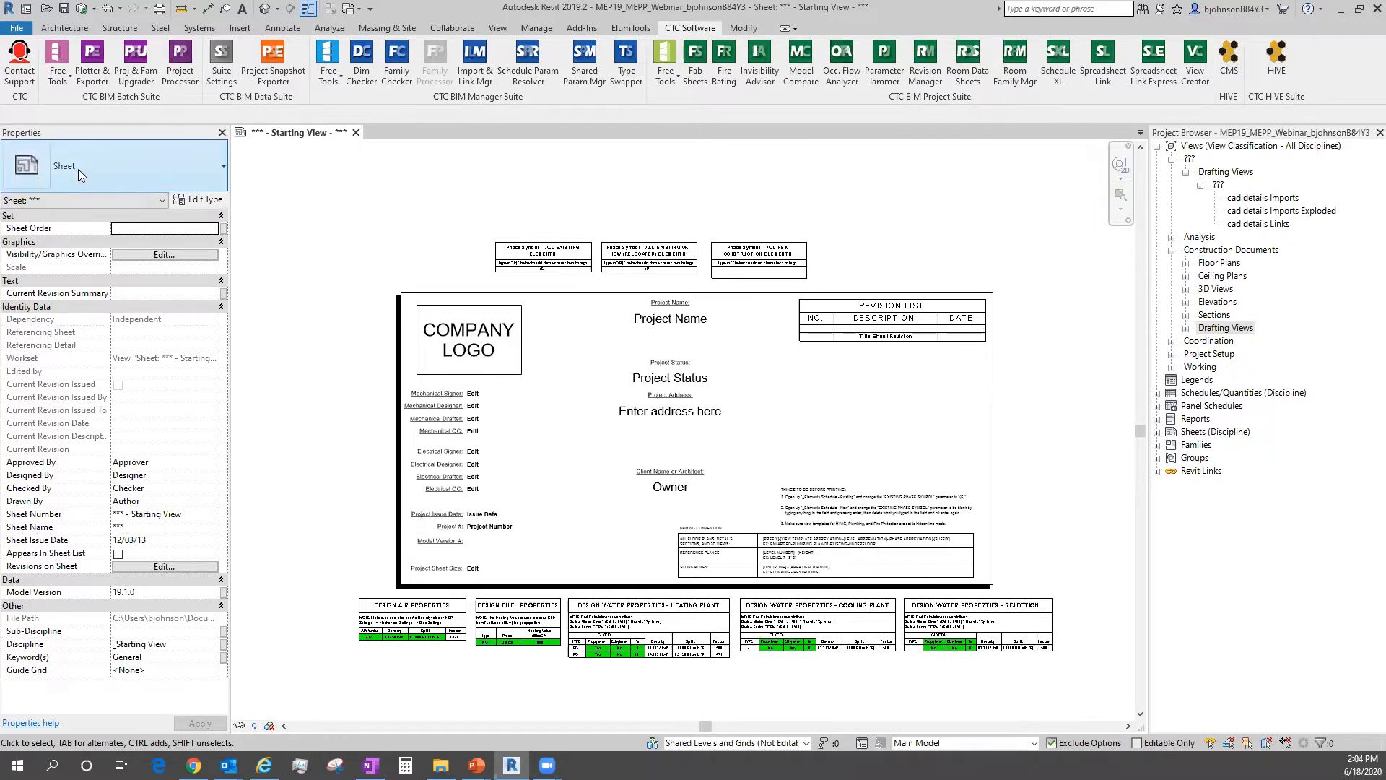
# Open the Projects and Families Upgrader at its family upgrade settings and browse for the folder of families to upgrade.
pyautogui.click(140, 79)
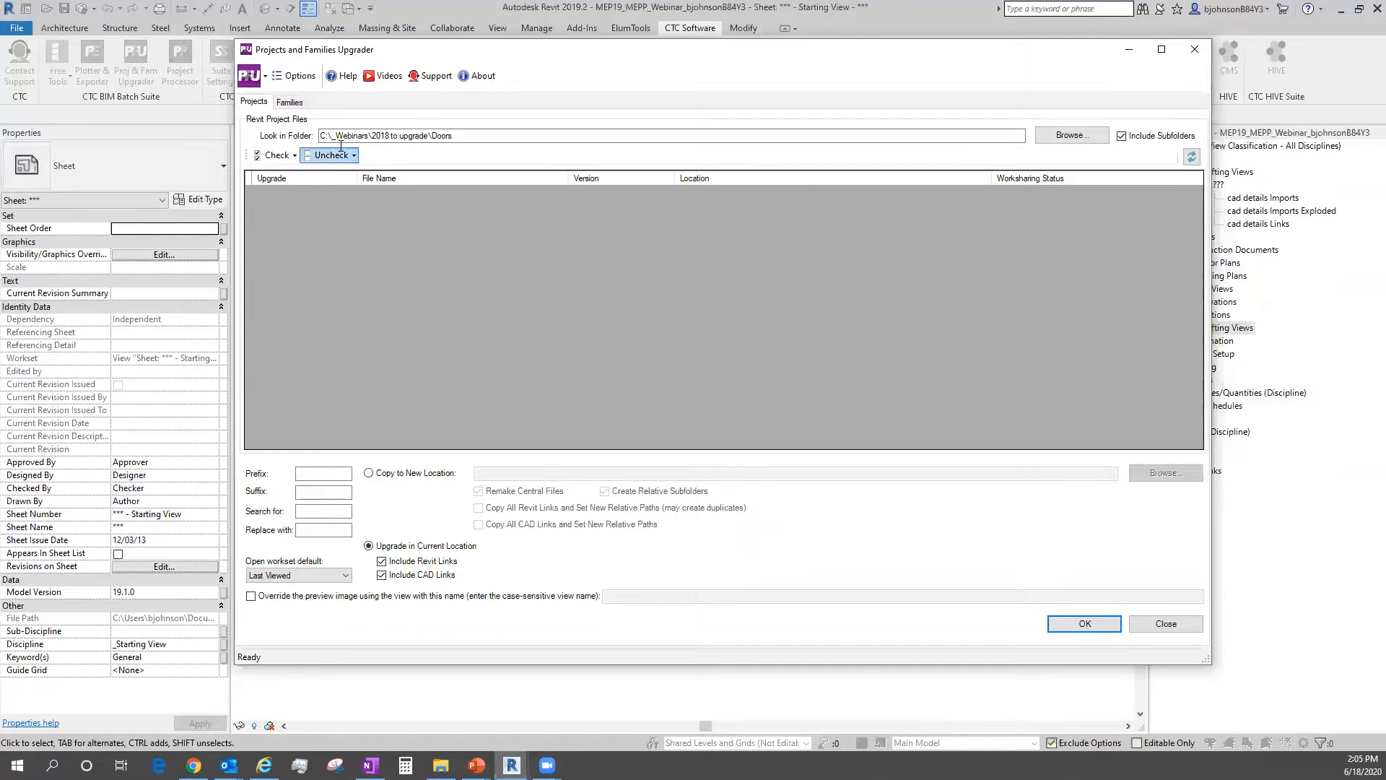
pyautogui.click(291, 103)
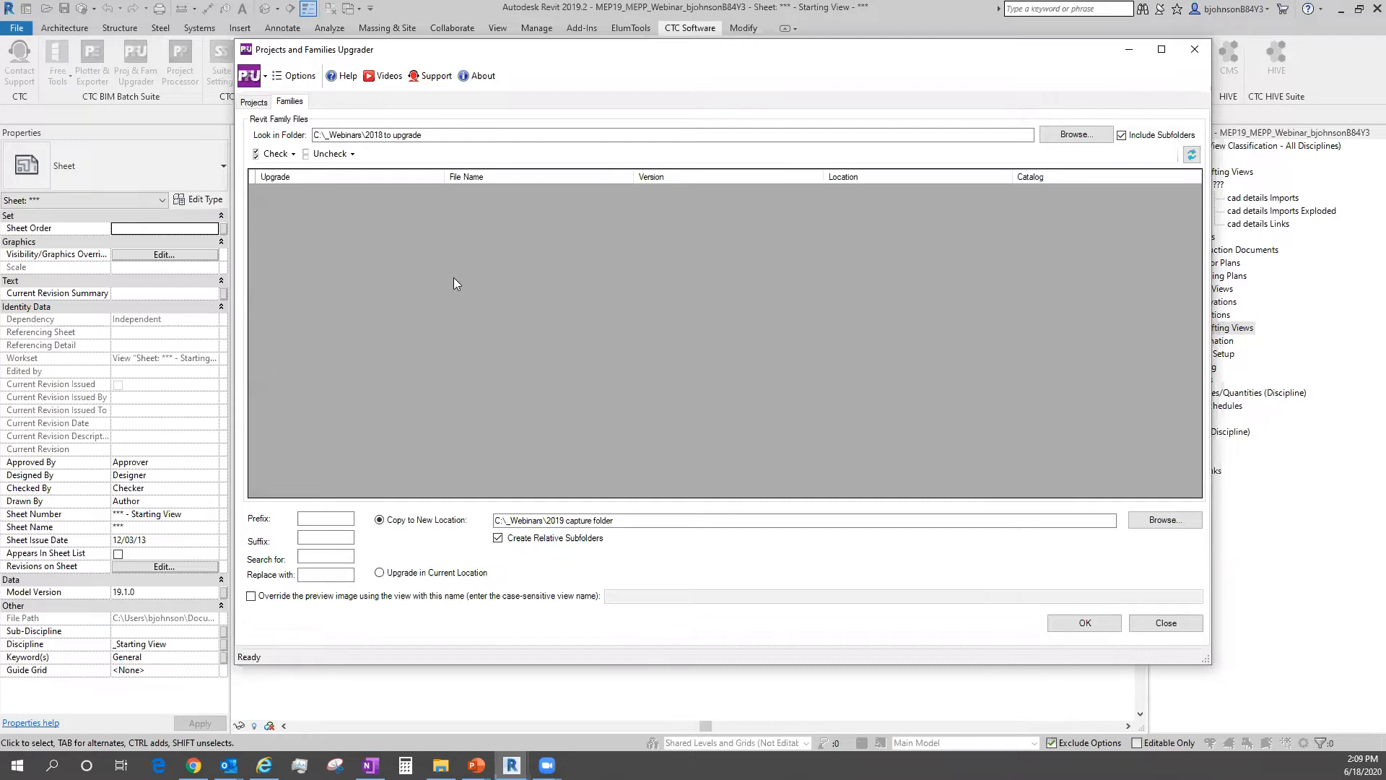
pyautogui.click(1075, 135)
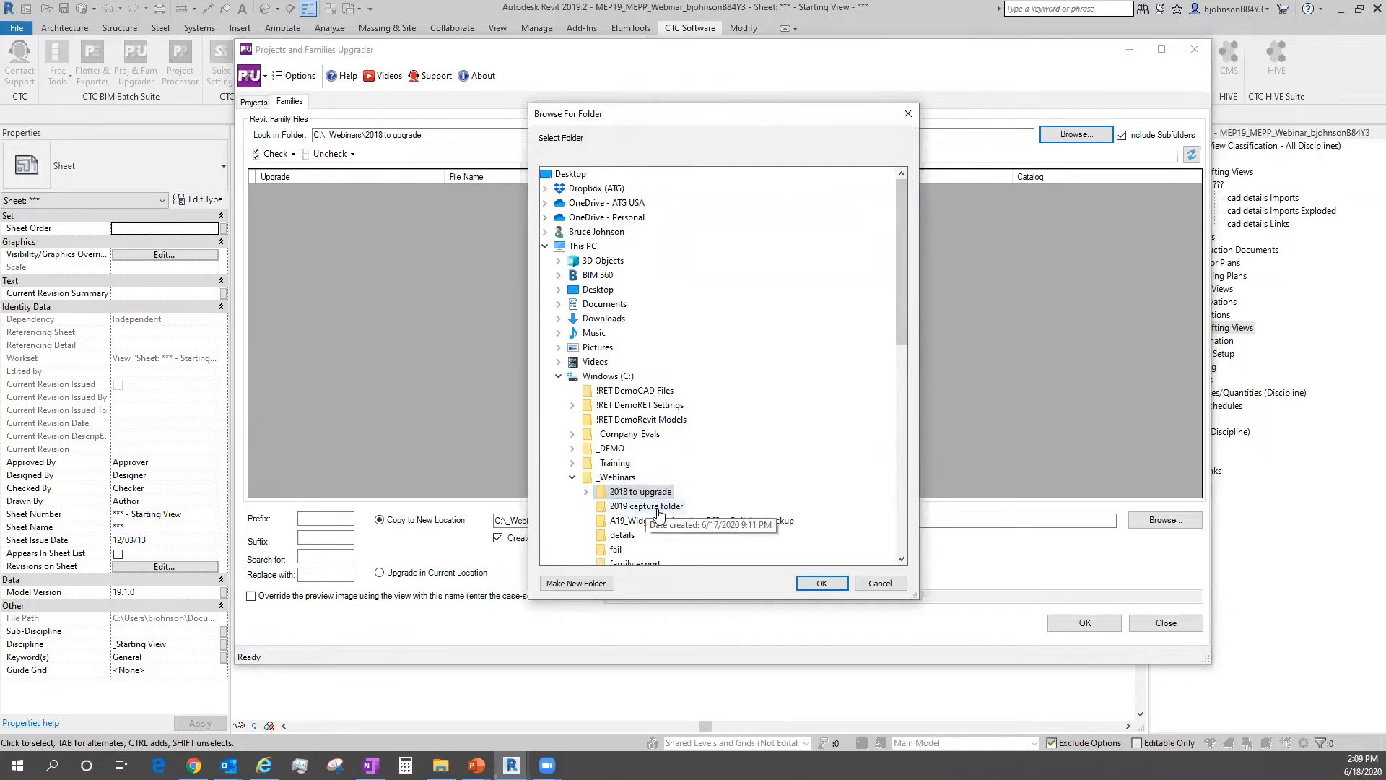
pyautogui.scroll(-3, 659, 514)
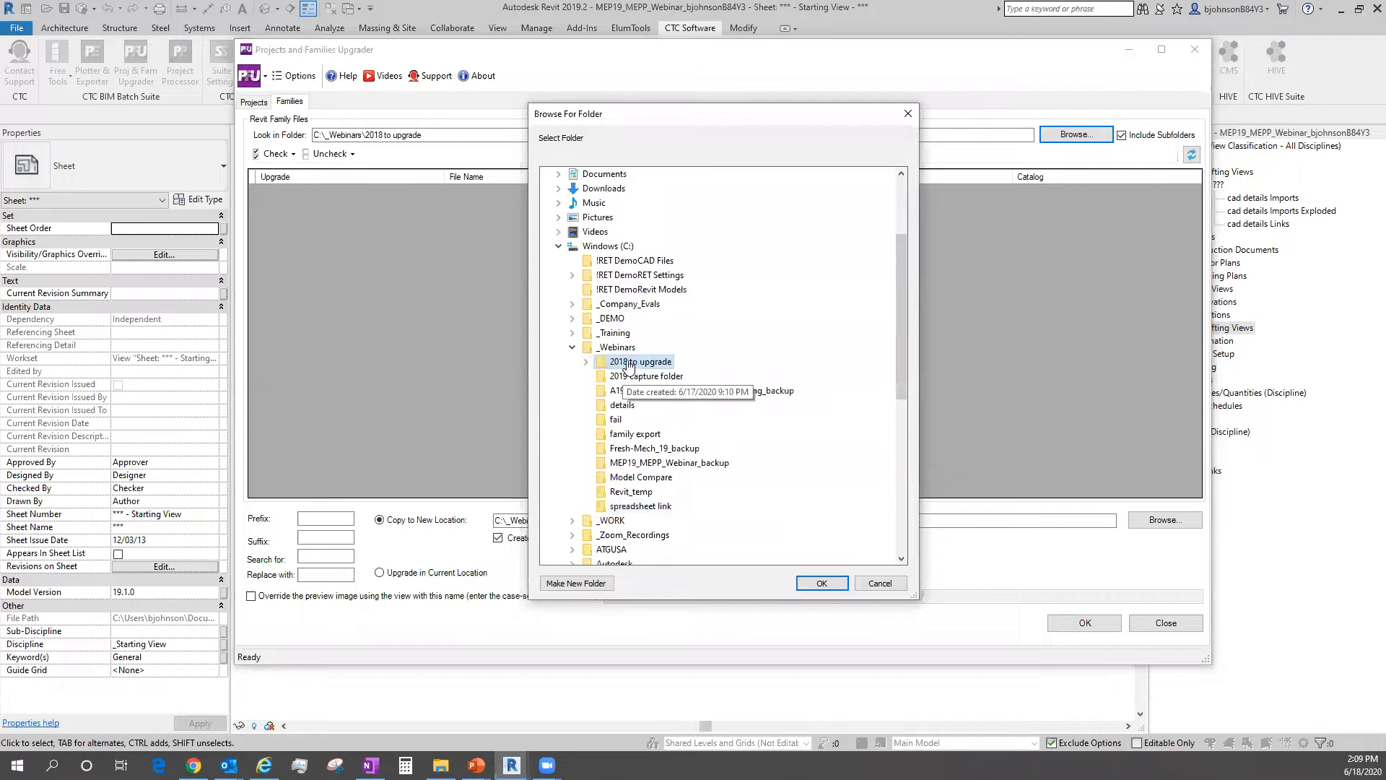
# Switch to File Explorer and examine the contents of the 2018 to upgrade folder, including the Doors subfolders Hardware and Commercial.
pyautogui.click(441, 765)
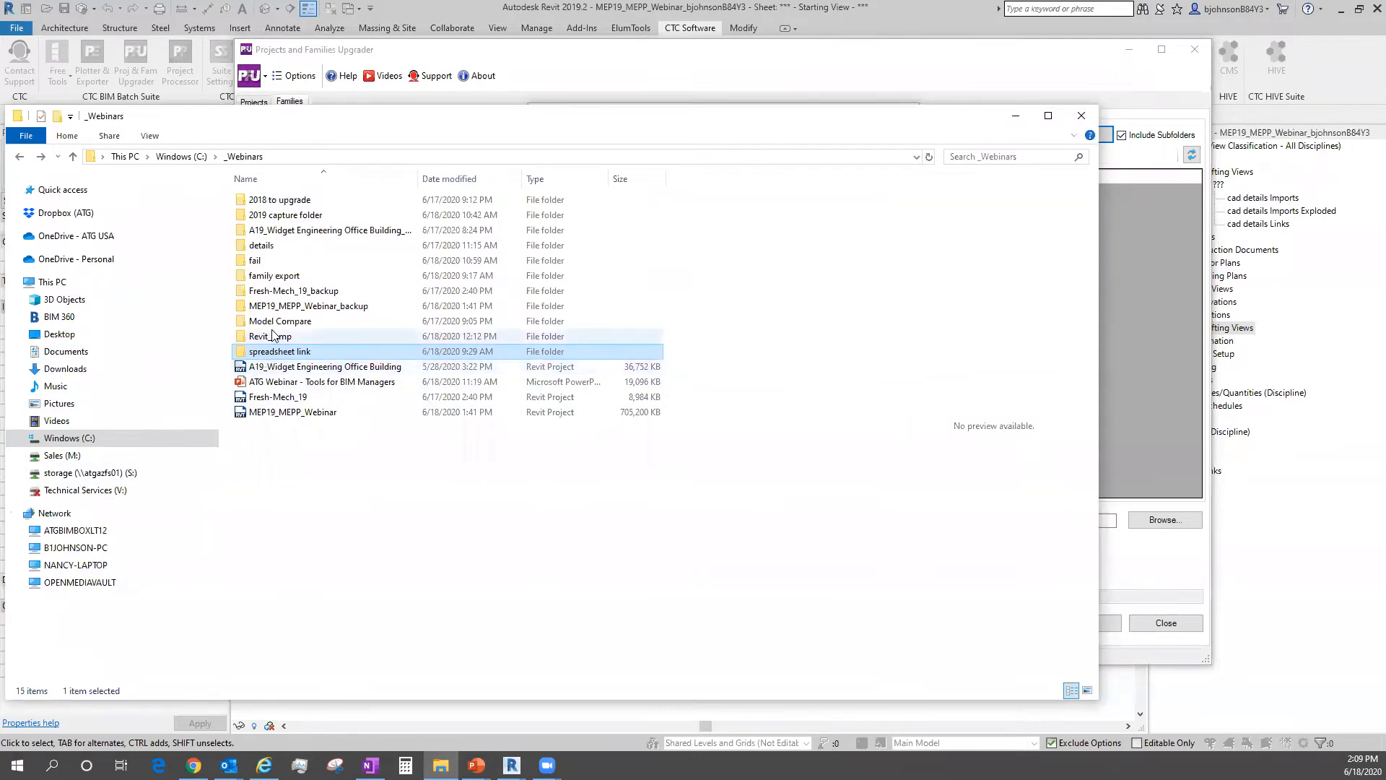
pyautogui.doubleClick(294, 202)
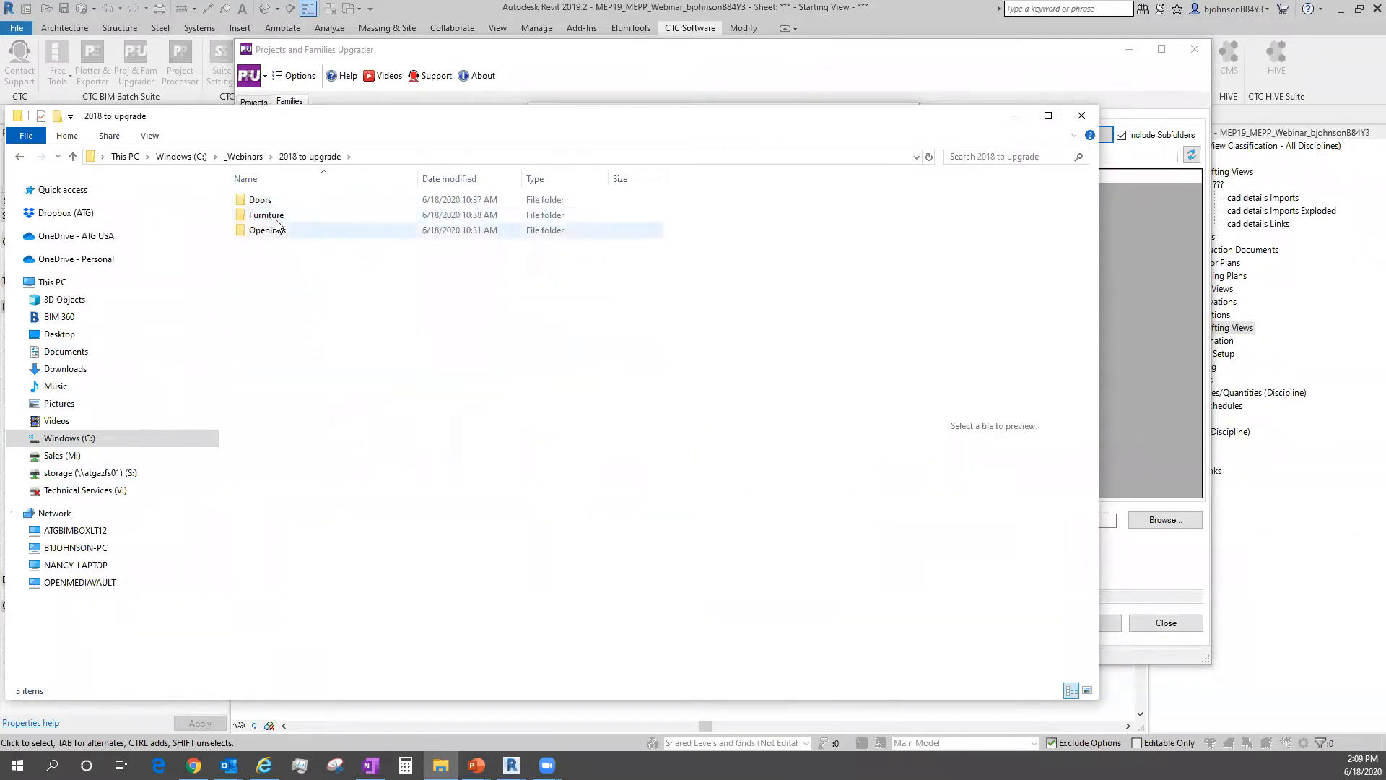
pyautogui.doubleClick(264, 202)
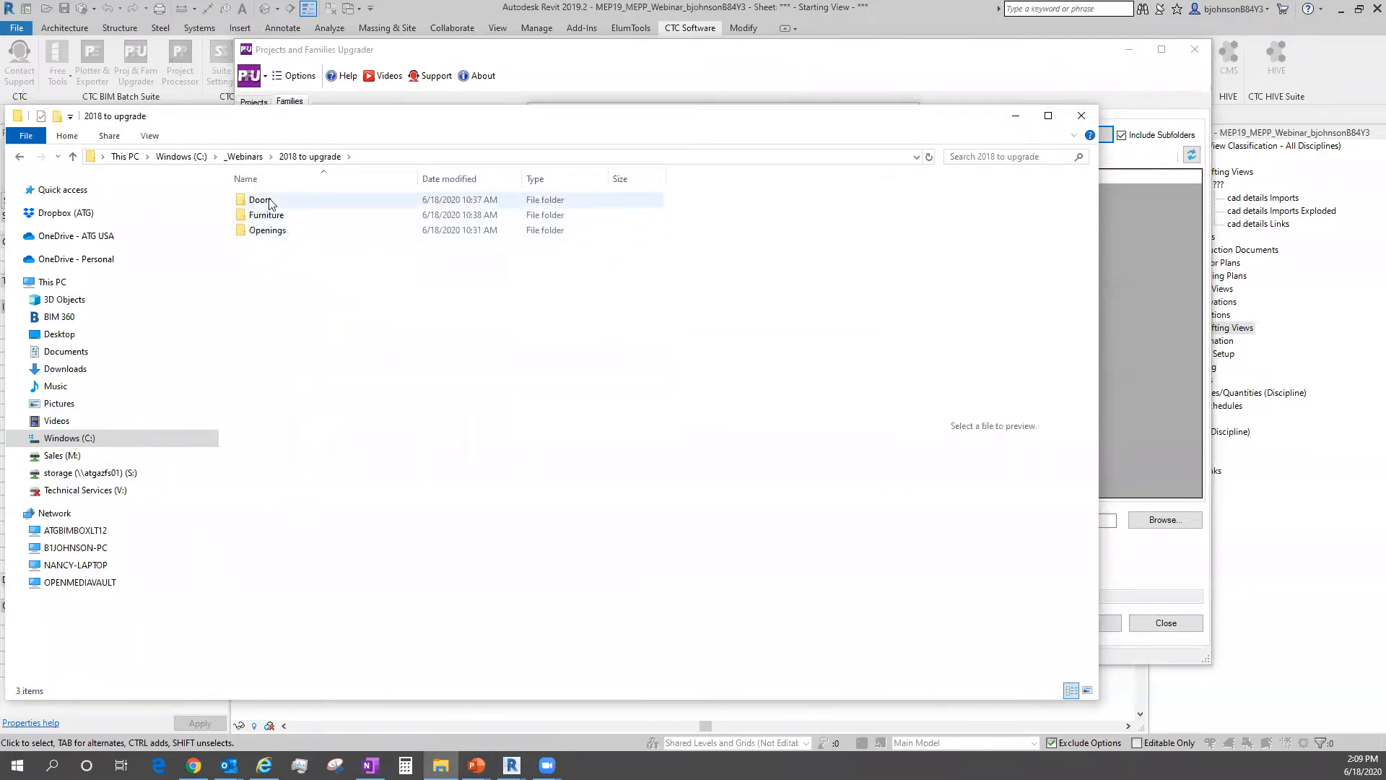
pyautogui.doubleClick(267, 215)
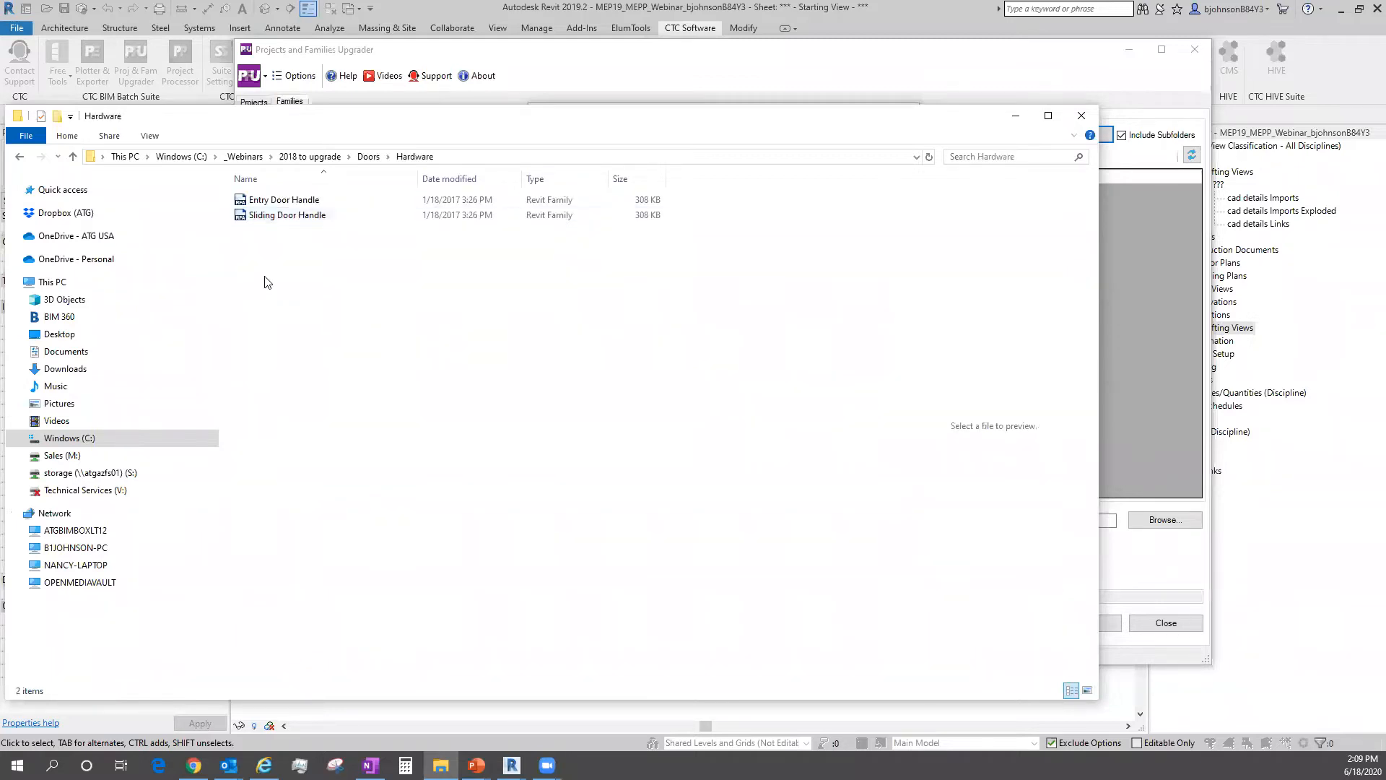
pyautogui.hotkey('alt', 'Left')
pyautogui.doubleClick(274, 200)
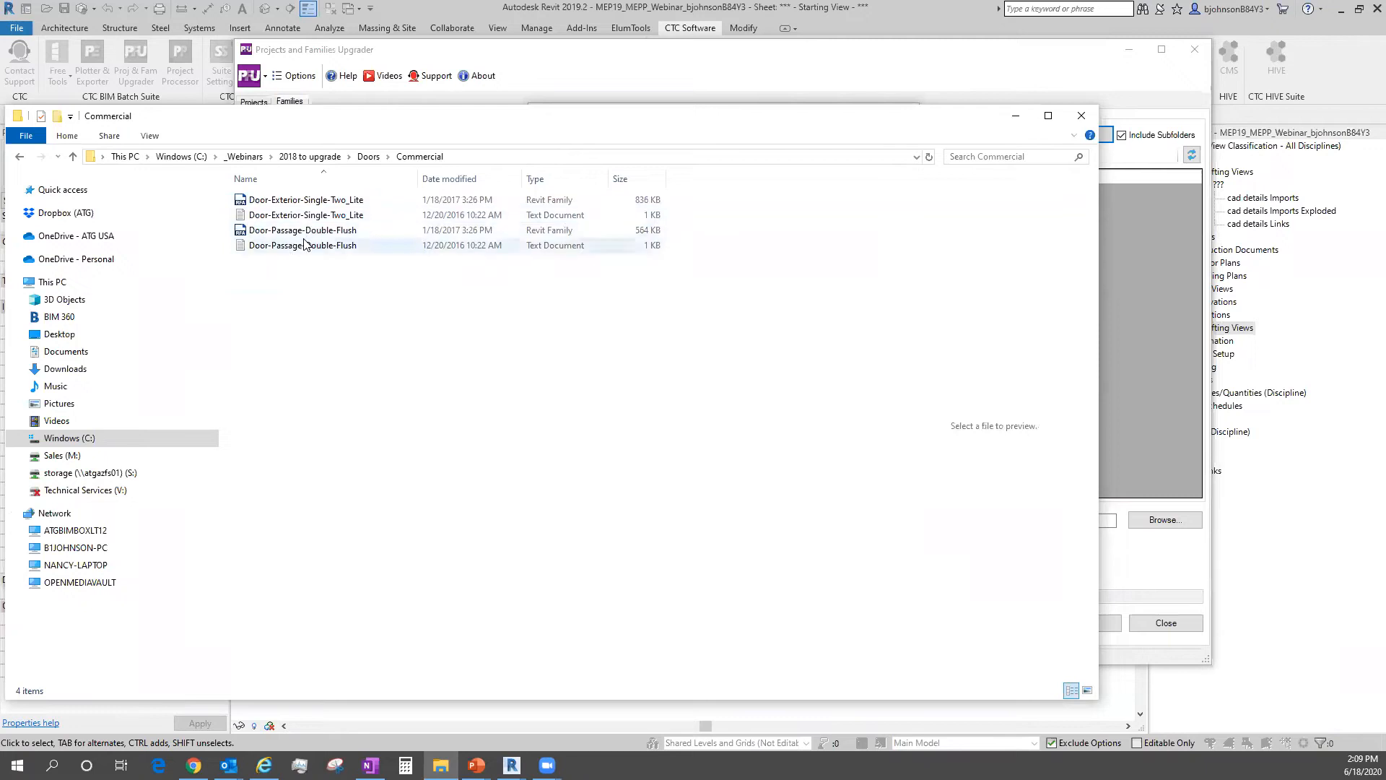
pyautogui.hotkey('alt', 'Left')
pyautogui.click(289, 280)
pyautogui.hotkey('alt', 'Tab')
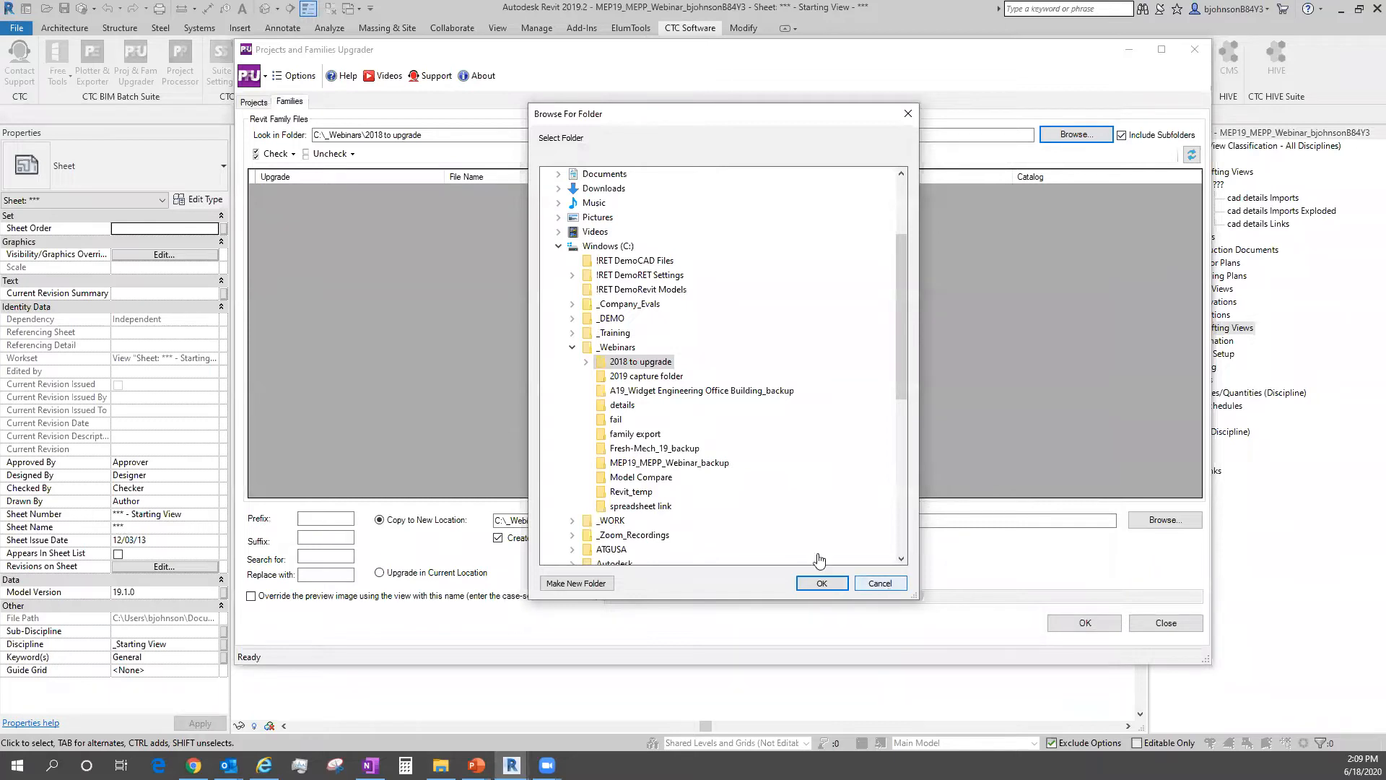
# Choose the C:\_Webinars\2018 to upgrade folder as the source and look through the families it loads.
pyautogui.doubleClick(633, 367)
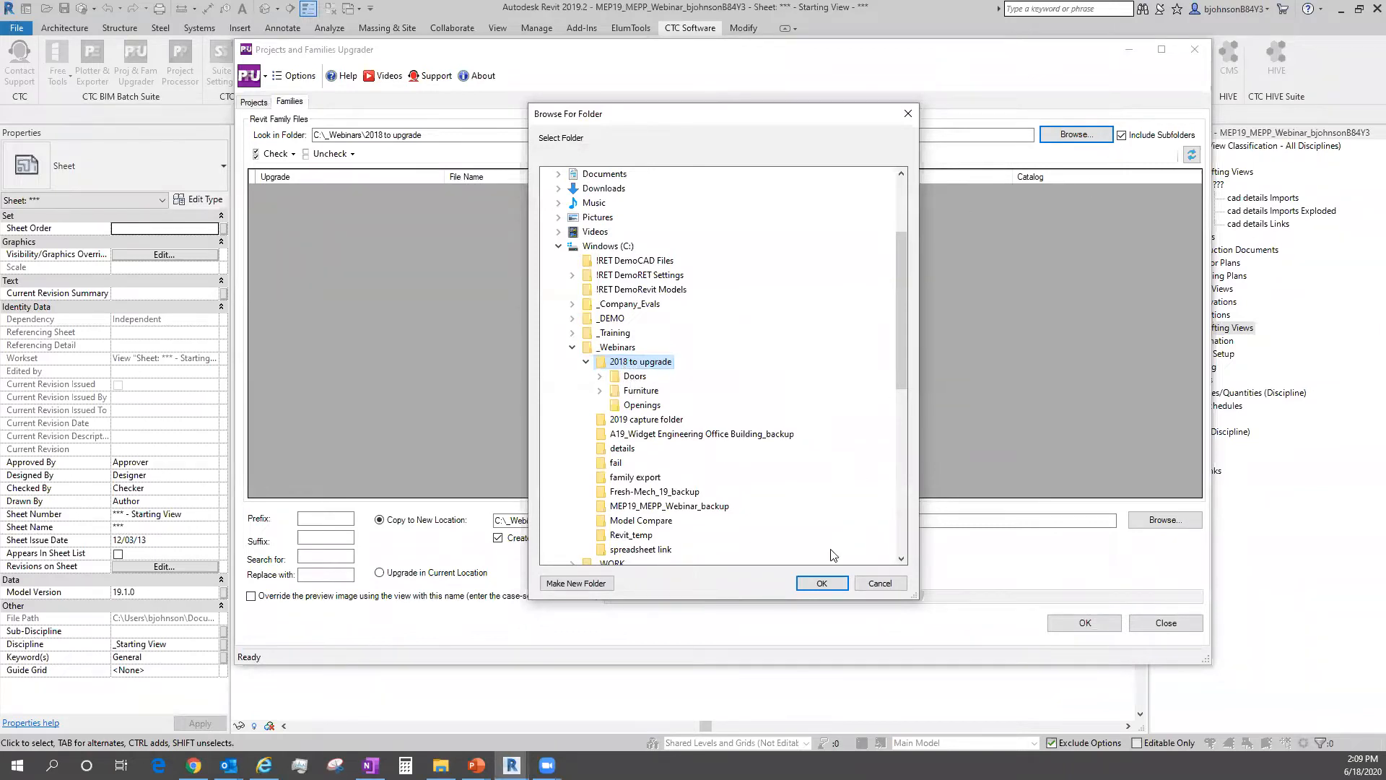
pyautogui.click(823, 581)
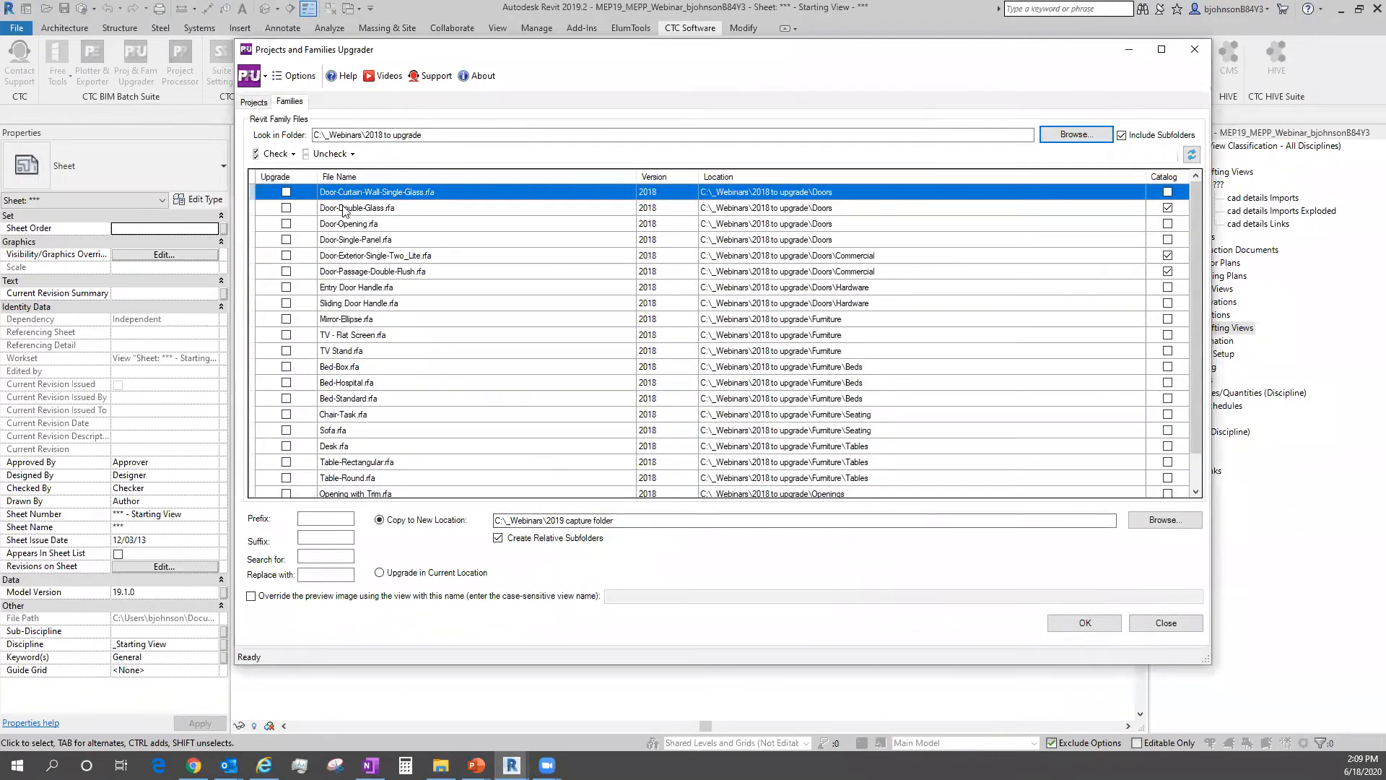
pyautogui.scroll(-1, 379, 478)
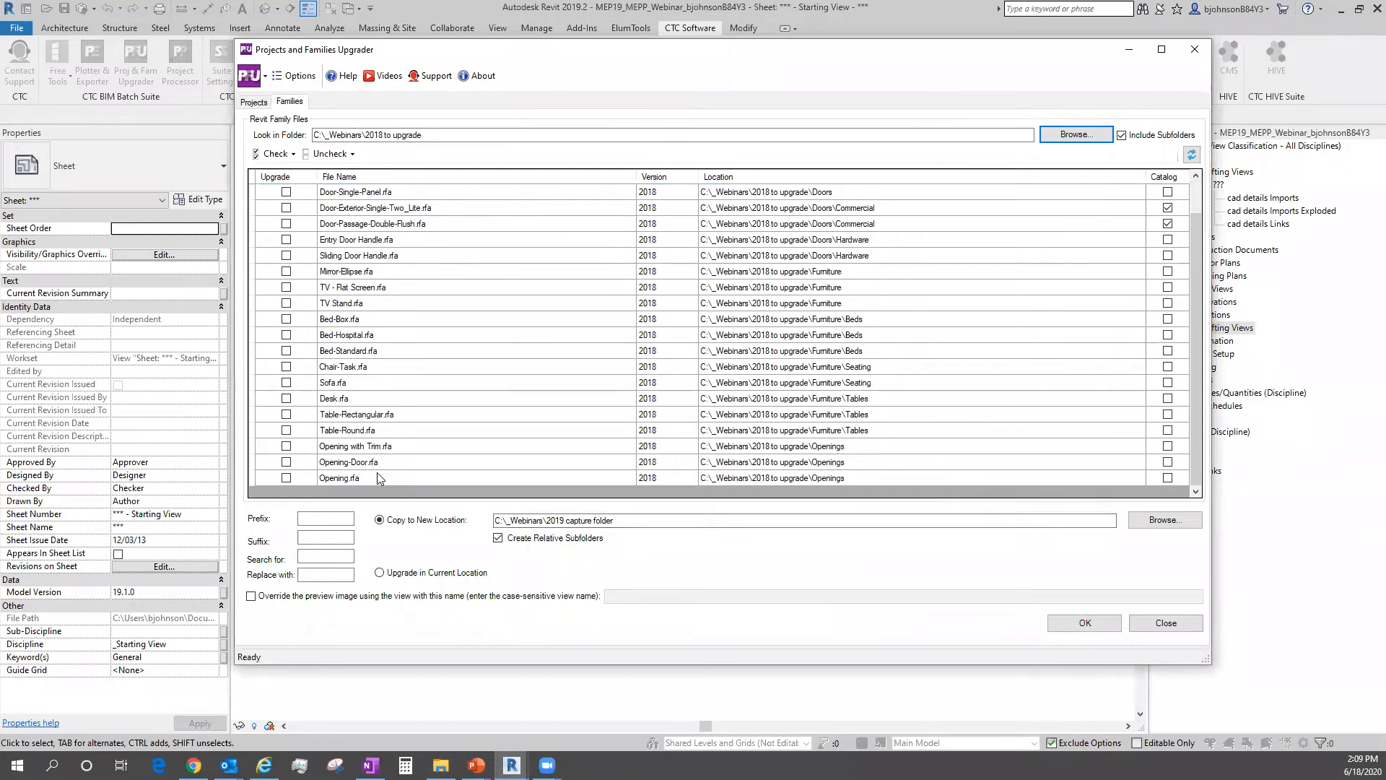
pyautogui.scroll(1, 376, 474)
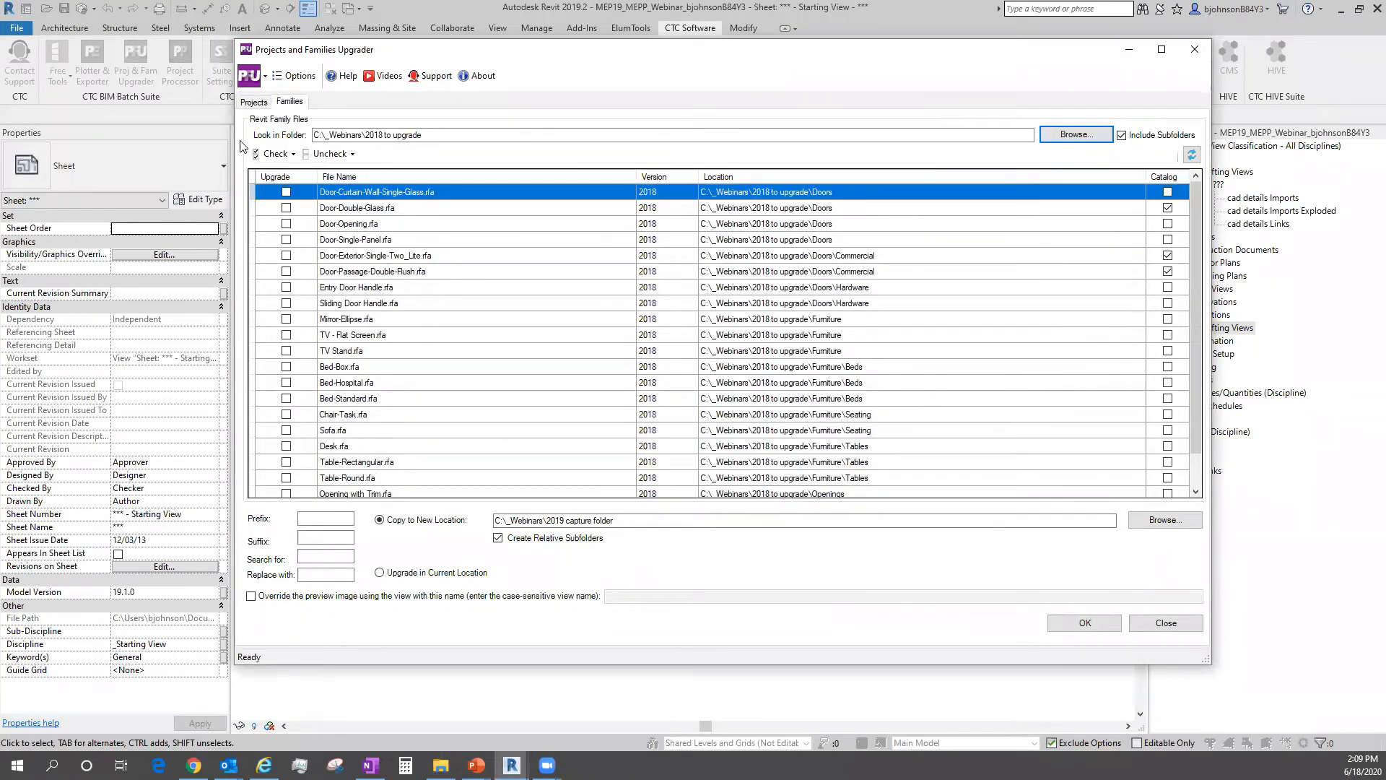
# Select the families from Door-Curtain-Wall-Single-Glass.rfa through Bed-Box.rfa, plus Bed-Standard.rfa and Desk.rfa.
pyautogui.click(273, 154)
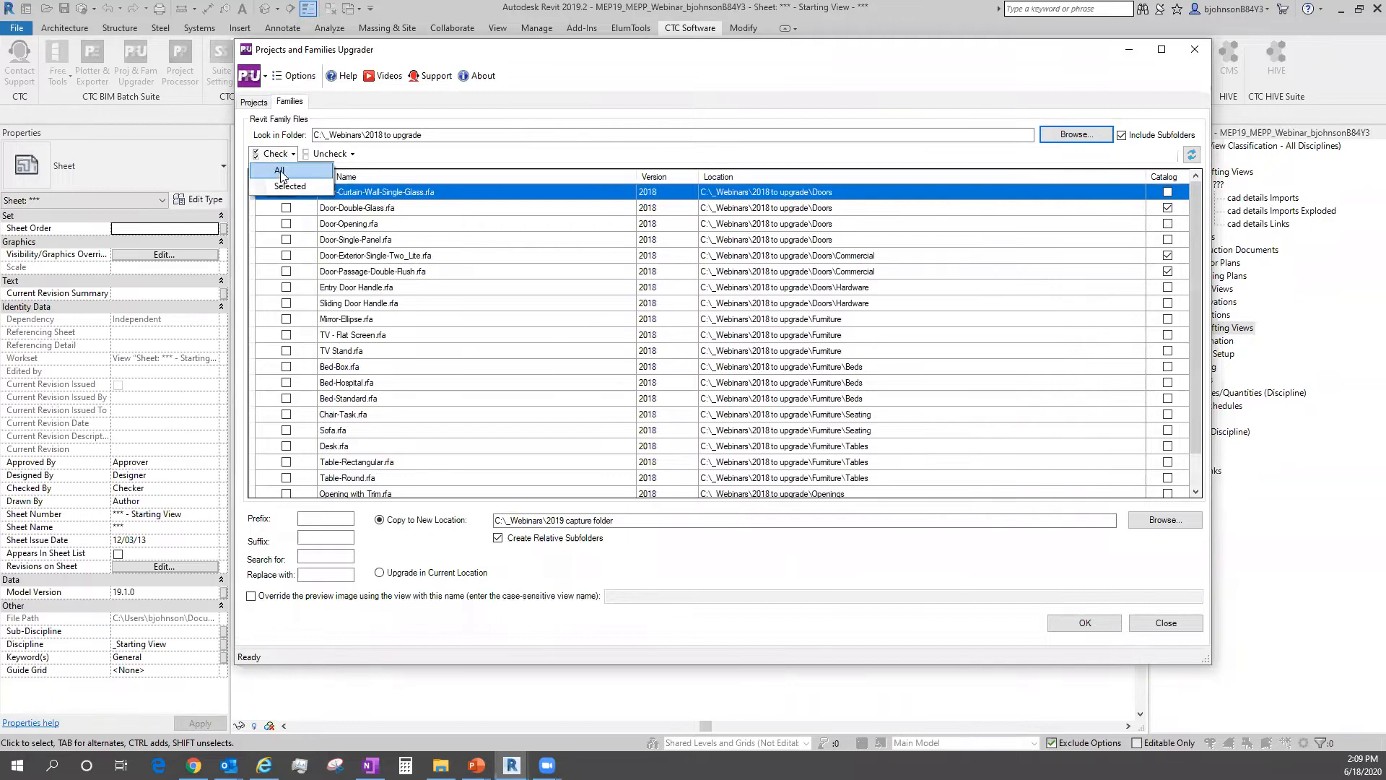
pyautogui.click(441, 319)
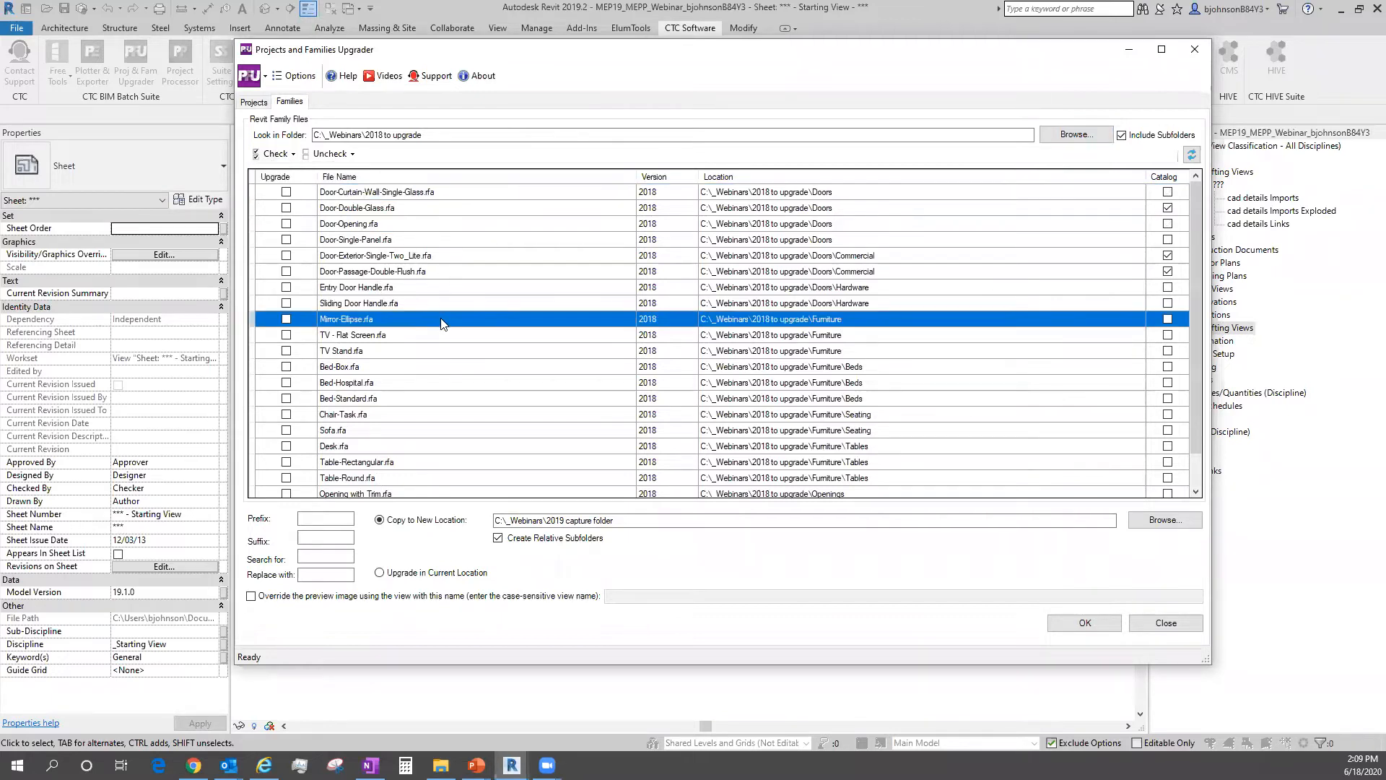
pyautogui.click(419, 192)
pyautogui.keyDown('shift'); pyautogui.click(474, 466); pyautogui.keyUp('shift')
pyautogui.keyDown('shift'); pyautogui.click(394, 364); pyautogui.keyUp('shift')
pyautogui.keyDown('ctrl'); pyautogui.click(374, 446); pyautogui.keyUp('ctrl')
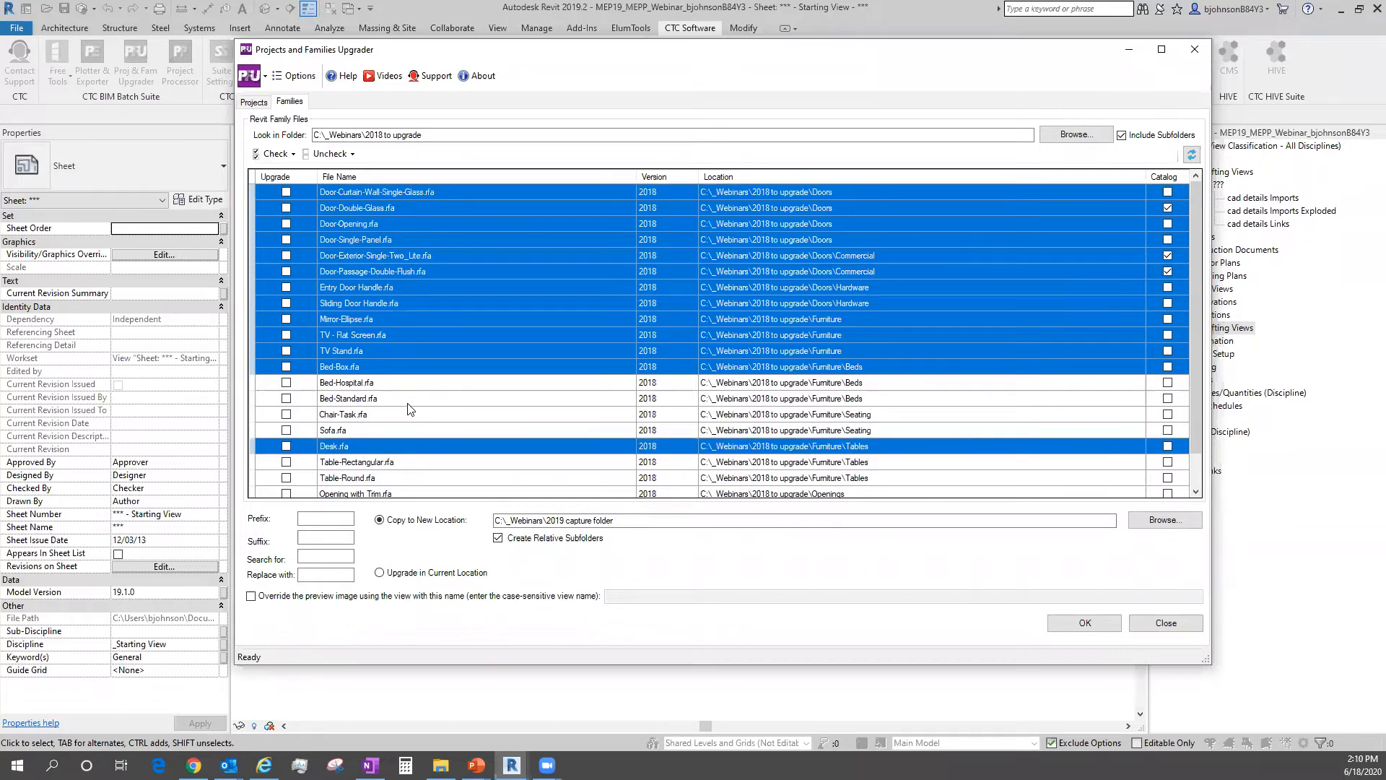
pyautogui.keyDown('ctrl'); pyautogui.click(403, 399); pyautogui.keyUp('ctrl')
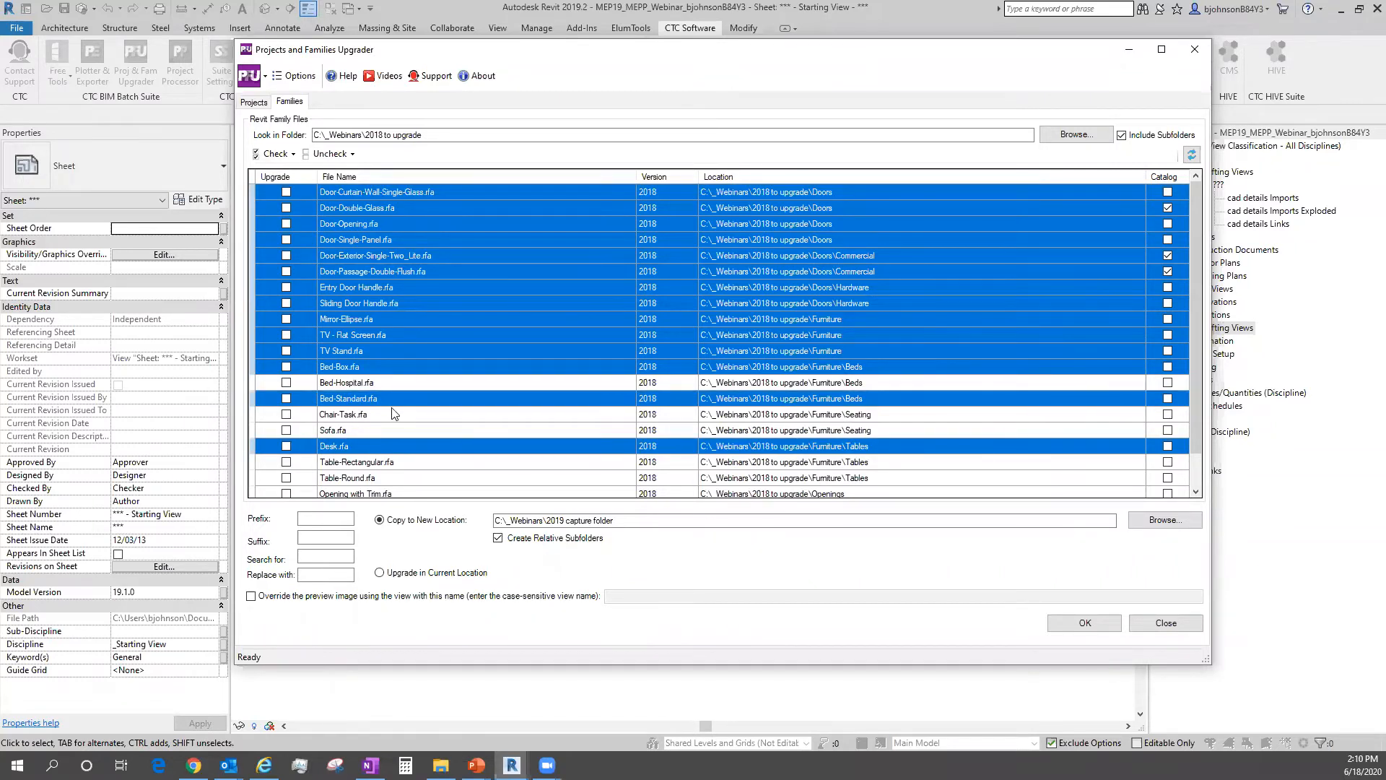
# Mark all the listed families for upgrade.
pyautogui.click(275, 154)
pyautogui.click(287, 186)
pyautogui.click(277, 154)
pyautogui.click(292, 188)
# Set the 2019 capture folder as the new location for the upgraded copies and run the family upgrade.
pyautogui.click(1163, 520)
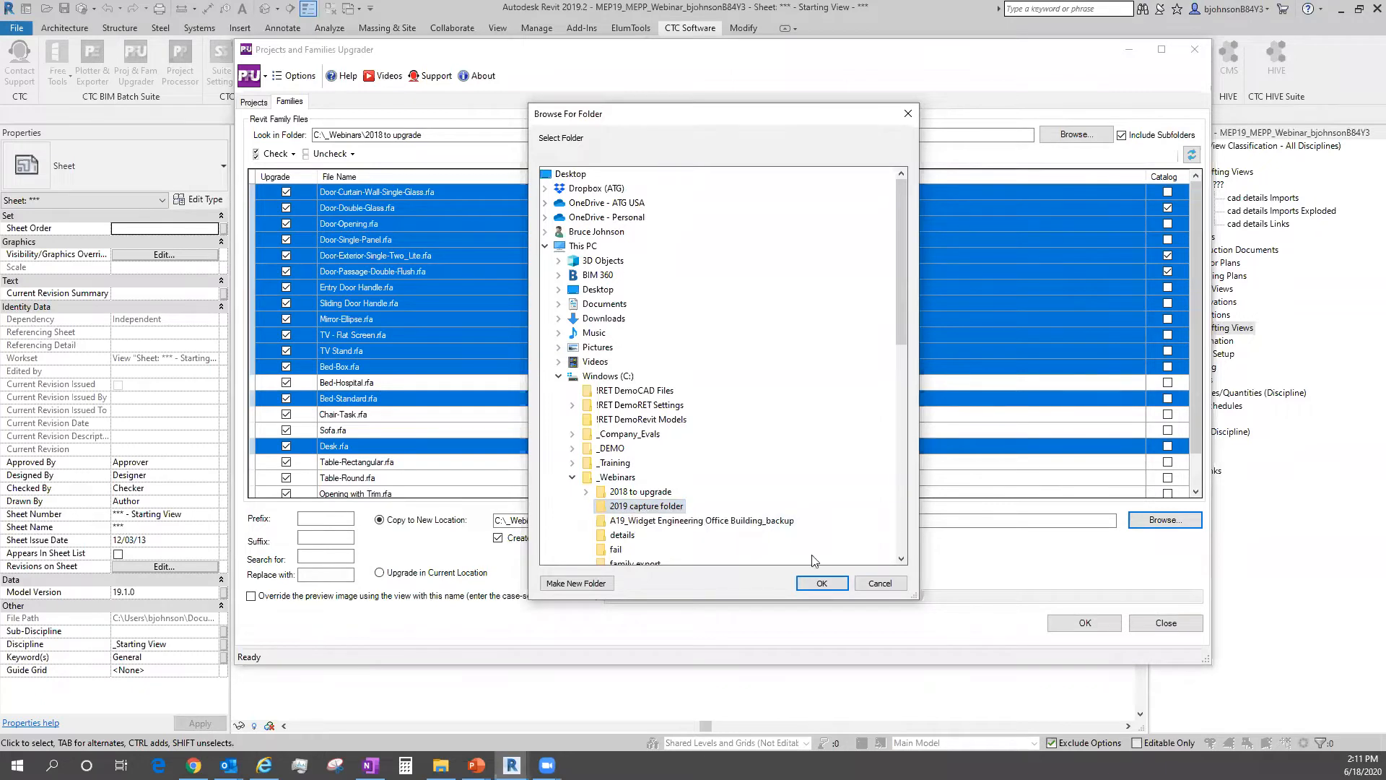
pyautogui.click(815, 586)
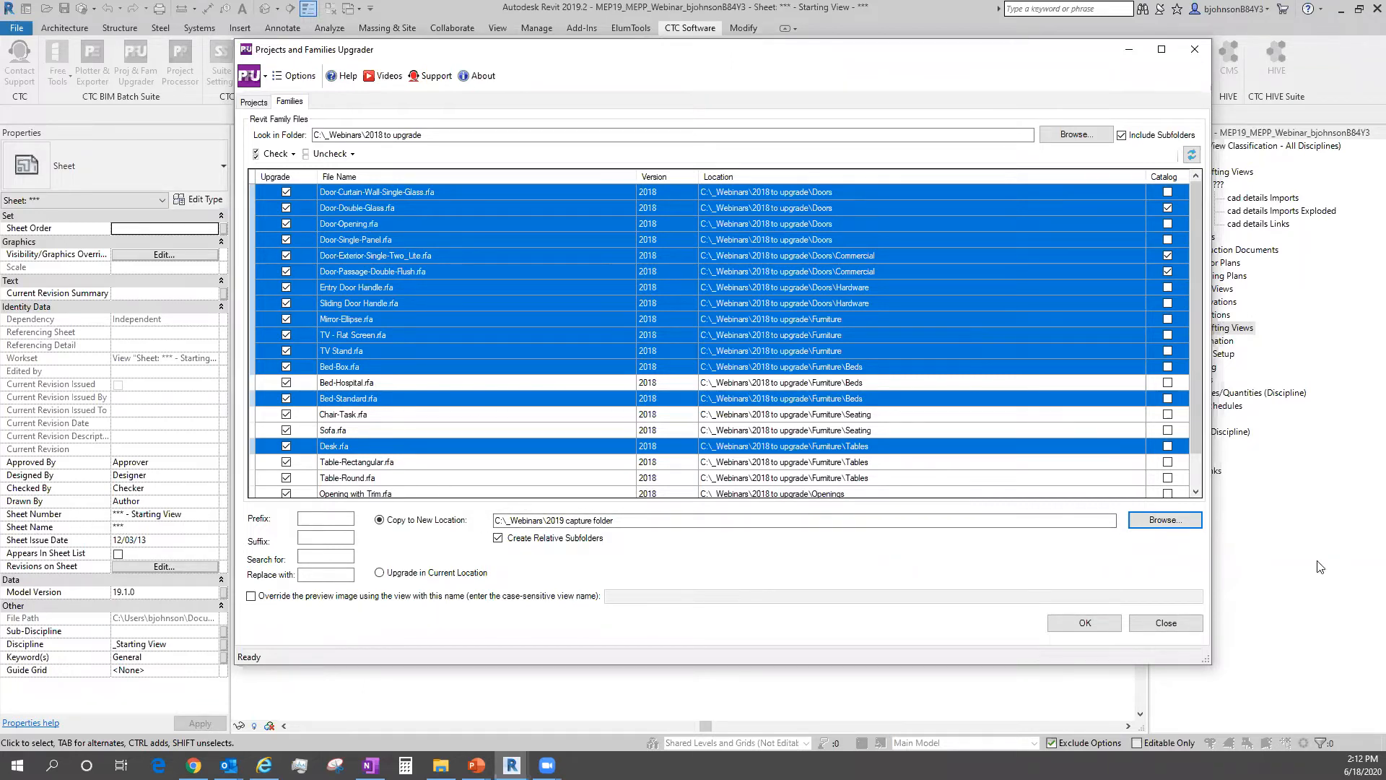
pyautogui.click(1085, 625)
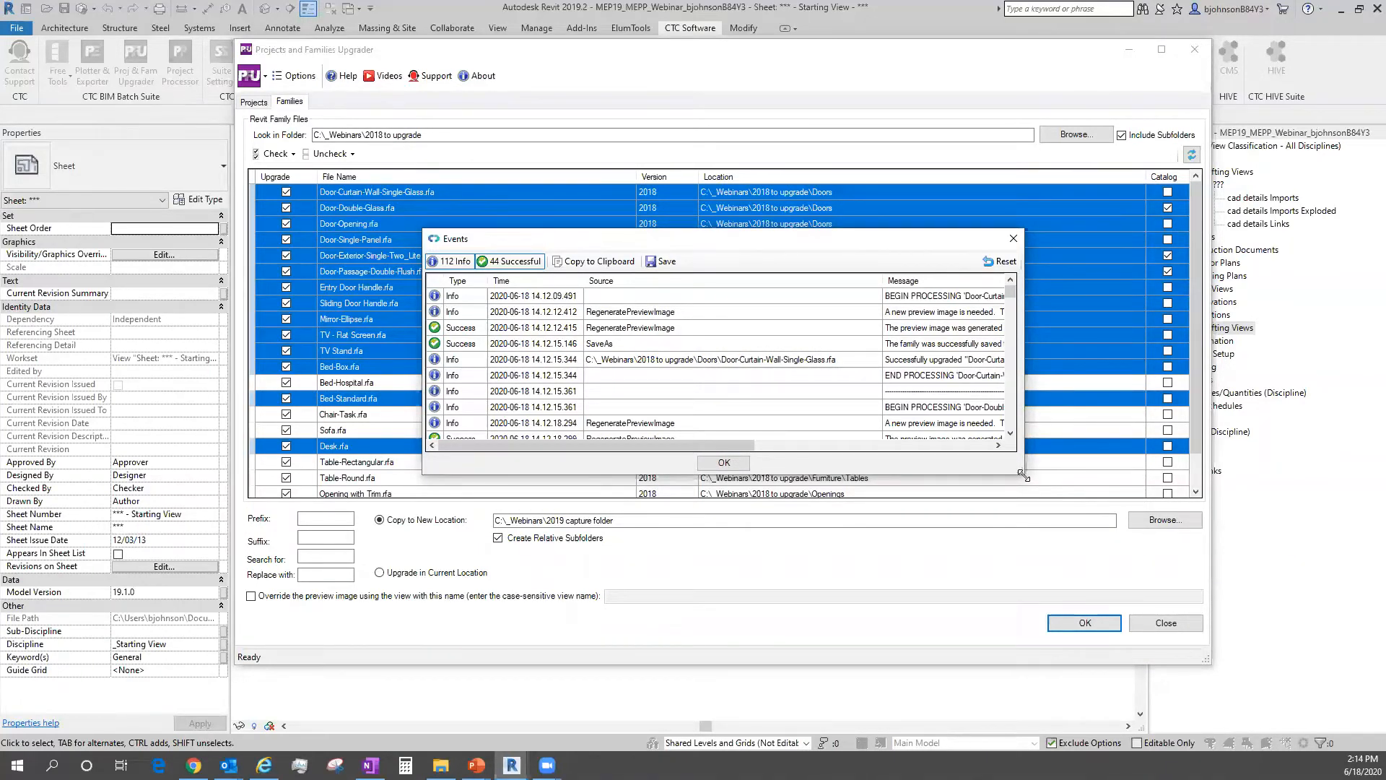
# Review the upgrade messages for all processed families in an enlarged Events window, and close it.
pyautogui.moveTo(1023, 475); pyautogui.dragTo(1256, 705)
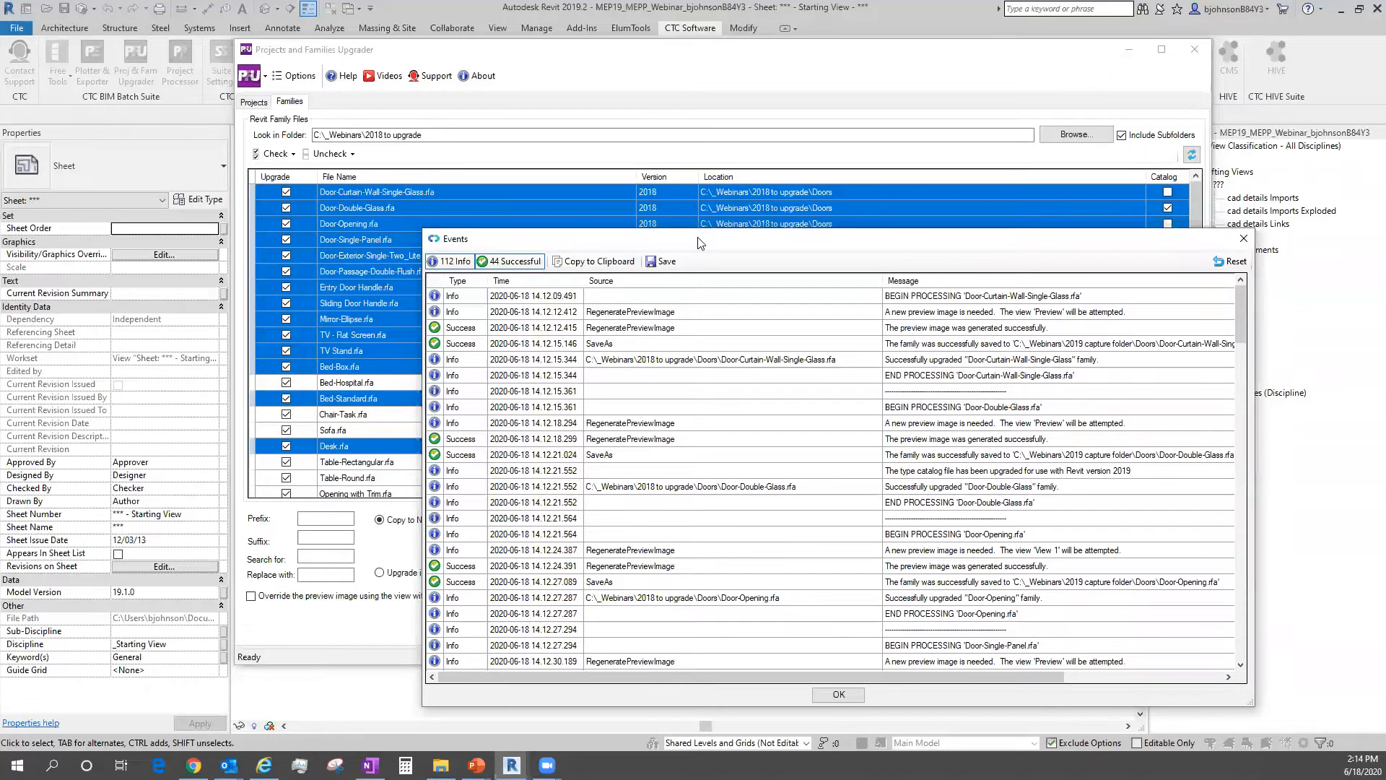
pyautogui.moveTo(699, 242); pyautogui.dragTo(718, 112)
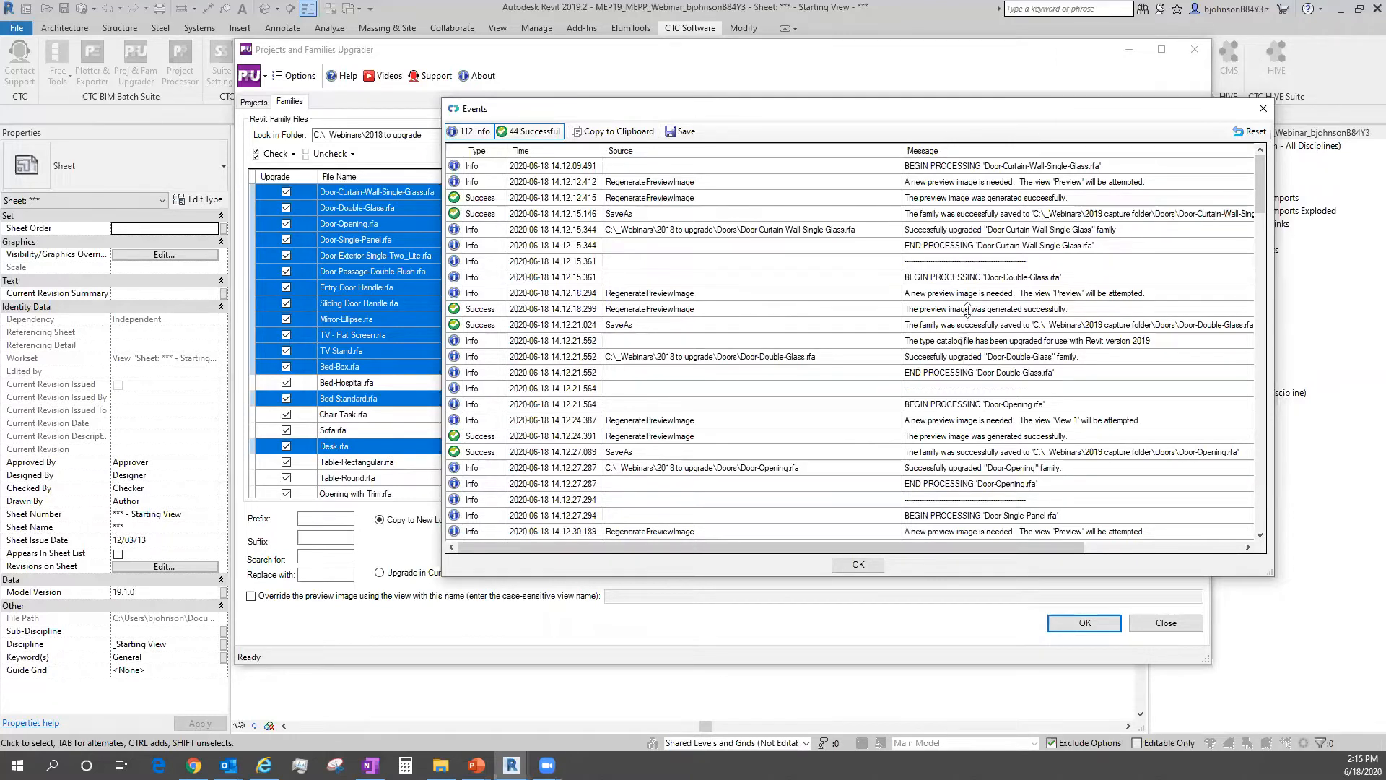
pyautogui.scroll(-8, 958, 408)
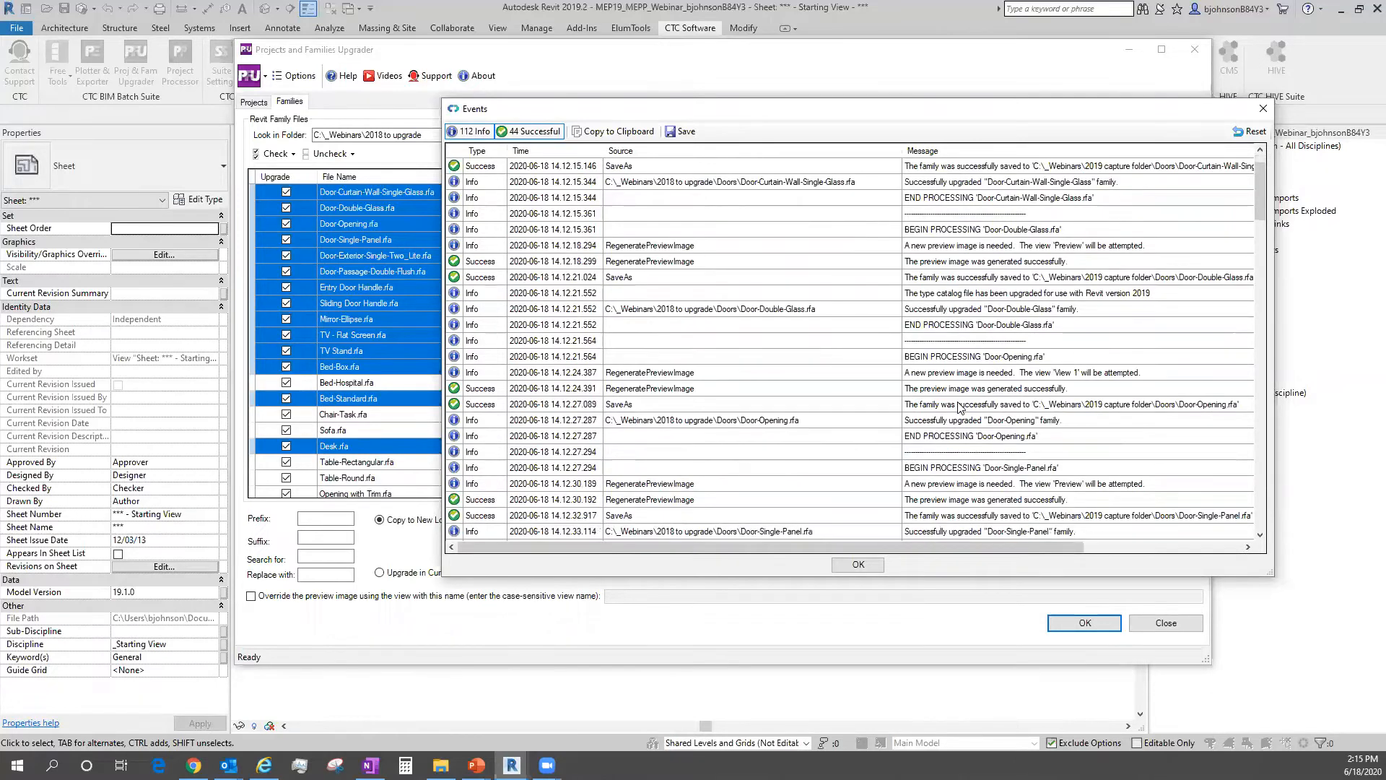
pyautogui.scroll(-15, 958, 408)
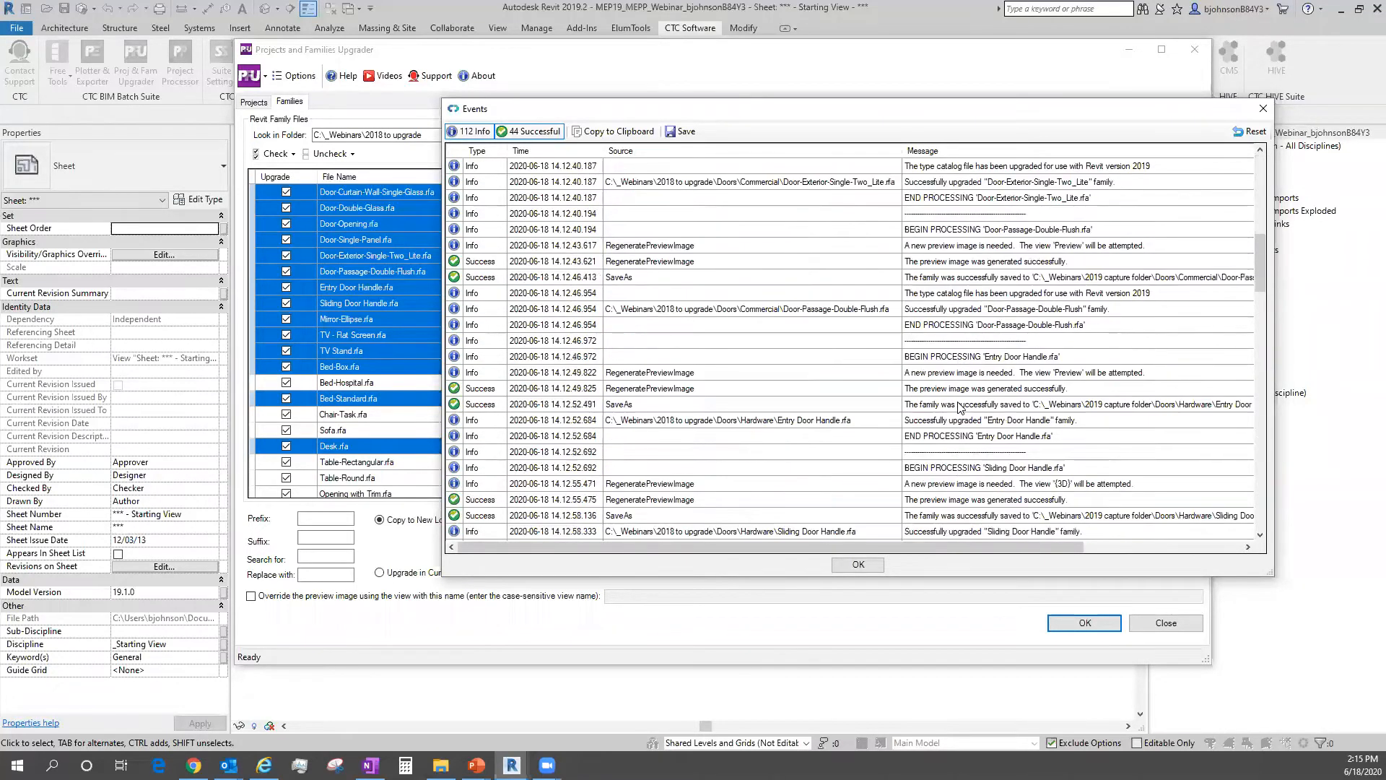
pyautogui.scroll(-8, 959, 408)
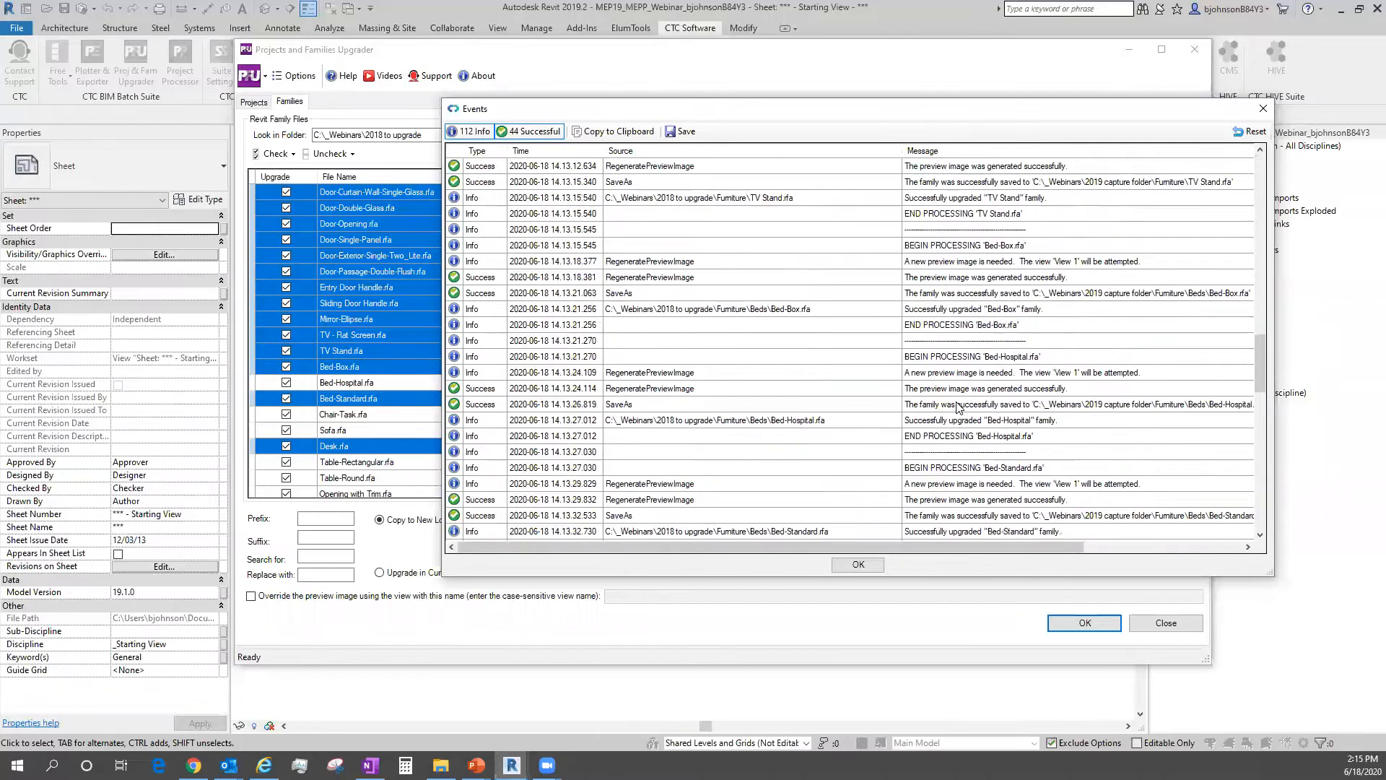
pyautogui.scroll(-3, 958, 408)
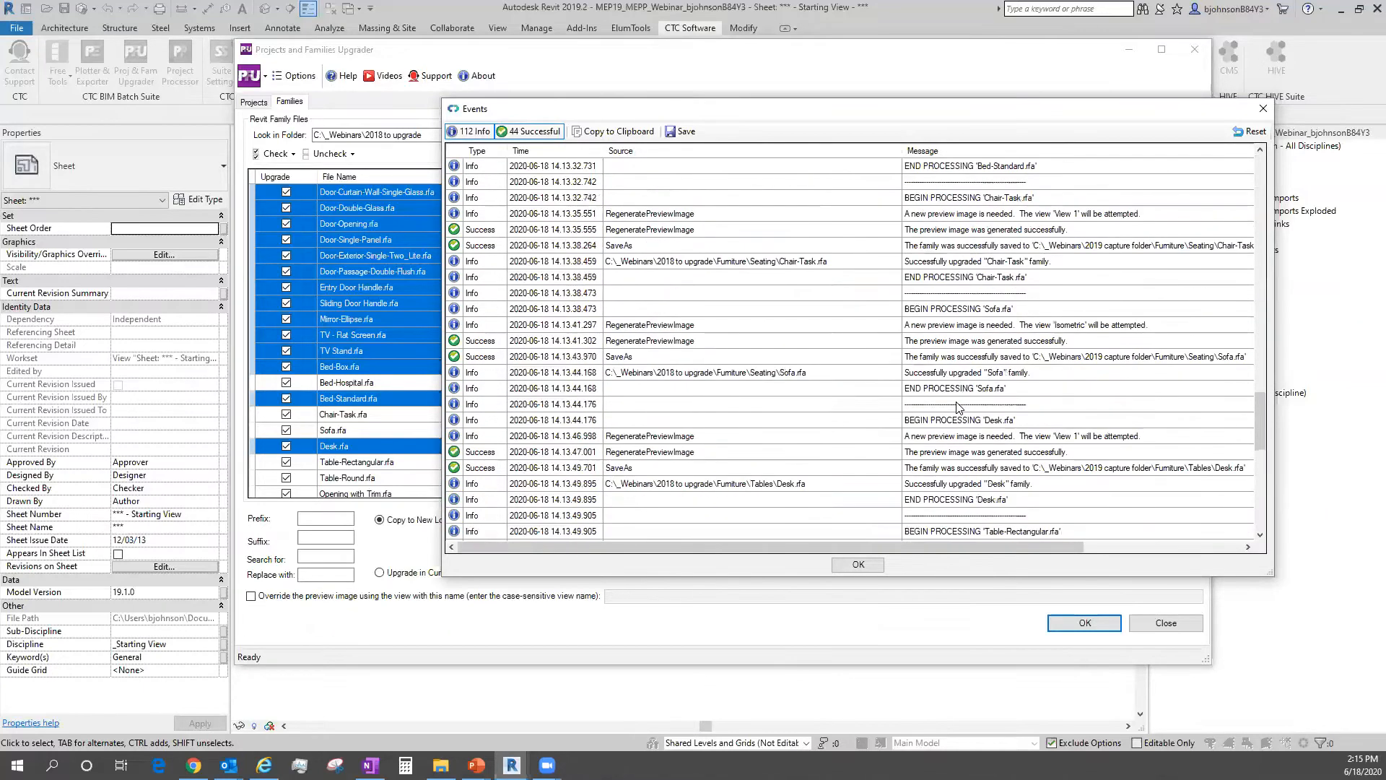
pyautogui.scroll(-7, 617, 289)
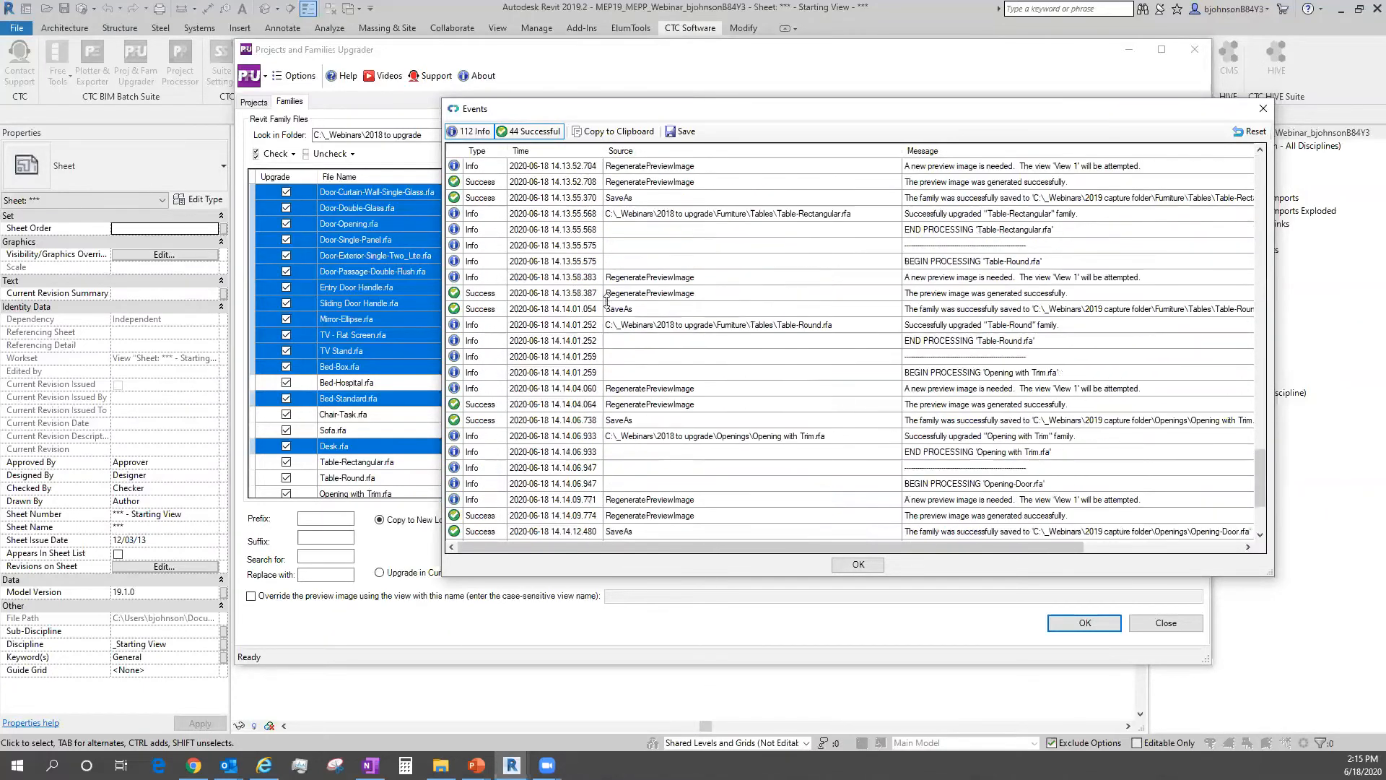
pyautogui.scroll(-3, 609, 303)
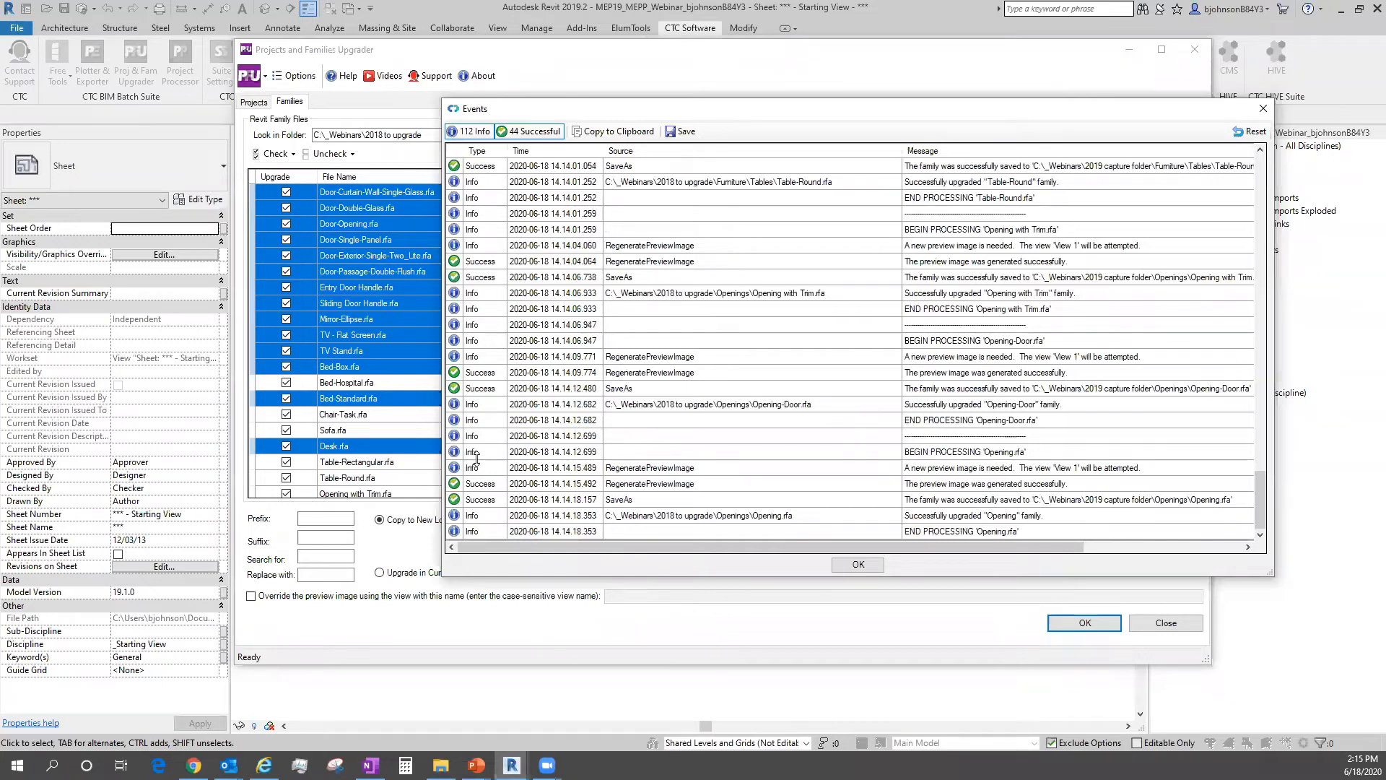
pyautogui.scroll(6, 478, 466)
pyautogui.scroll(4, 503, 359)
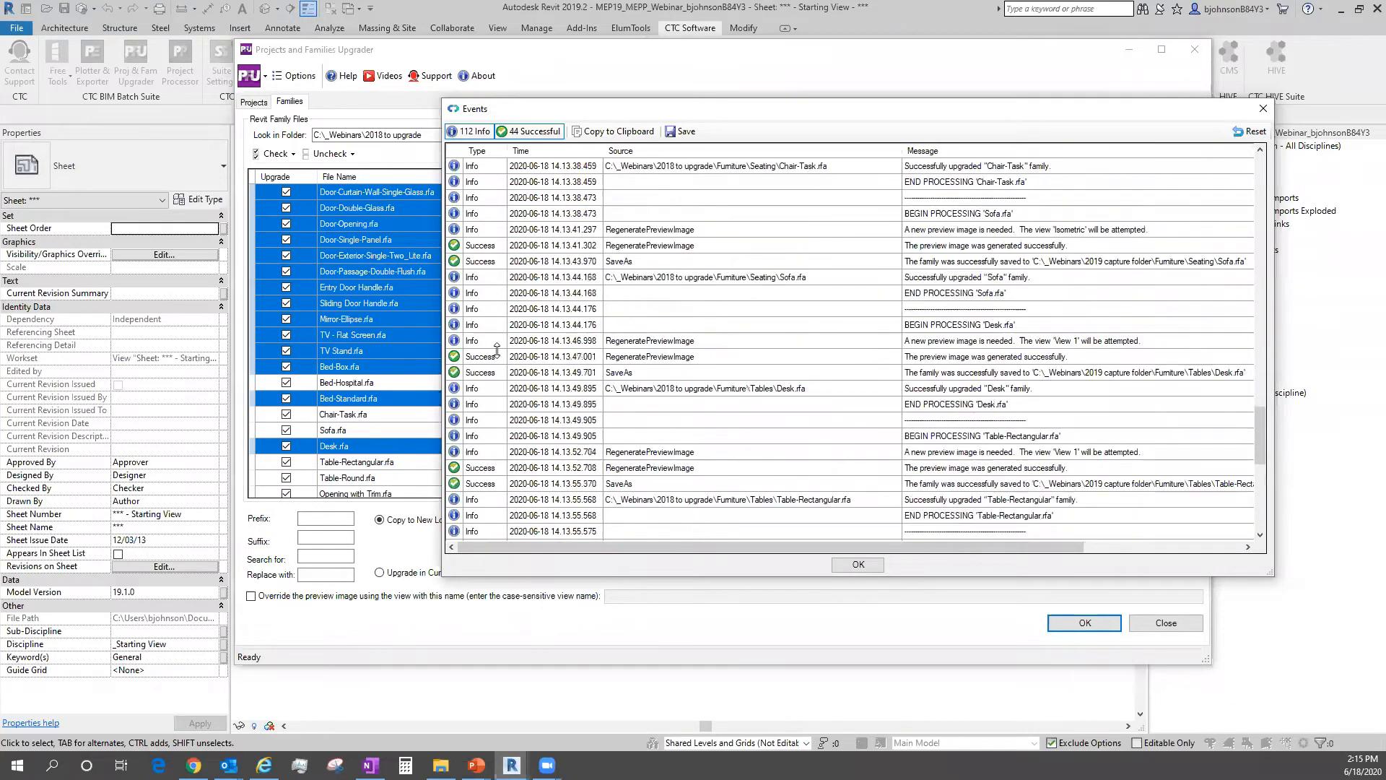
pyautogui.scroll(-10, 1117, 456)
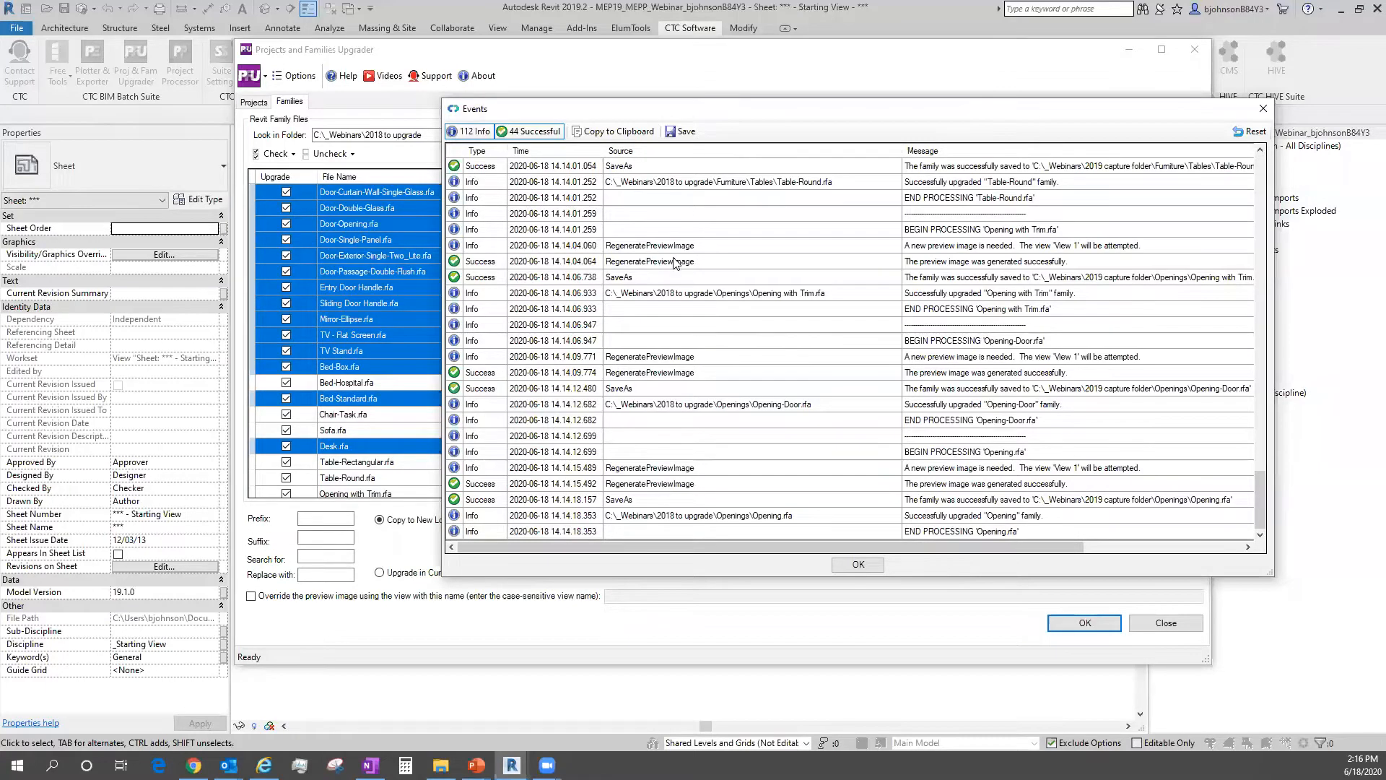
pyautogui.scroll(2, 664, 308)
pyautogui.scroll(15, 664, 308)
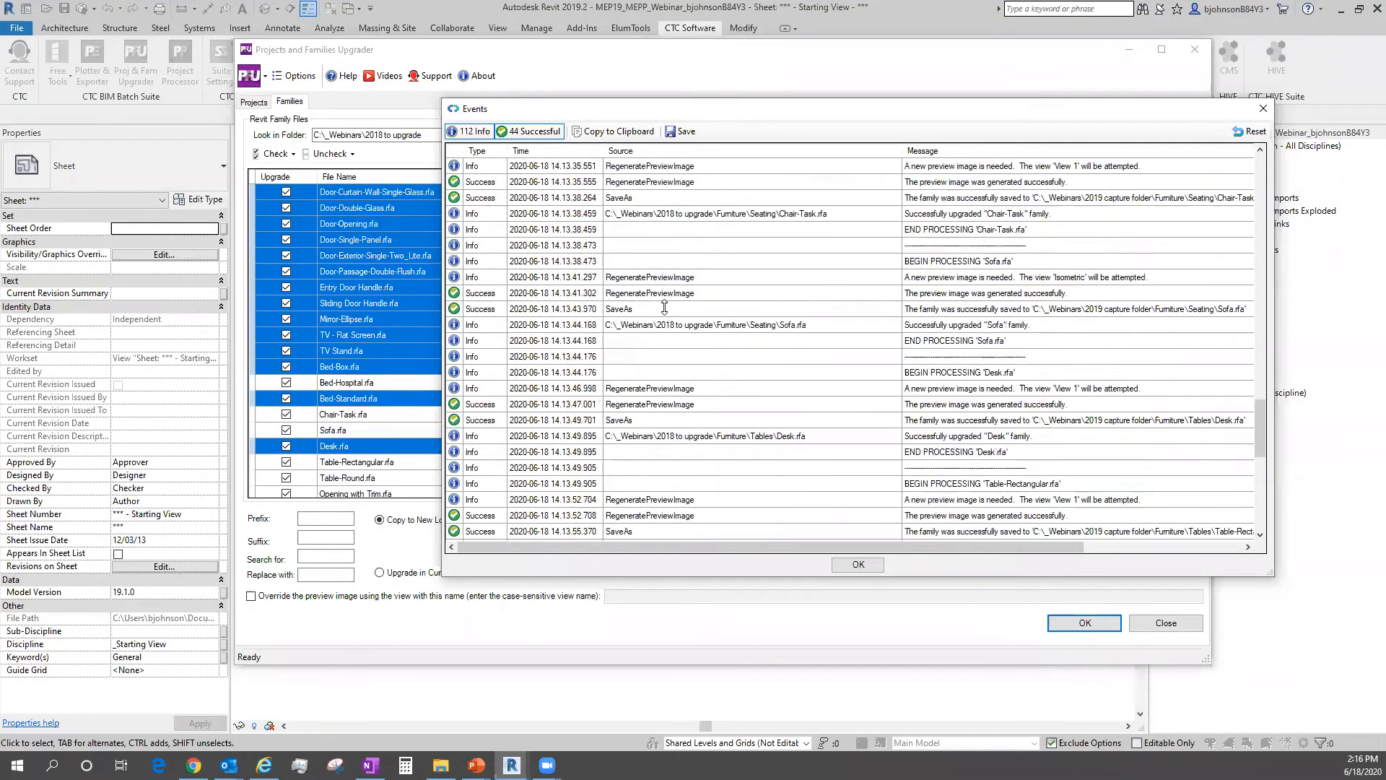
pyautogui.scroll(12, 664, 315)
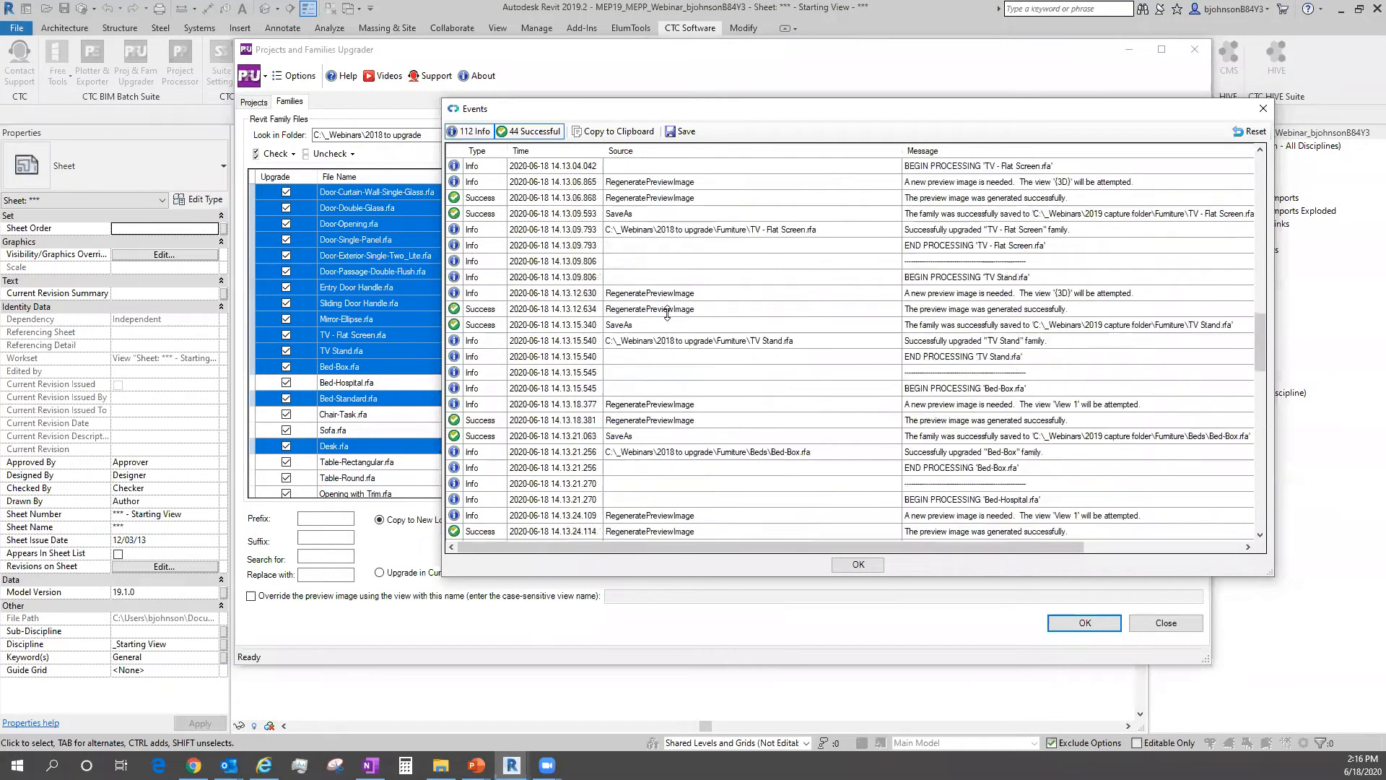
pyautogui.scroll(15, 670, 334)
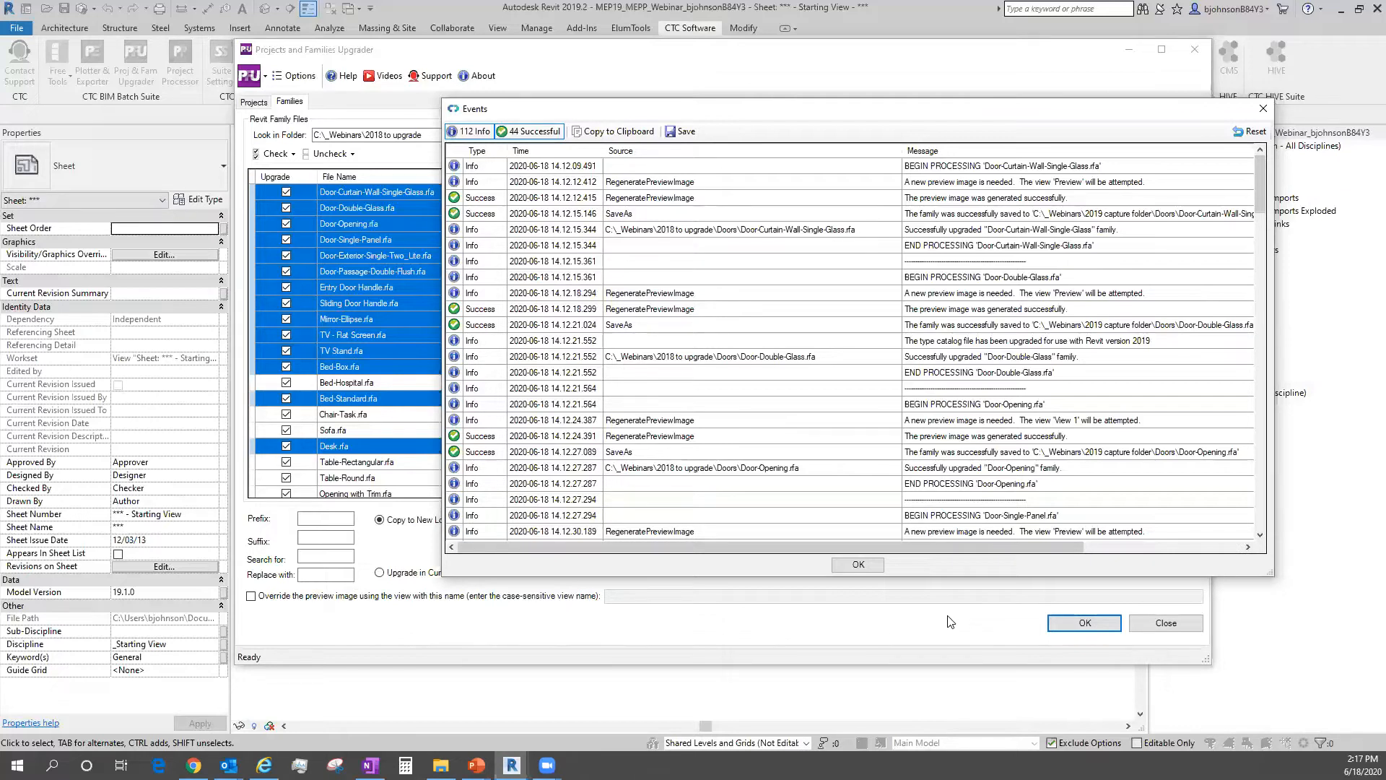
pyautogui.click(872, 567)
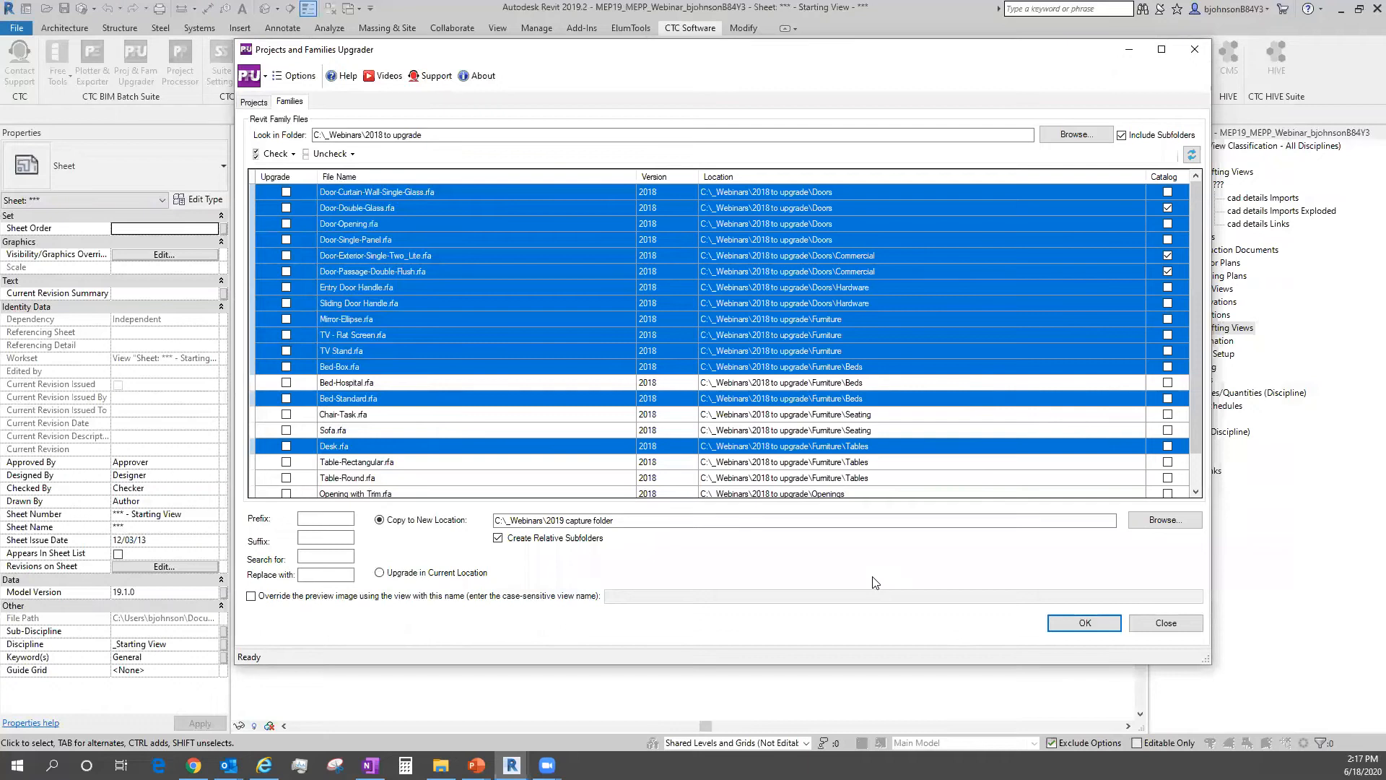
# Close the upgrader and browse in Load Family through the Autodesk folder to an older Revit release's US Imperial library.
pyautogui.click(1162, 624)
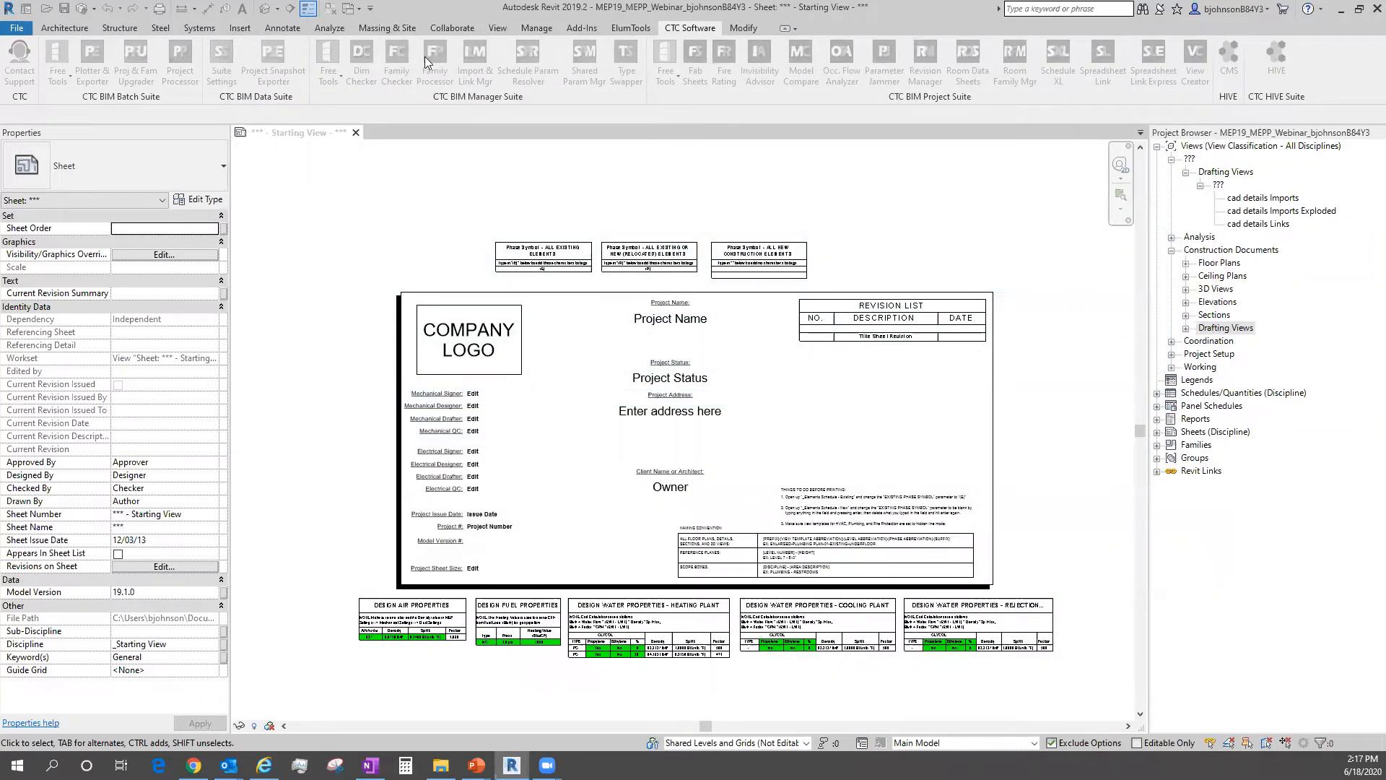
pyautogui.click(240, 28)
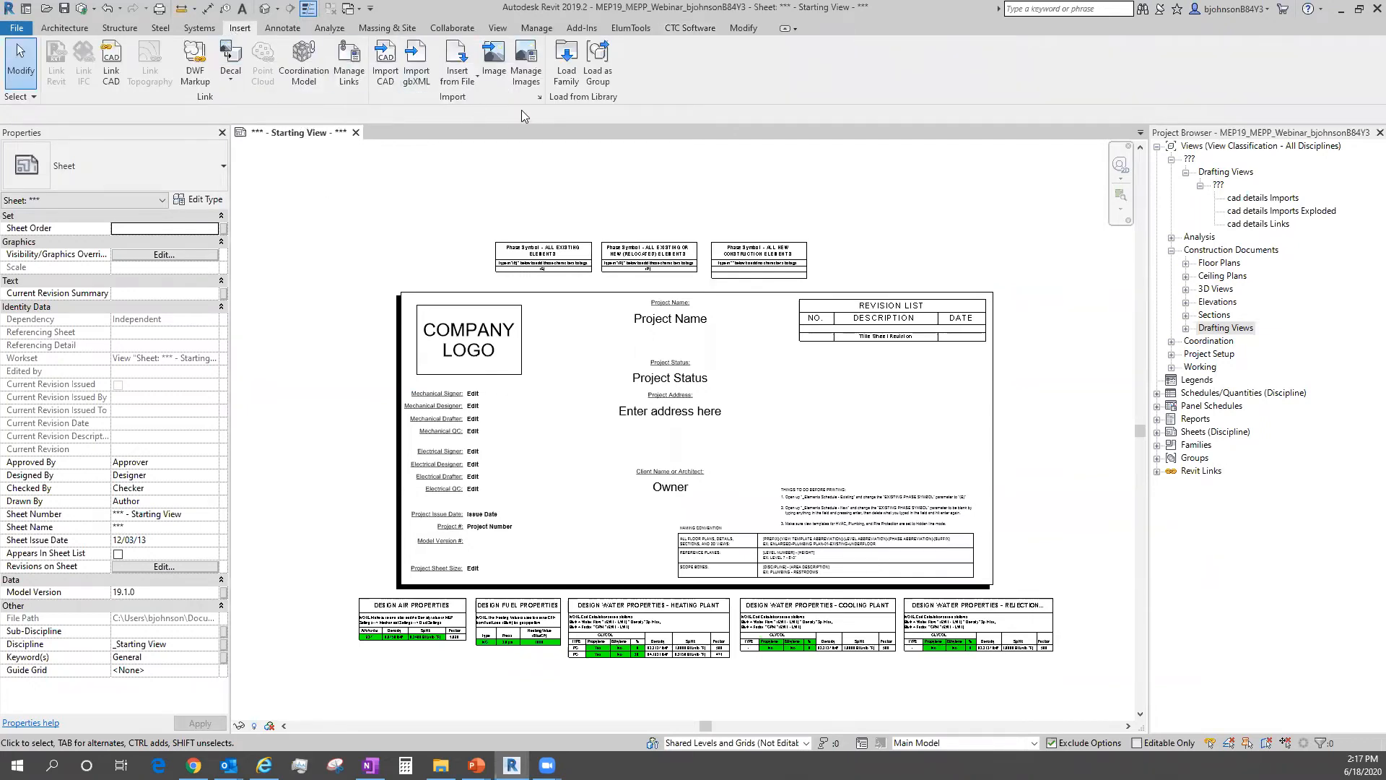
pyautogui.click(567, 72)
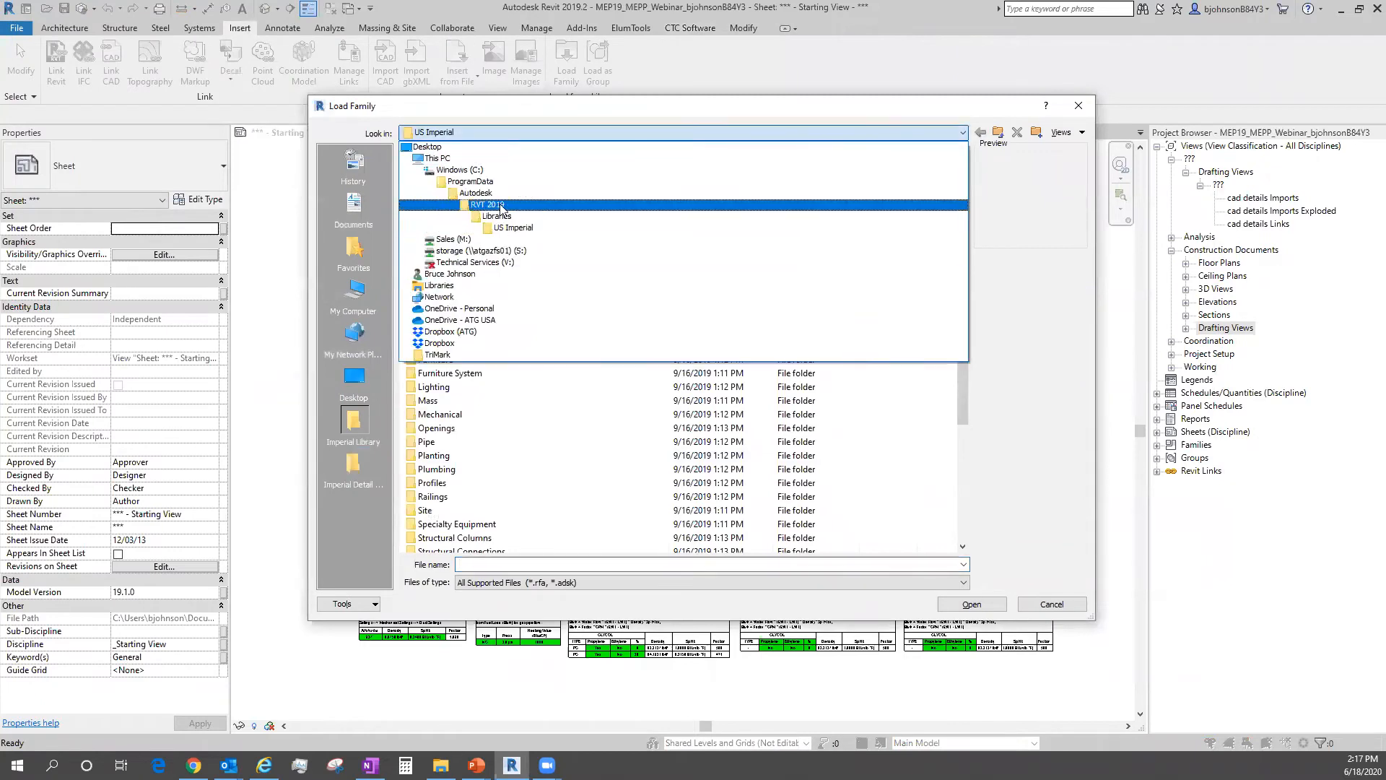
pyautogui.click(484, 193)
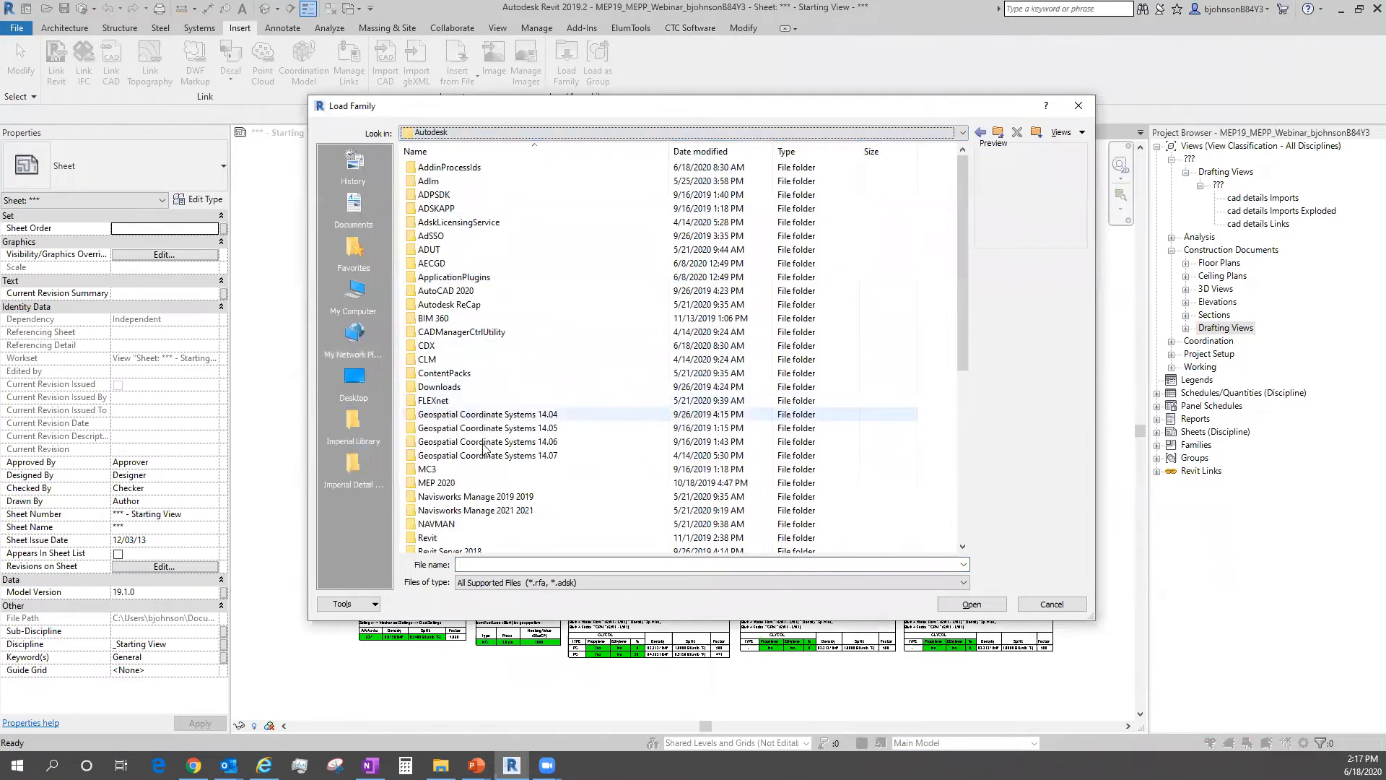
pyautogui.scroll(-5, 486, 433)
pyautogui.scroll(-2, 486, 461)
pyautogui.doubleClick(442, 422)
pyautogui.doubleClick(447, 211)
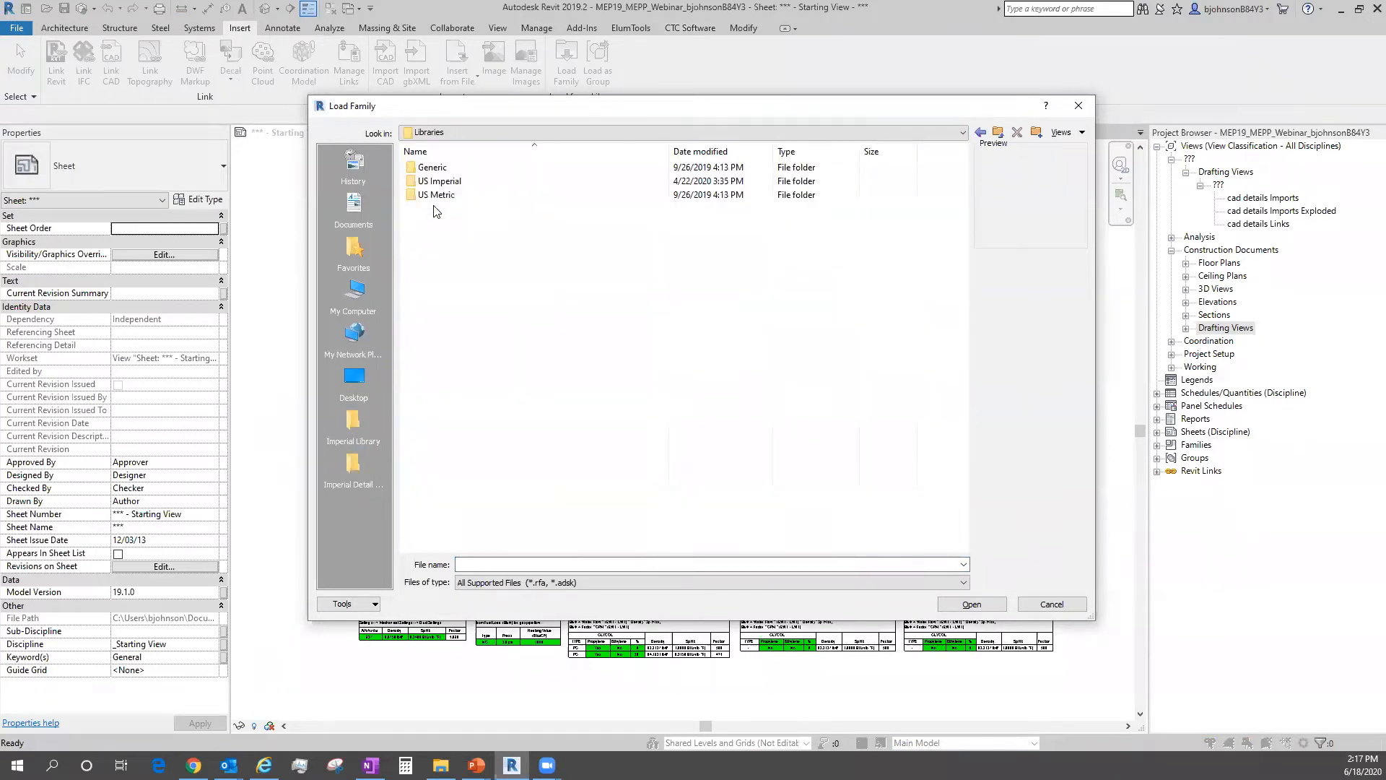
pyautogui.click(448, 186)
pyautogui.doubleClick(449, 186)
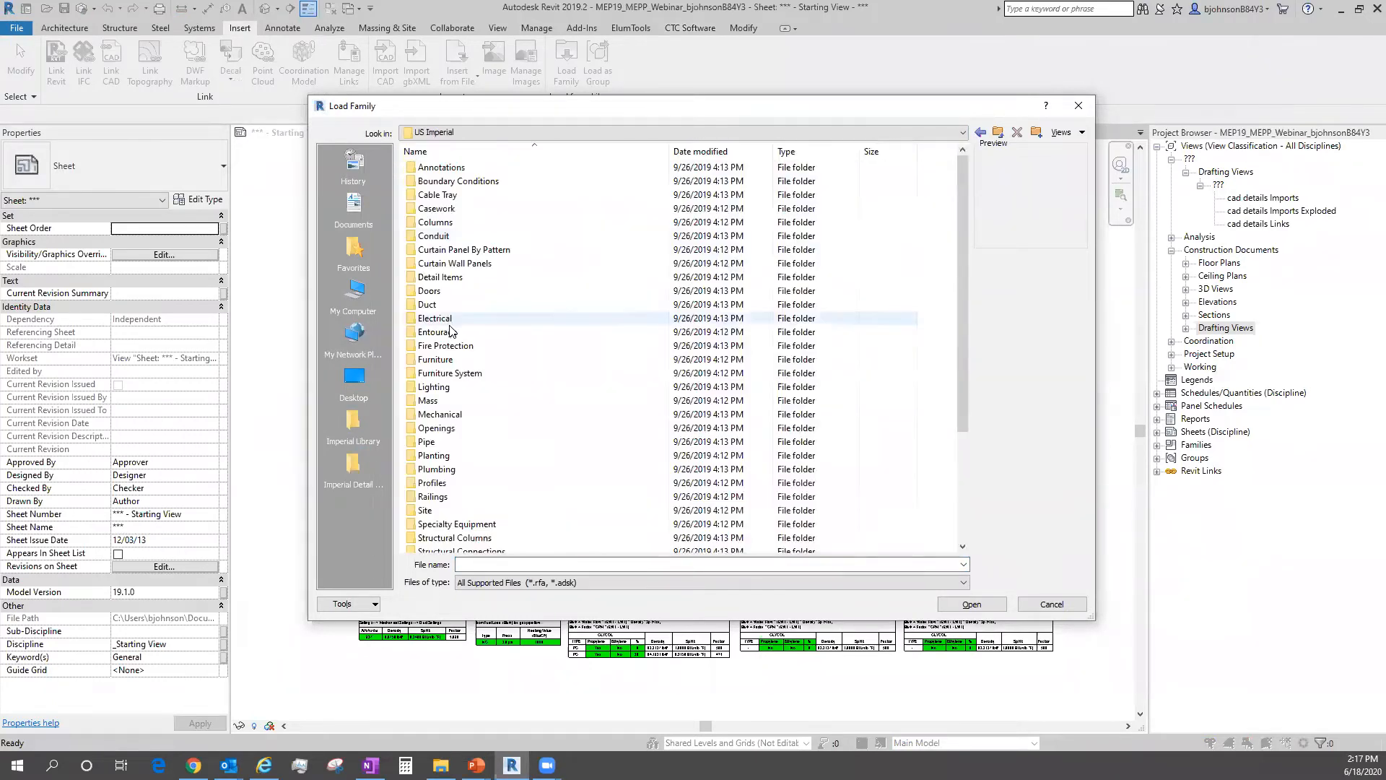
# Load the Internal lighting families from Pendant Light - Hemisphere through Plain Recessed Lighting Fixture.
pyautogui.doubleClick(447, 388)
pyautogui.doubleClick(442, 181)
pyautogui.doubleClick(442, 183)
pyautogui.click(501, 360)
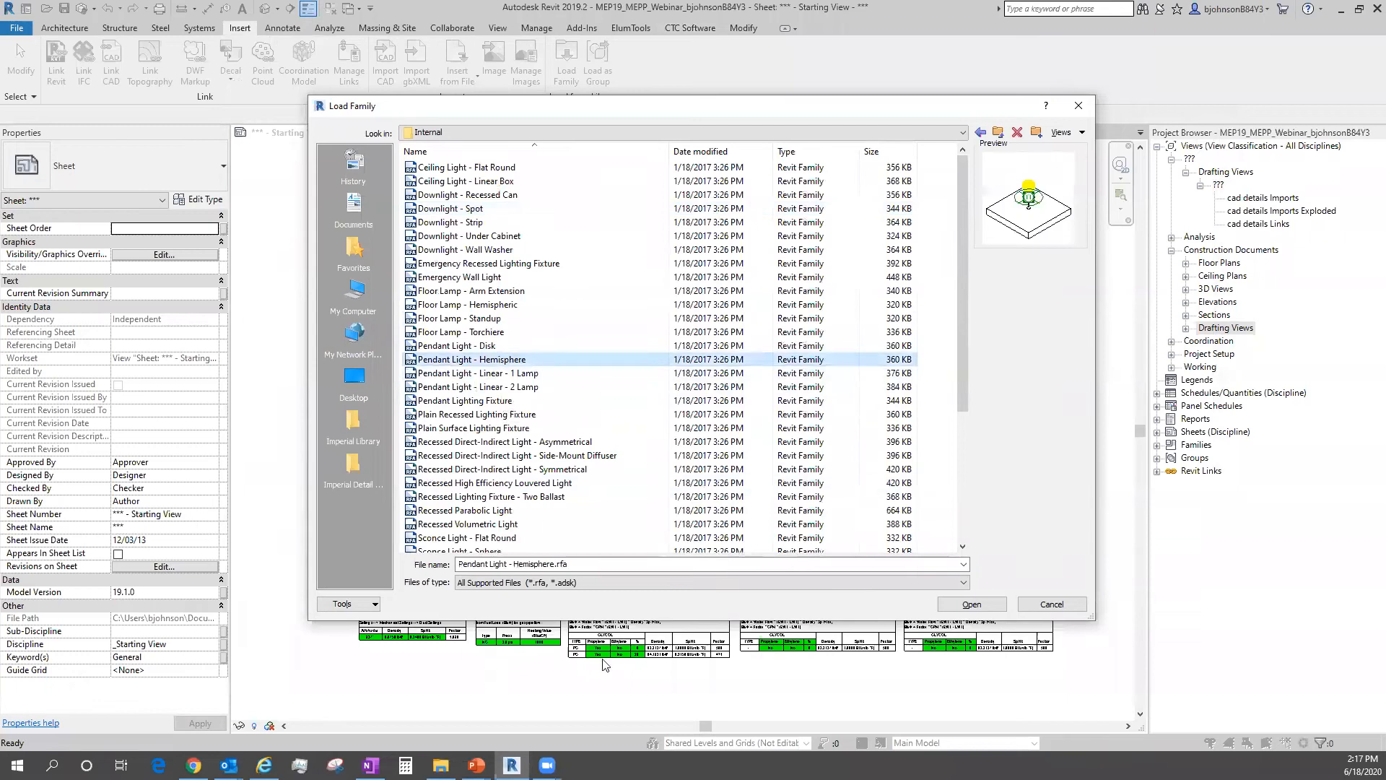
pyautogui.keyDown('shift'); pyautogui.click(505, 414); pyautogui.keyUp('shift')
pyautogui.click(972, 604)
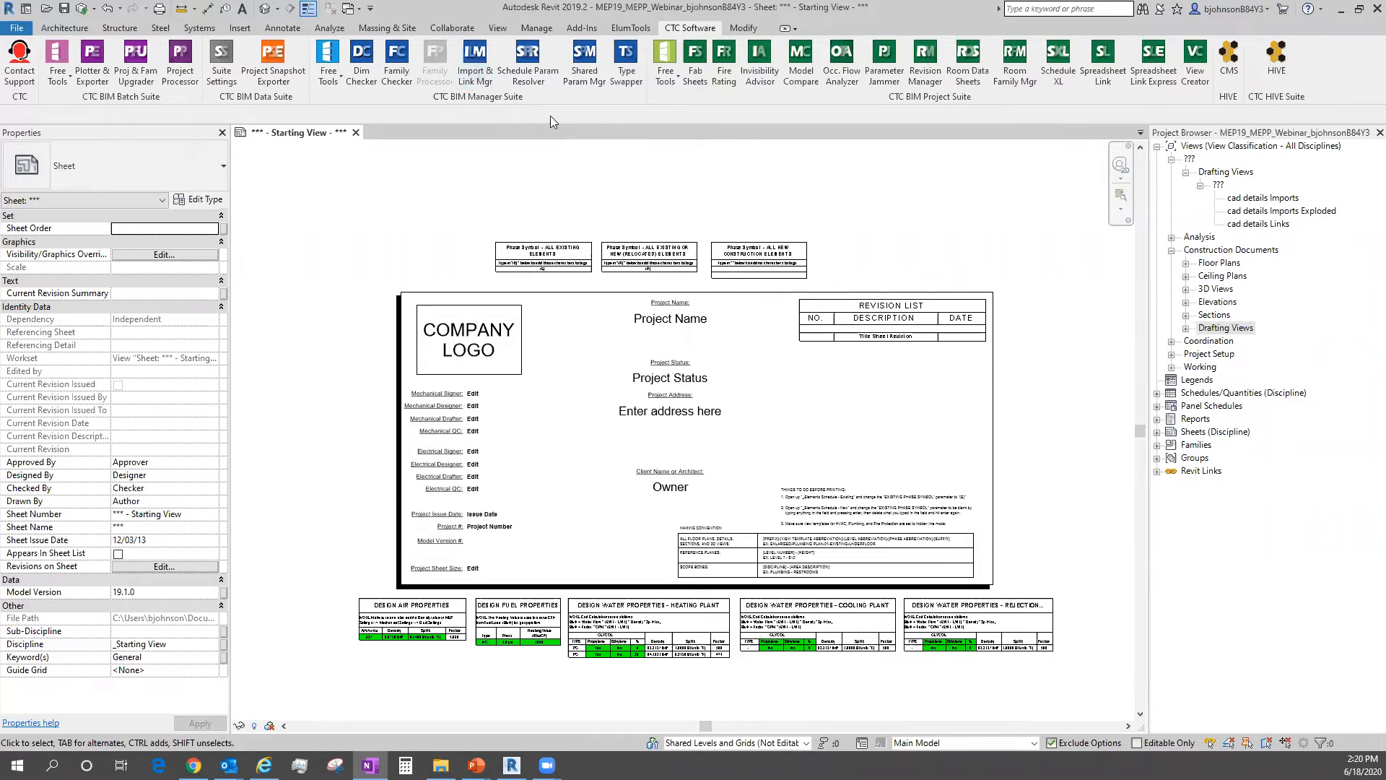
# Open the Import and Link Manager and review the full list of the project's links and imports.
pyautogui.click(468, 78)
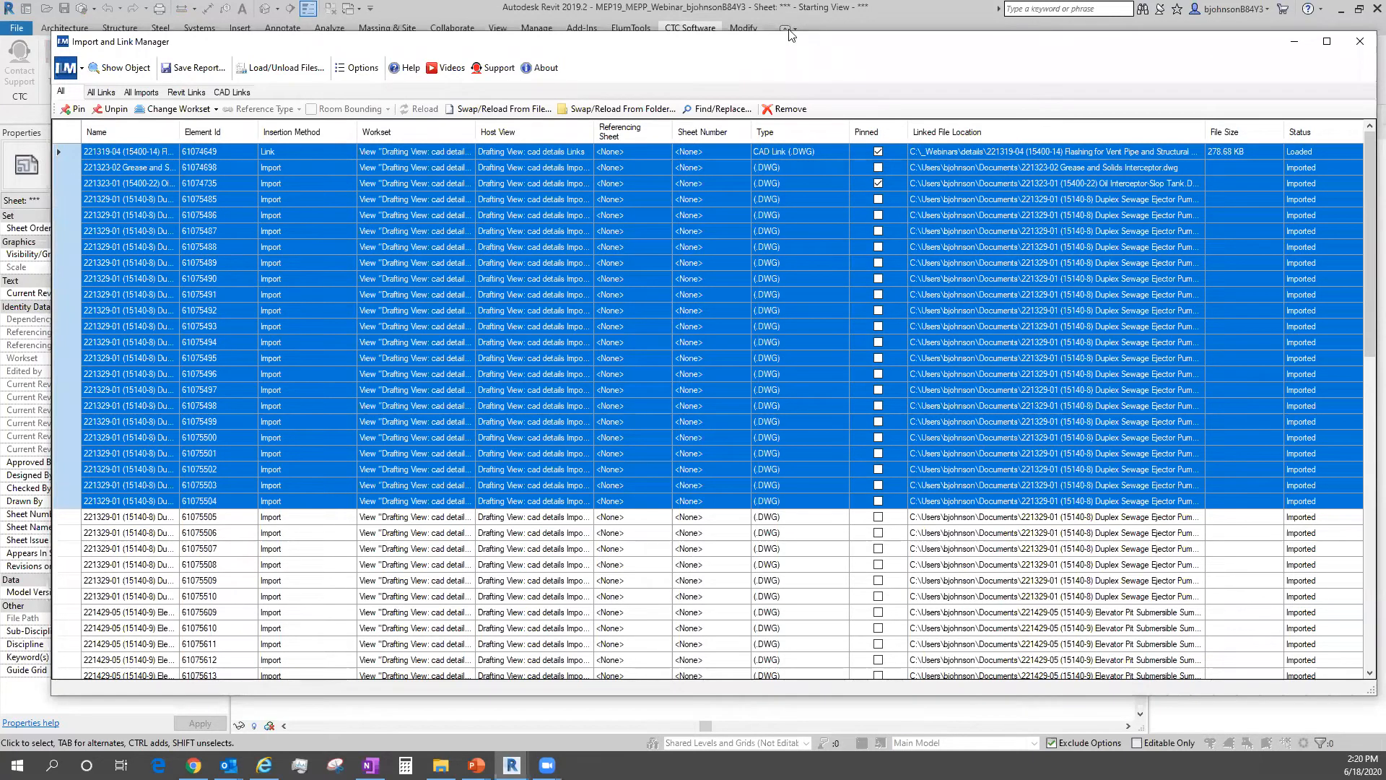
pyautogui.moveTo(790, 35); pyautogui.dragTo(776, 9)
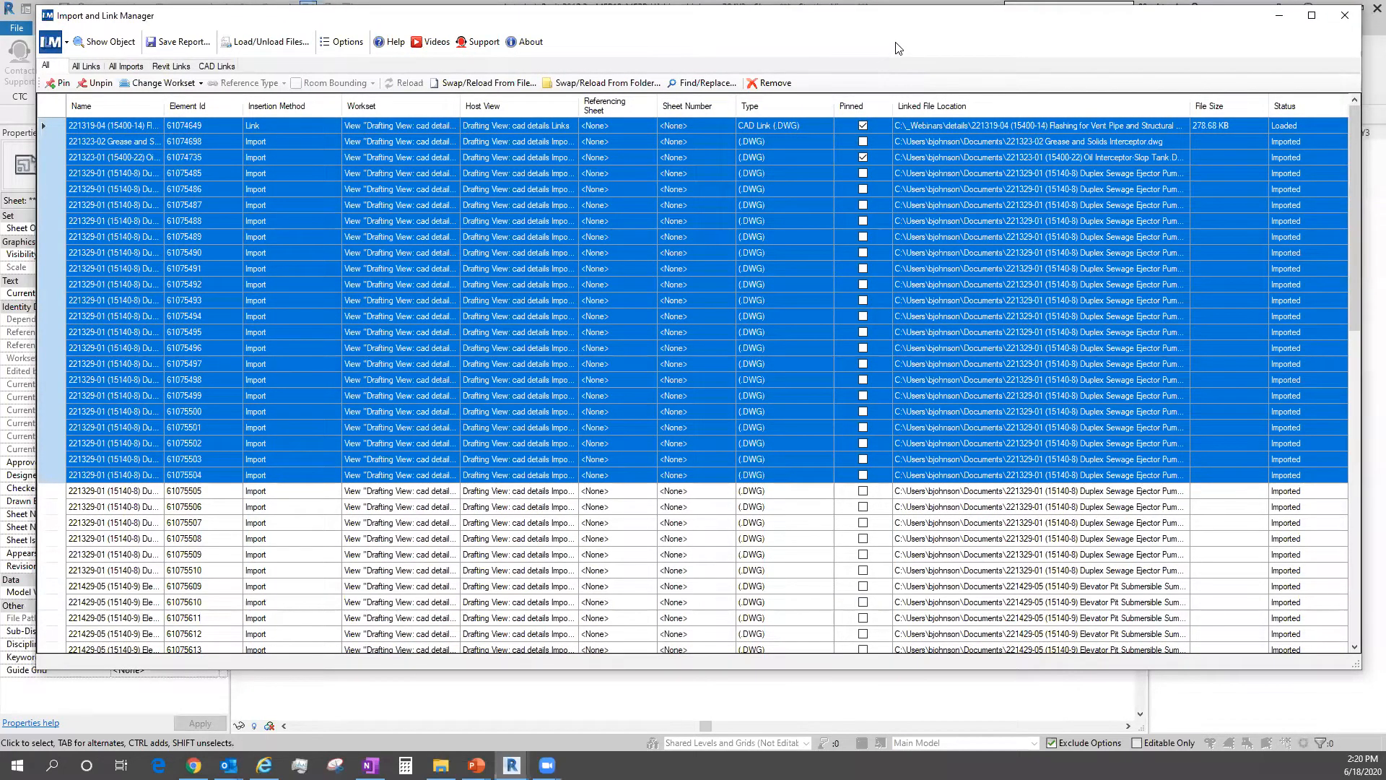
pyautogui.click(191, 165)
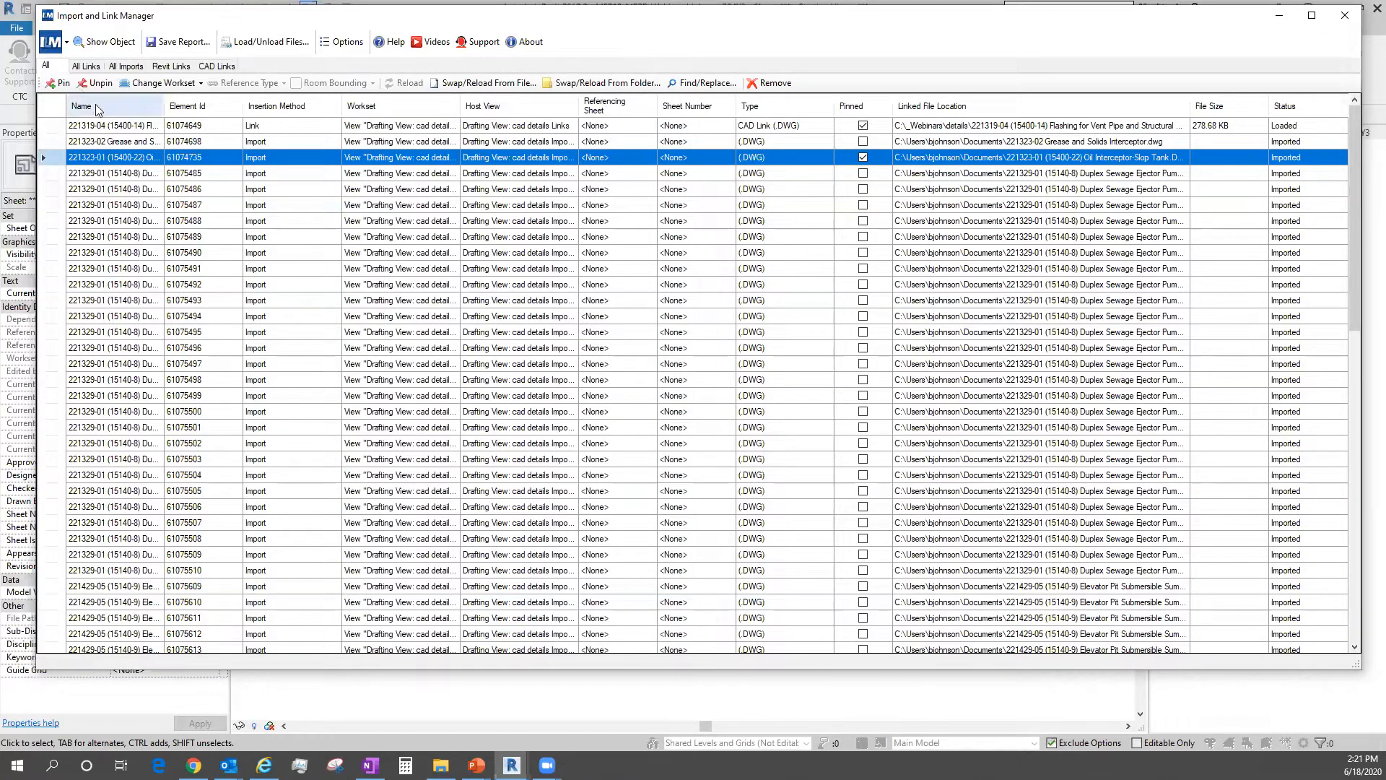
pyautogui.scroll(-15, 229, 466)
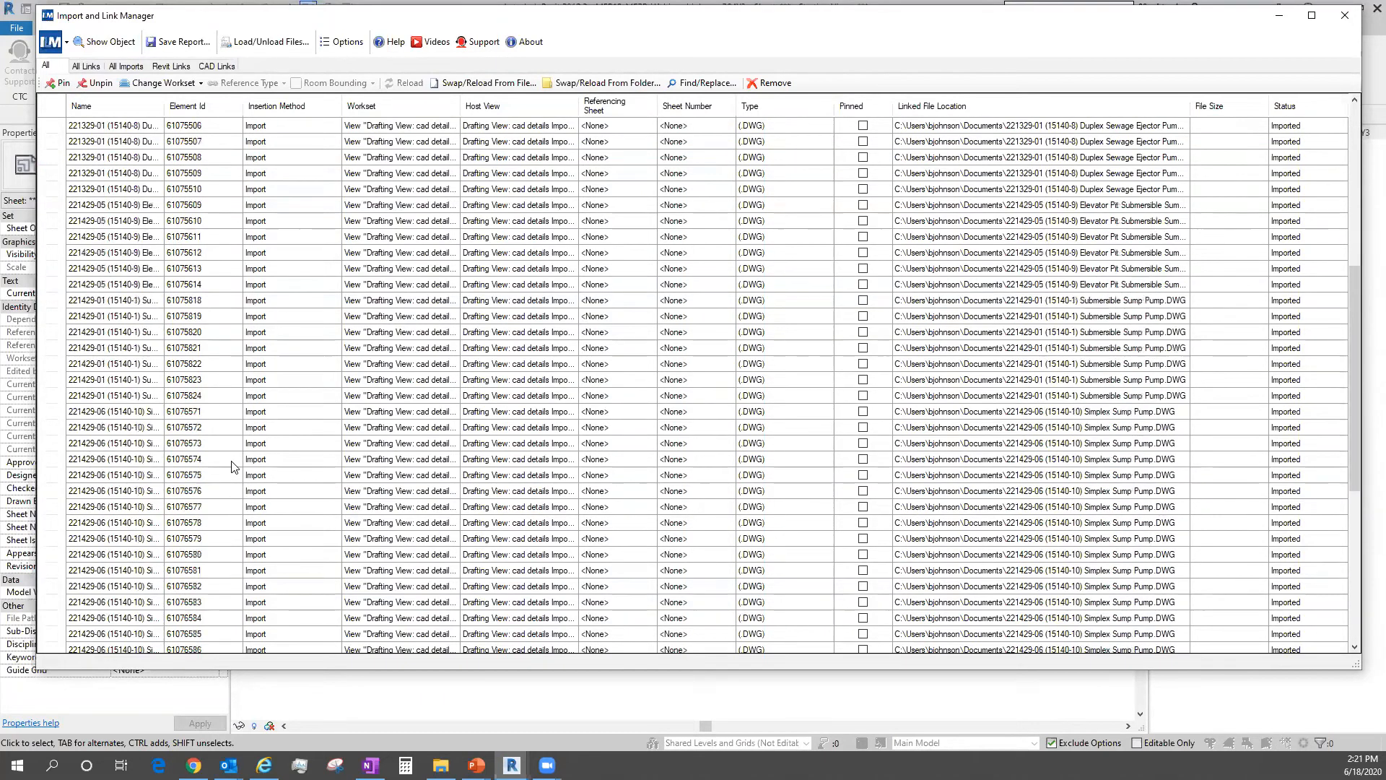
pyautogui.scroll(15, 235, 491)
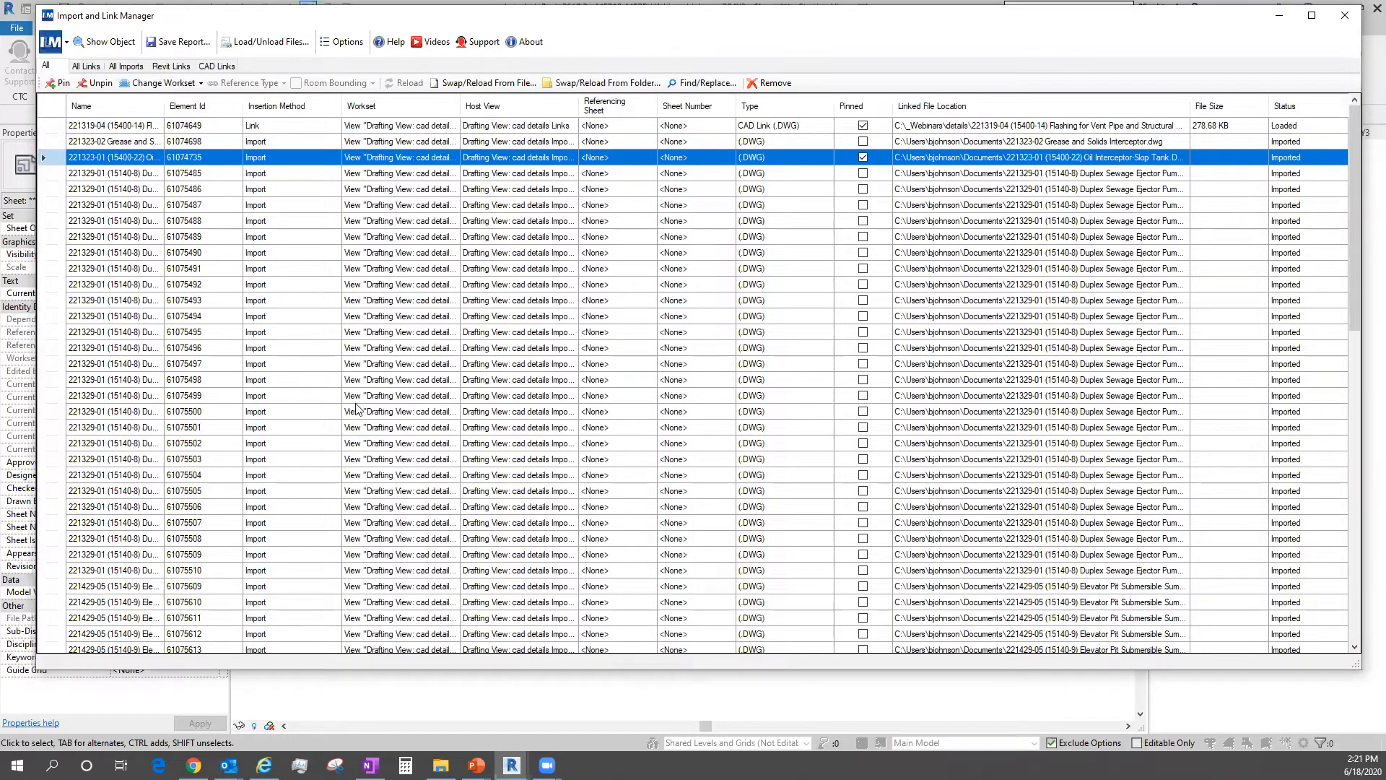
# Review the manager's list of links only, followed by its list of imports only.
pyautogui.click(85, 68)
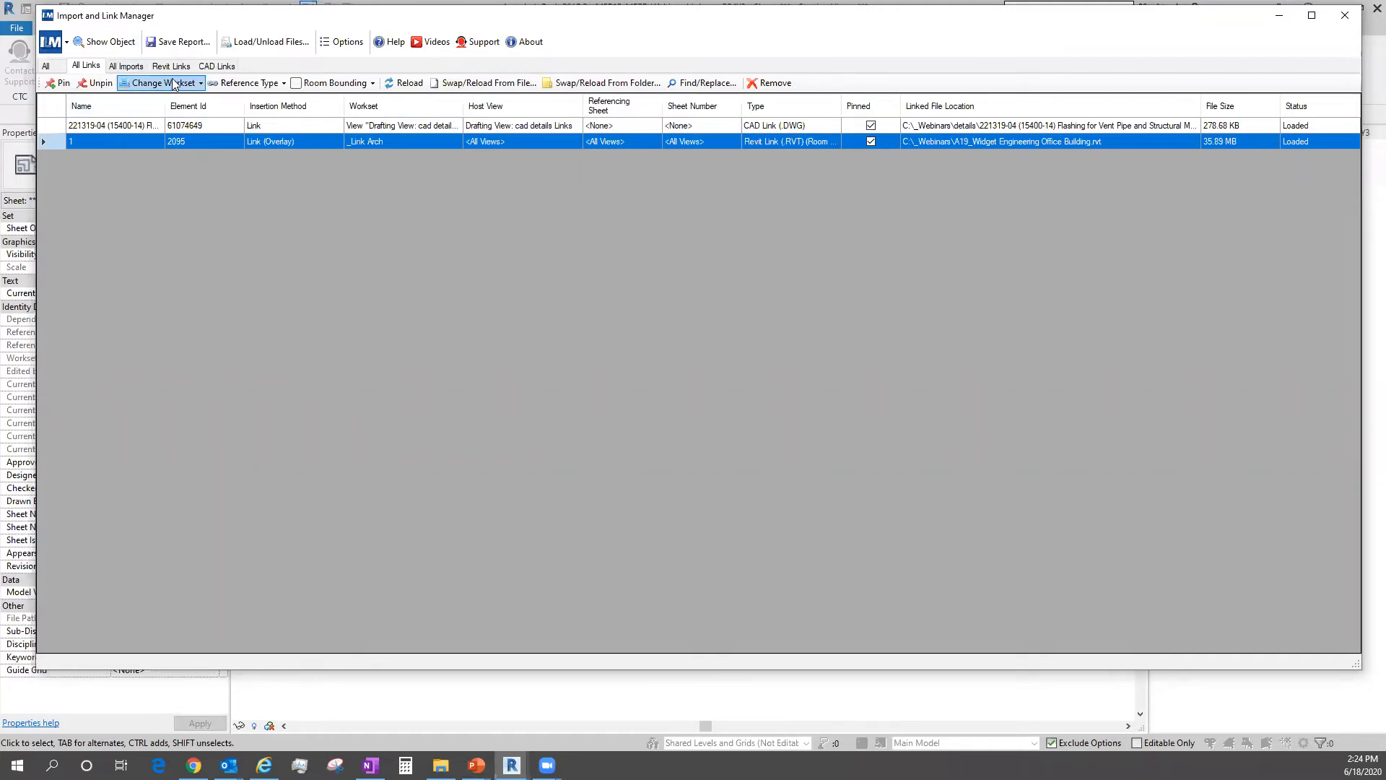
pyautogui.click(135, 68)
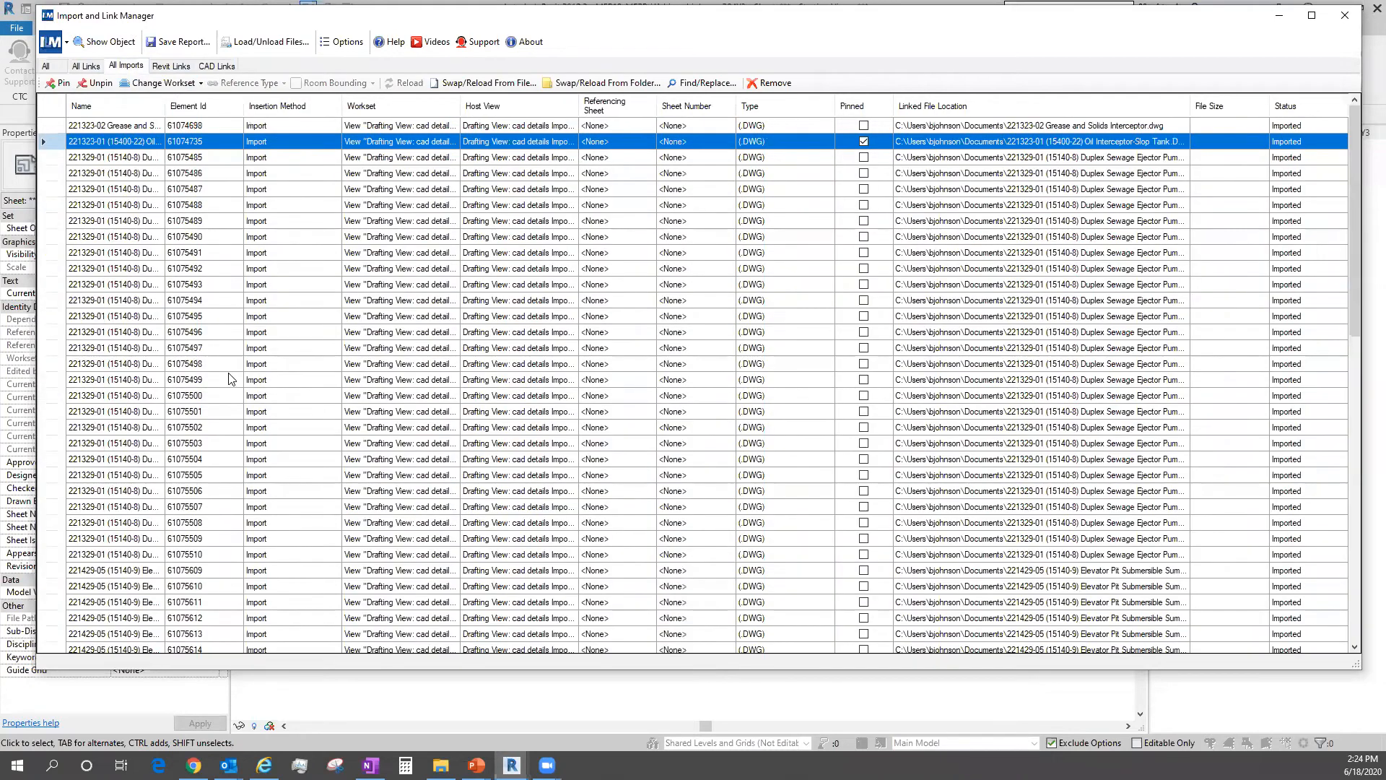
pyautogui.scroll(-5, 241, 380)
pyautogui.scroll(7, 240, 379)
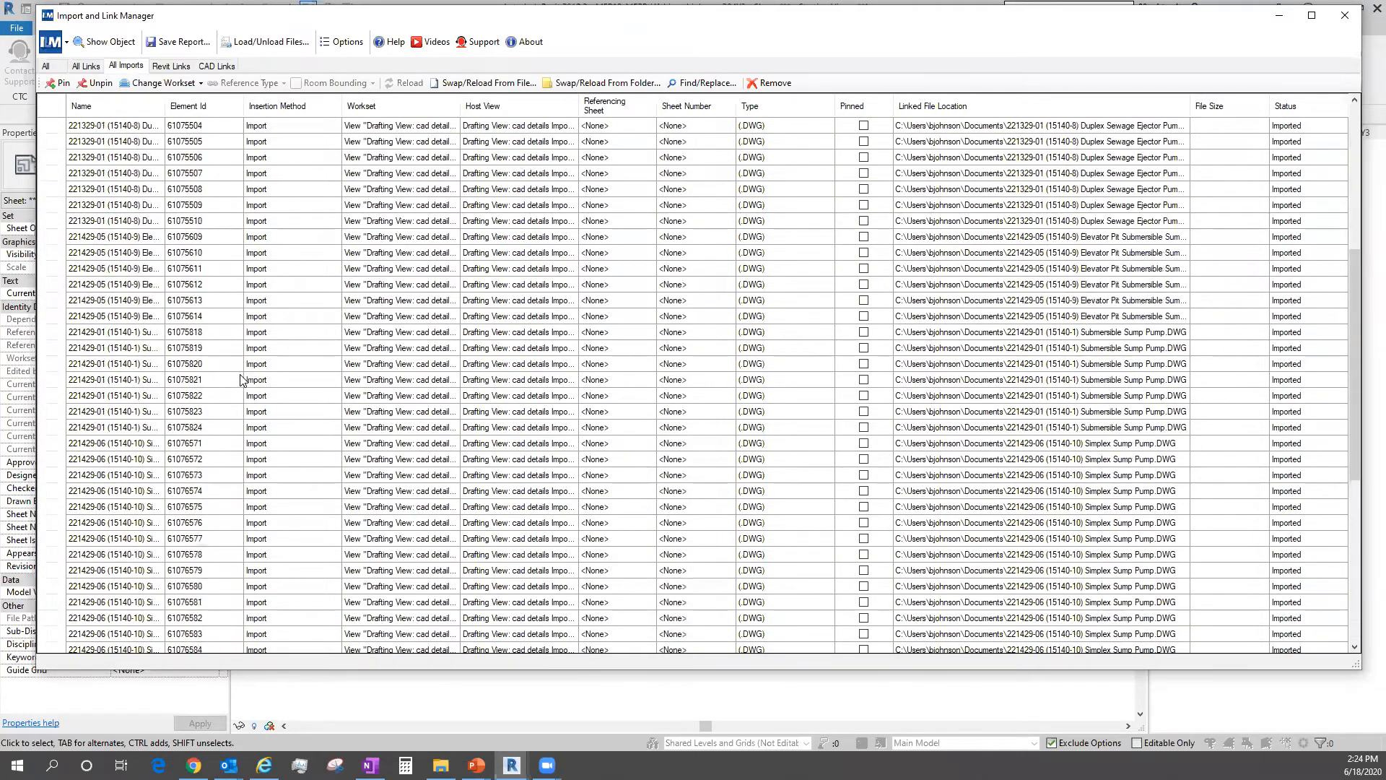
# Examine the workset, reference type and swap-from-file options for the Revit link, leaving each without a change.
pyautogui.click(171, 66)
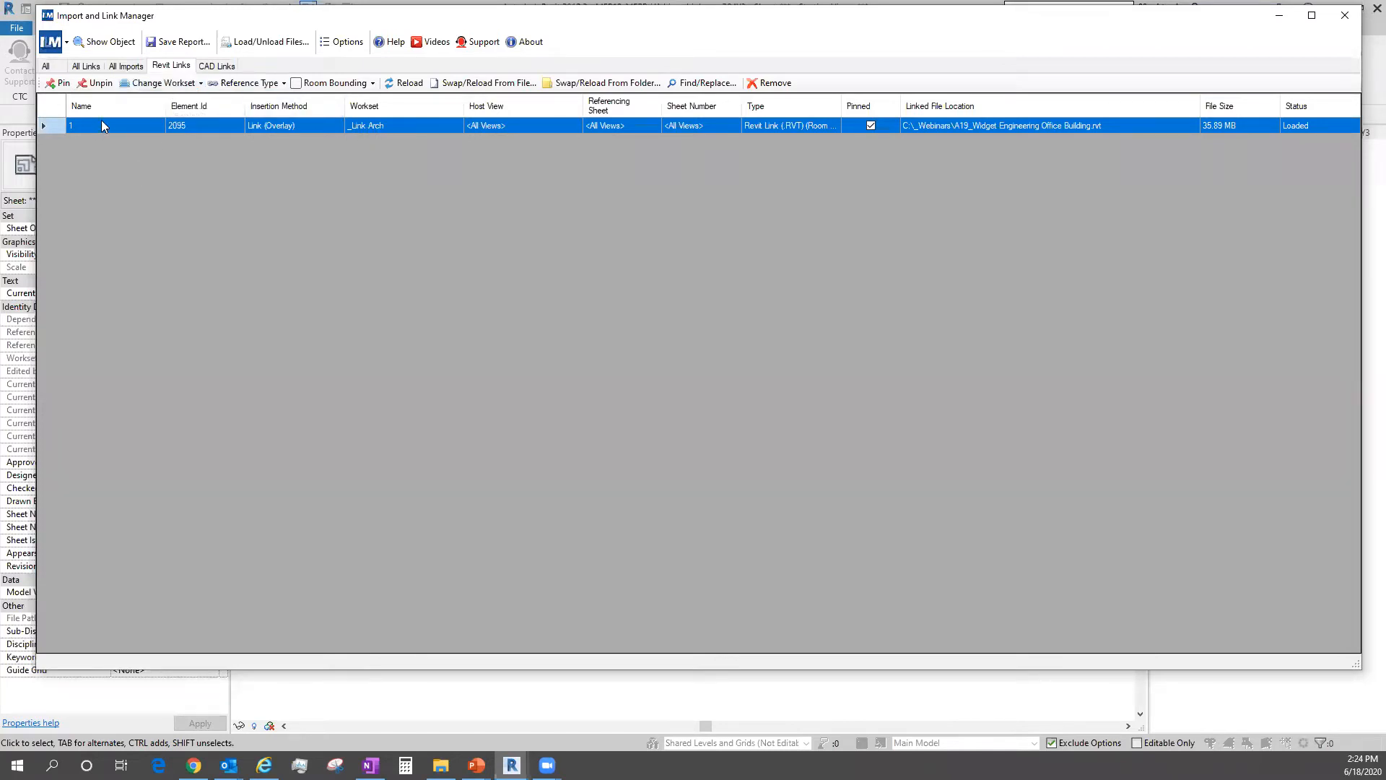
pyautogui.click(161, 84)
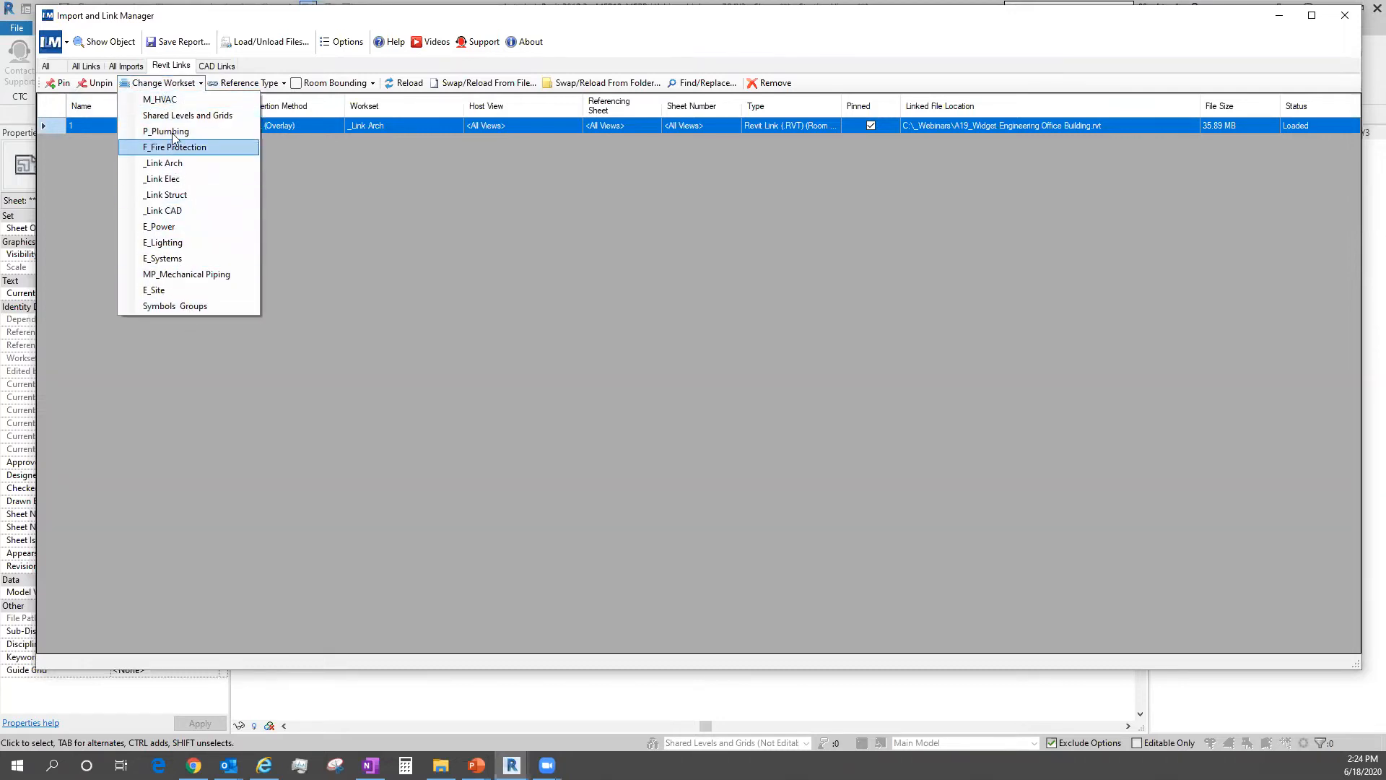
pyautogui.click(471, 291)
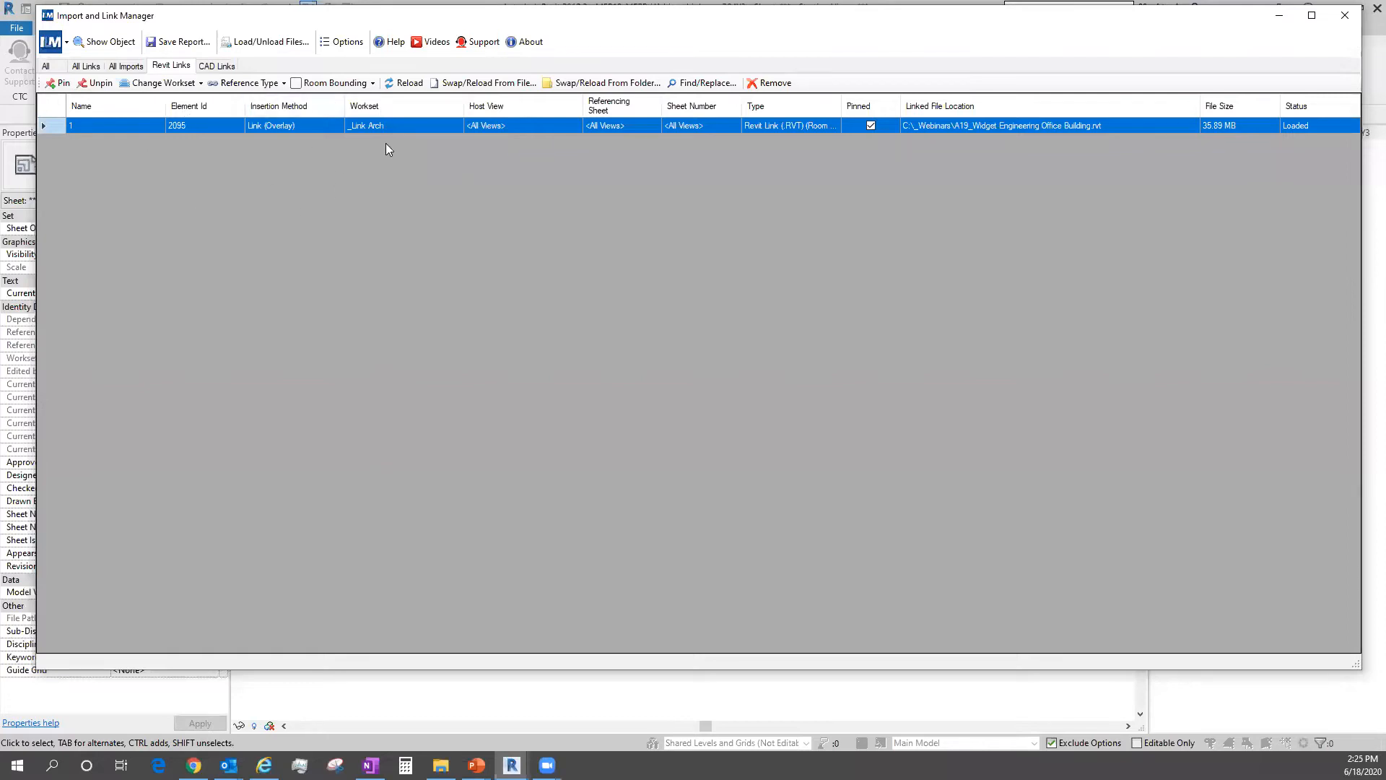
pyautogui.click(261, 83)
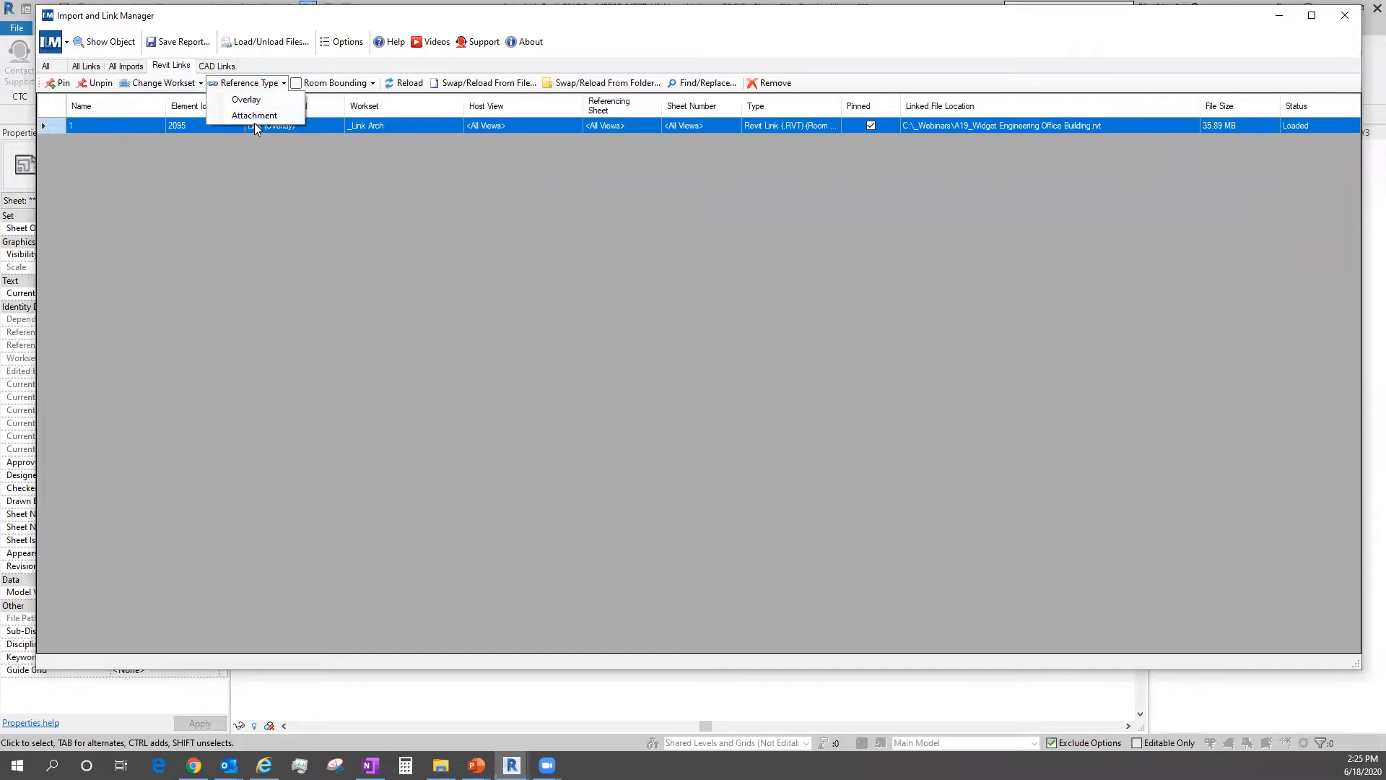
pyautogui.click(258, 175)
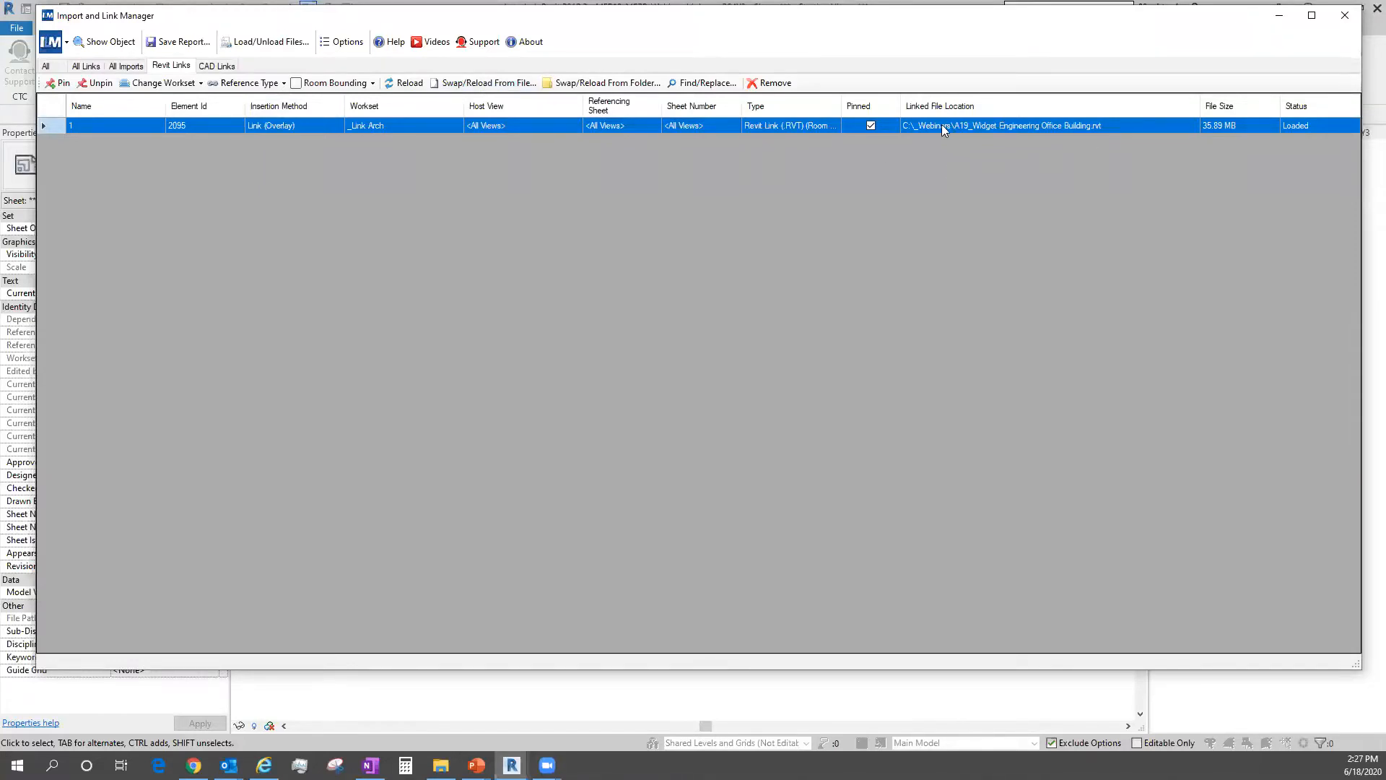
pyautogui.click(488, 83)
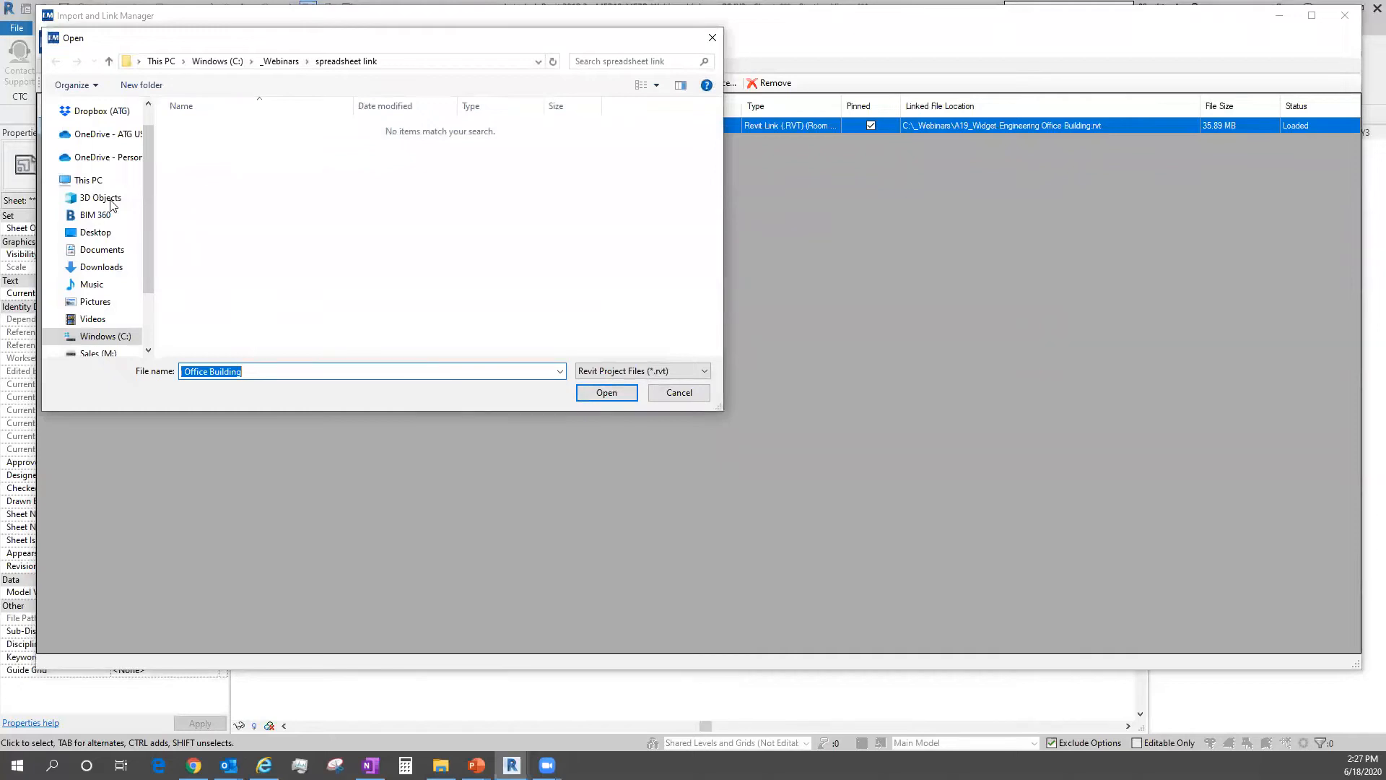
pyautogui.click(675, 397)
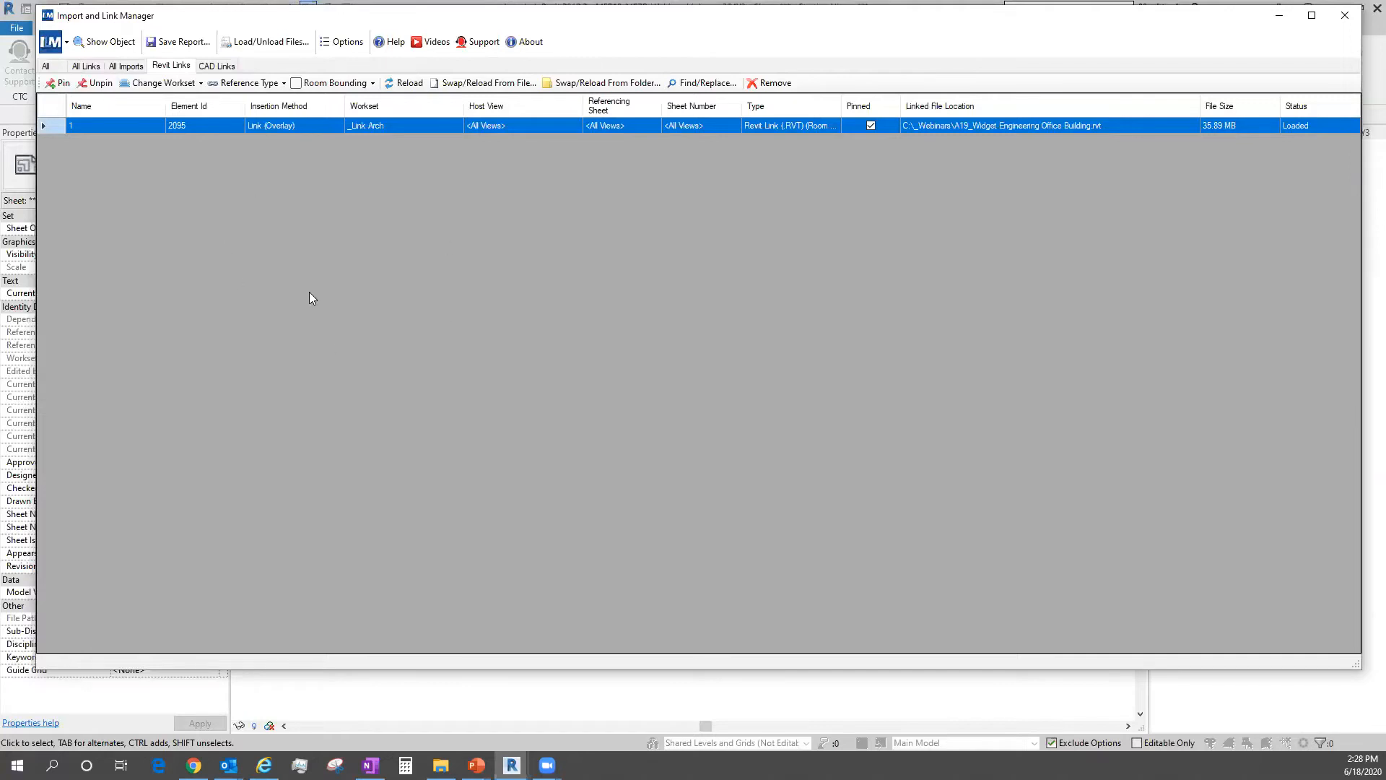
# Reposition the Import and Link Manager window and view the CAD links.
pyautogui.moveTo(588, 32); pyautogui.dragTo(582, 121)
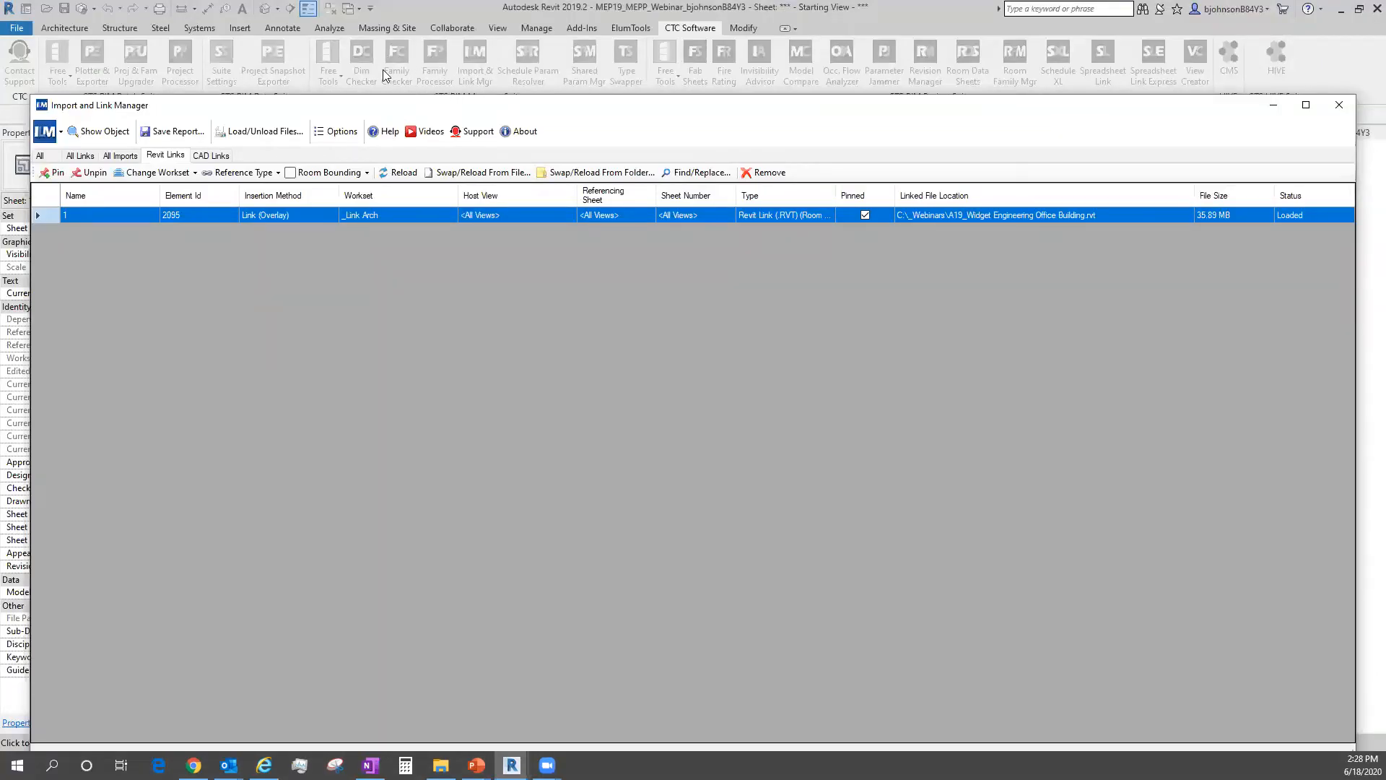
pyautogui.moveTo(511, 109); pyautogui.dragTo(509, 43)
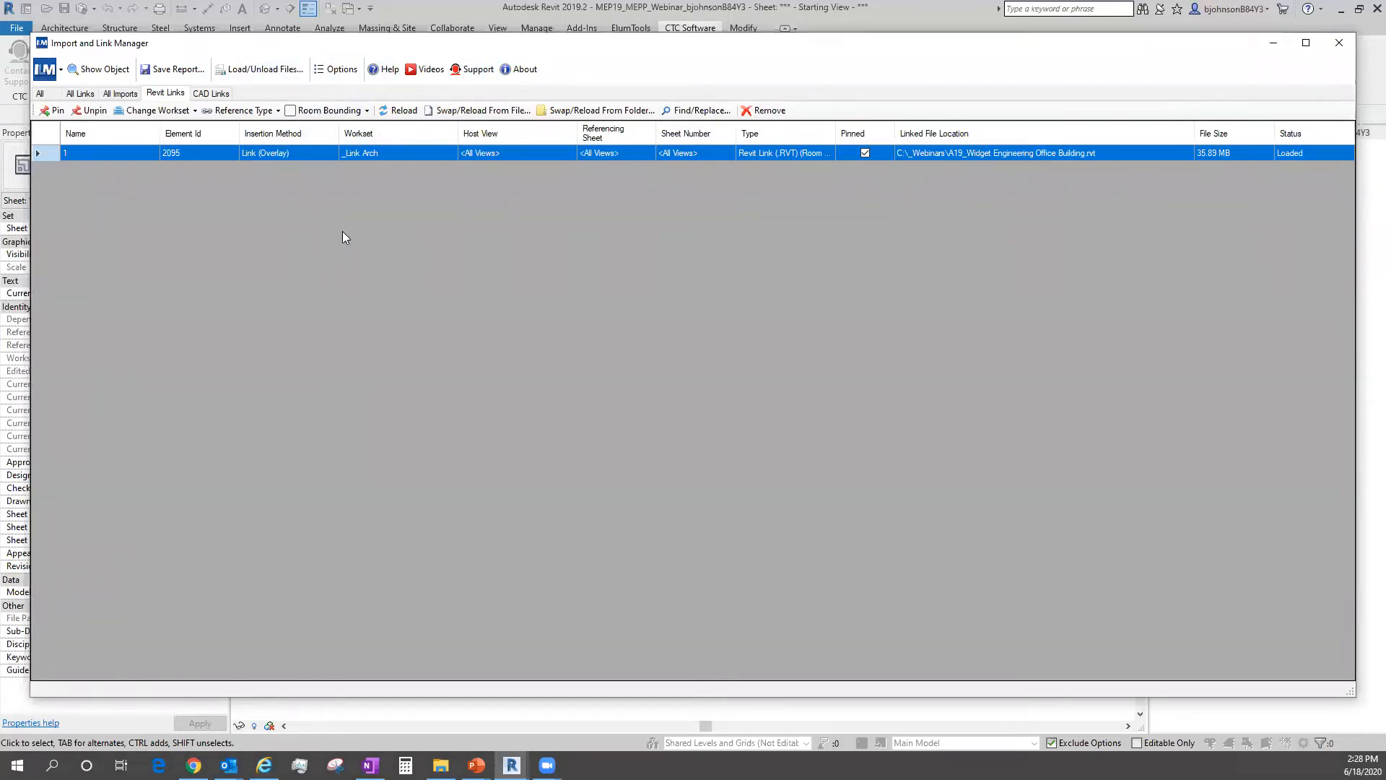
pyautogui.click(211, 93)
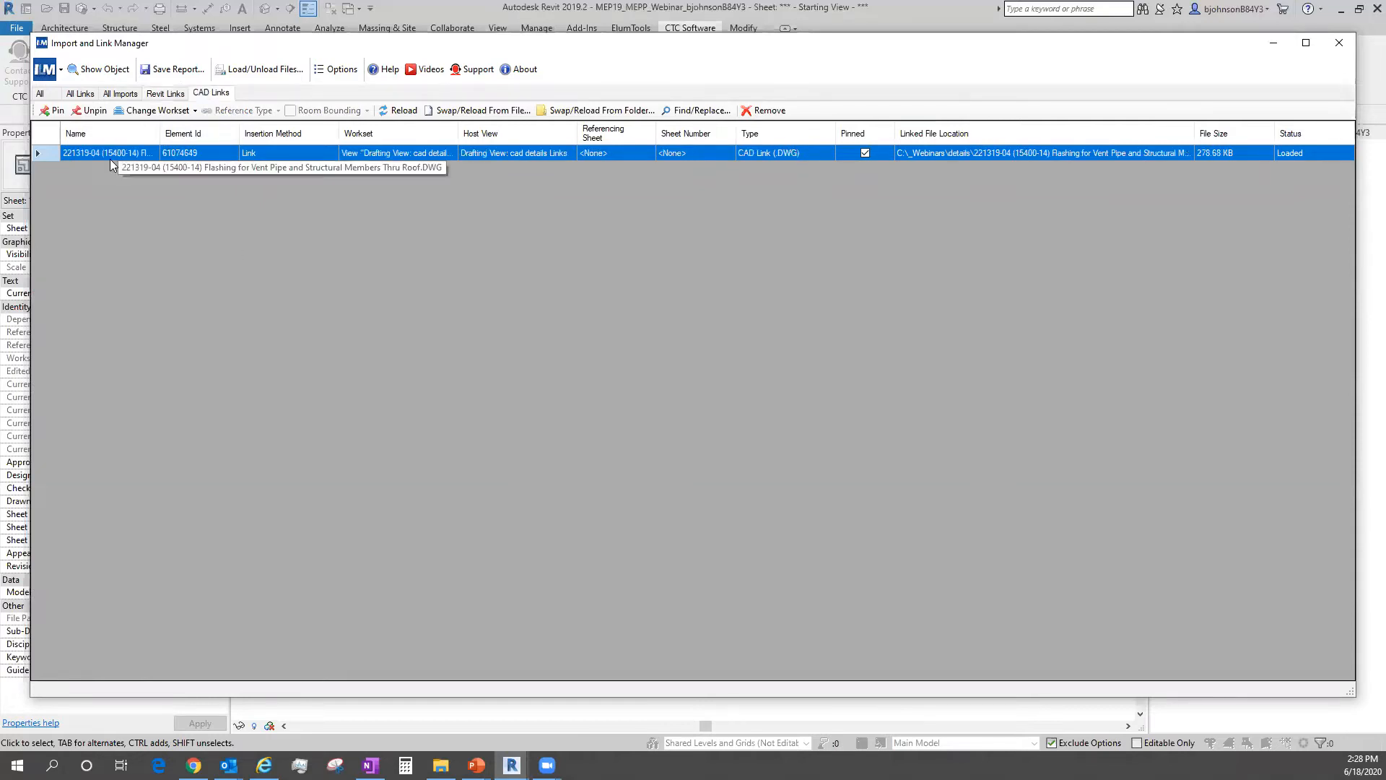
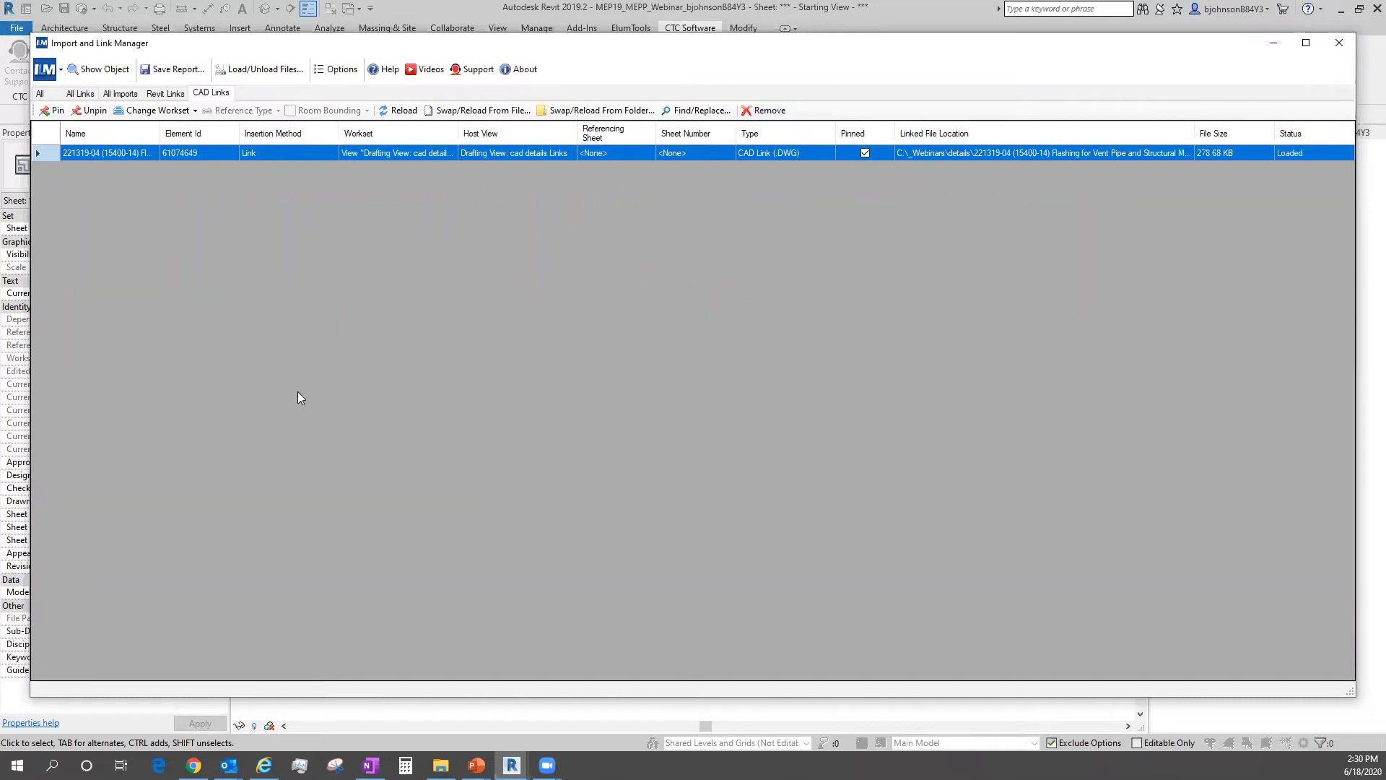
# Widen the Name column of the imports list and select all Duplex Sewage Ejector Pump entries ending in -AR.
pyautogui.click(120, 94)
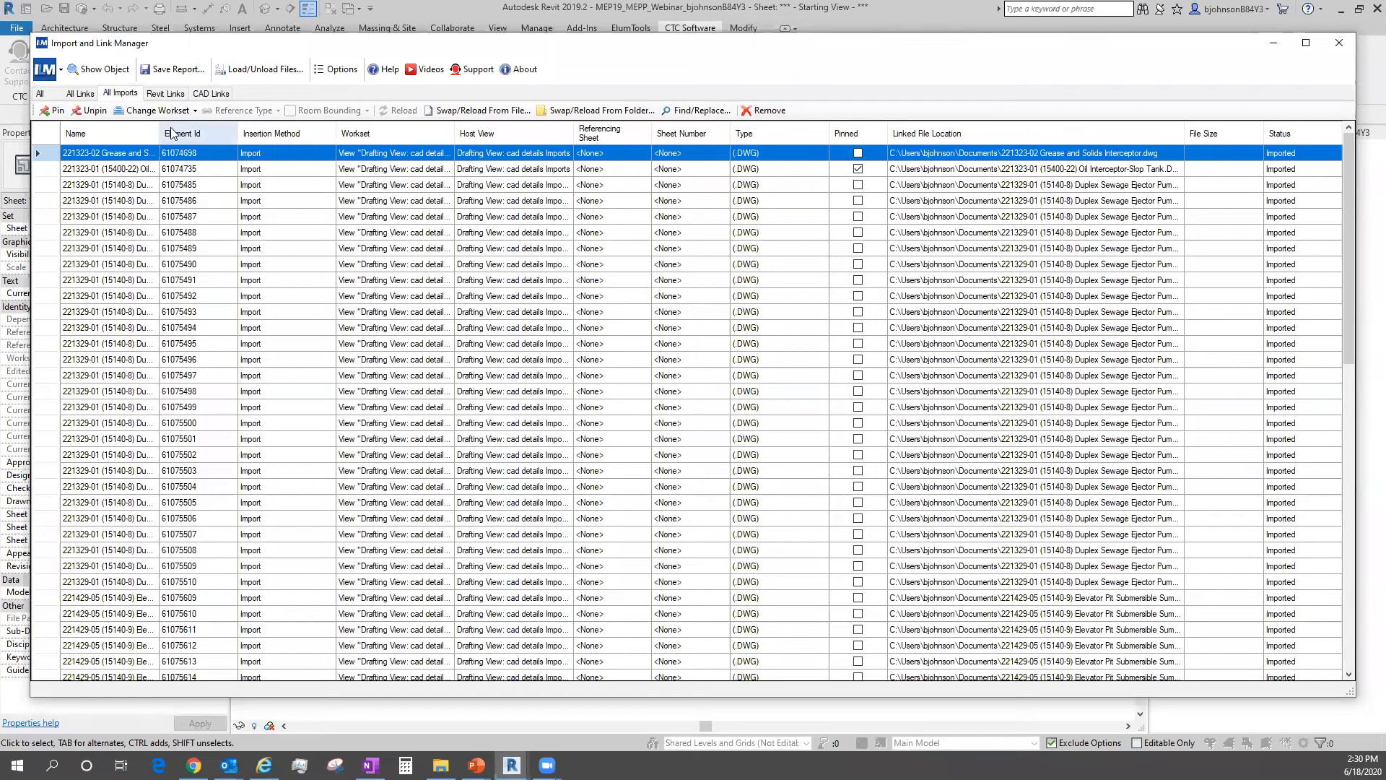
pyautogui.moveTo(159, 135); pyautogui.dragTo(343, 142)
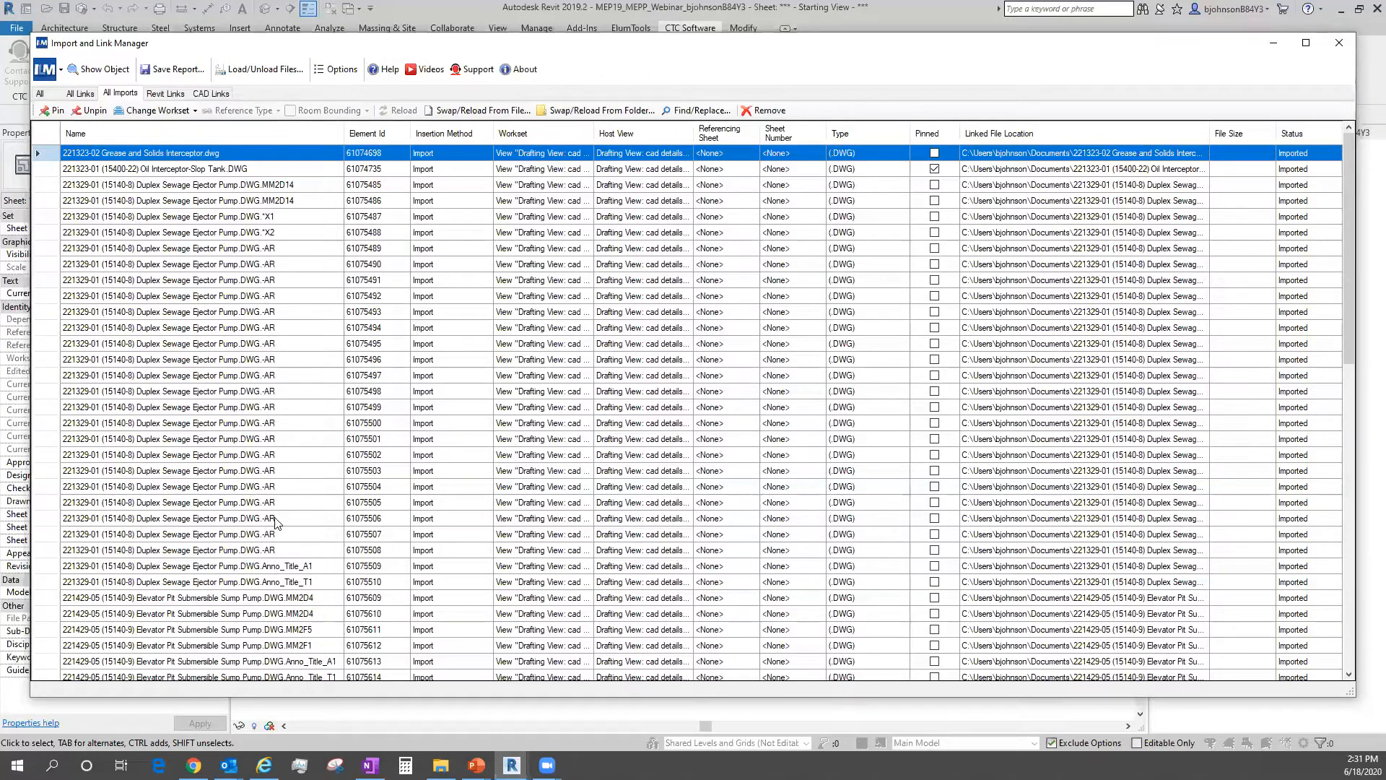
pyautogui.click(268, 250)
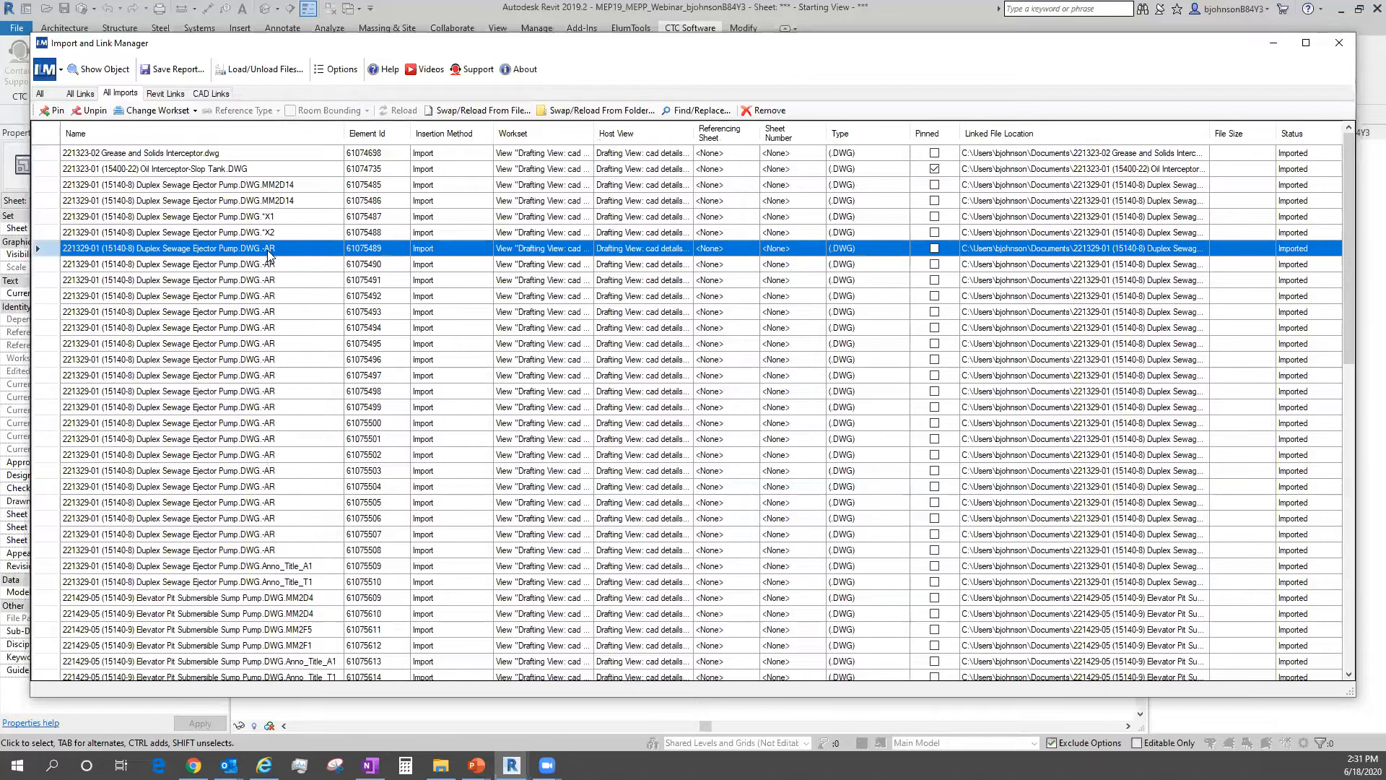
pyautogui.keyDown('shift'); pyautogui.click(293, 552); pyautogui.keyUp('shift')
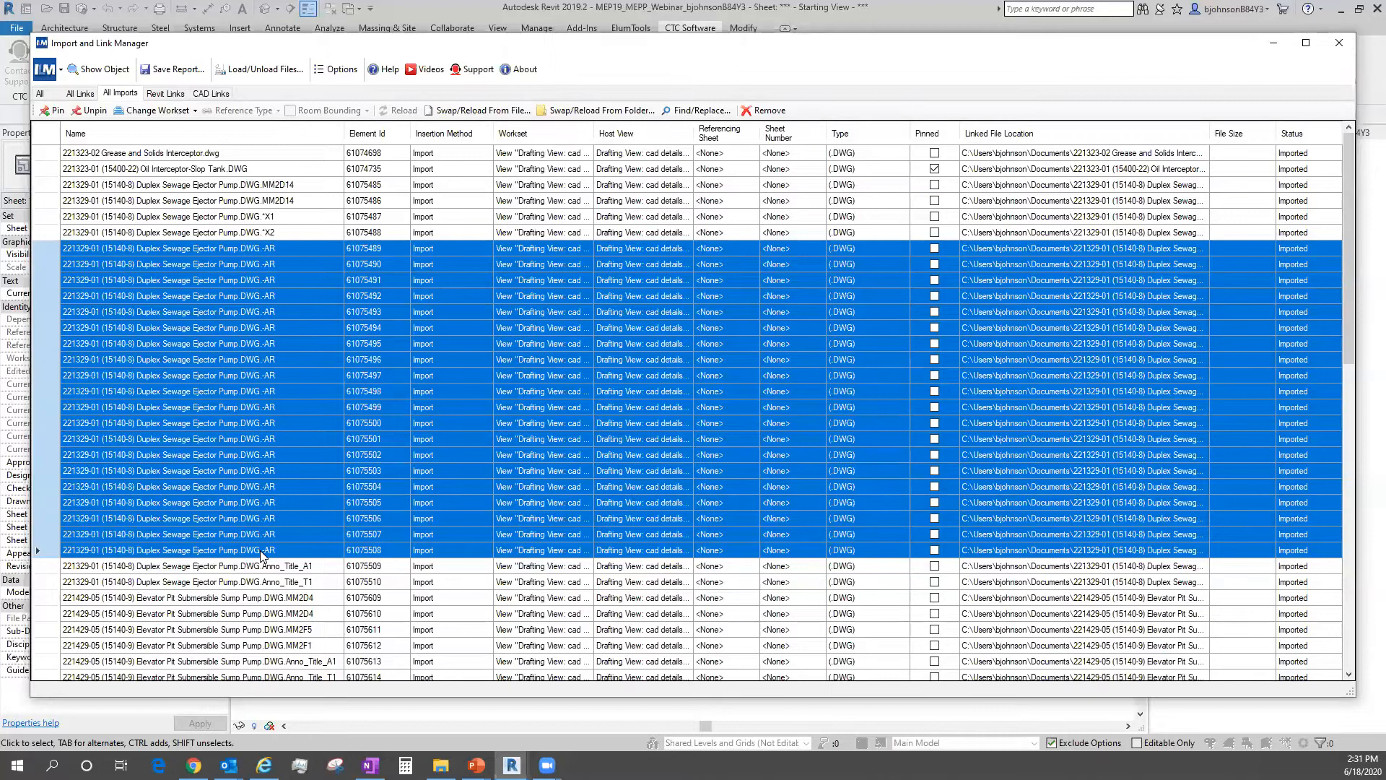
# Reduce the selection to a single Duplex Sewage Ejector Pump import and look through the remaining imports to the list's end.
pyautogui.click(282, 469)
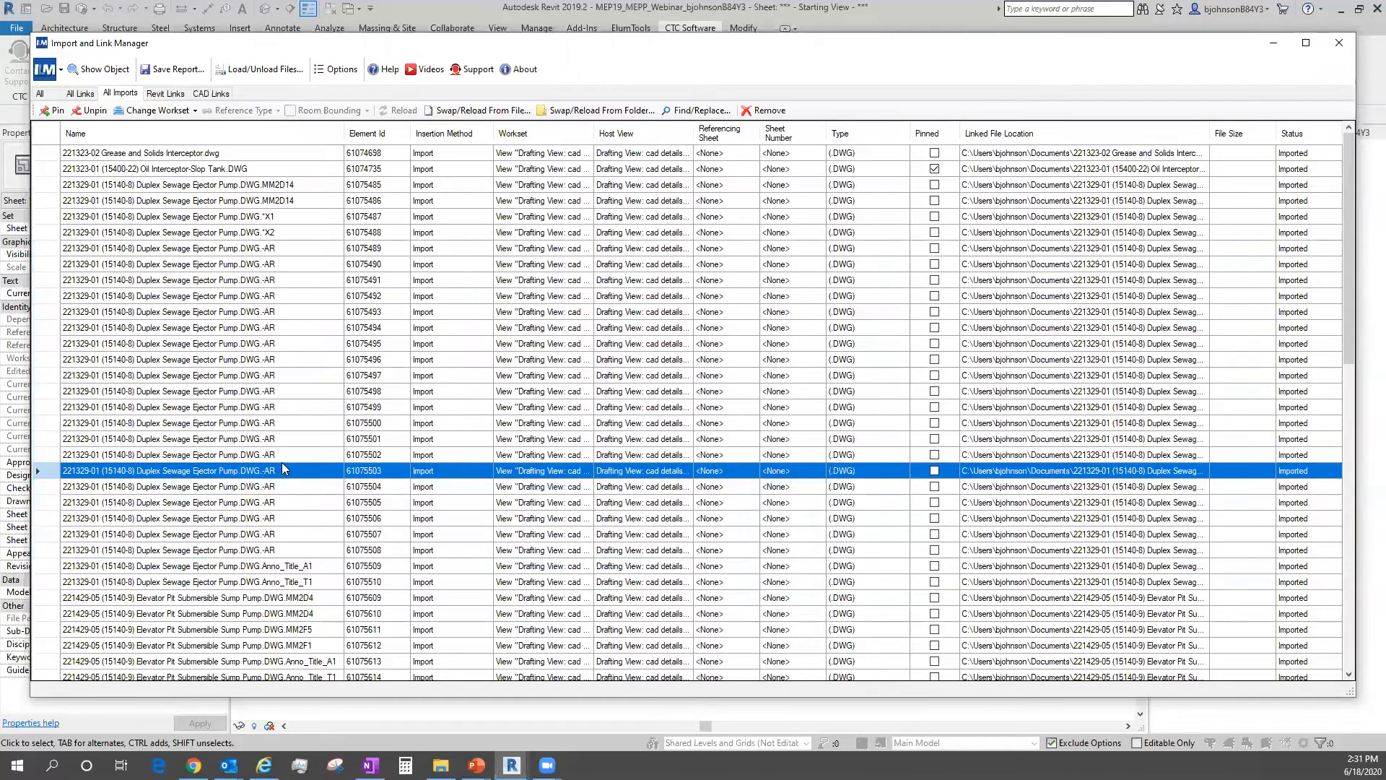
pyautogui.scroll(-6, 303, 448)
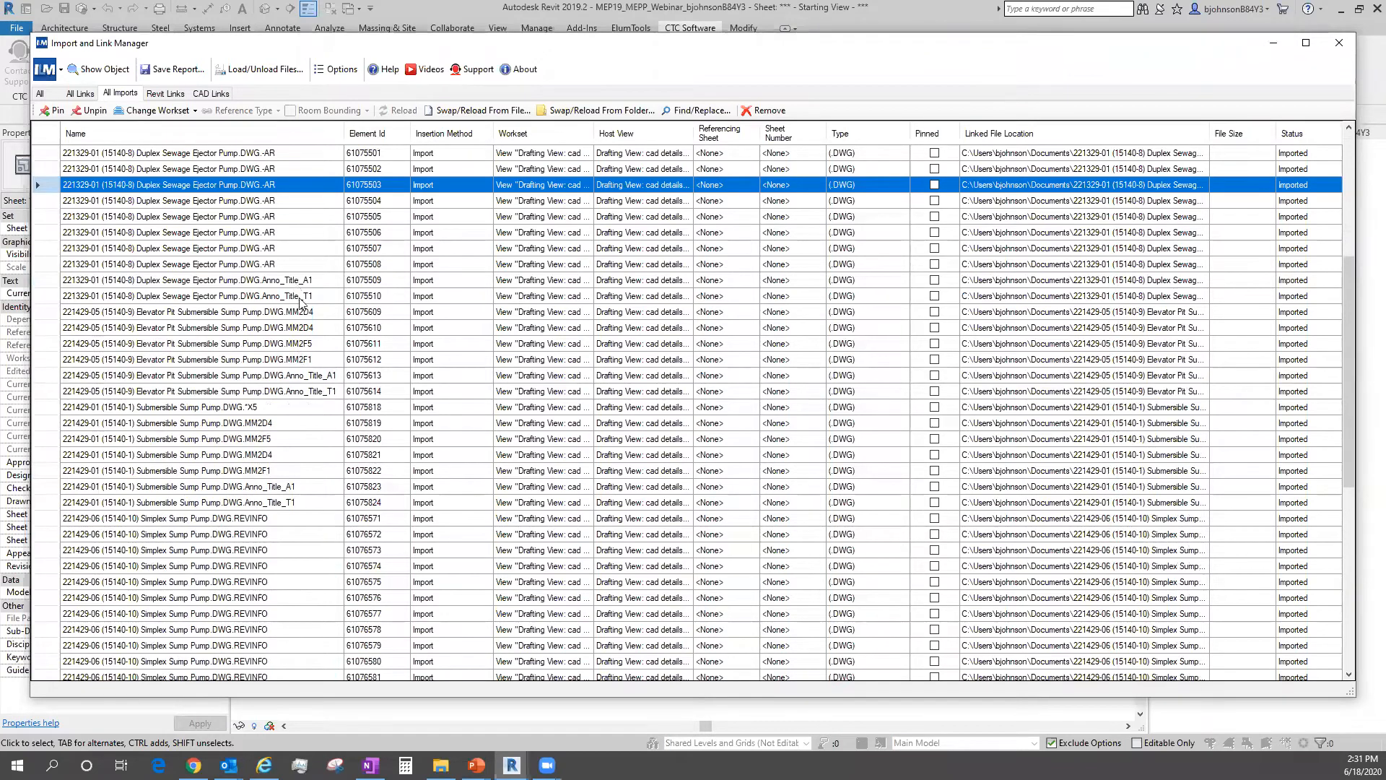
pyautogui.scroll(-3, 294, 310)
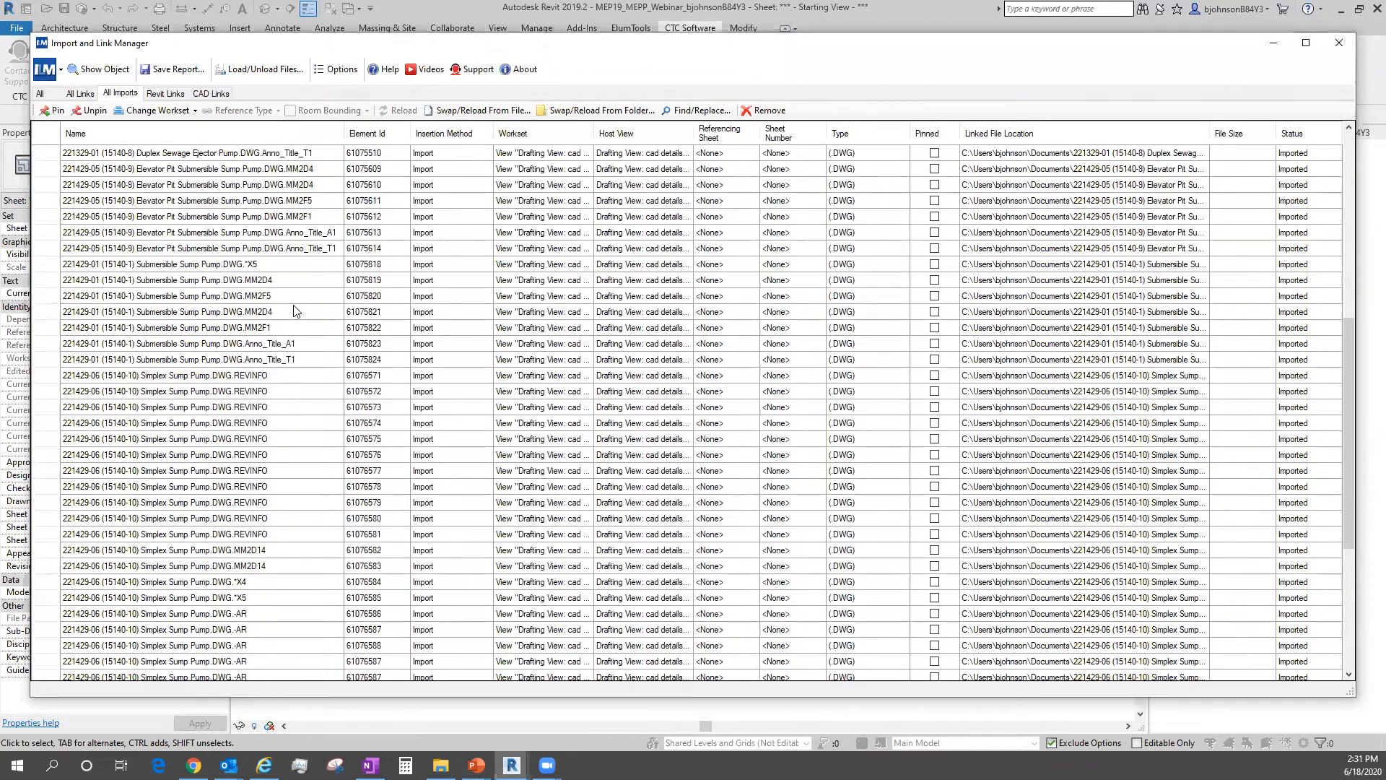
pyautogui.scroll(-6, 294, 310)
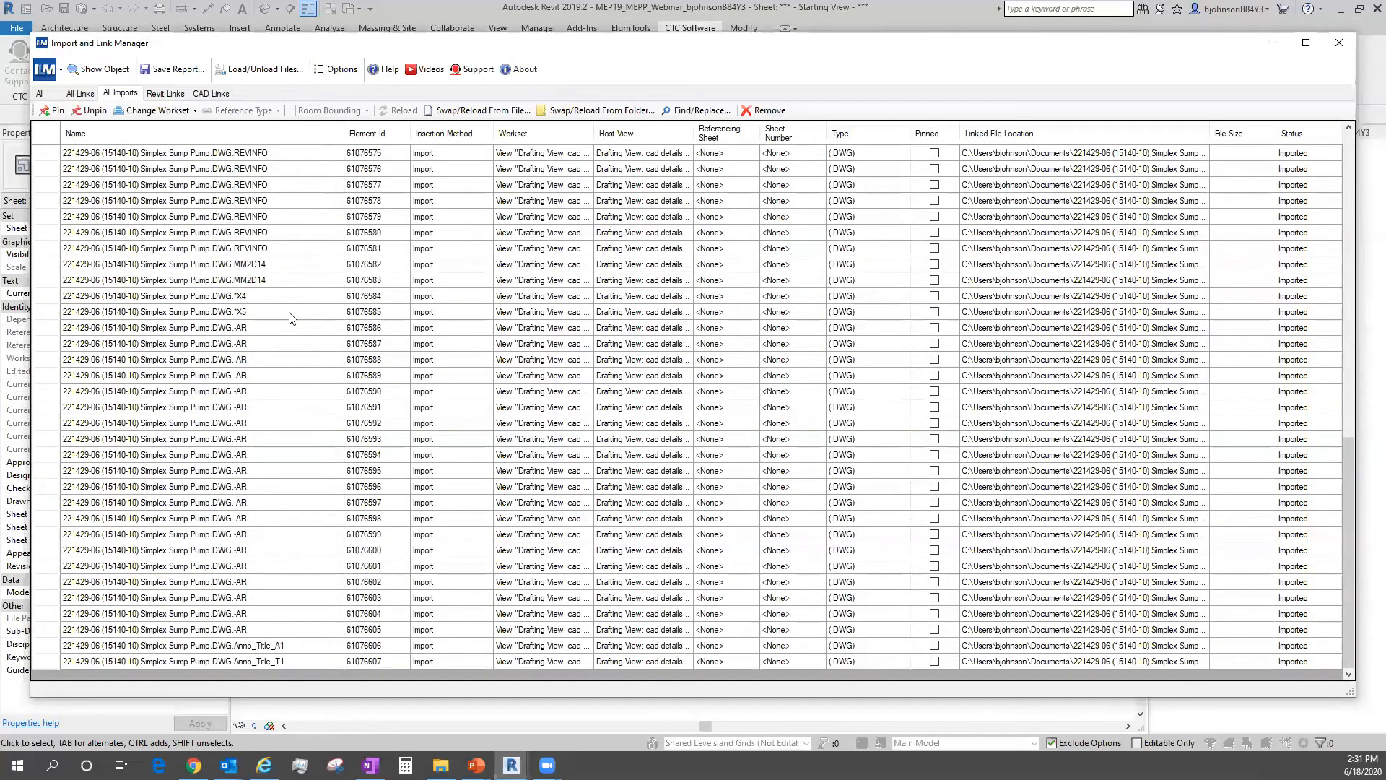
# Look through the complete list of imports, comparing the names and host views of the exploded Duplex Sewage Ejector and Simplex Sump Pump entries.
pyautogui.scroll(7, 272, 551)
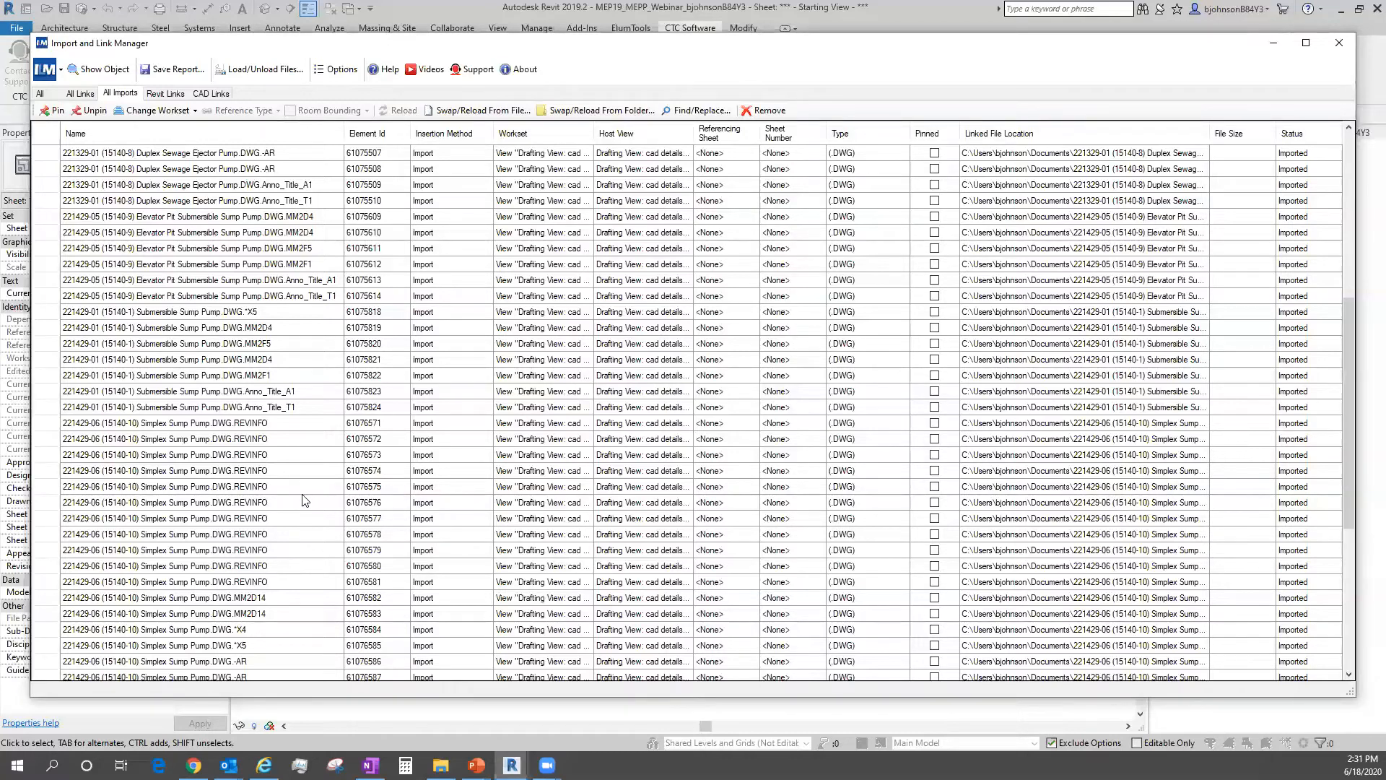
pyautogui.scroll(8, 303, 500)
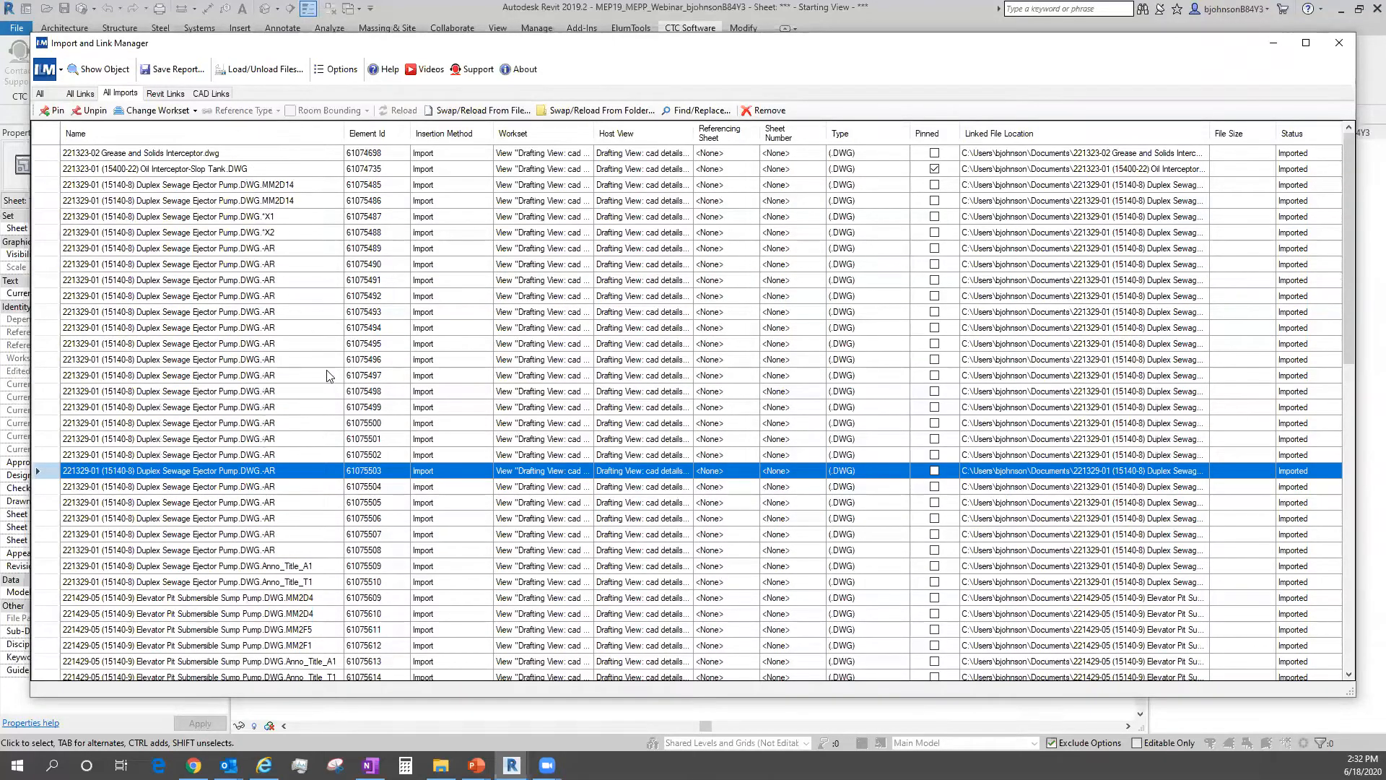
pyautogui.scroll(-2, 284, 478)
pyautogui.scroll(-13, 283, 478)
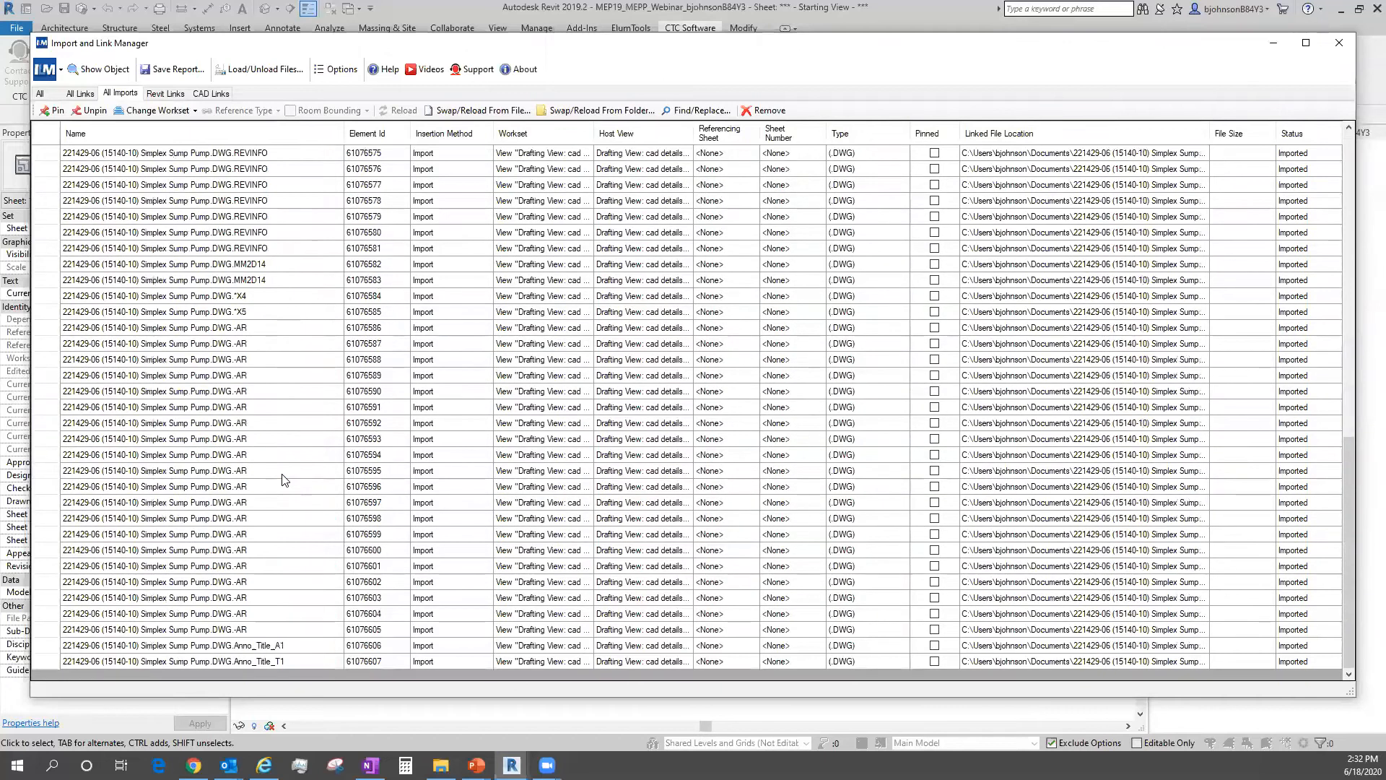
pyautogui.scroll(13, 284, 478)
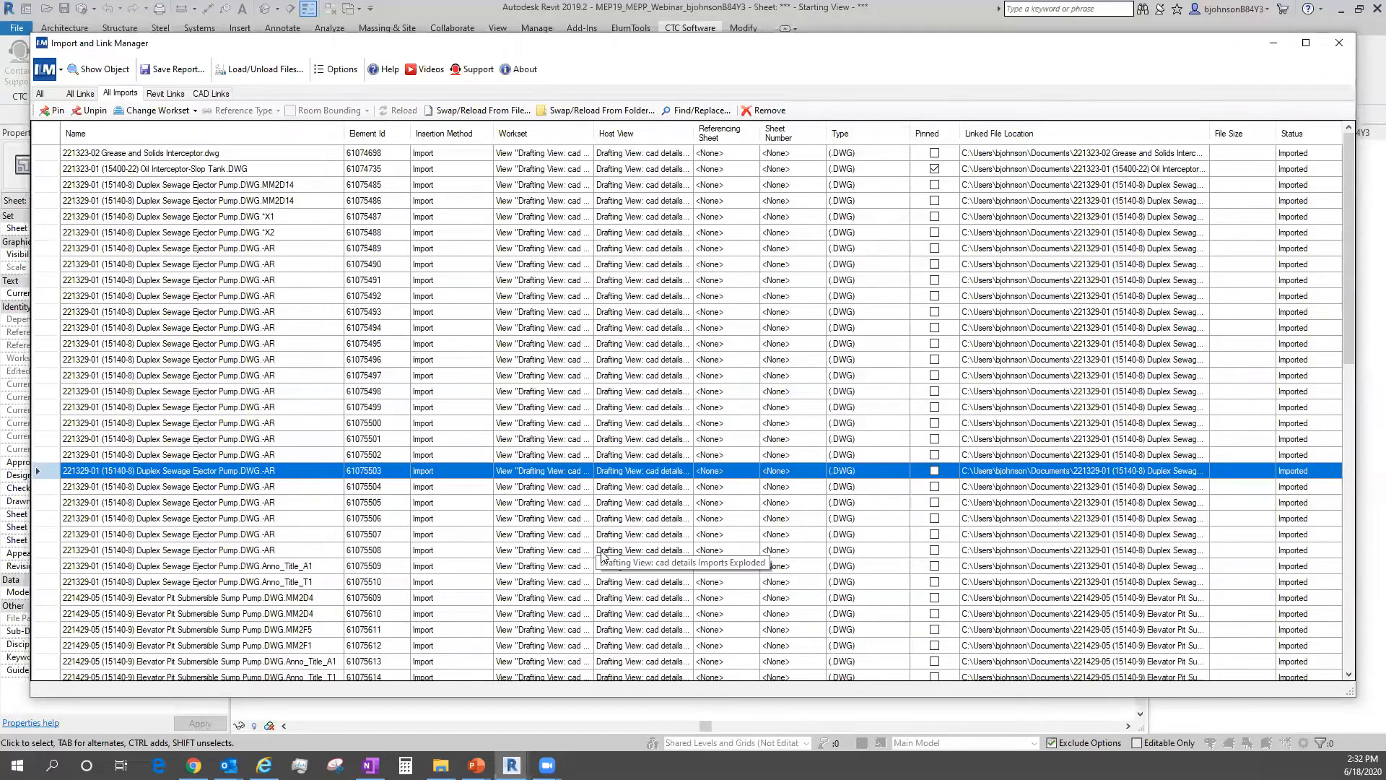
pyautogui.scroll(-11, 602, 554)
pyautogui.scroll(-4, 602, 554)
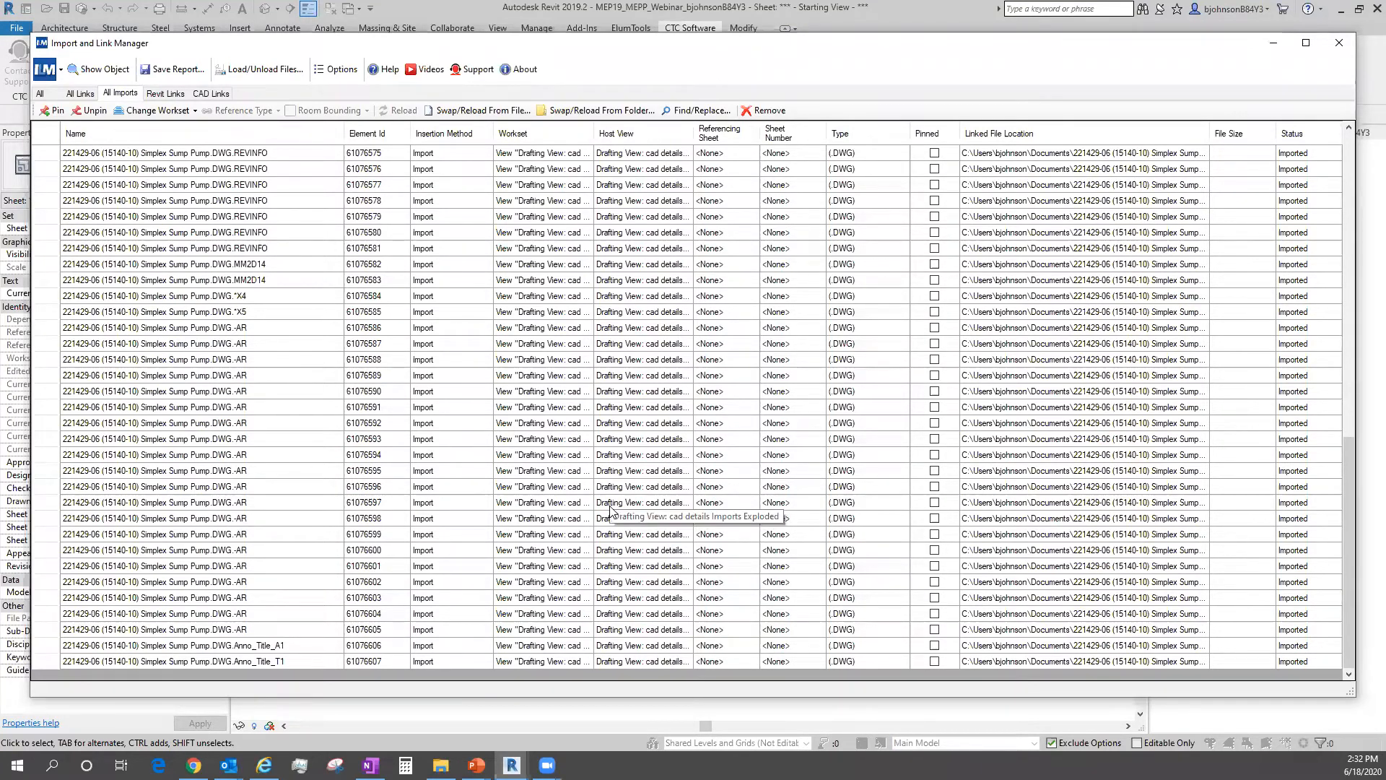
pyautogui.scroll(15, 610, 510)
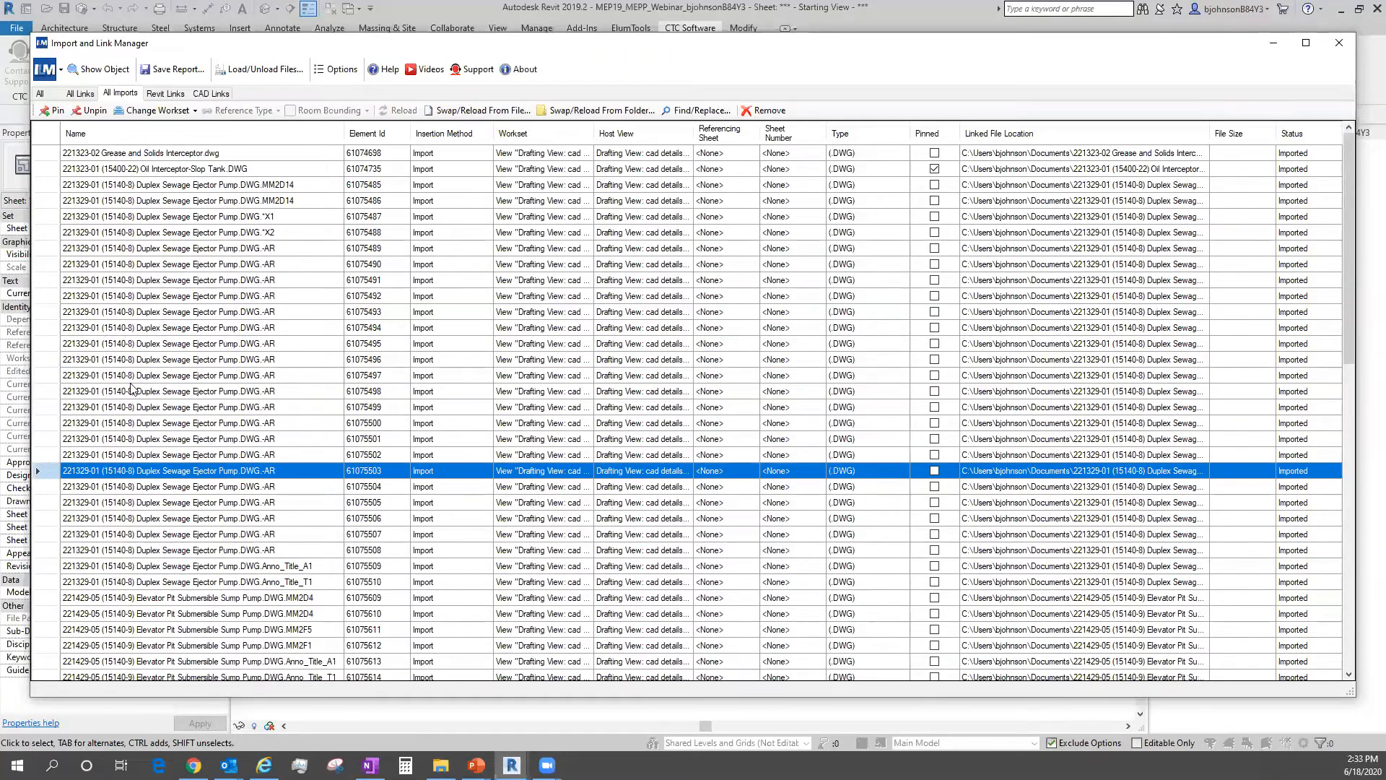
pyautogui.scroll(-5, 269, 520)
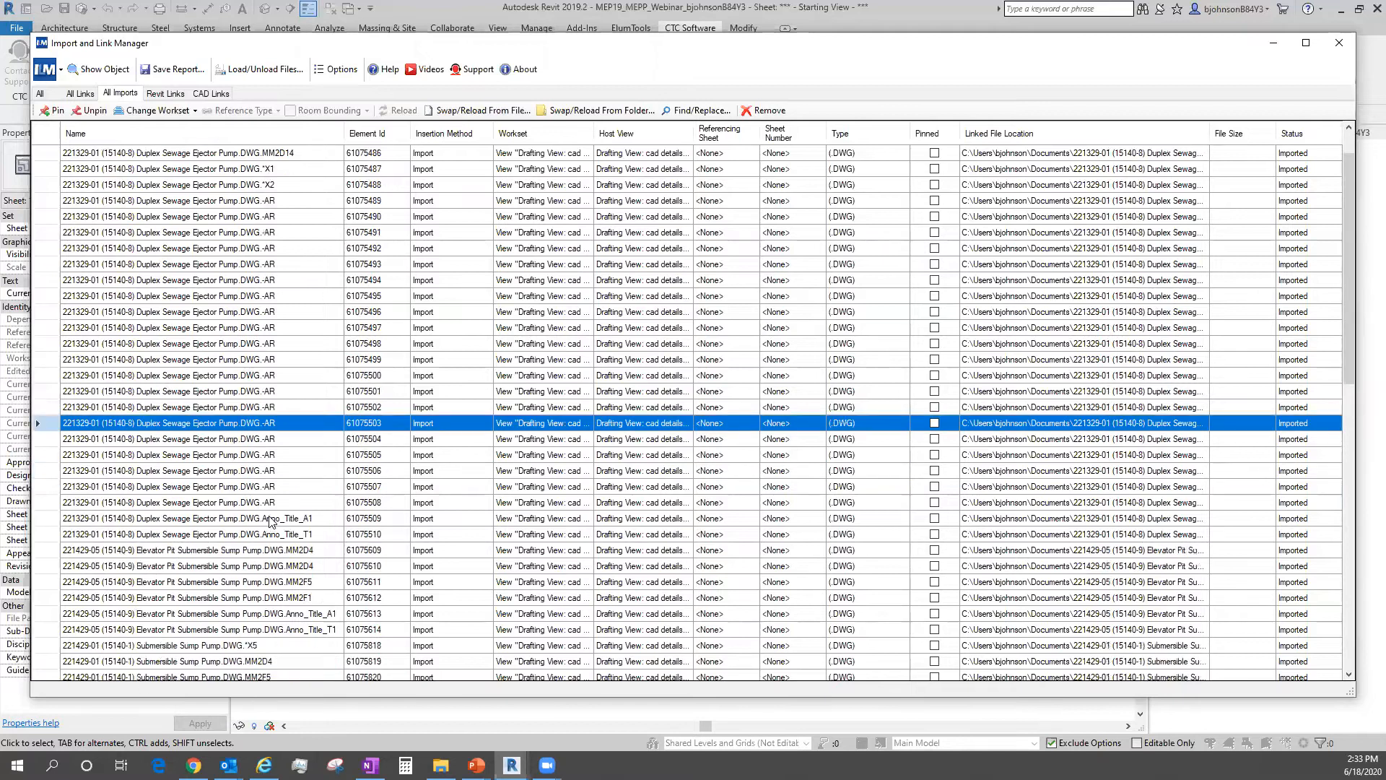
pyautogui.scroll(-10, 269, 519)
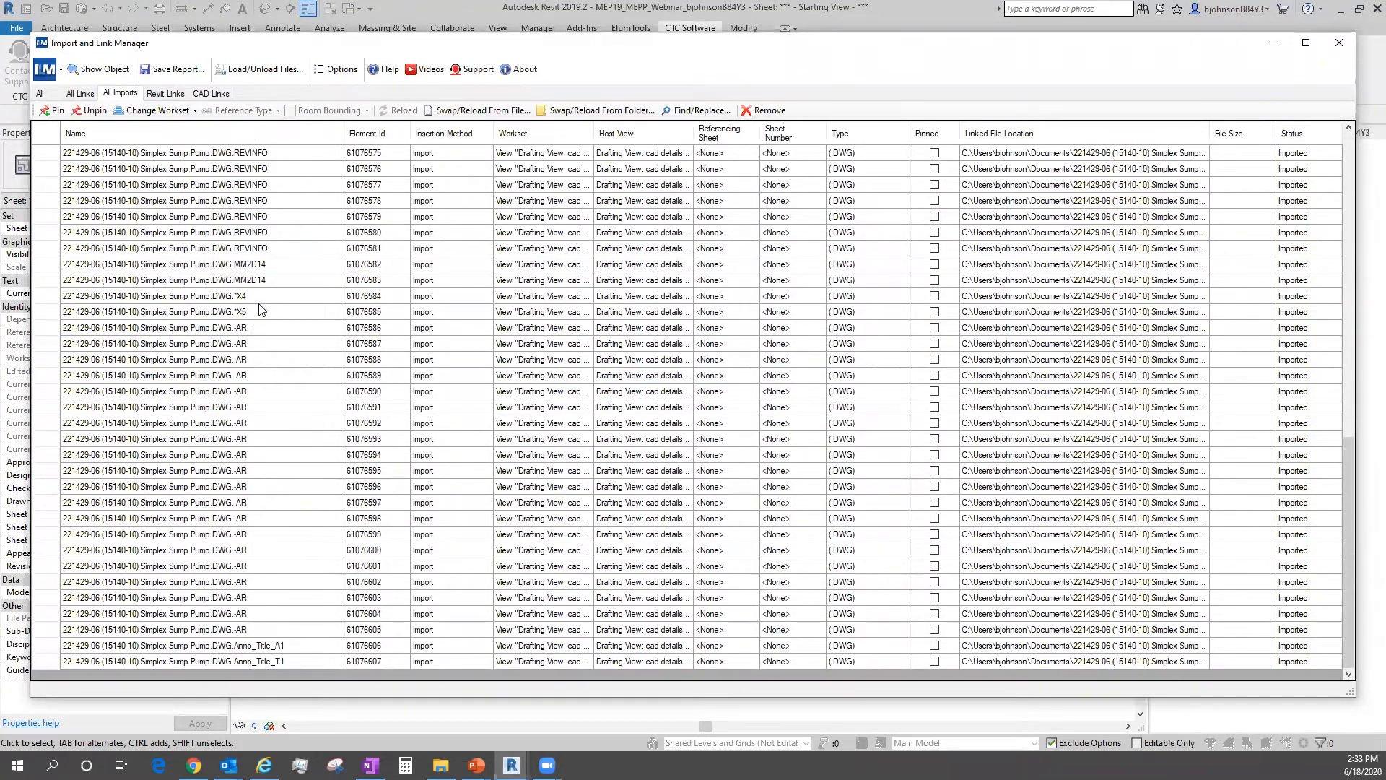
pyautogui.scroll(4, 260, 309)
pyautogui.scroll(6, 248, 390)
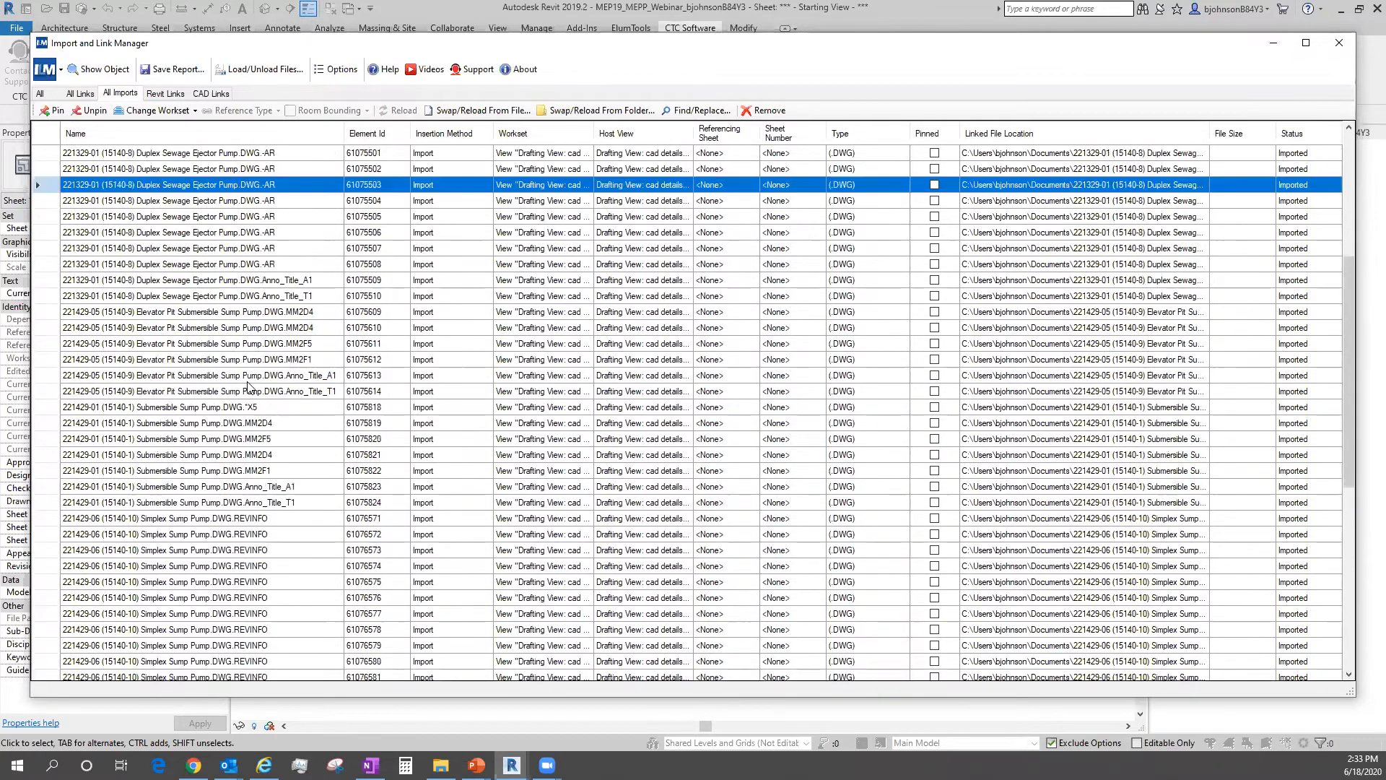
pyautogui.scroll(5, 248, 388)
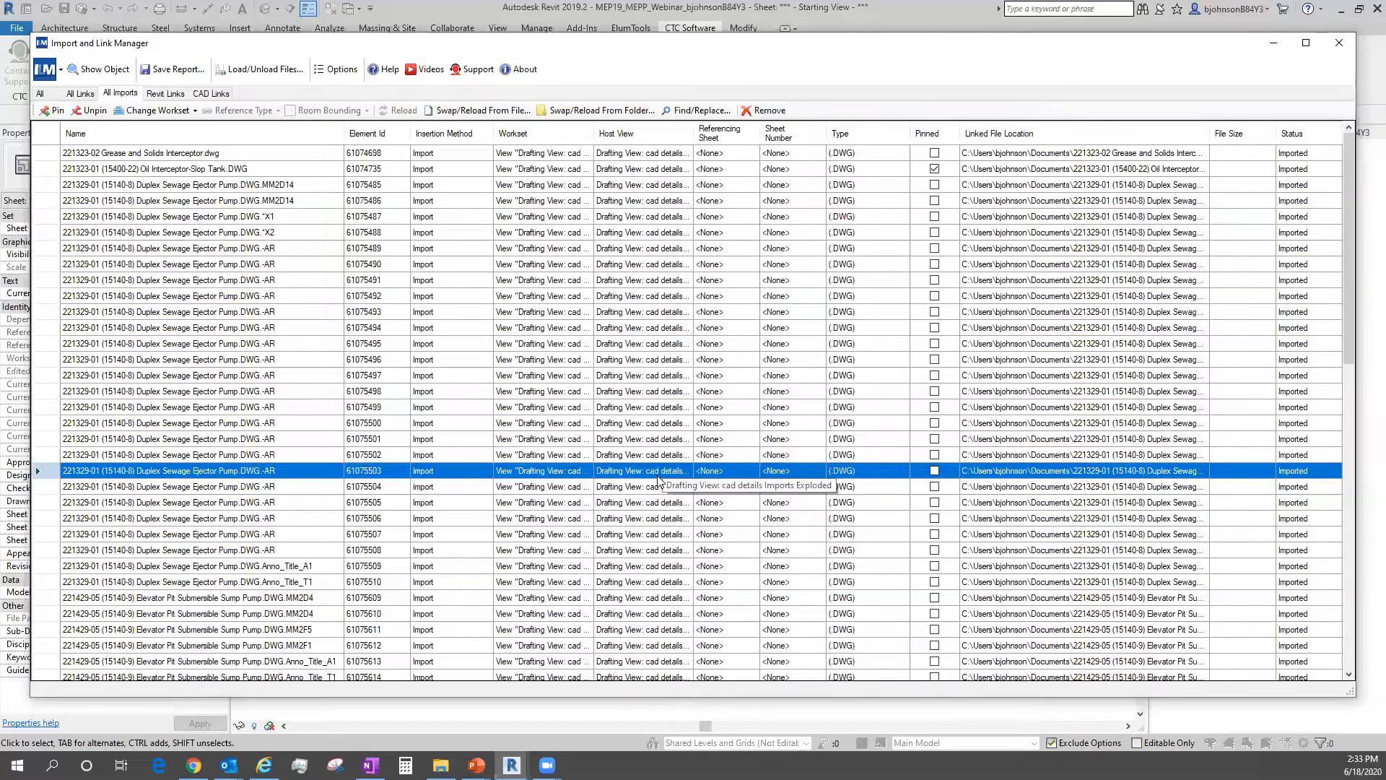
# Select the Duplex Sewage Ejector Pump import with element ID 61075499 and check the column visibility options, leaving them as they are.
pyautogui.click(377, 409)
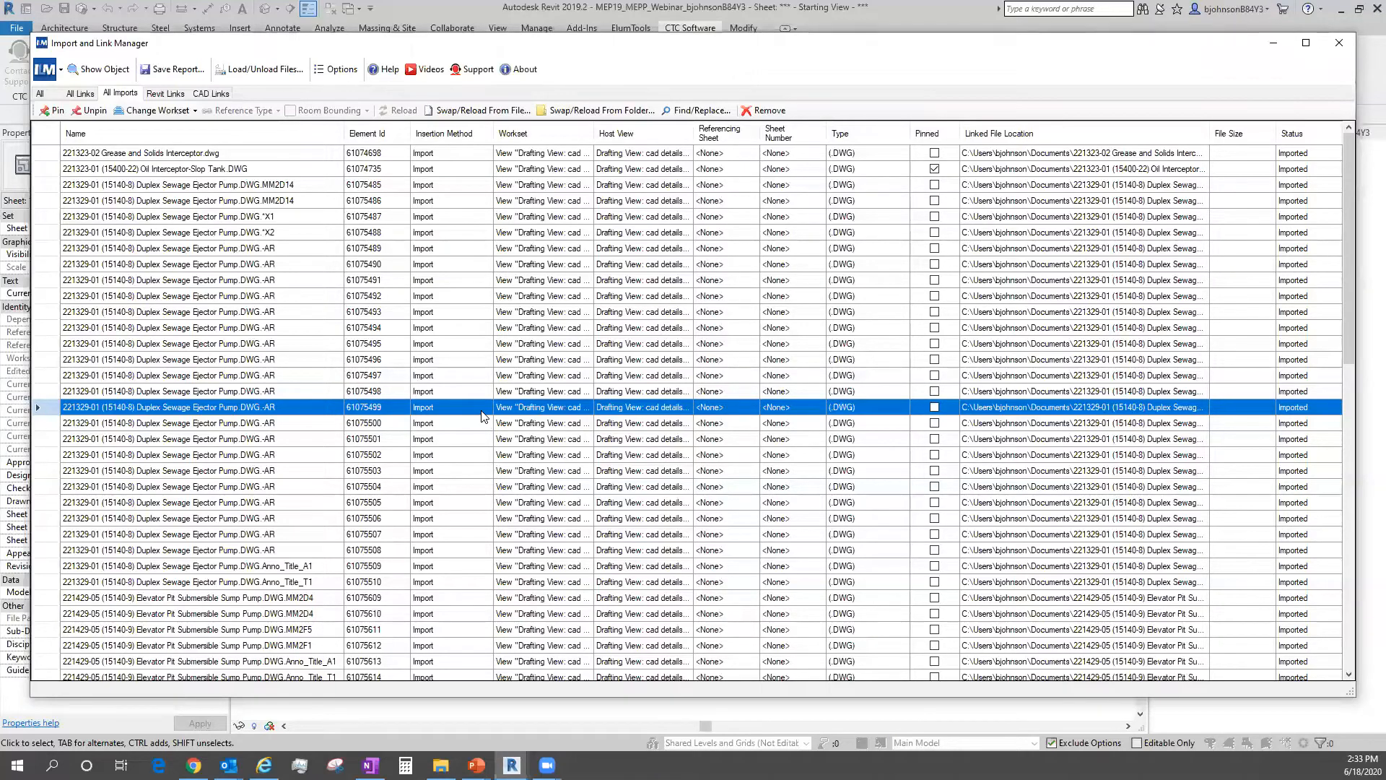
pyautogui.rightClick(384, 409)
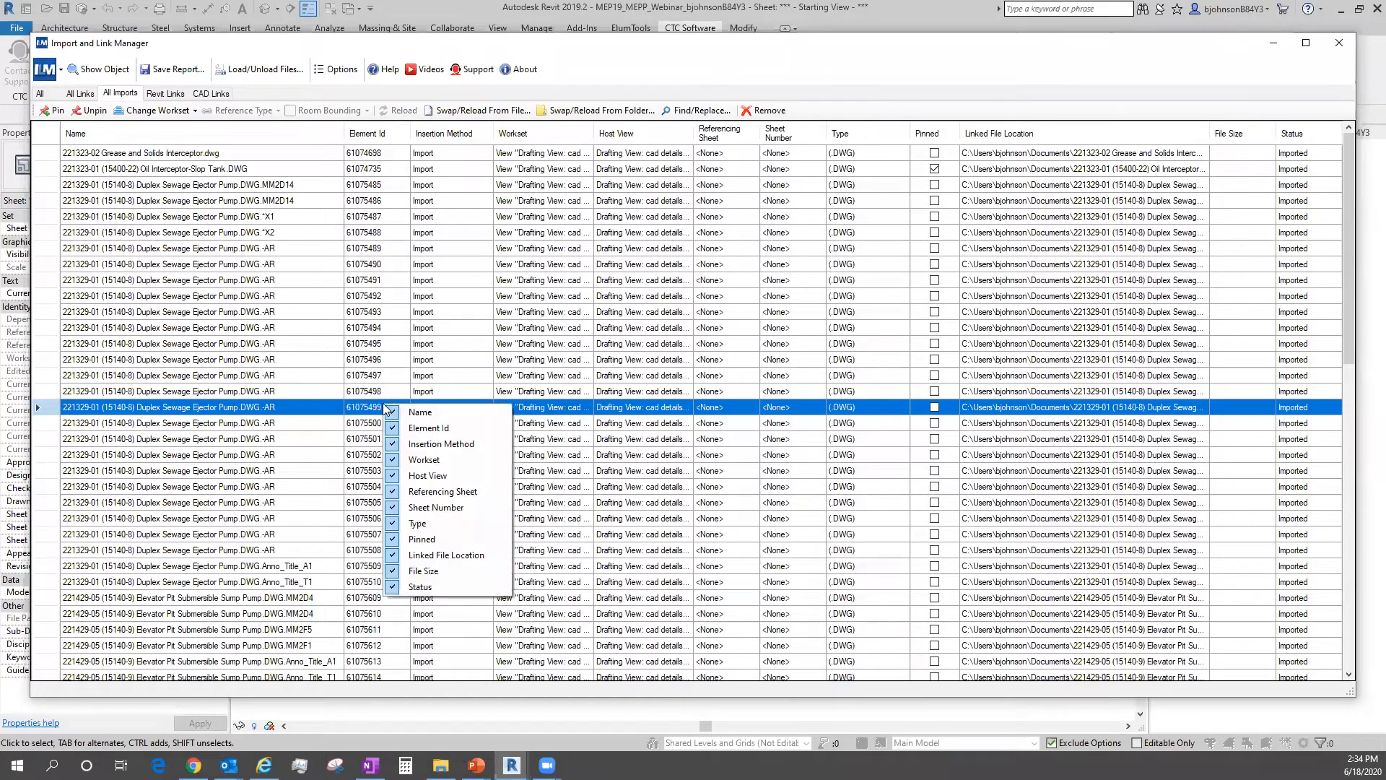
pyautogui.click(356, 412)
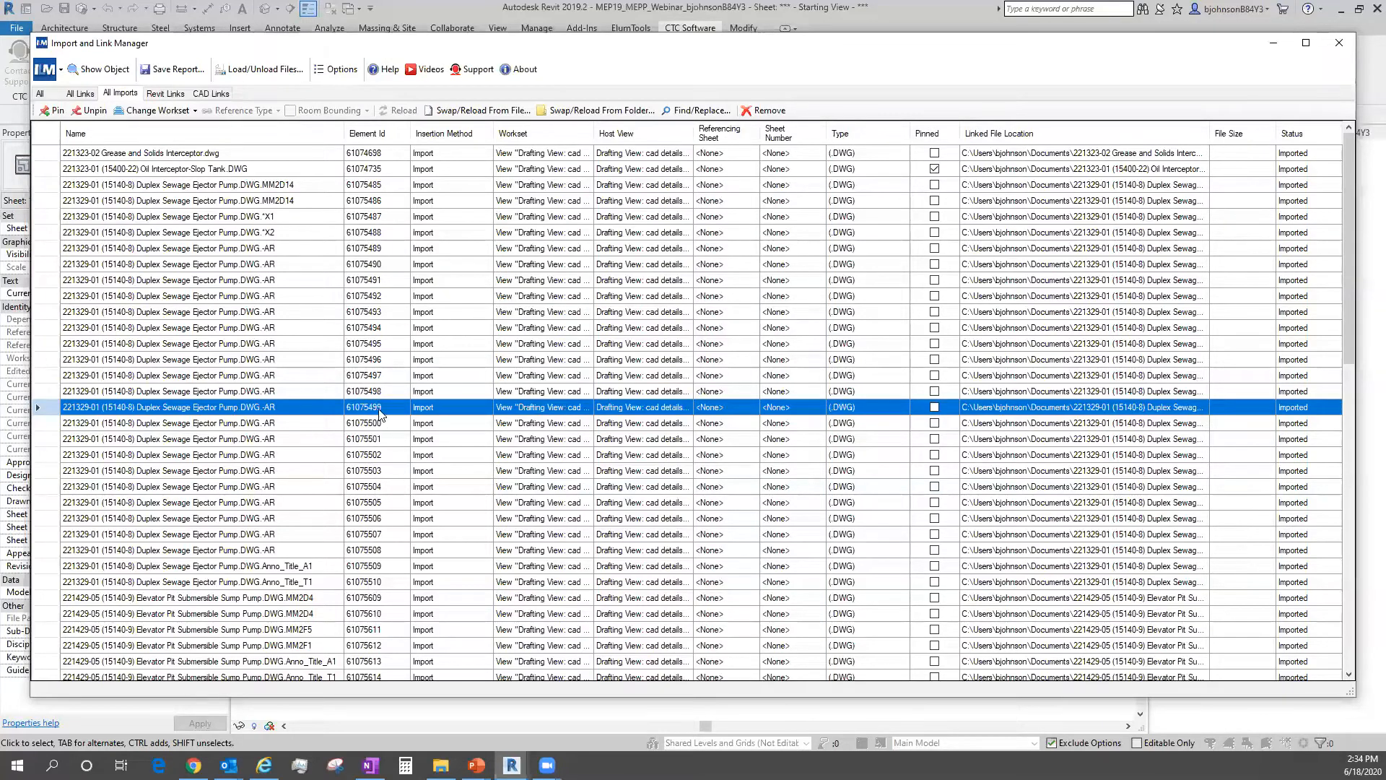
# Save the import and link report as an Excel .xlsx file in the _Webinars folder, keeping the suggested file name.
pyautogui.click(173, 70)
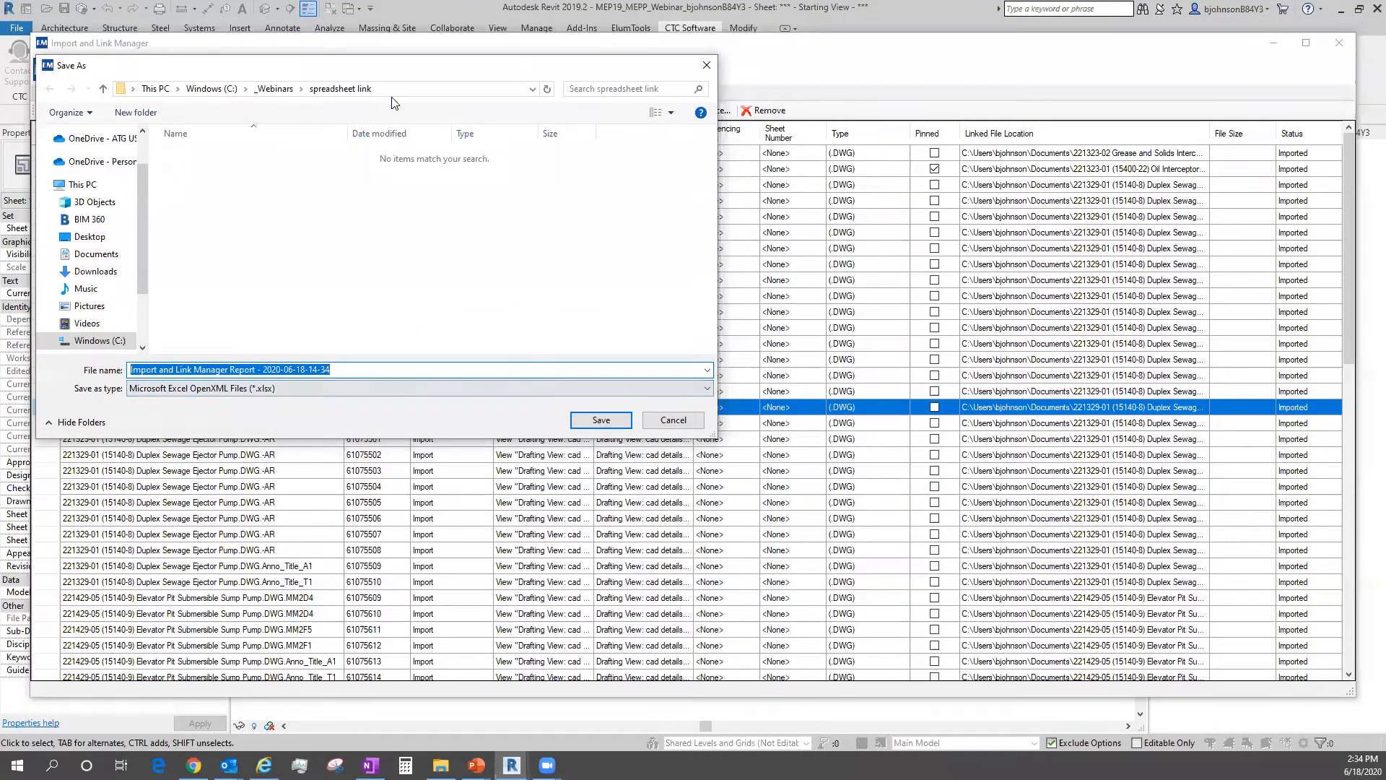
pyautogui.click(276, 89)
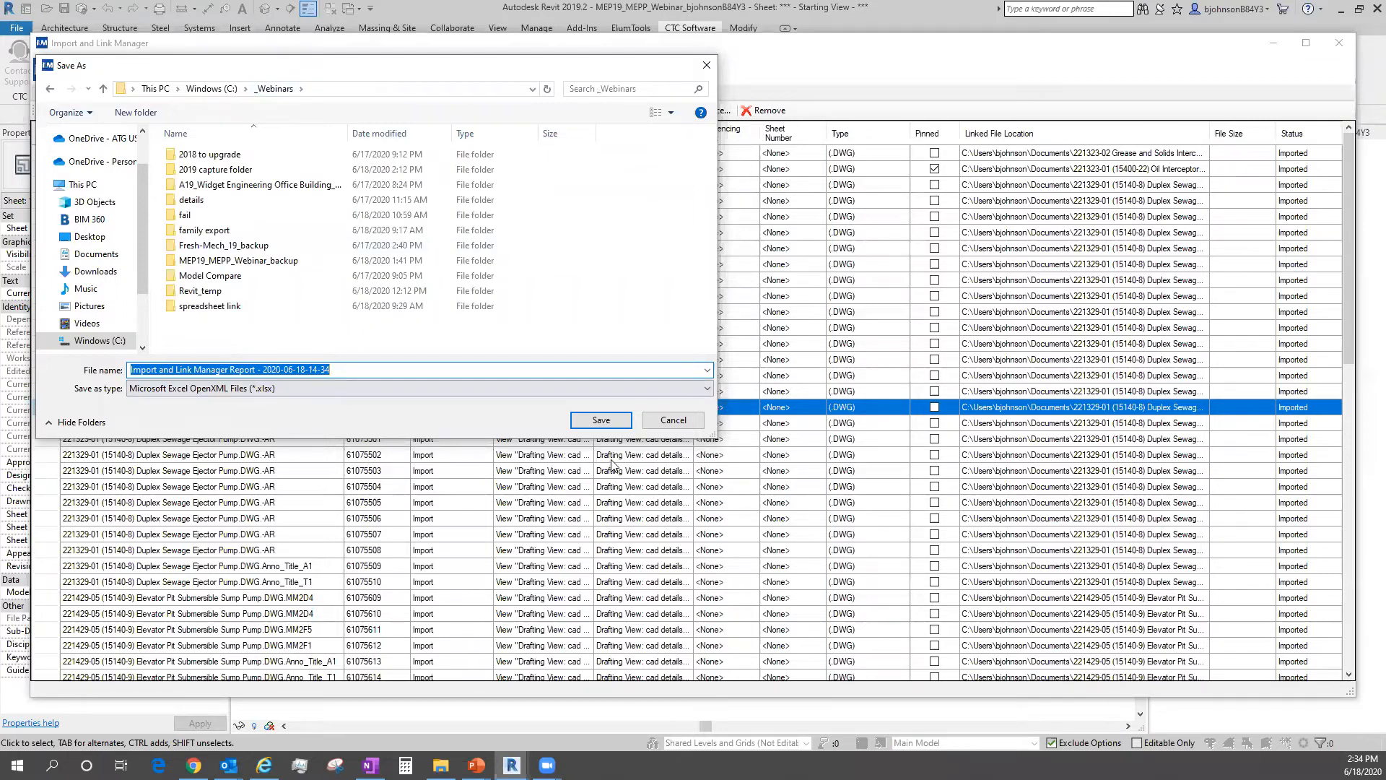
pyautogui.click(611, 421)
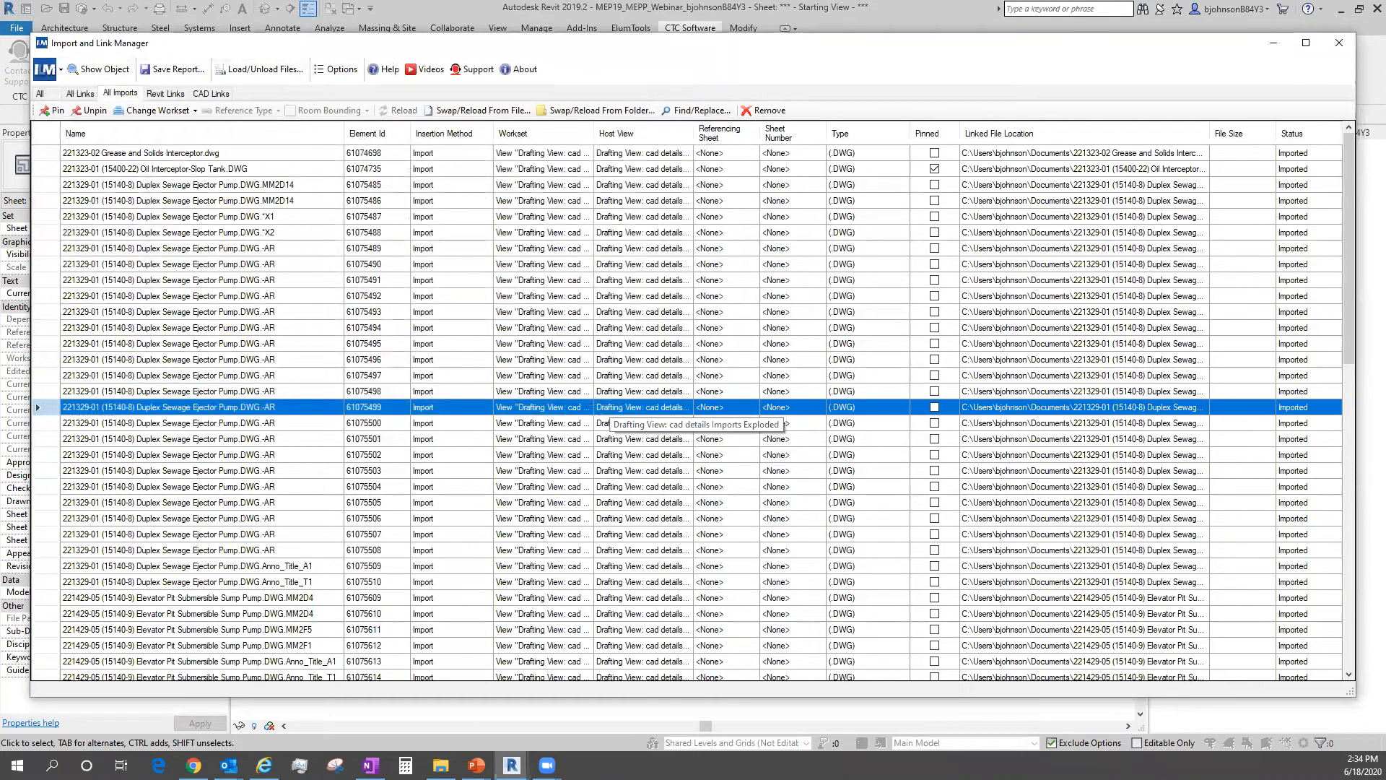
# Open the saved Import and Link Manager Report from the _Webinars folder in Excel and highlight the names in A7:A28.
pyautogui.click(440, 765)
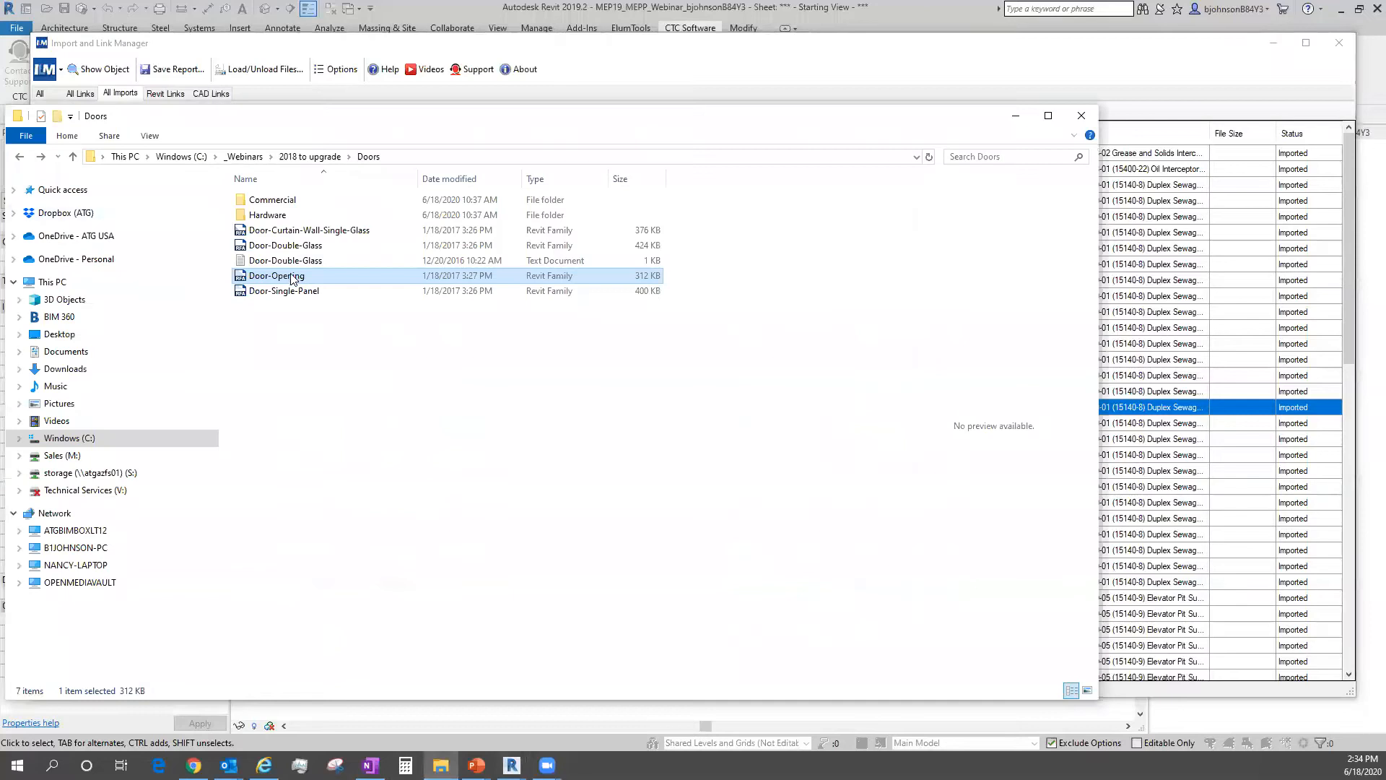
pyautogui.click(245, 157)
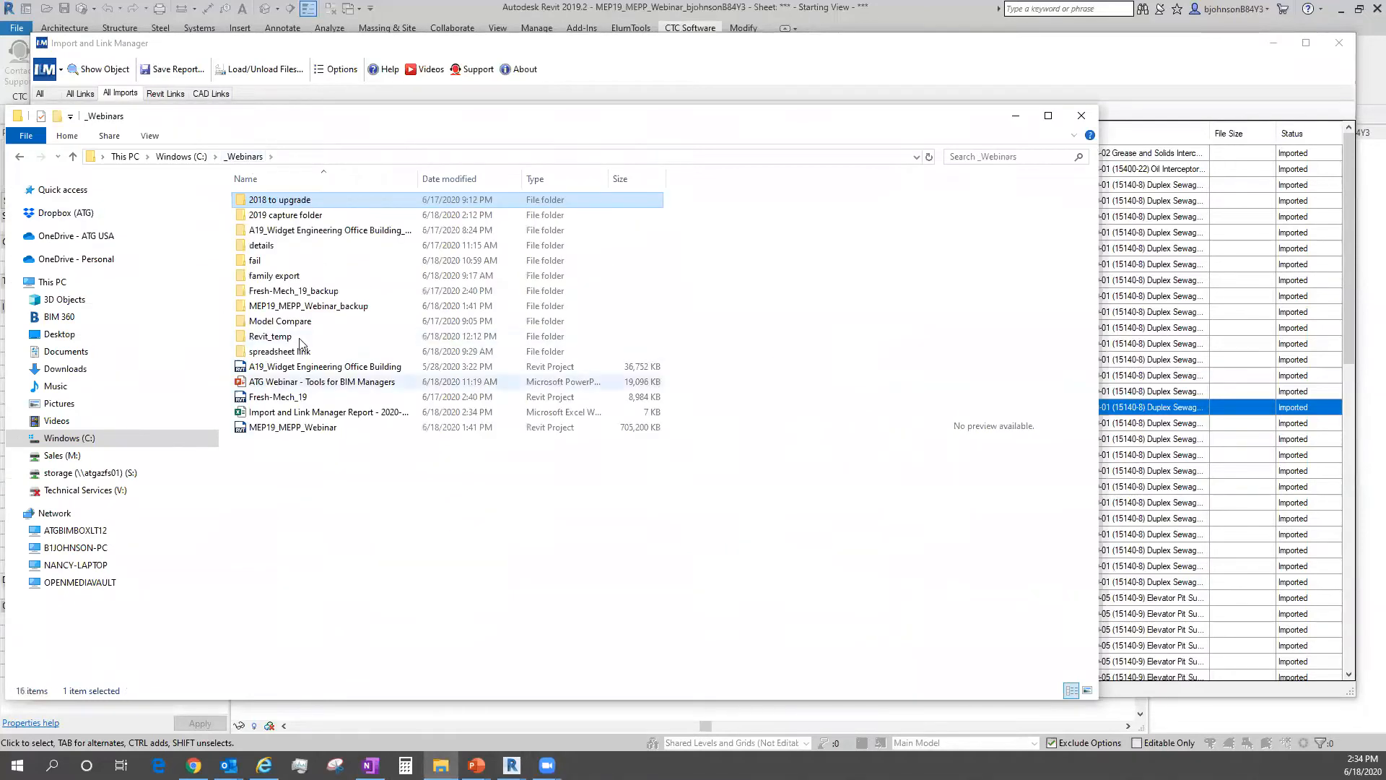
pyautogui.doubleClick(291, 412)
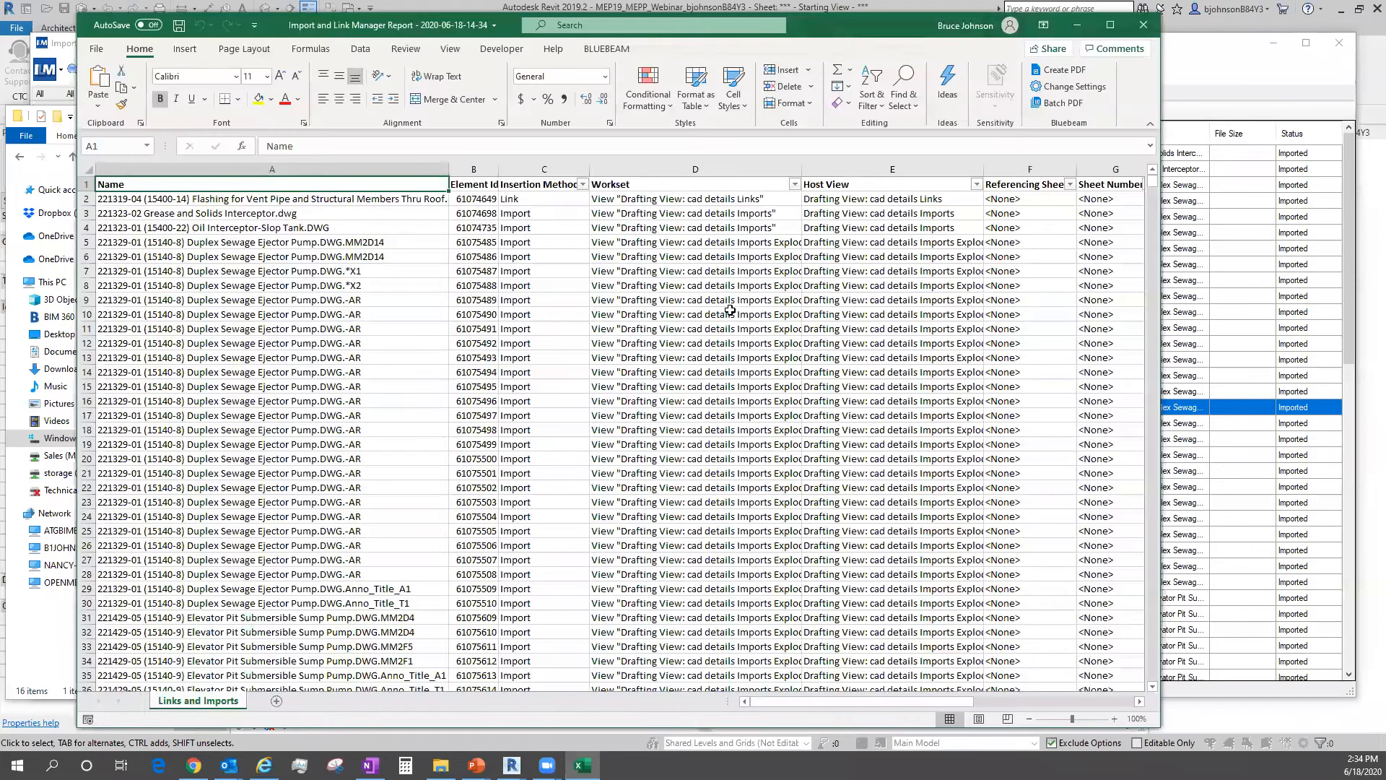
pyautogui.moveTo(364, 270); pyautogui.dragTo(341, 571)
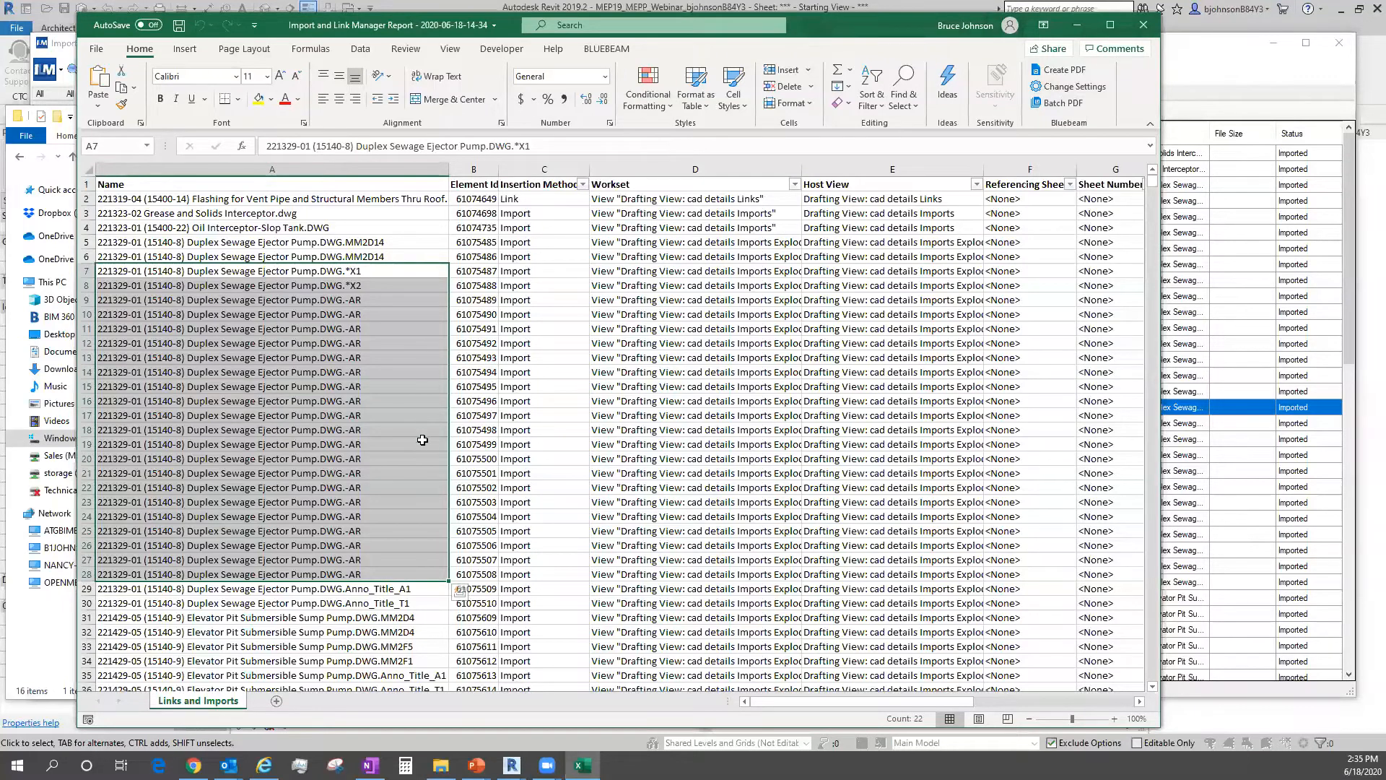
# Copy the element ID 61075497 from cell B17 of the report and close the workbook without saving changes.
pyautogui.click(488, 412)
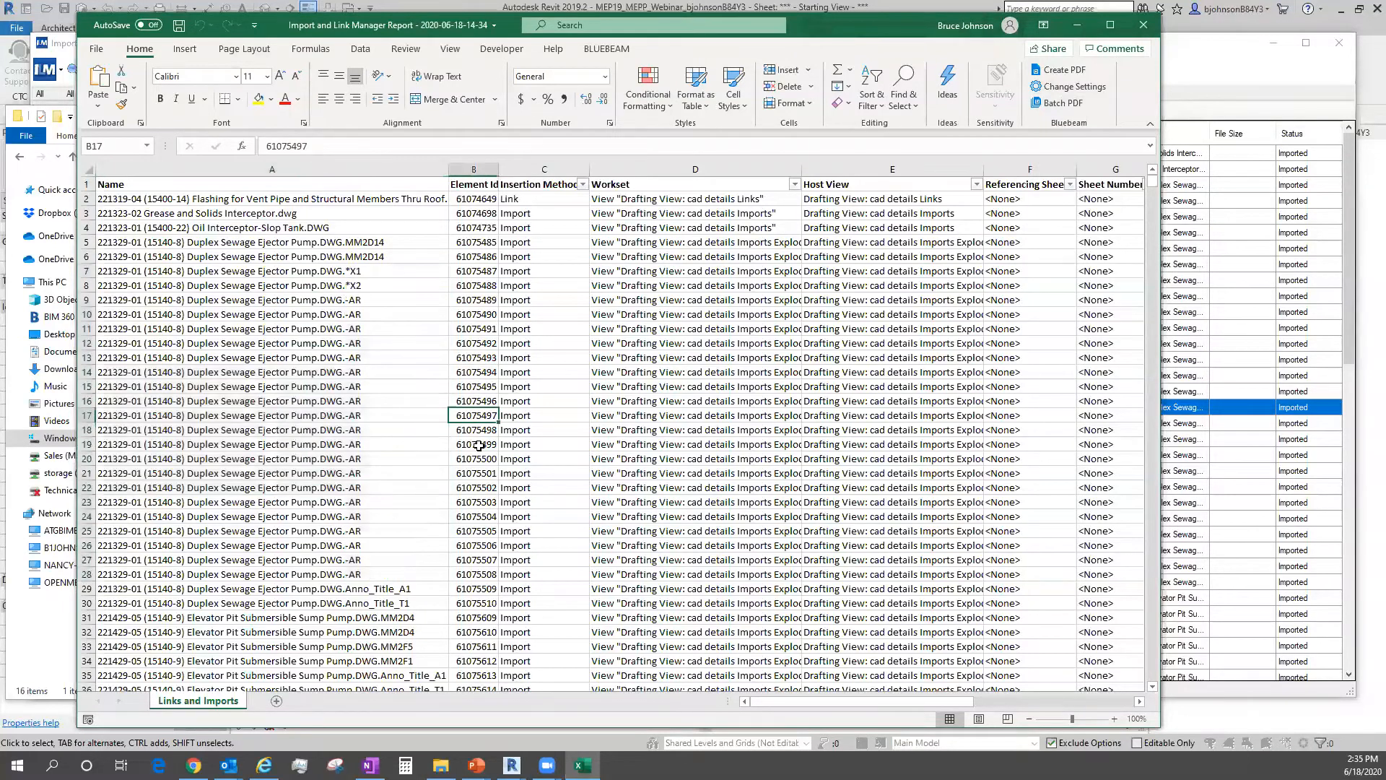
pyautogui.rightClick(488, 413)
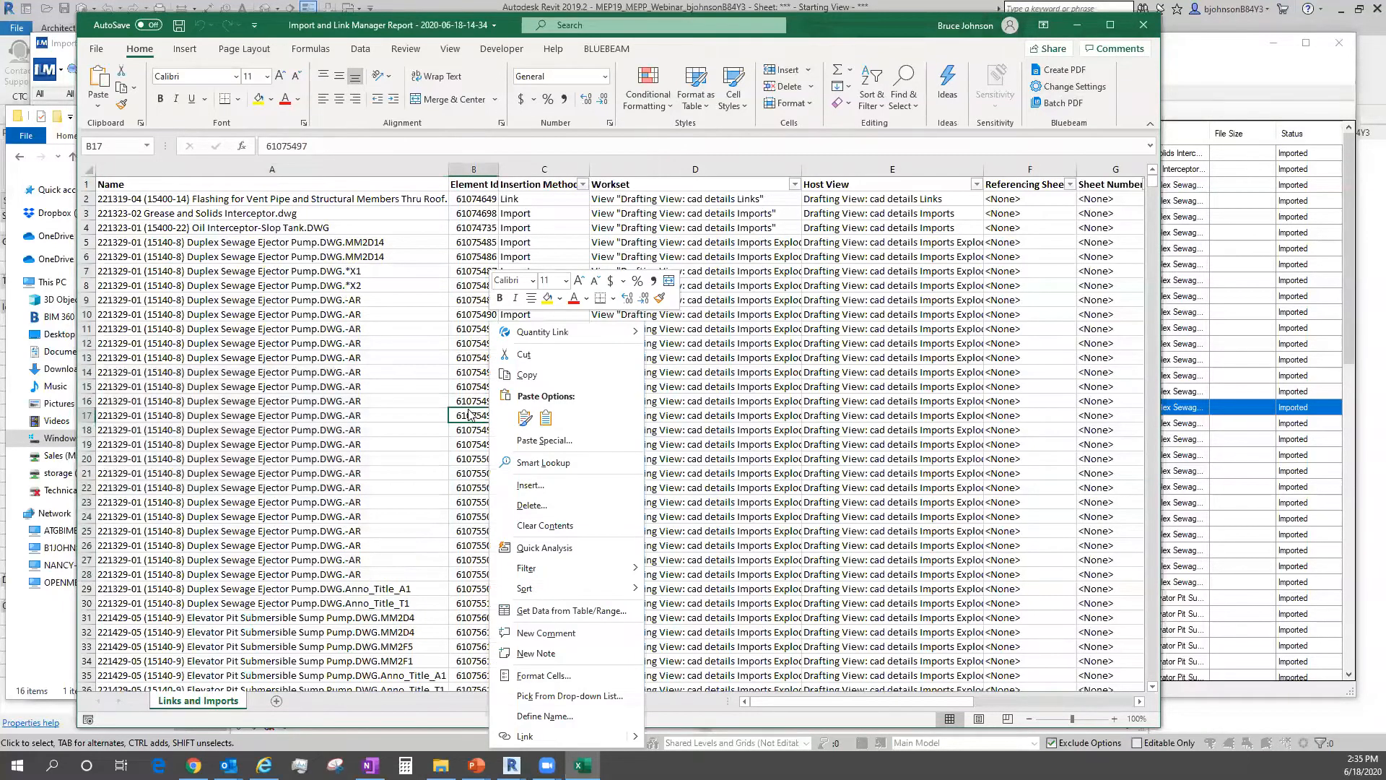
pyautogui.click(347, 219)
pyautogui.moveTo(332, 144); pyautogui.dragTo(267, 146)
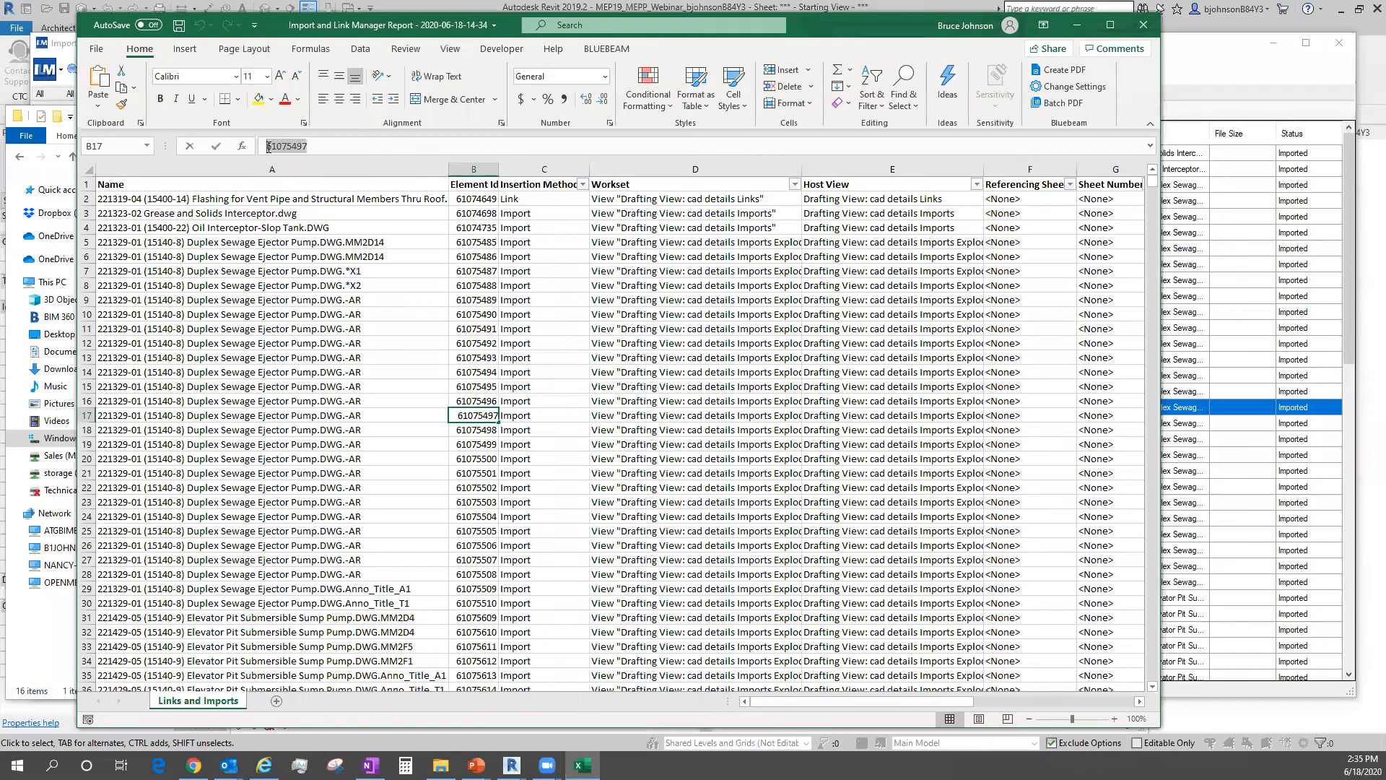
pyautogui.rightClick(276, 146)
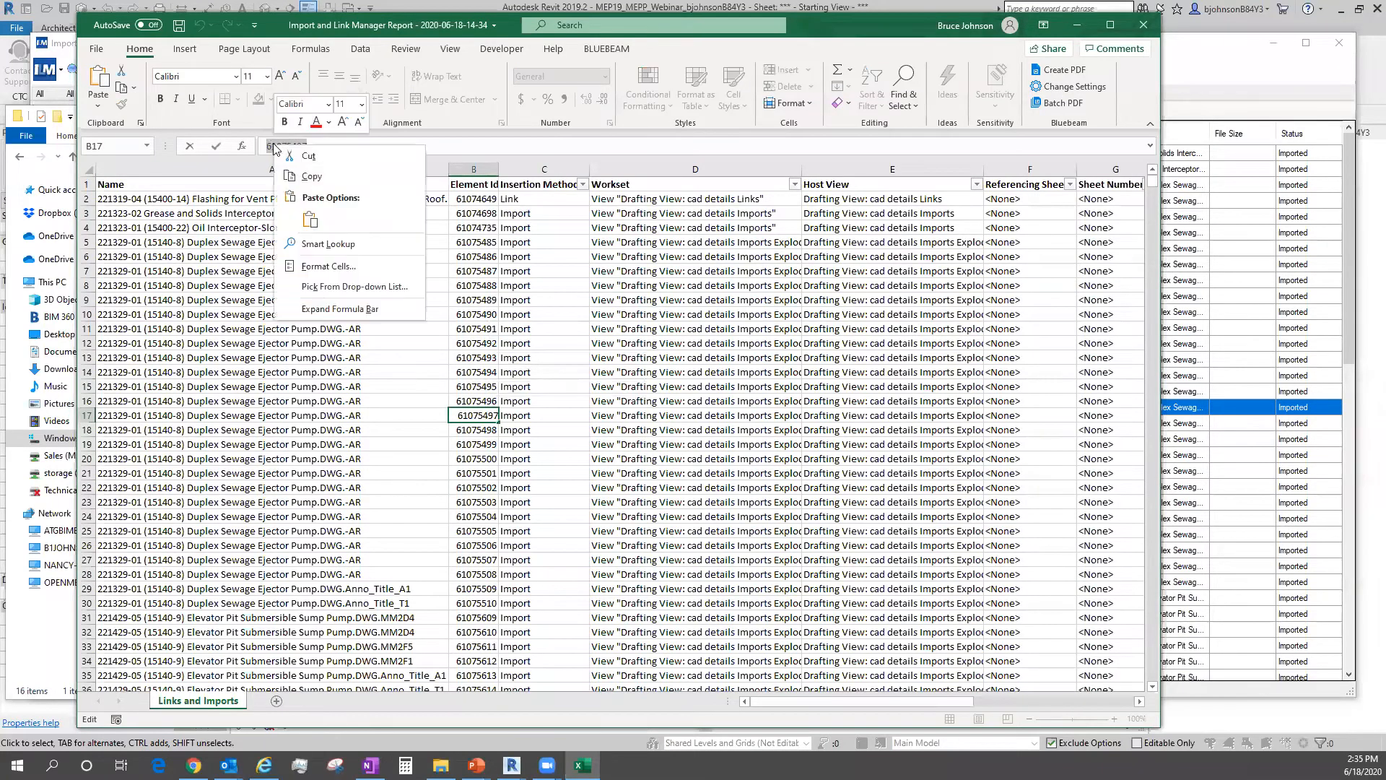
pyautogui.click(312, 176)
pyautogui.click(1134, 29)
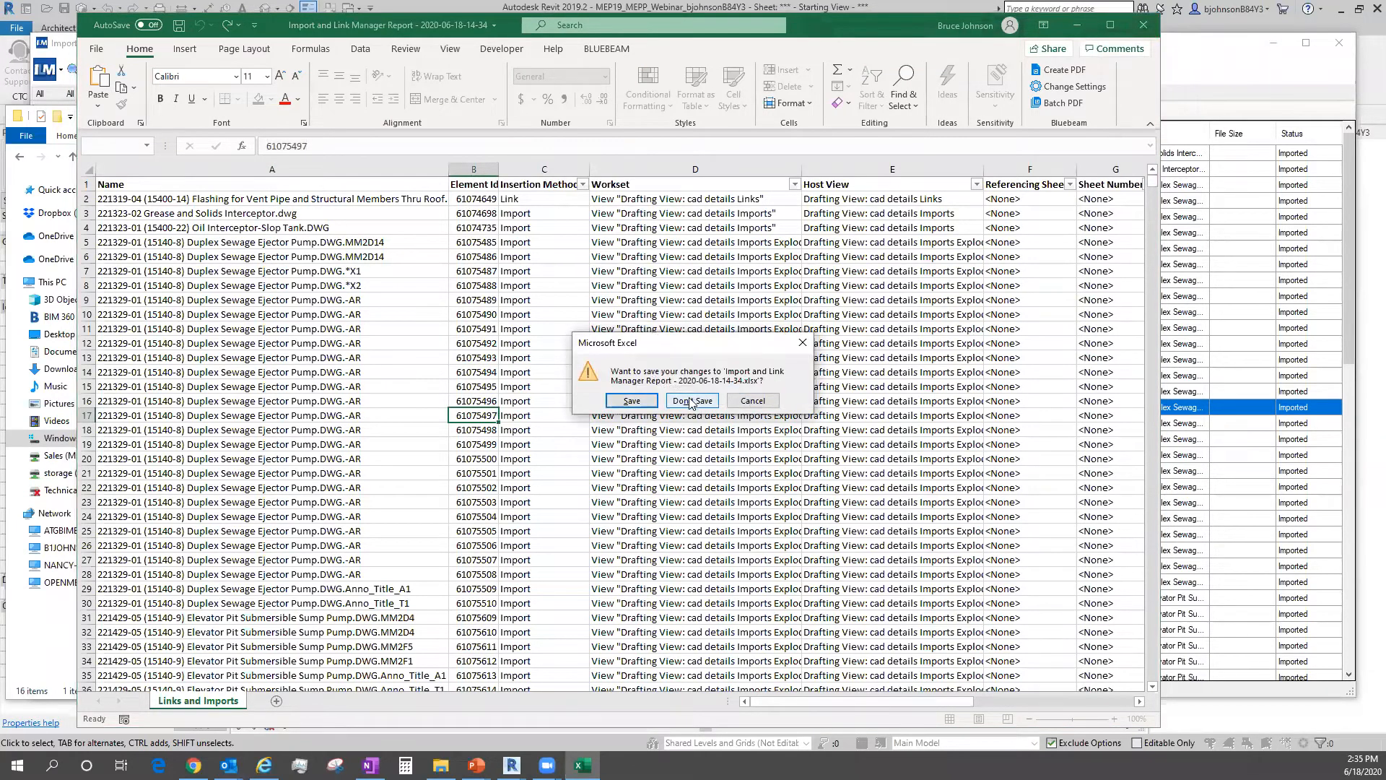
pyautogui.click(708, 404)
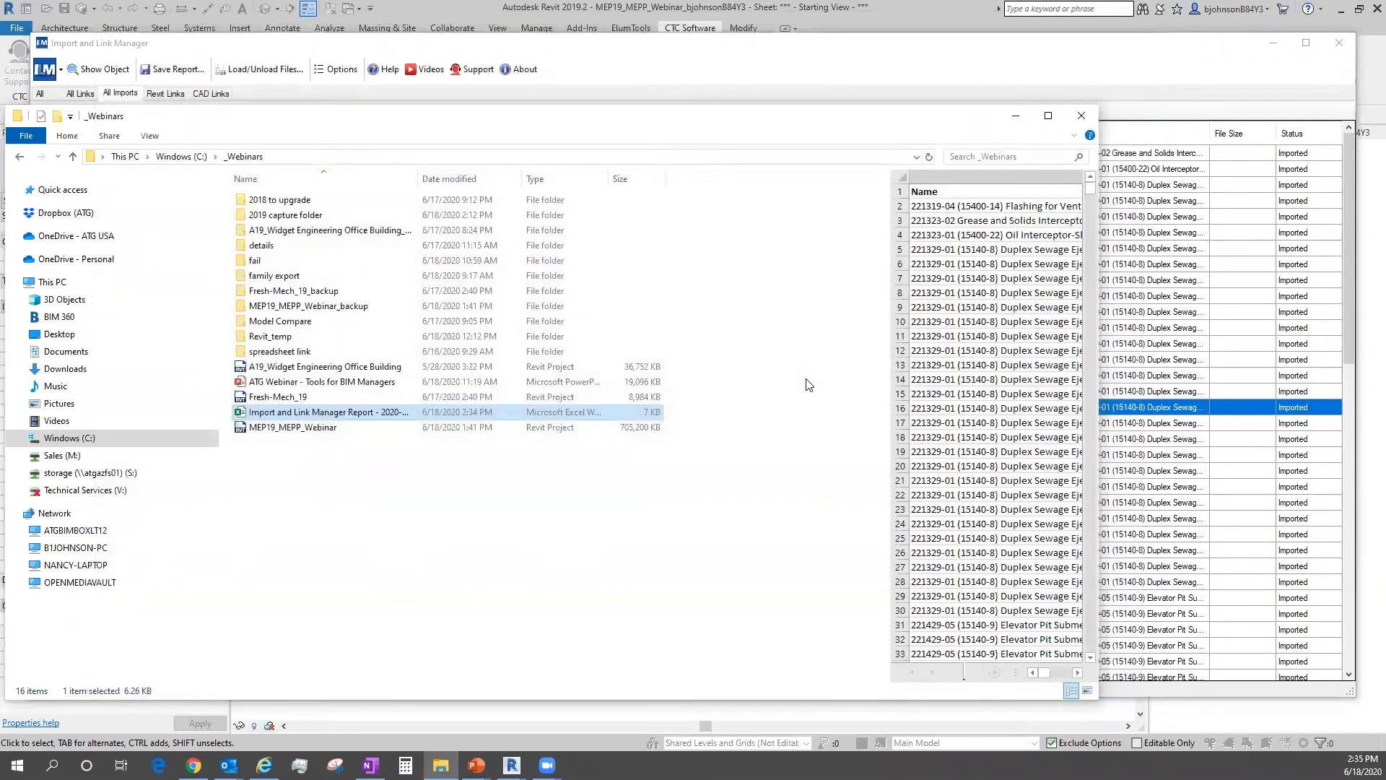
# Switch back to Revit and use Select by ID with the copied ID 61075497 to show and select the element, allowing closed views to be searched.
pyautogui.click(916, 17)
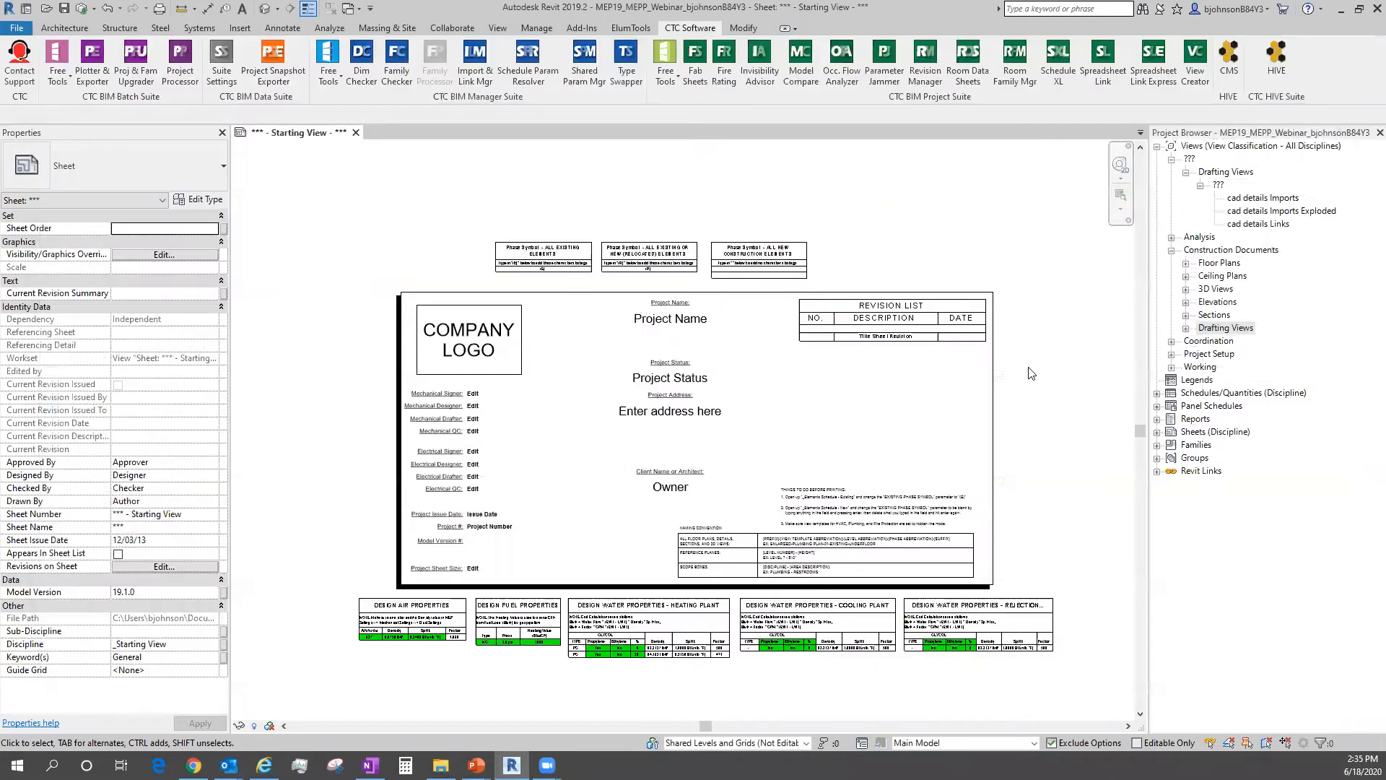
pyautogui.click(536, 28)
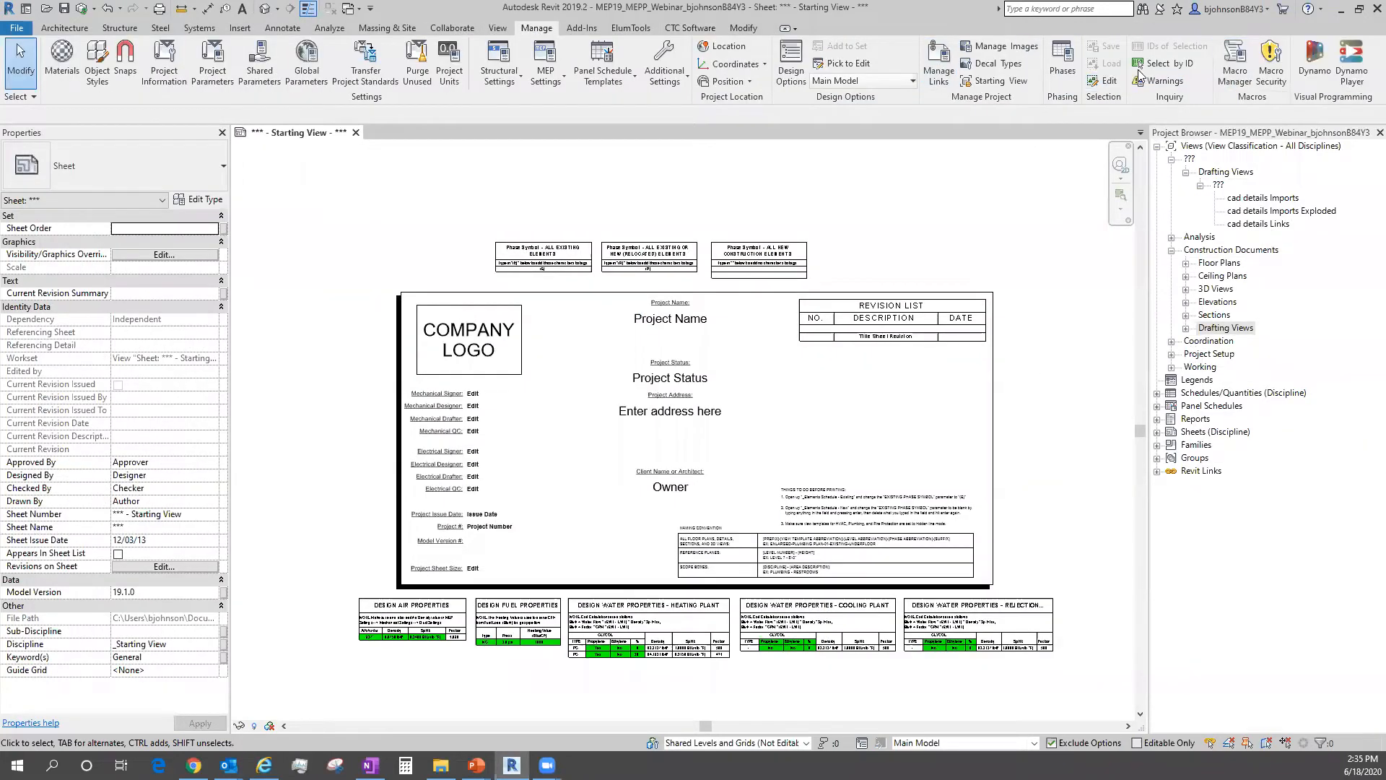
pyautogui.click(1161, 63)
pyautogui.rightClick(699, 376)
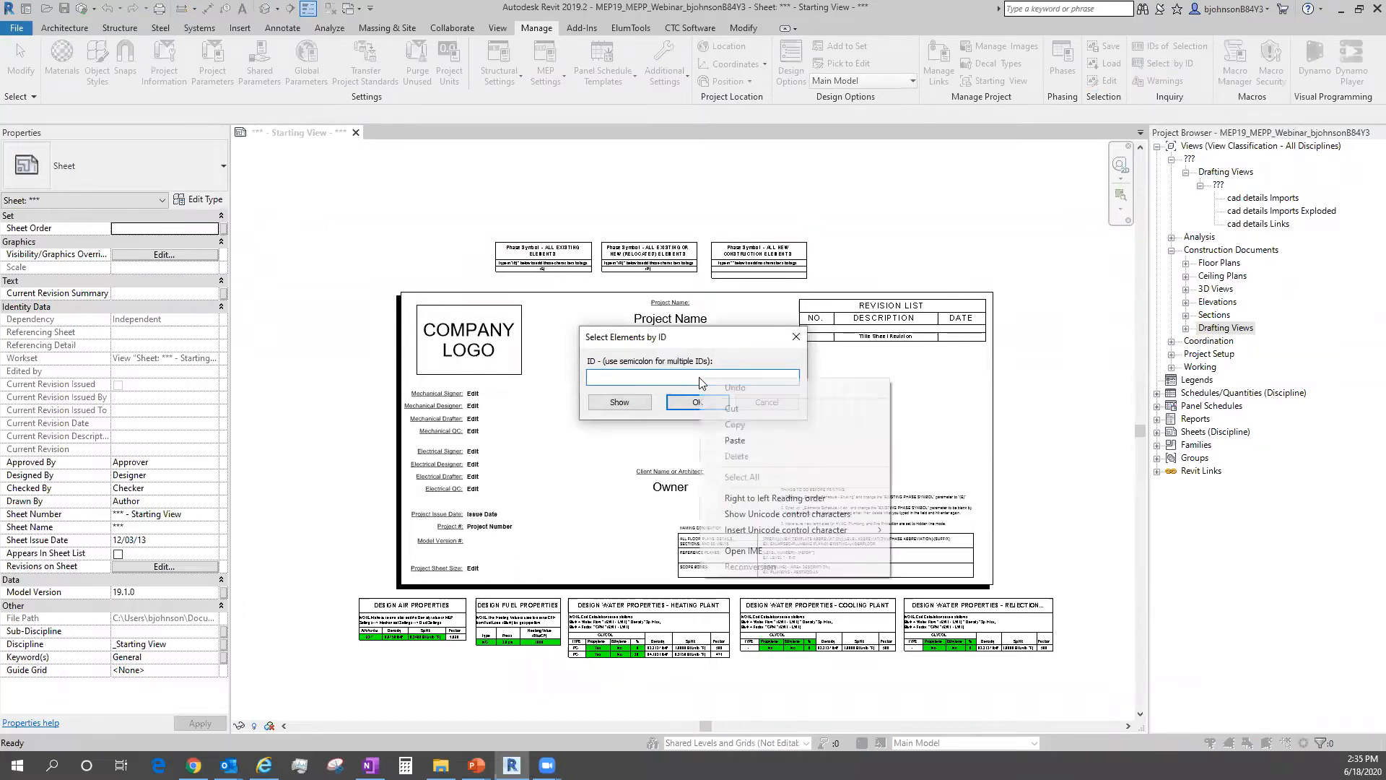
pyautogui.click(730, 437)
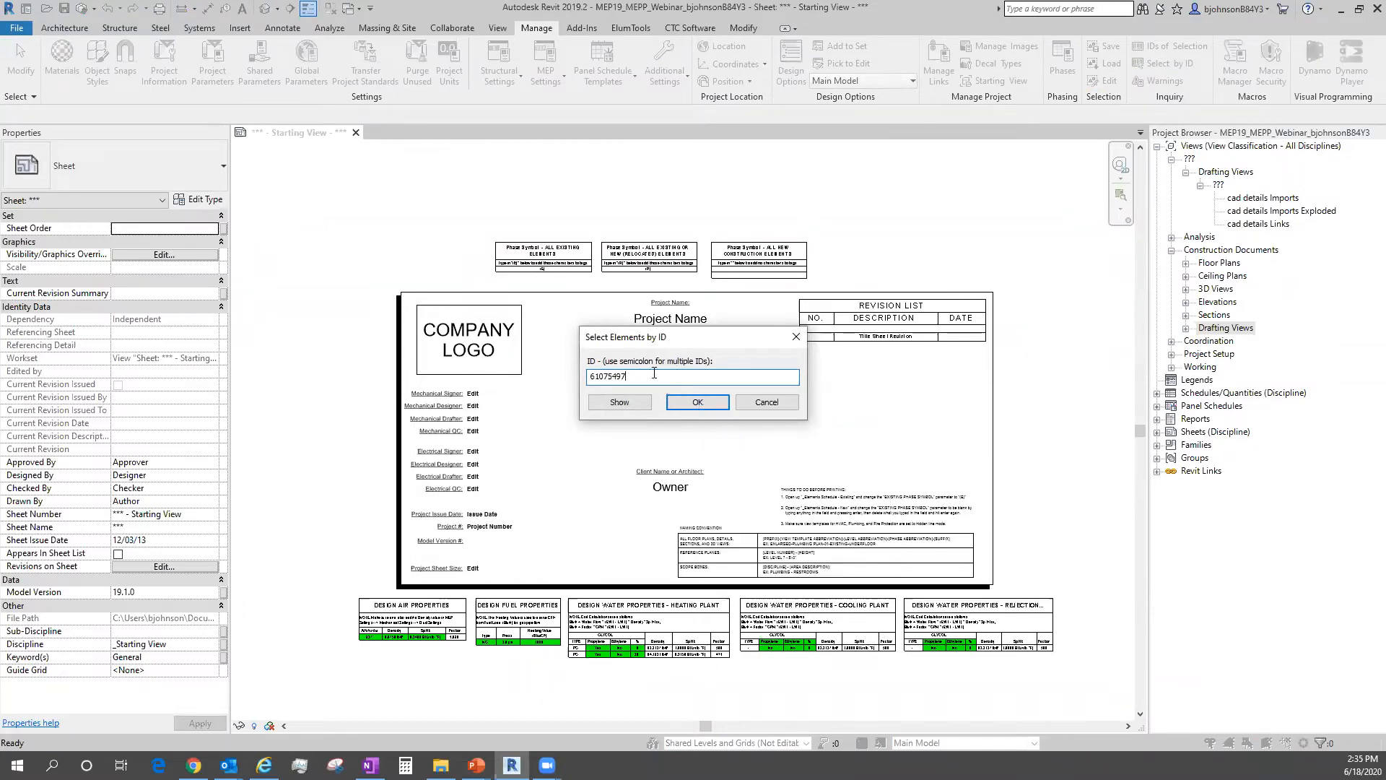
pyautogui.click(629, 402)
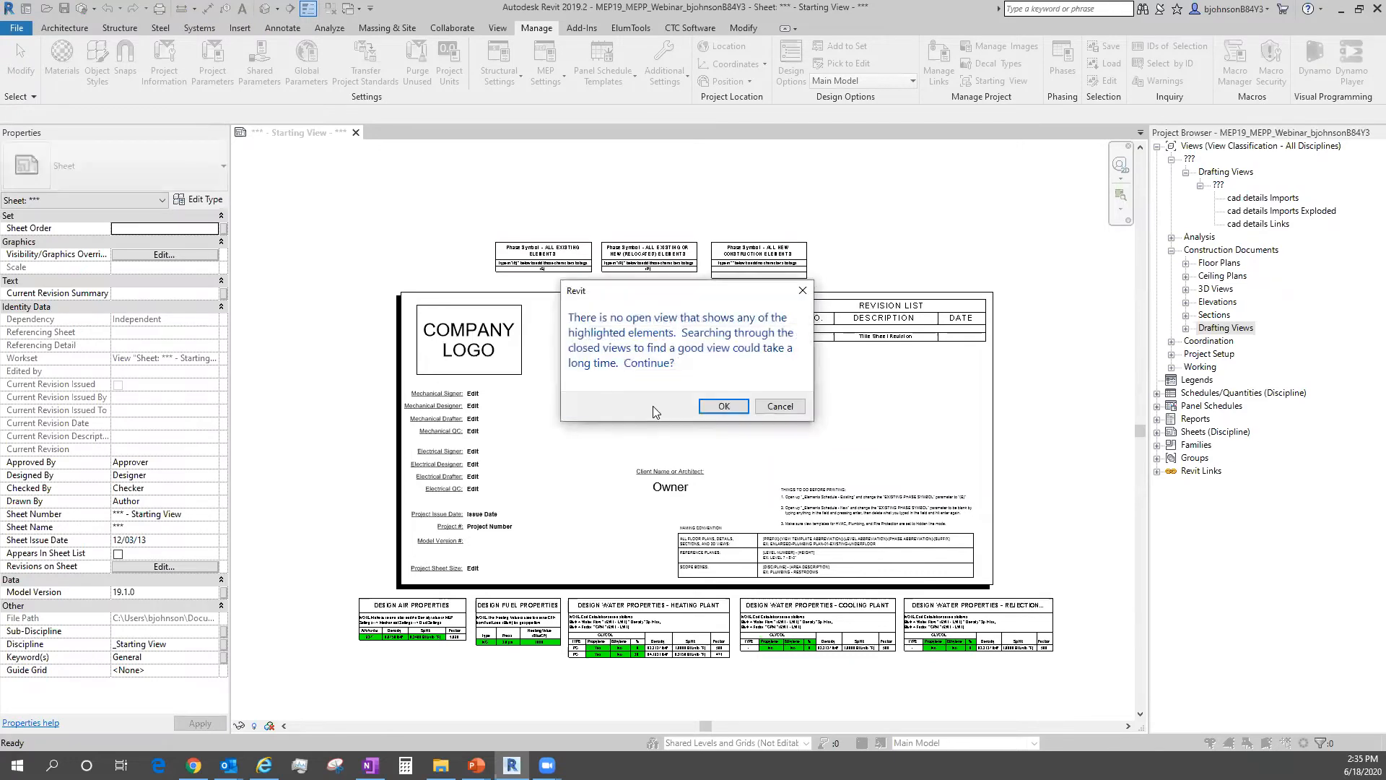
pyautogui.click(737, 409)
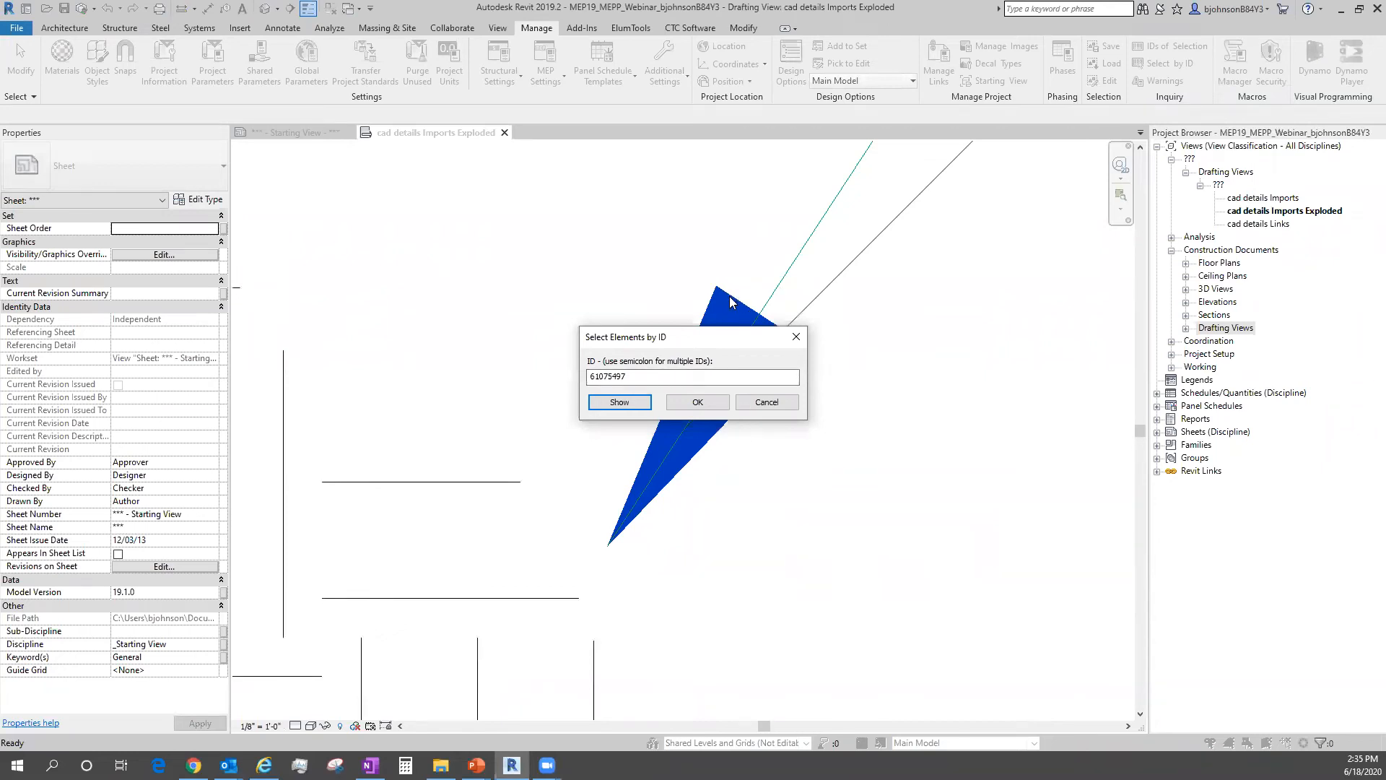
pyautogui.click(697, 402)
# Examine the selected import symbol within its pump detail and the neighbouring details in the cad details Imports Exploded view.
pyautogui.scroll(-5, 782, 458)
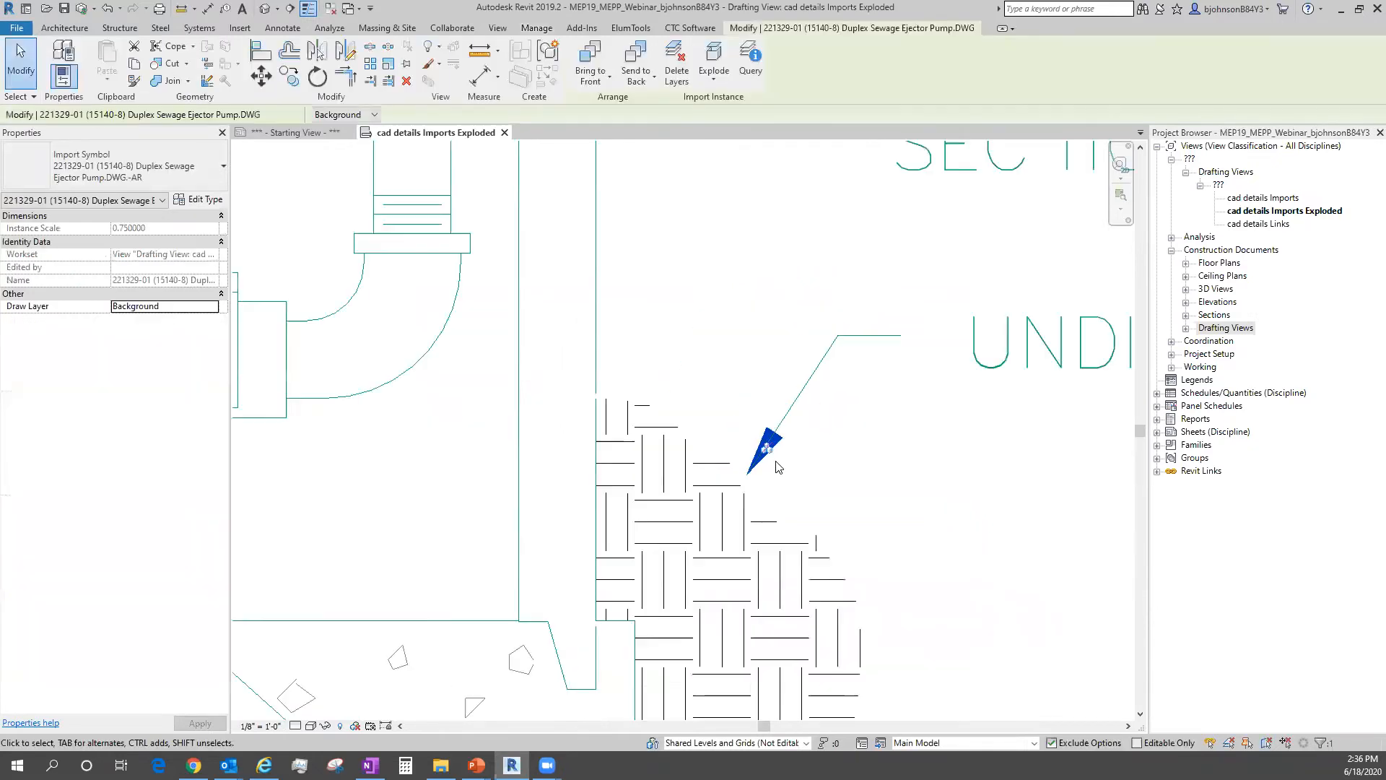
pyautogui.scroll(-4, 758, 460)
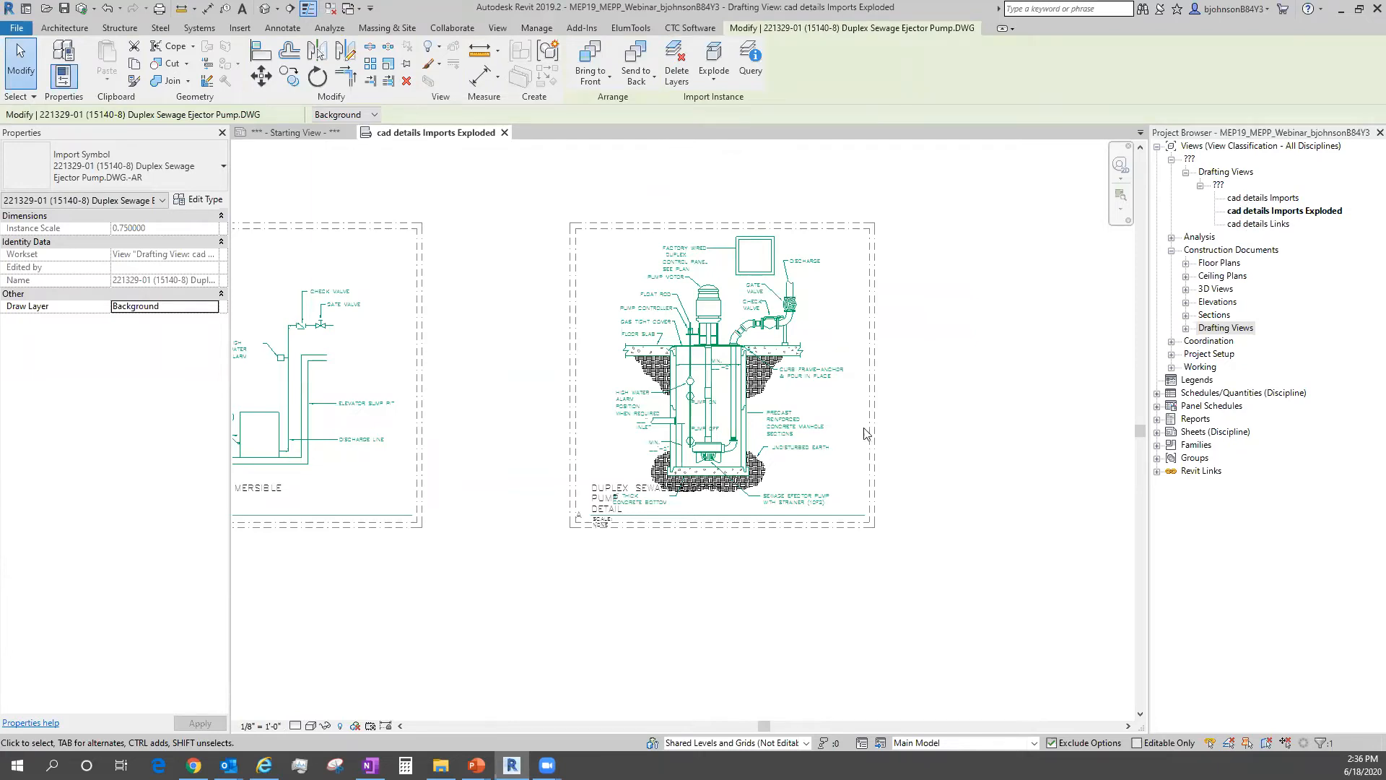
pyautogui.scroll(-3, 925, 439)
pyautogui.scroll(-2, 926, 439)
pyautogui.scroll(4, 931, 469)
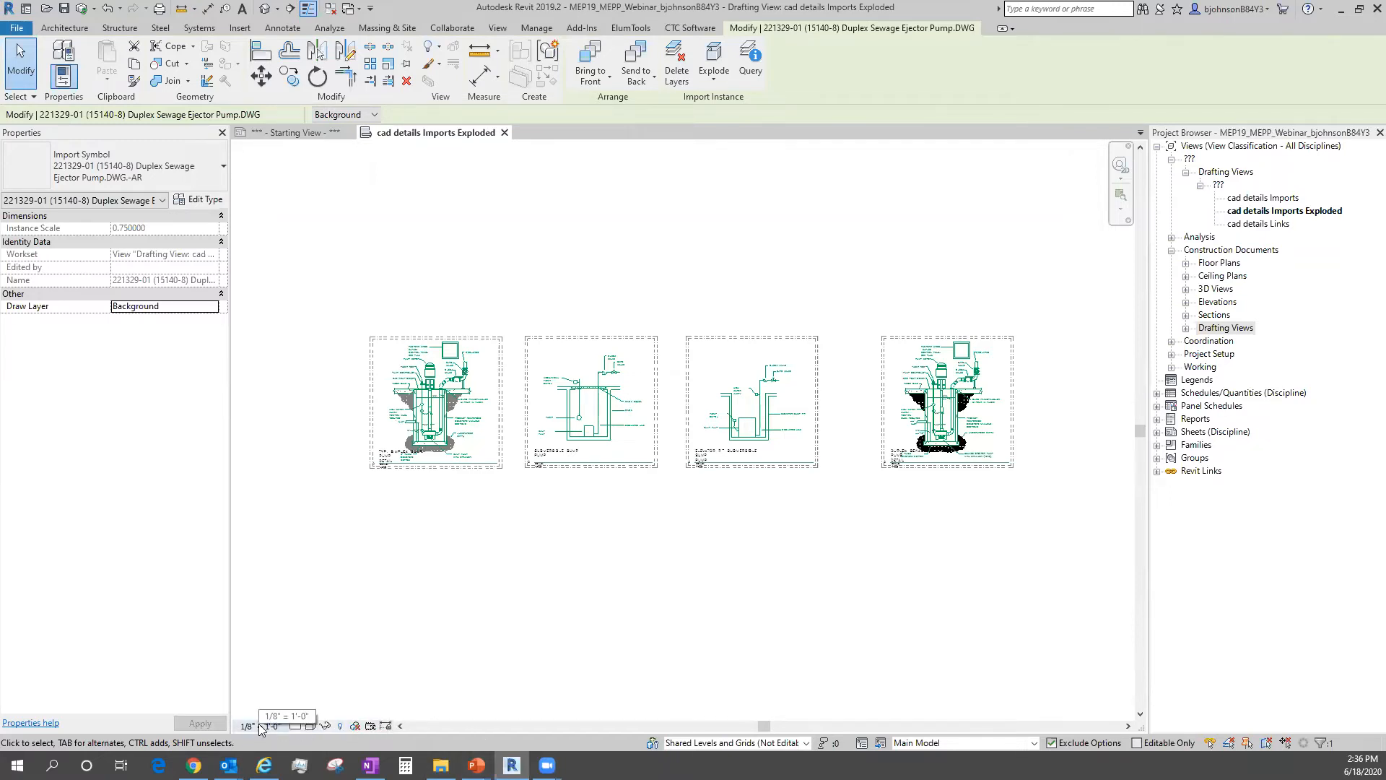
# Turn on the Owners worksharing display in the view and check the ownership information of the Duplex Sewage Ejector Pump detail's text.
pyautogui.click(355, 725)
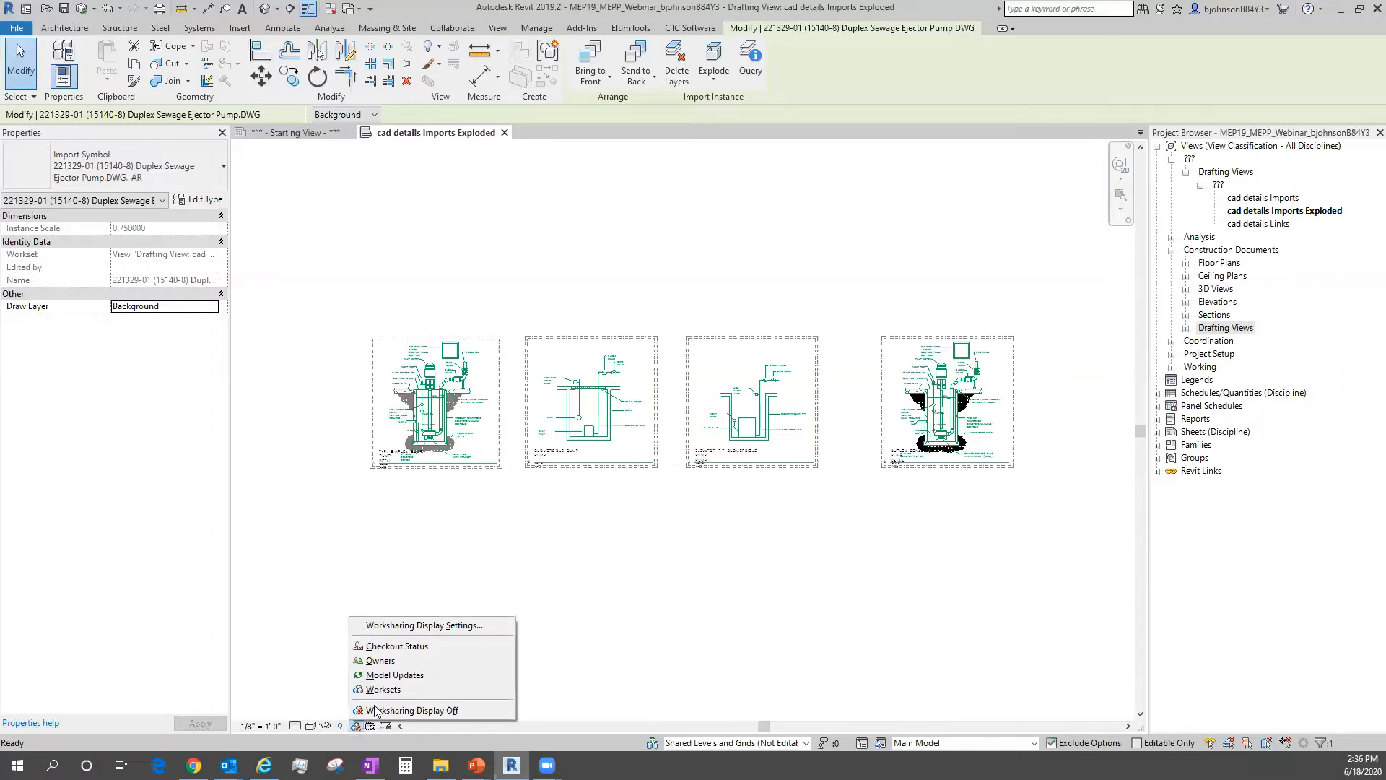
pyautogui.click(393, 661)
pyautogui.press('Escape')
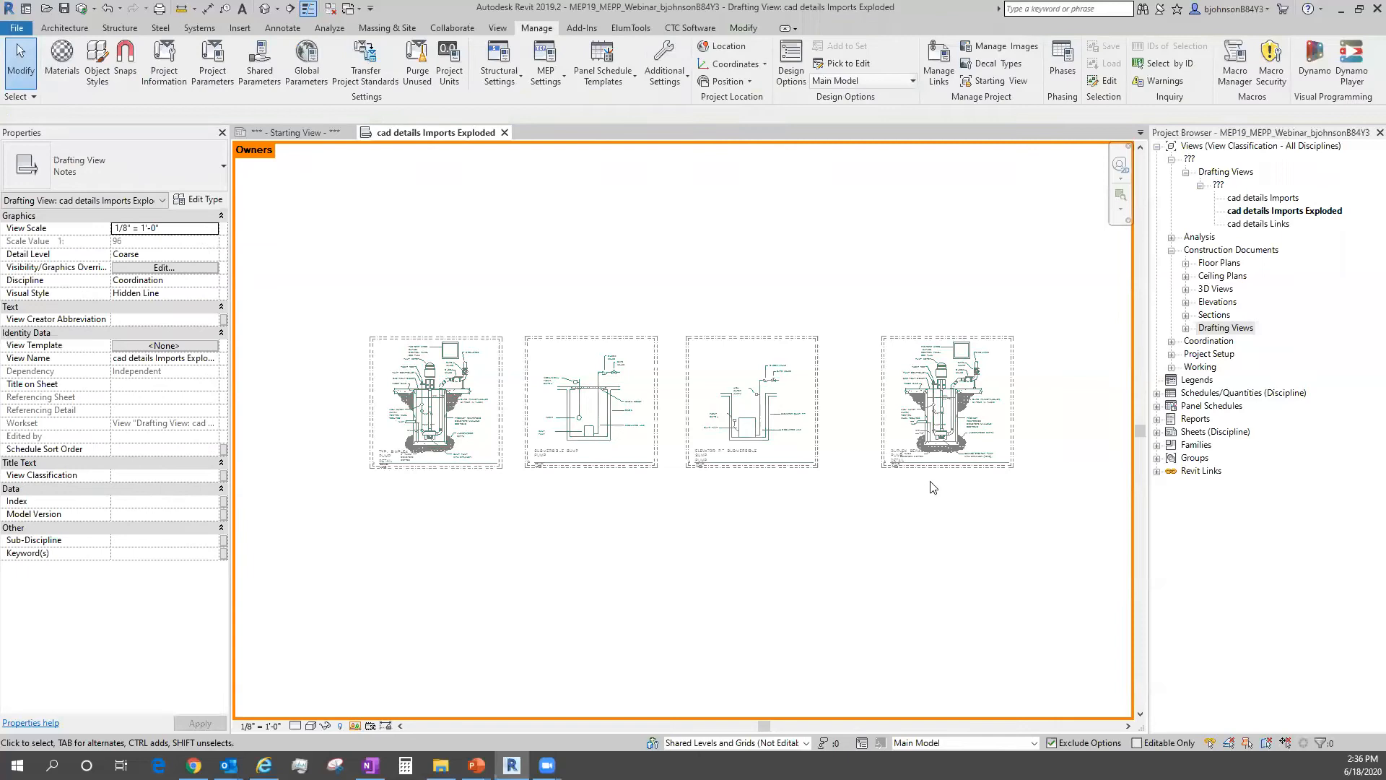
pyautogui.scroll(5, 931, 487)
pyautogui.scroll(-4, 506, 570)
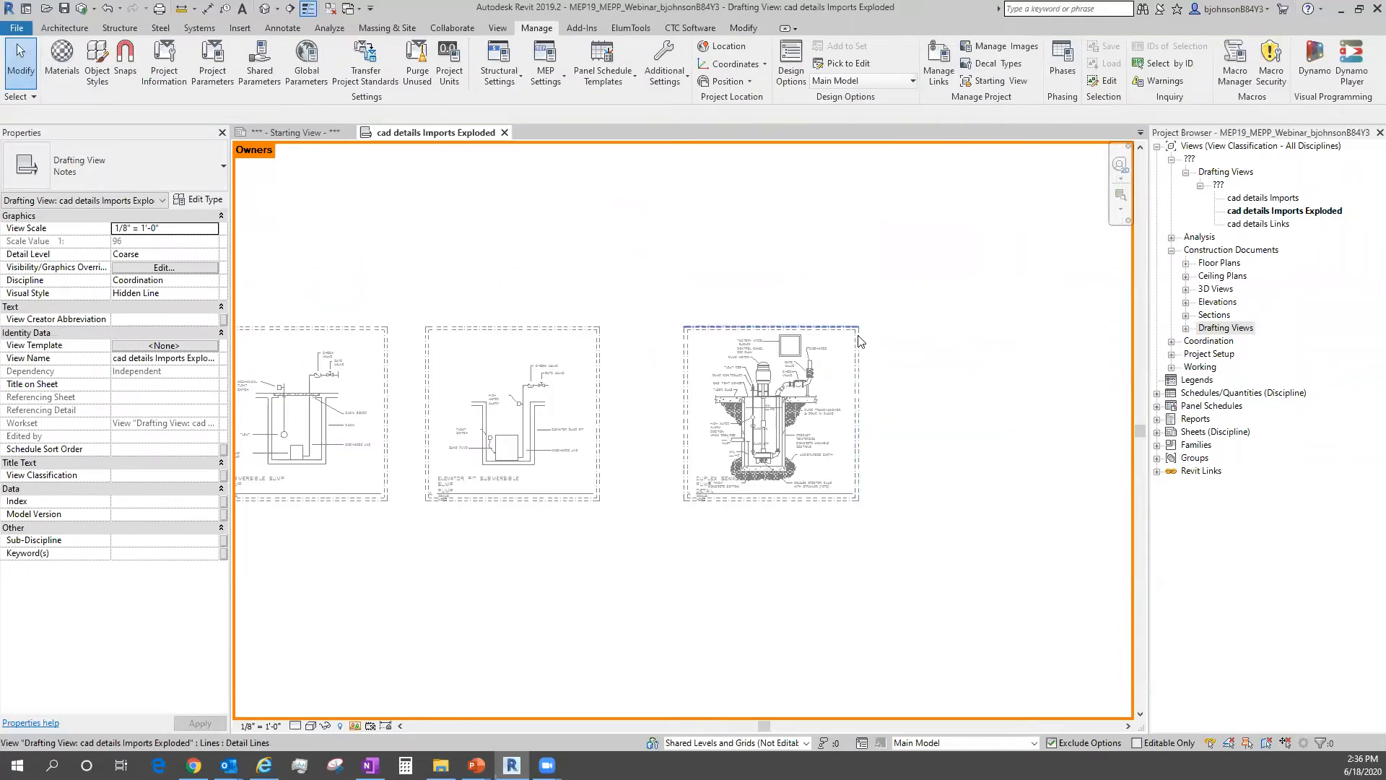
pyautogui.moveTo(859, 341)
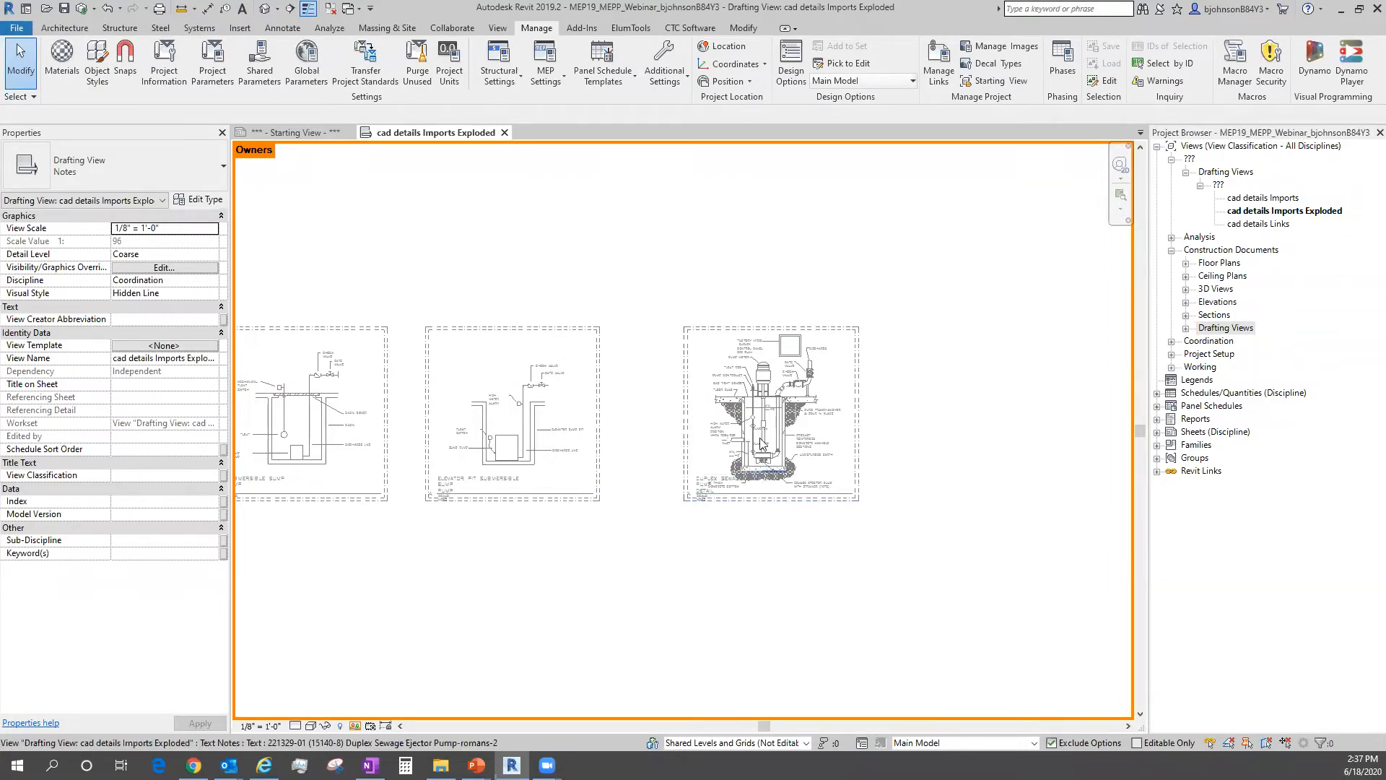
pyautogui.scroll(5, 760, 434)
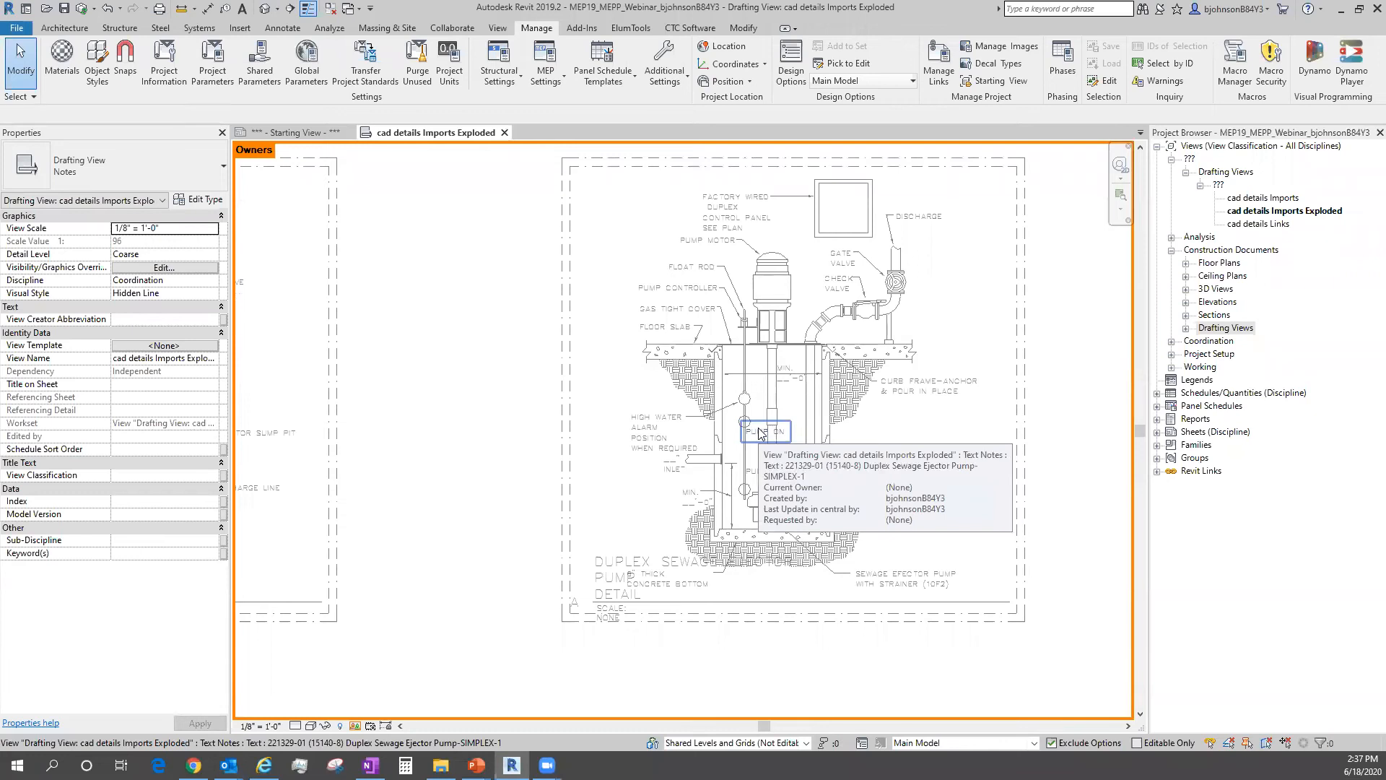
pyautogui.scroll(-1, 759, 433)
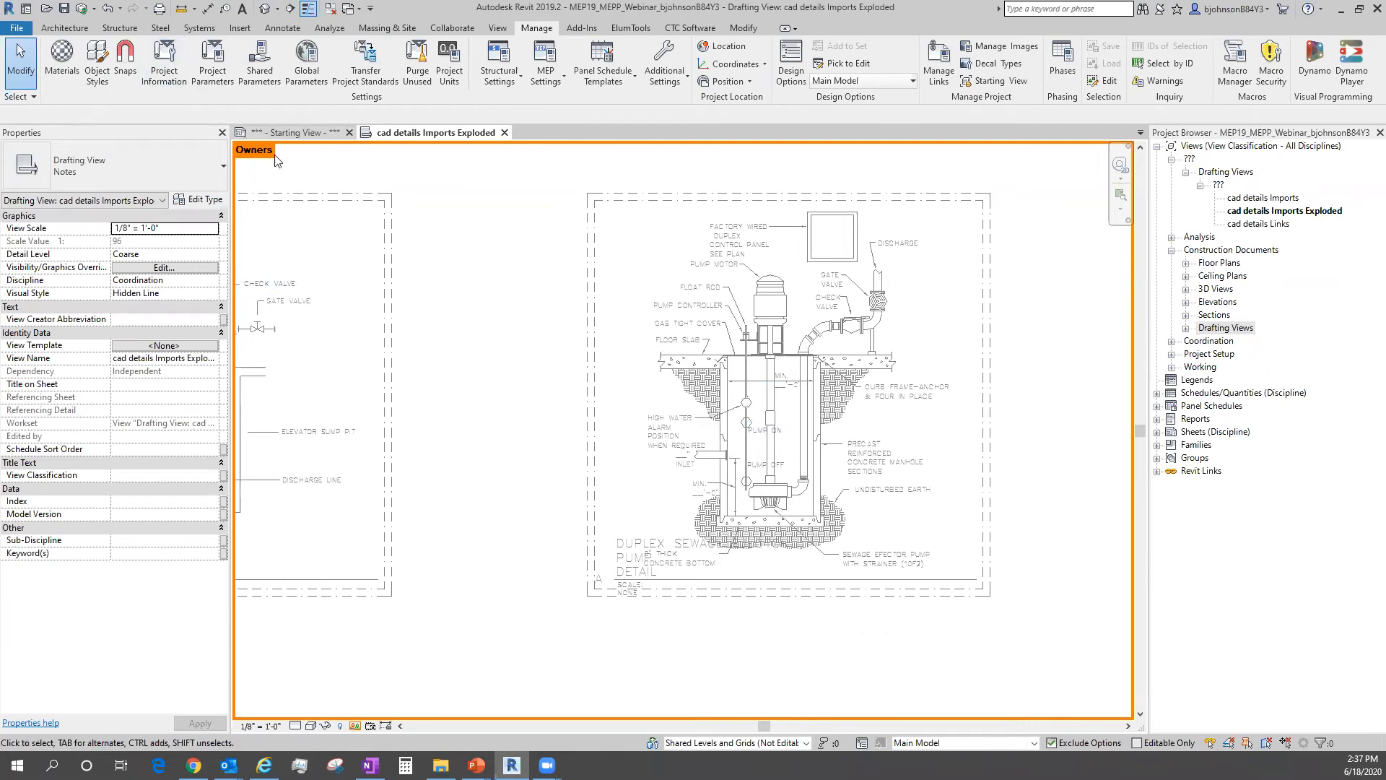
pyautogui.moveTo(385, 304)
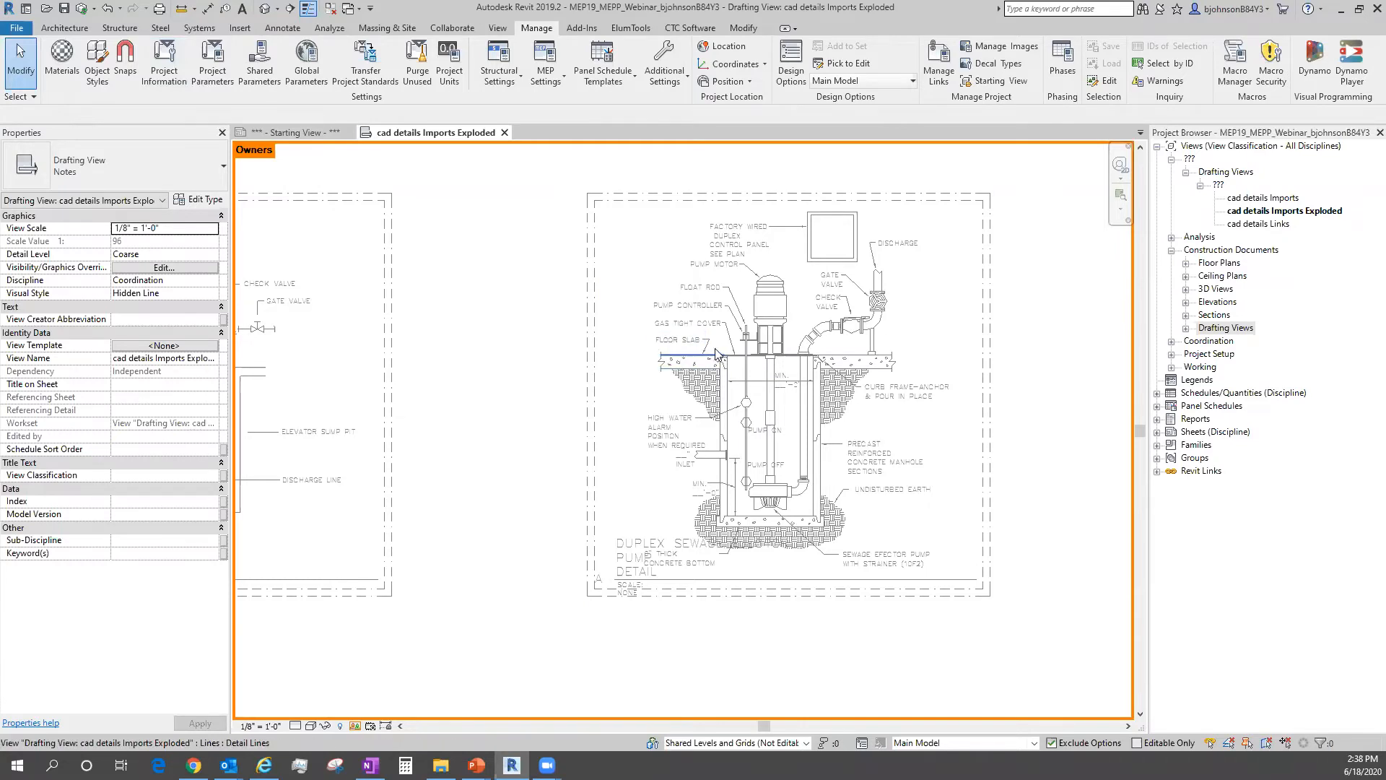
# Check the ownership information of the gas tight cover leader line and compare the four exploded pump details.
pyautogui.scroll(5, 716, 353)
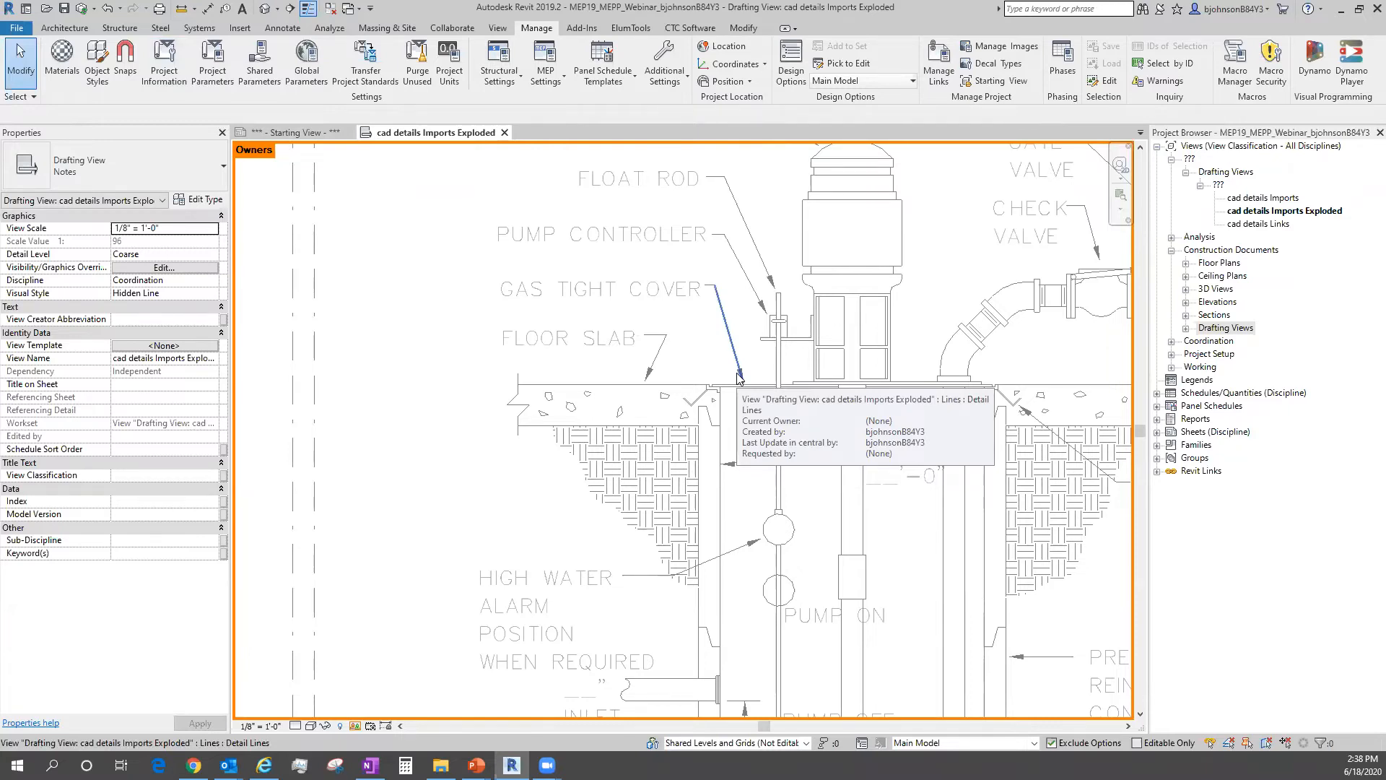
pyautogui.scroll(-10, 737, 376)
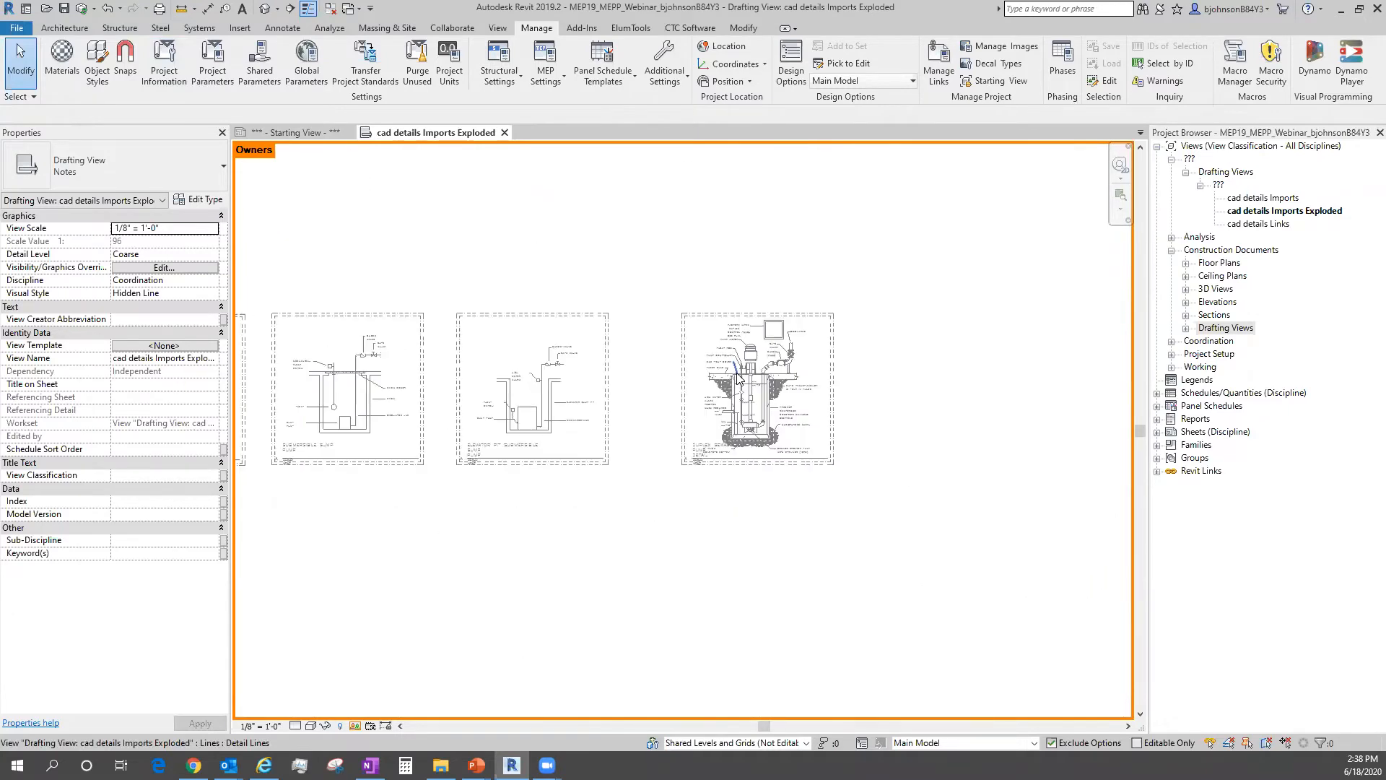
pyautogui.scroll(-4, 828, 470)
pyautogui.scroll(-2, 950, 492)
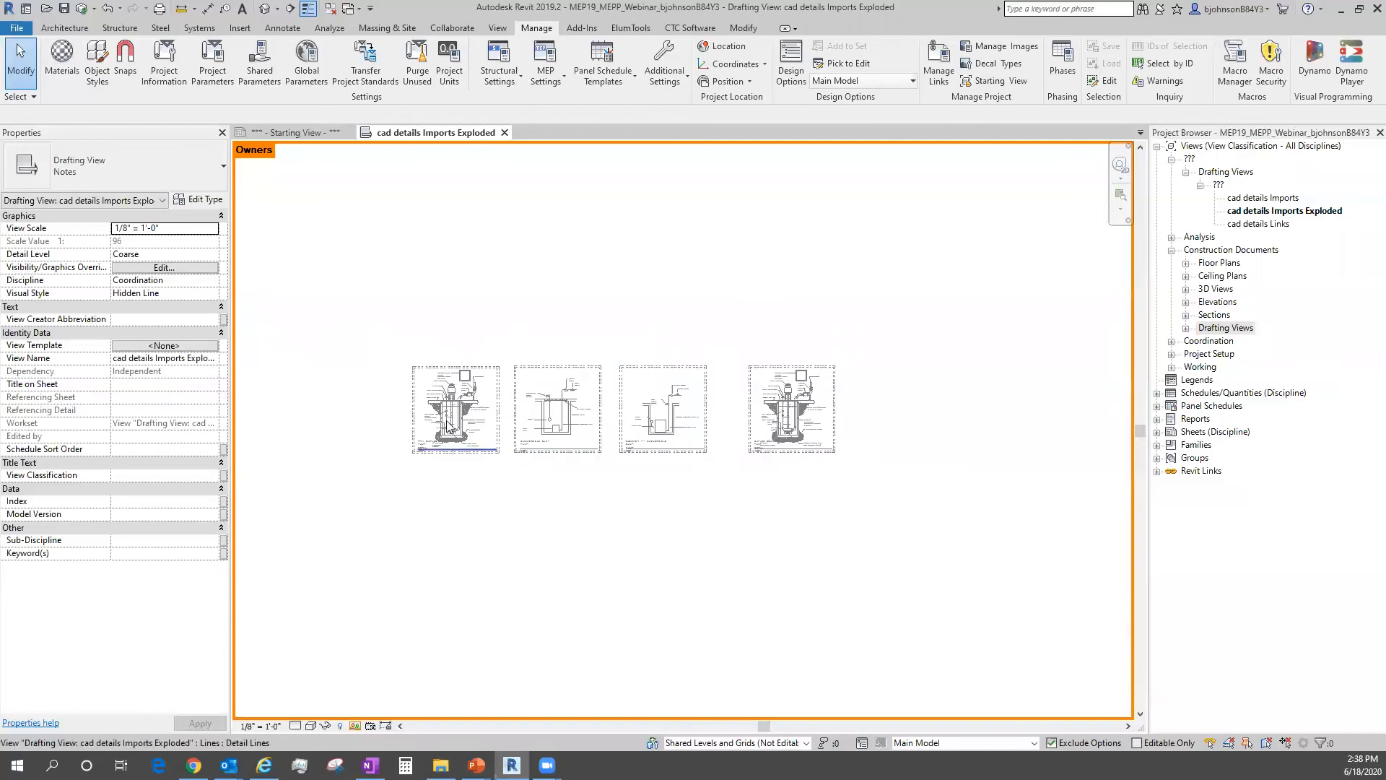
pyautogui.scroll(1, 449, 419)
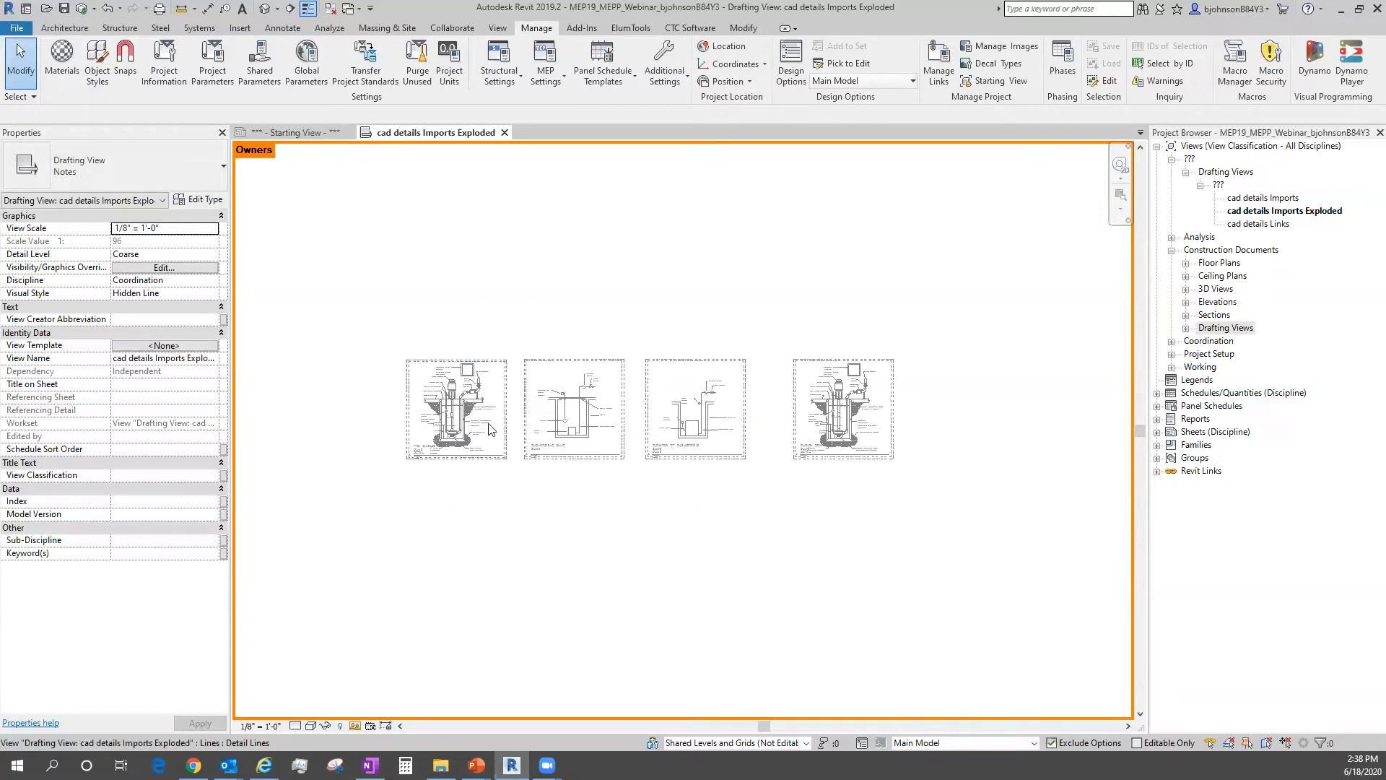
pyautogui.scroll(3, 412, 438)
pyautogui.scroll(1, 412, 439)
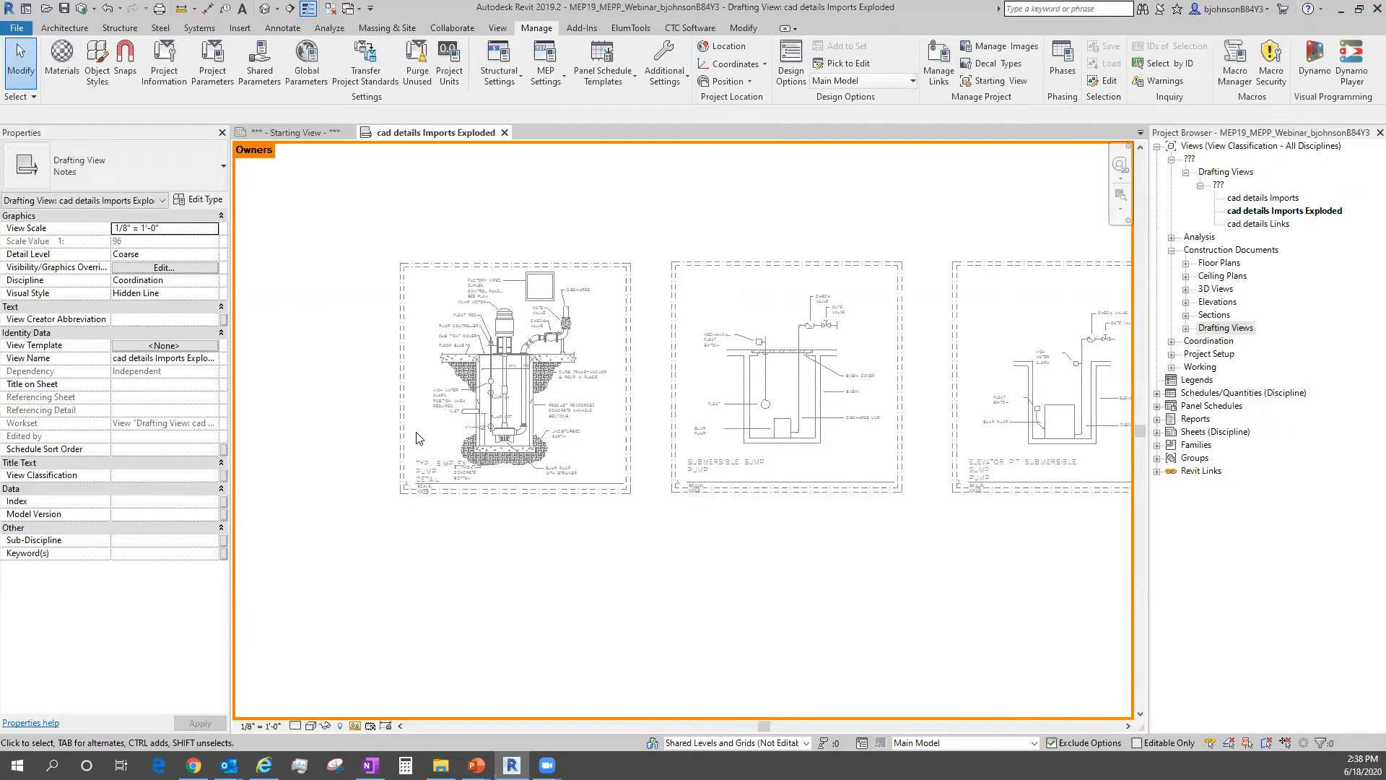
pyautogui.scroll(-3, 509, 466)
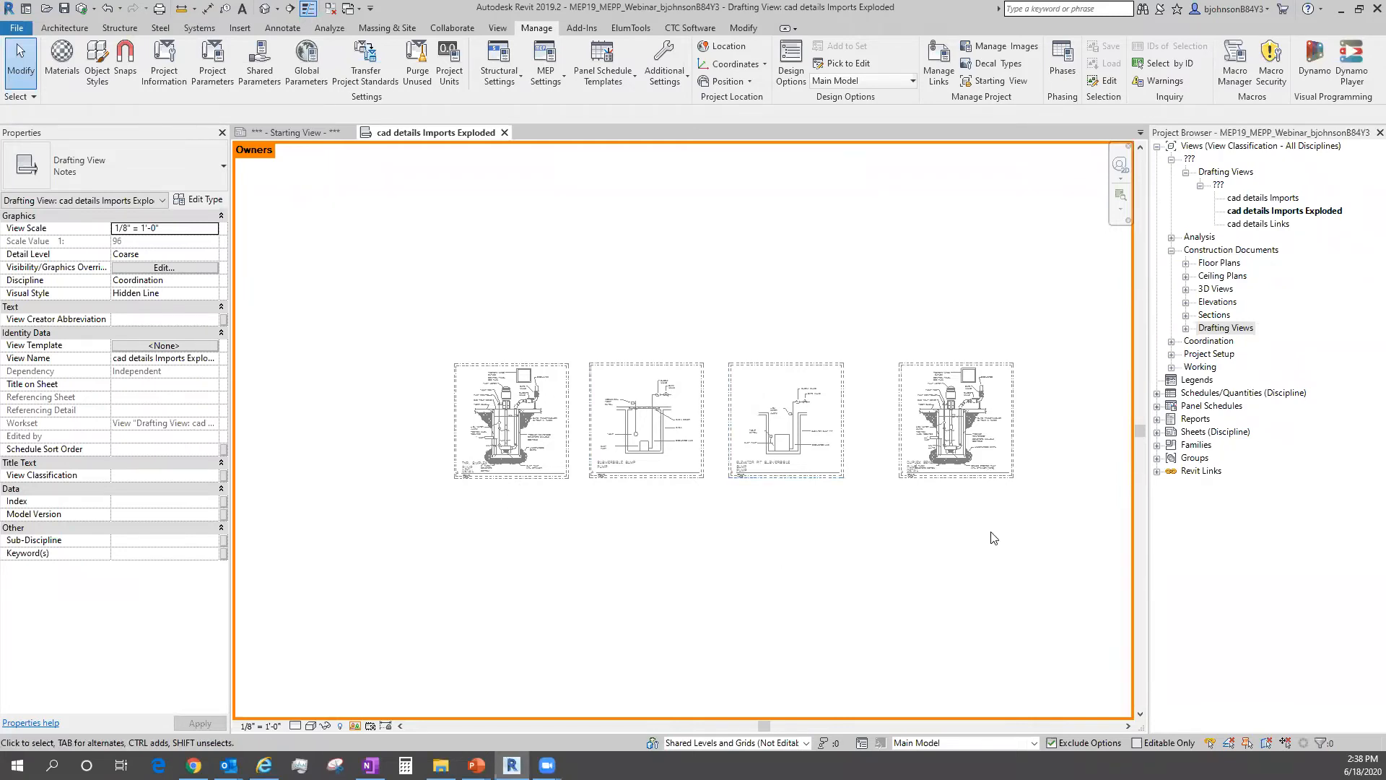
# Examine the precast reinforced concrete manhole note and the undisturbed earth arrowhead in the duplex detail for ownership and element type.
pyautogui.scroll(8, 920, 412)
pyautogui.scroll(-3, 844, 337)
pyautogui.scroll(1, 828, 343)
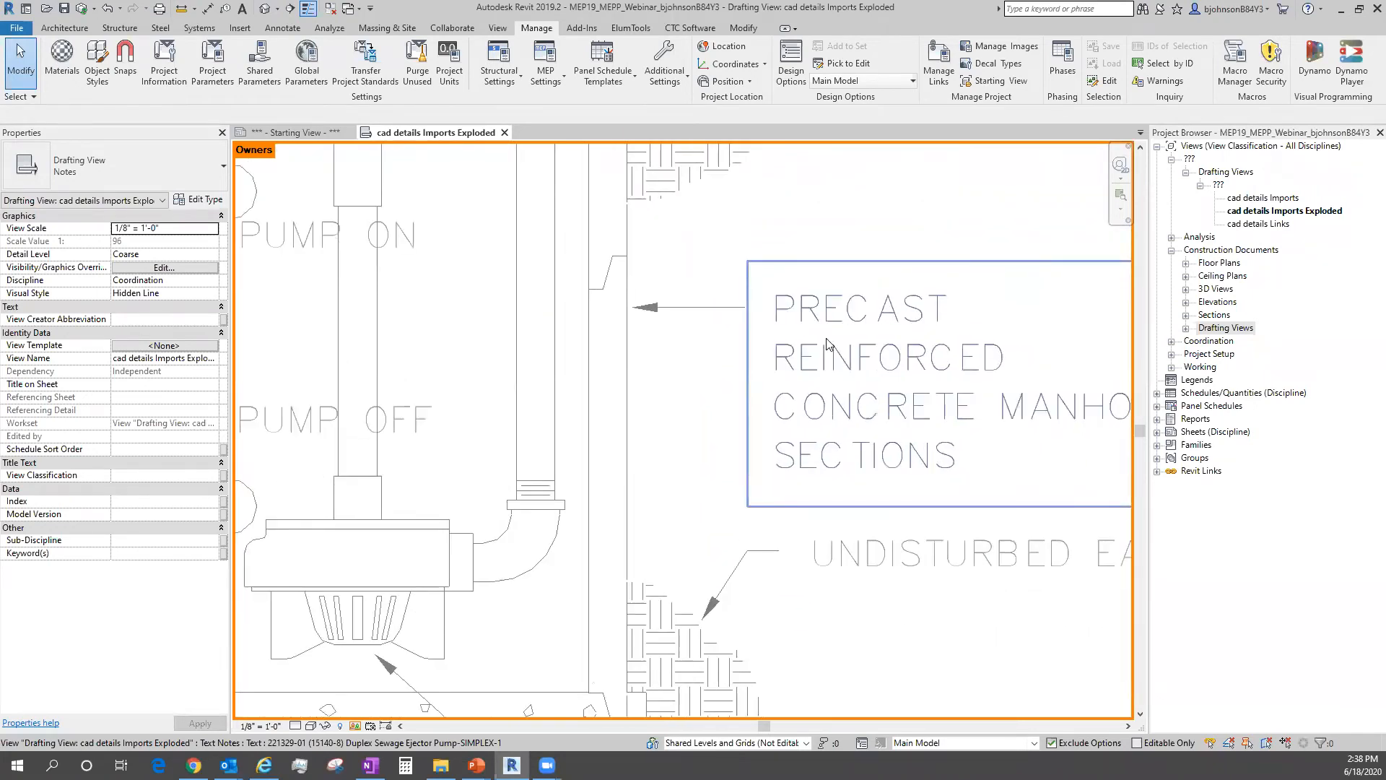
pyautogui.moveTo(828, 342)
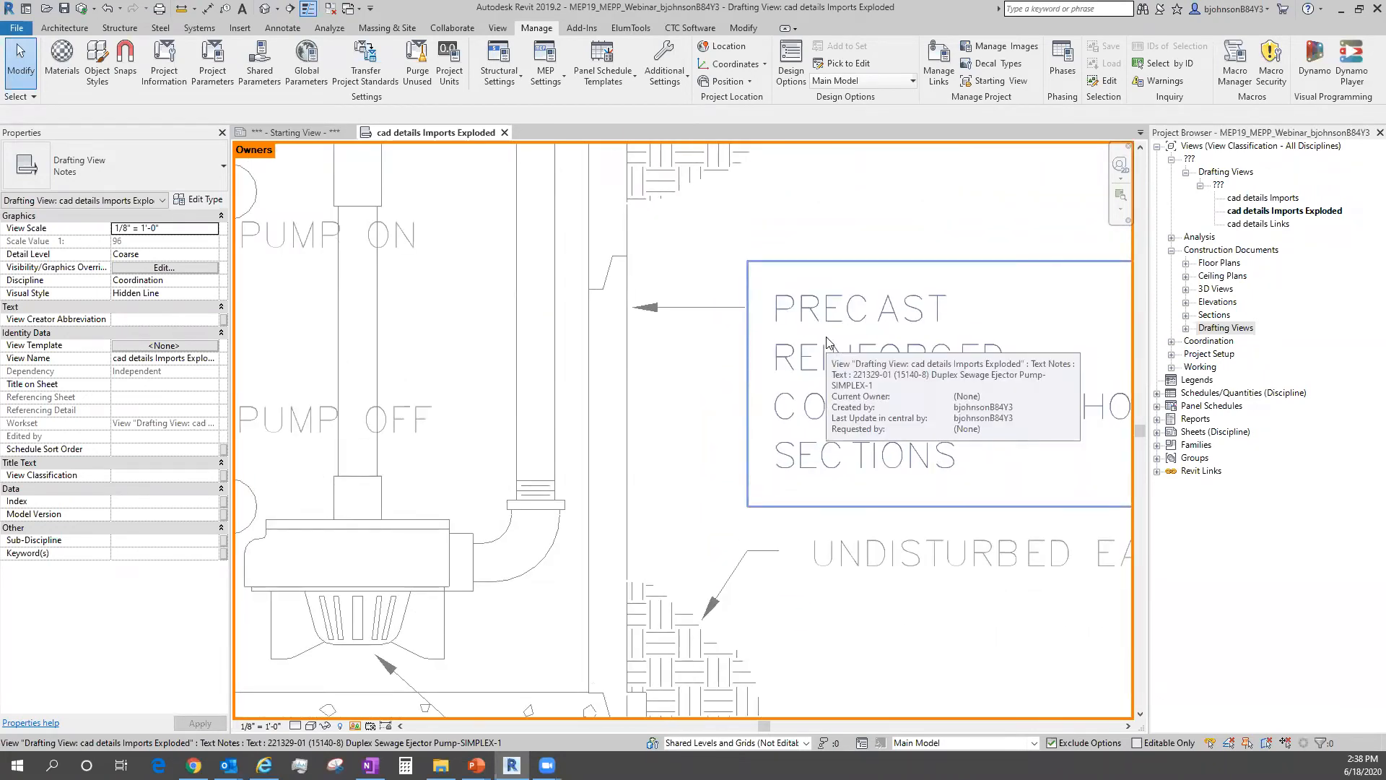
pyautogui.scroll(-3, 828, 342)
pyautogui.scroll(5, 760, 497)
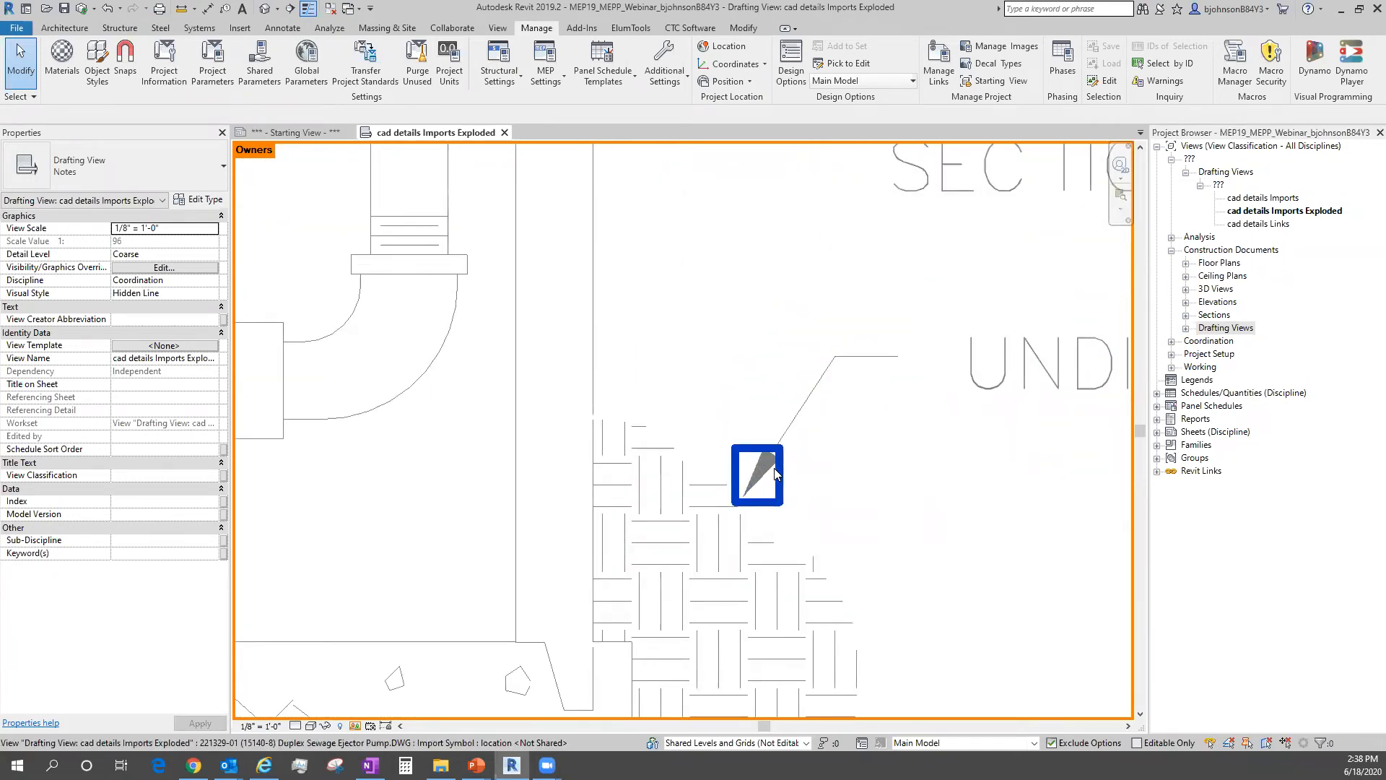
pyautogui.moveTo(775, 473)
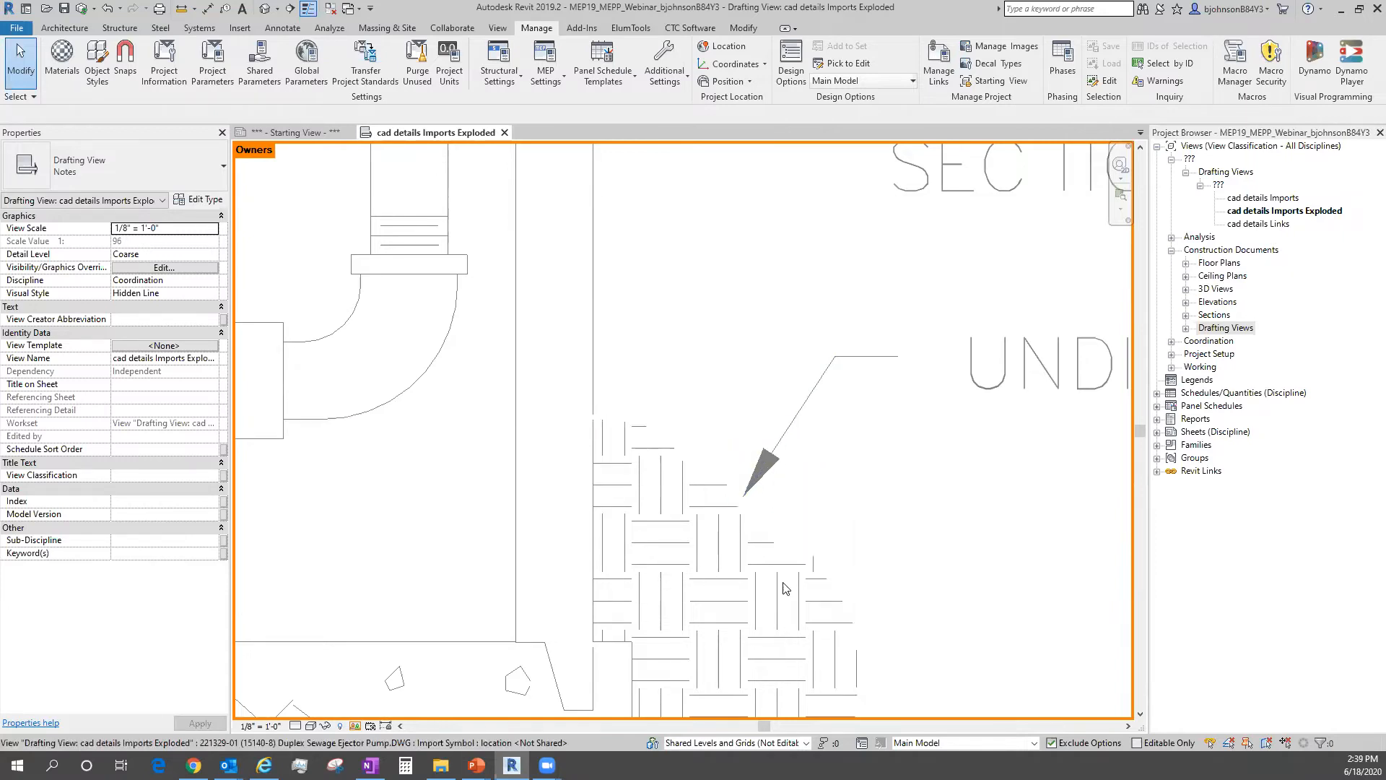
pyautogui.scroll(-5, 895, 554)
pyautogui.scroll(-3, 546, 430)
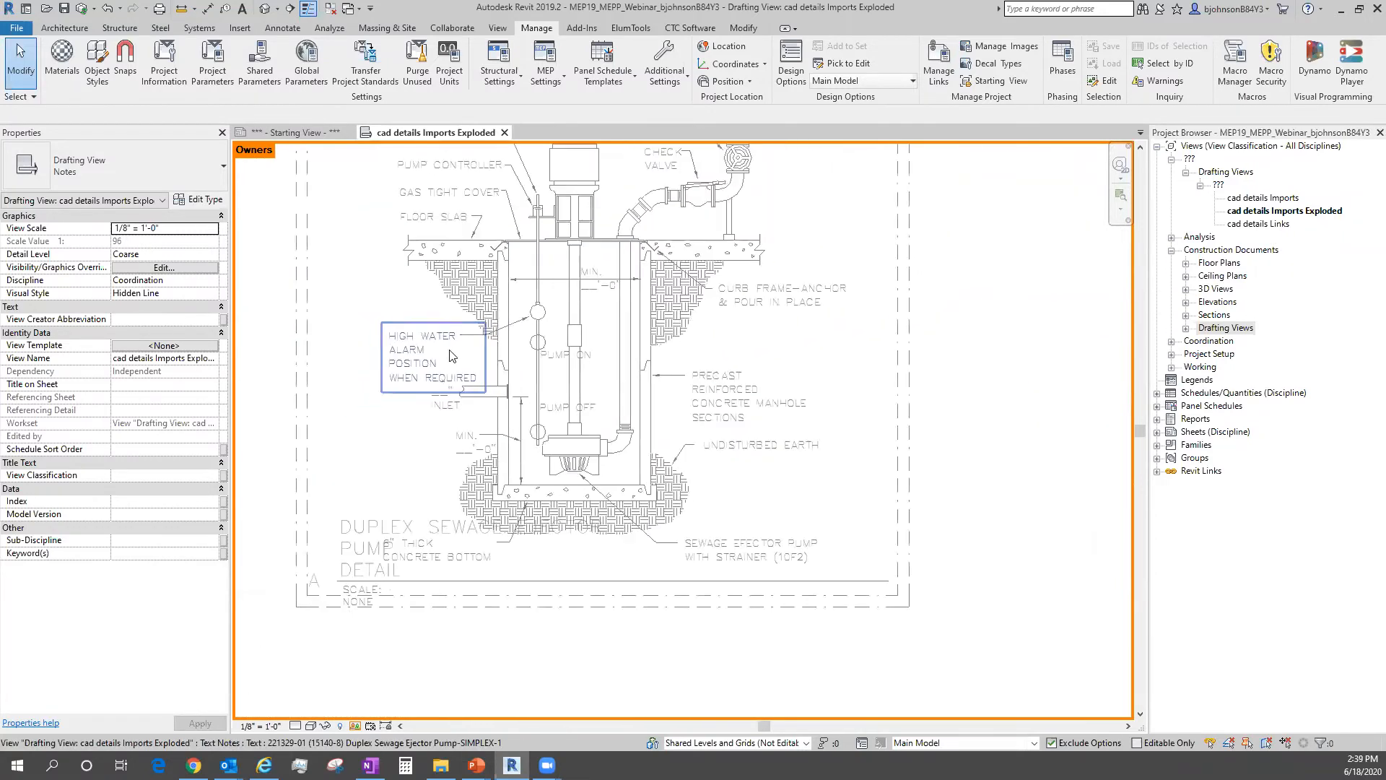
pyautogui.scroll(-2, 874, 689)
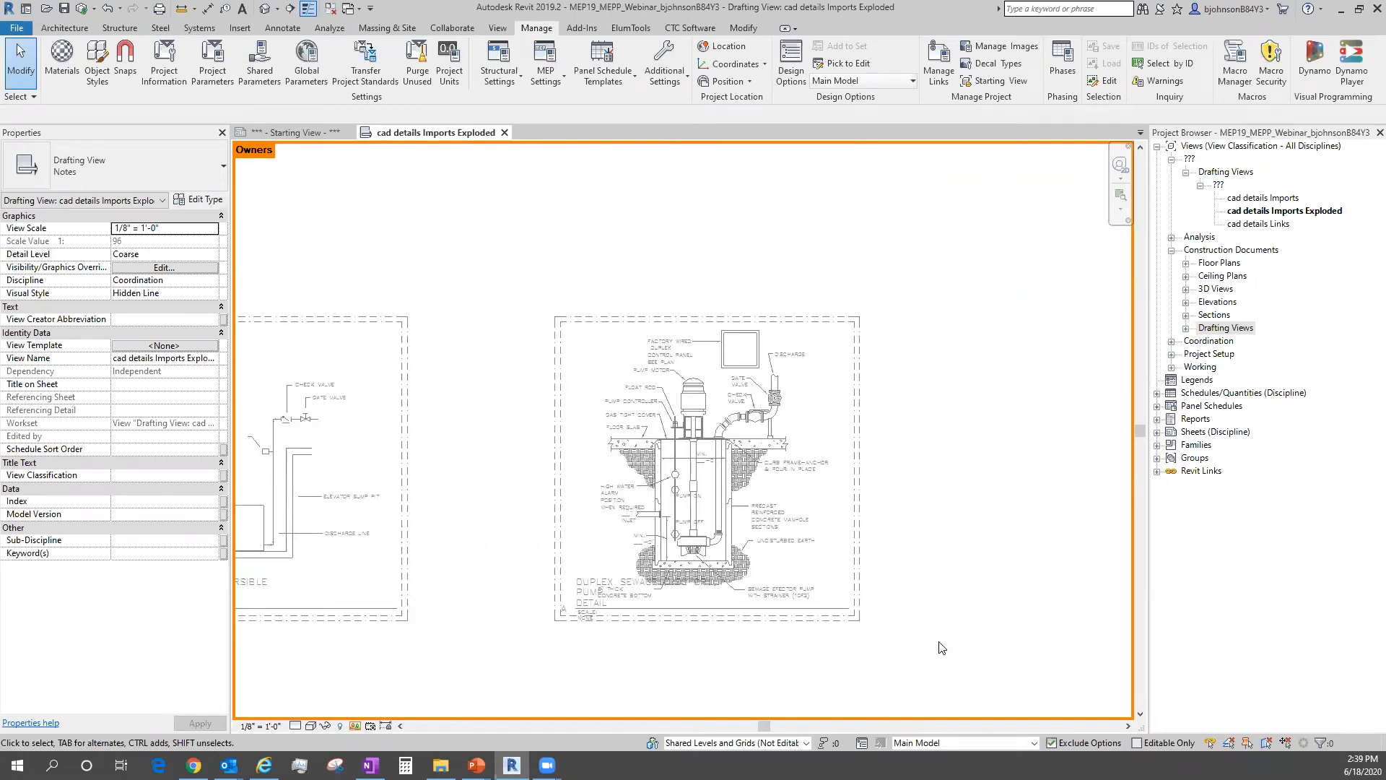
# Turn off the worksharing display in the cad details Imports Exploded view.
pyautogui.click(354, 726)
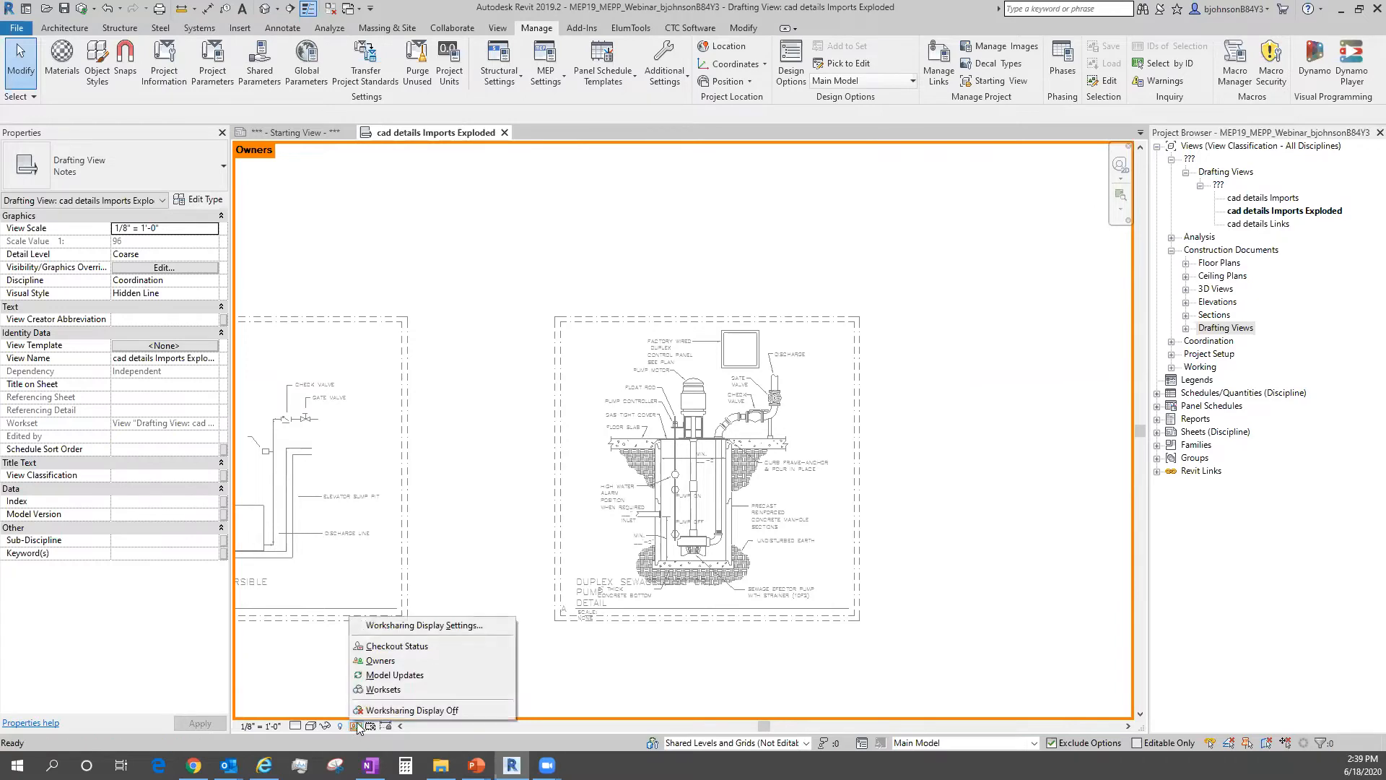
pyautogui.click(396, 710)
pyautogui.scroll(-1, 810, 695)
pyautogui.scroll(-3, 823, 380)
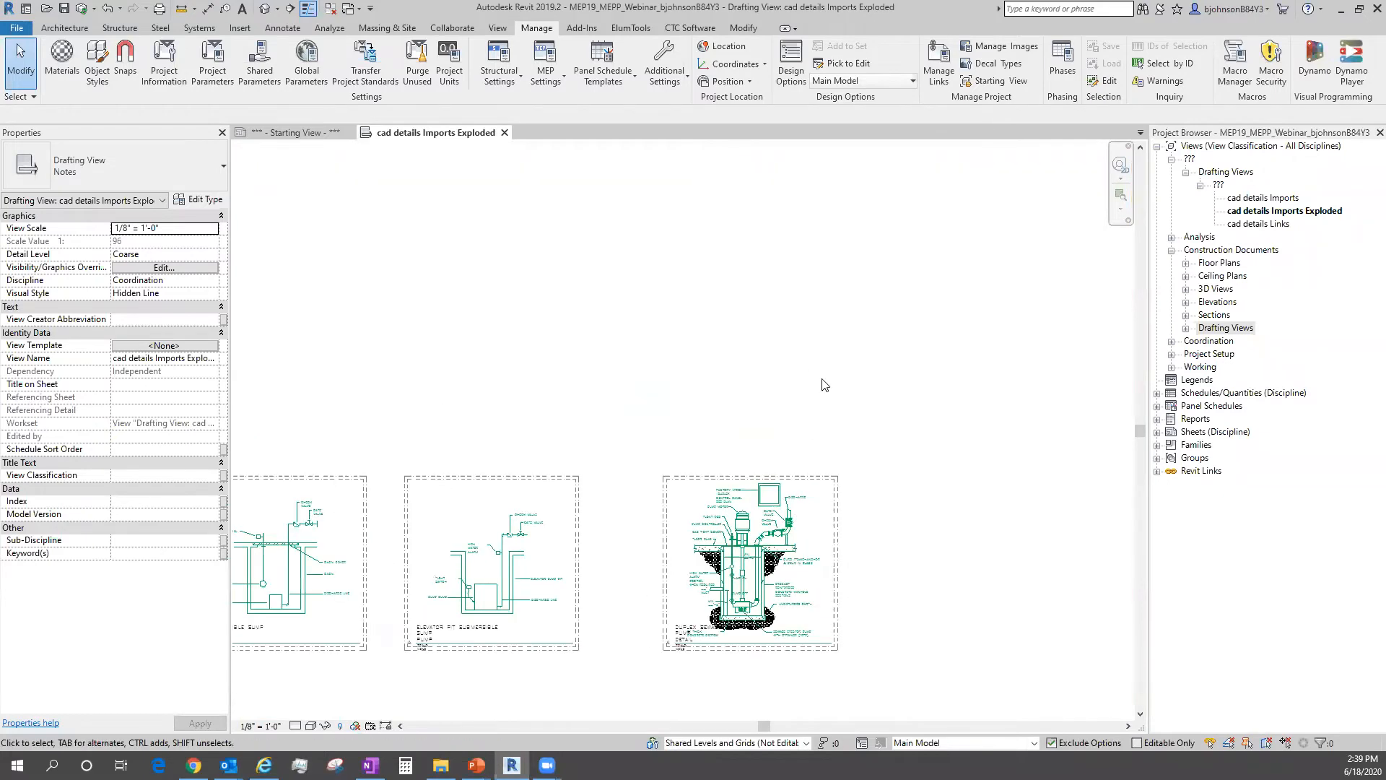
# Open the view's Visibility/Graphics overrides and expand the four pump DWG files under the imported categories to review their layers.
pyautogui.press('v')
pyautogui.press('g')
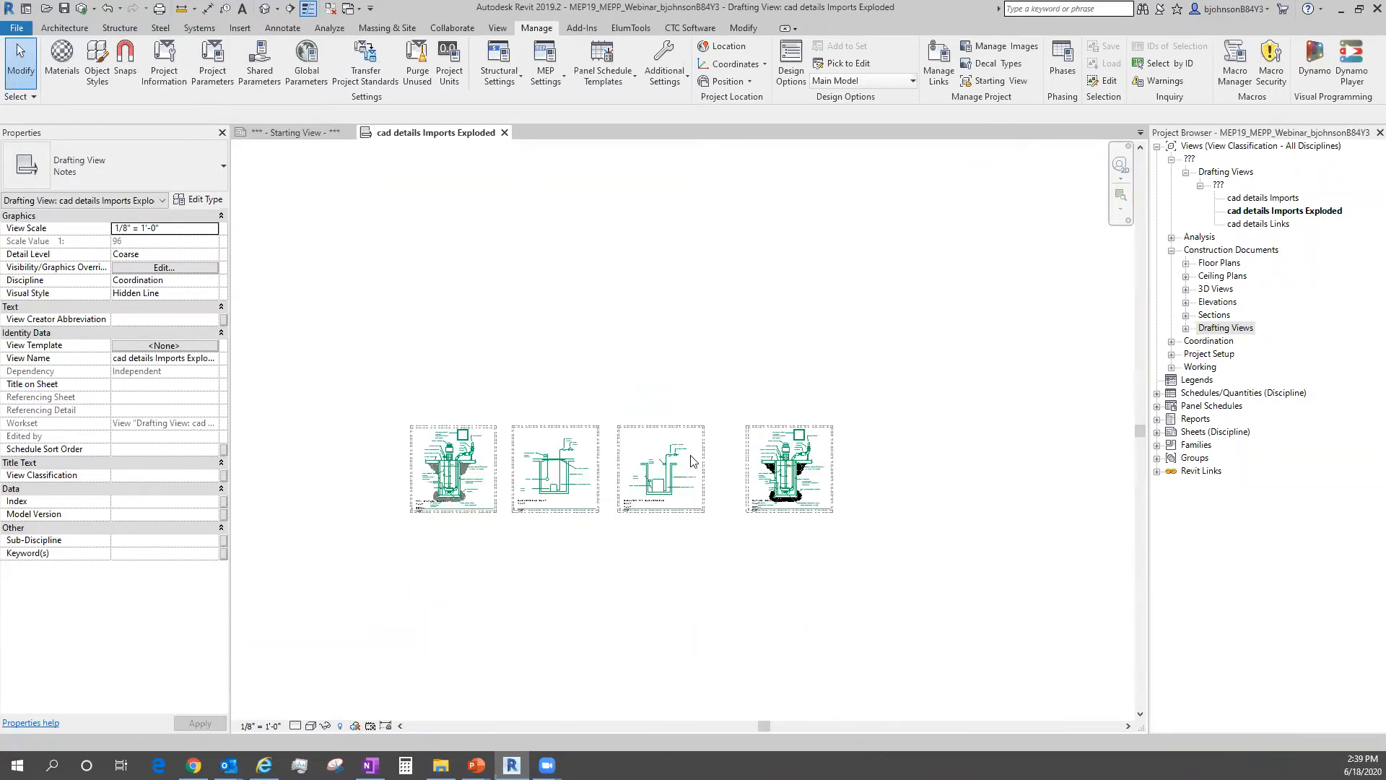
pyautogui.click(457, 78)
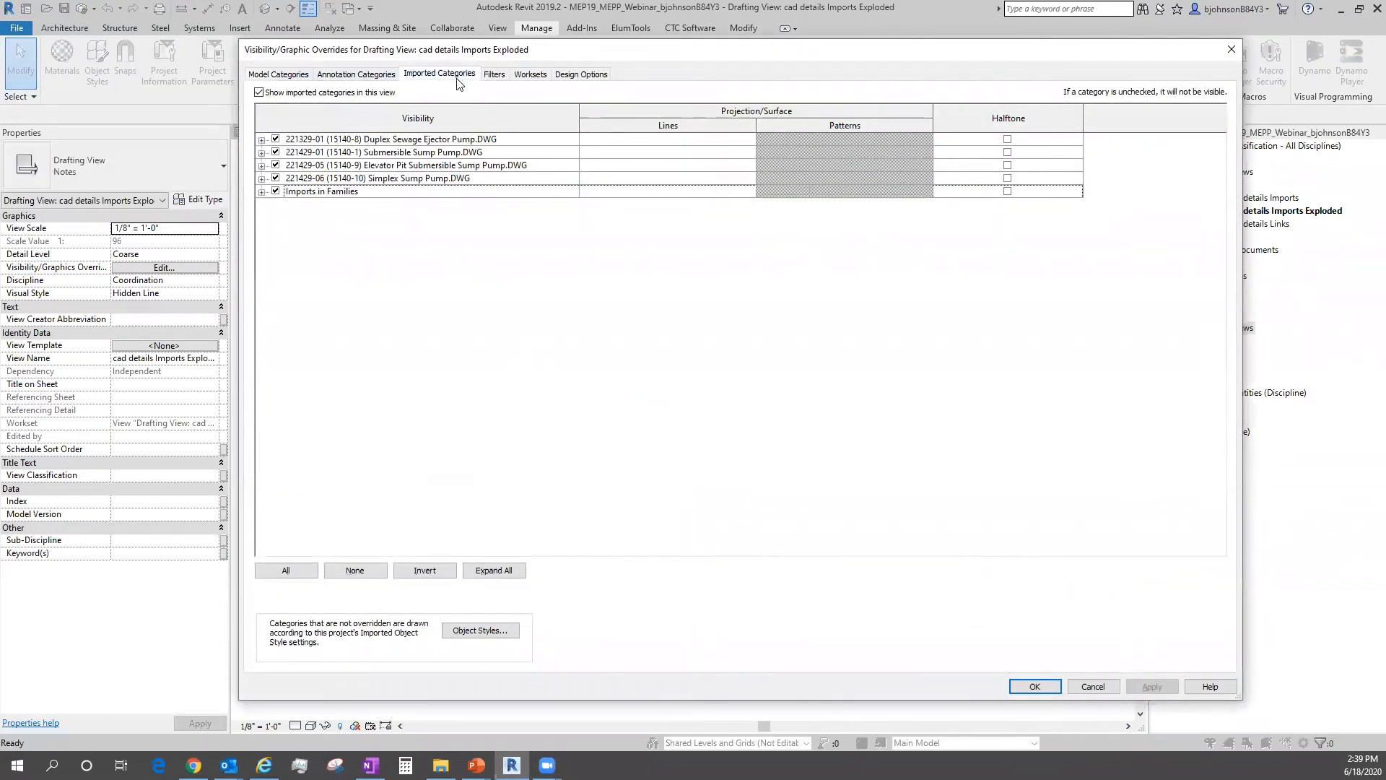
pyautogui.click(262, 140)
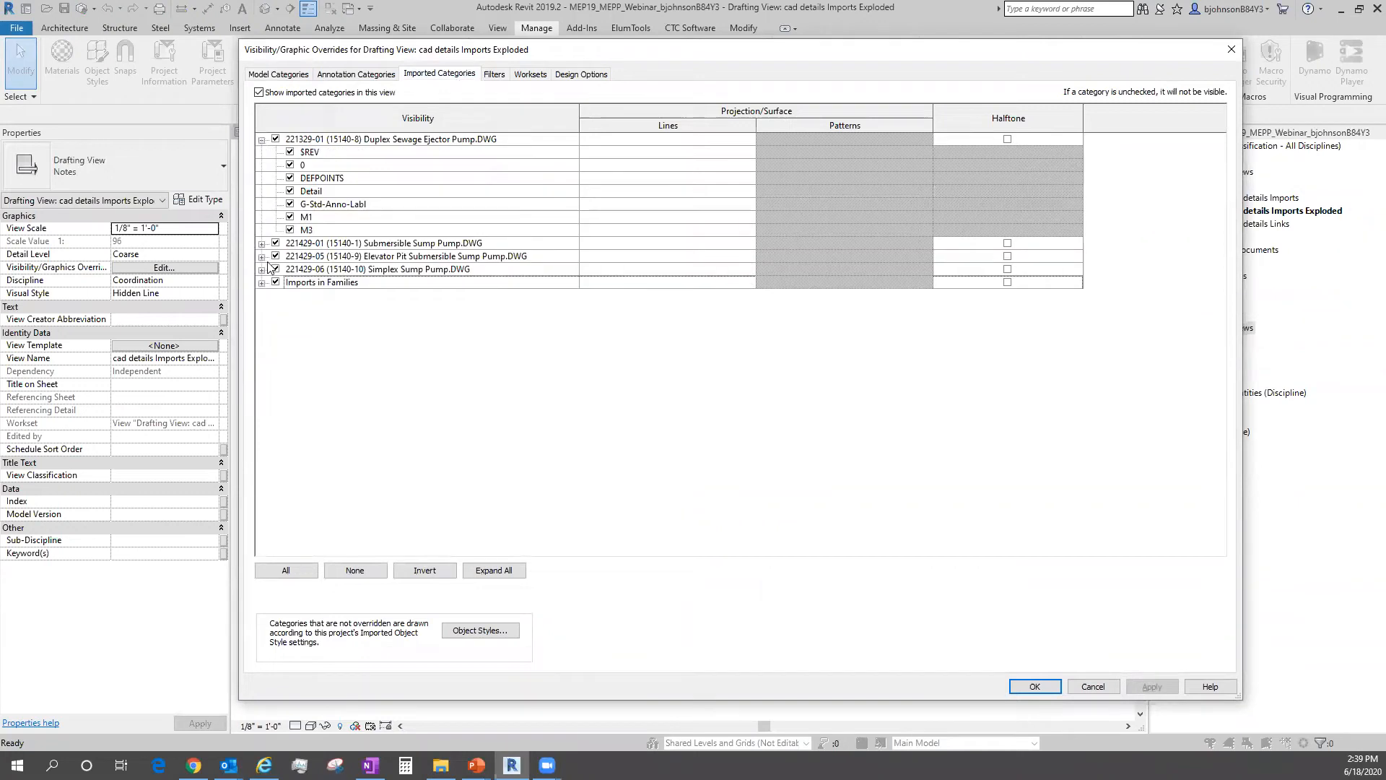
pyautogui.click(261, 244)
pyautogui.click(262, 334)
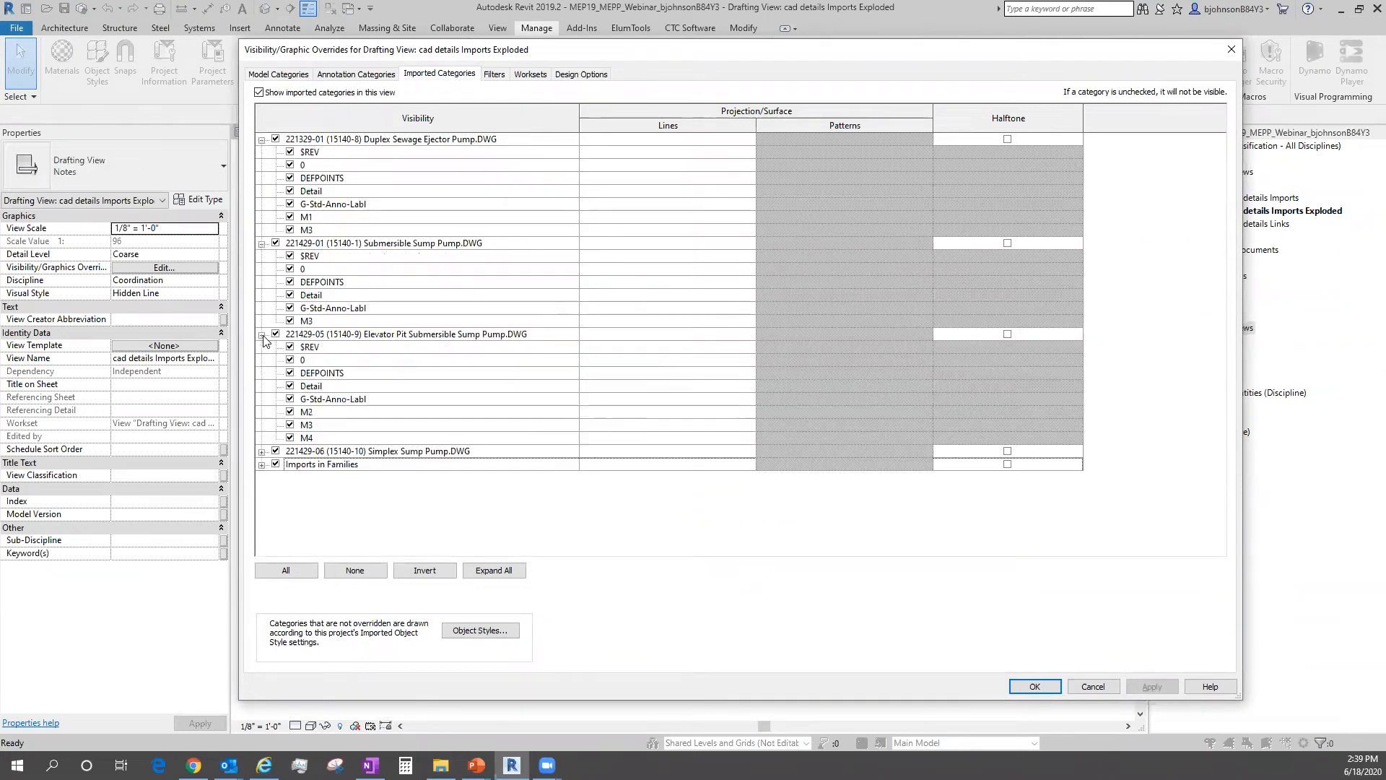
pyautogui.click(261, 451)
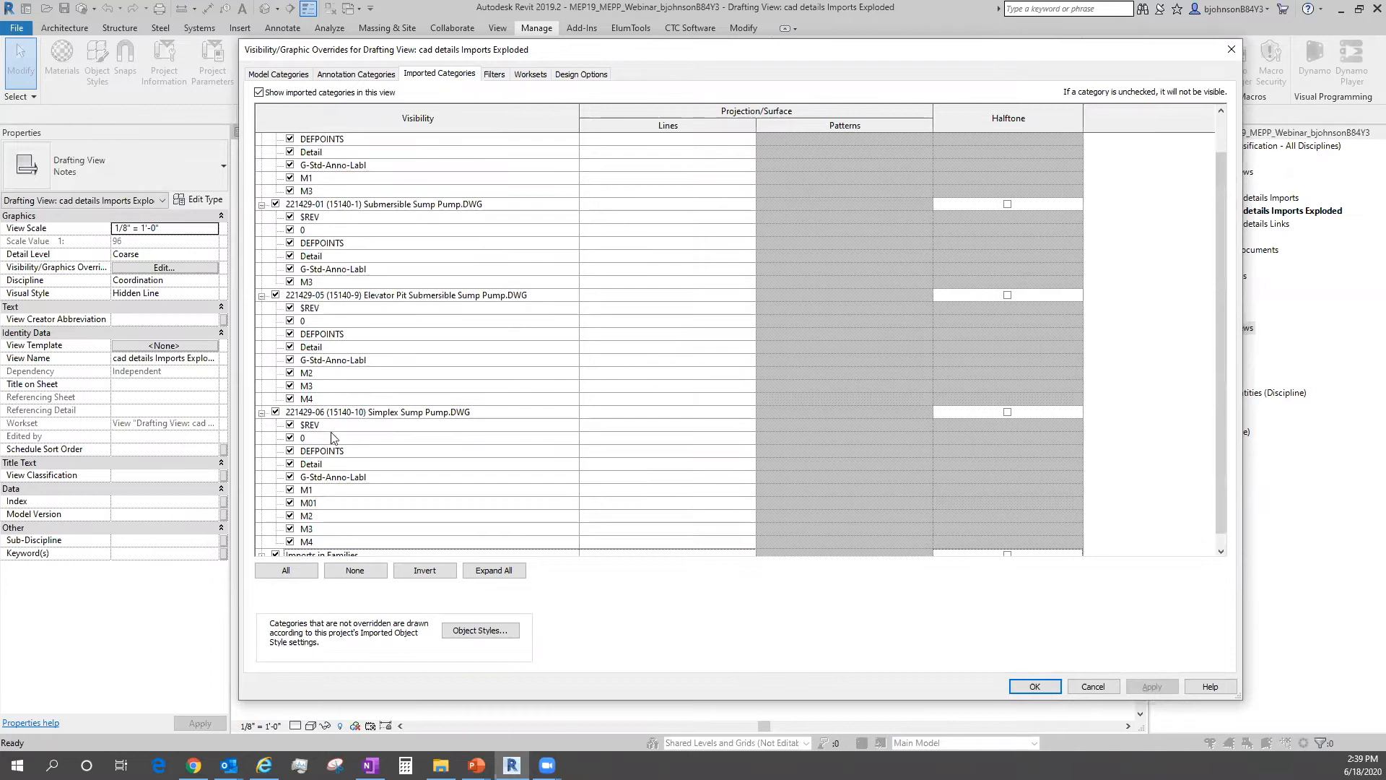
pyautogui.scroll(1, 365, 233)
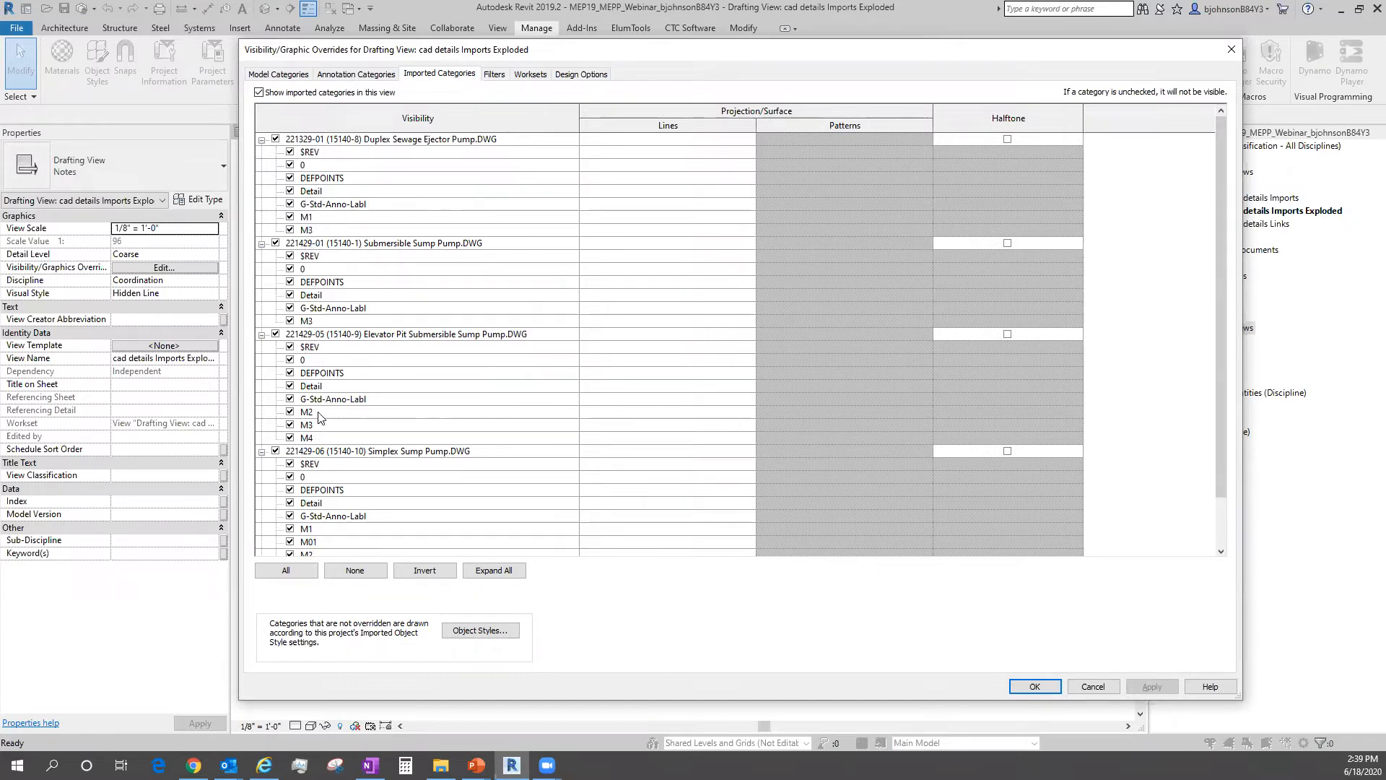
pyautogui.scroll(-2, 394, 497)
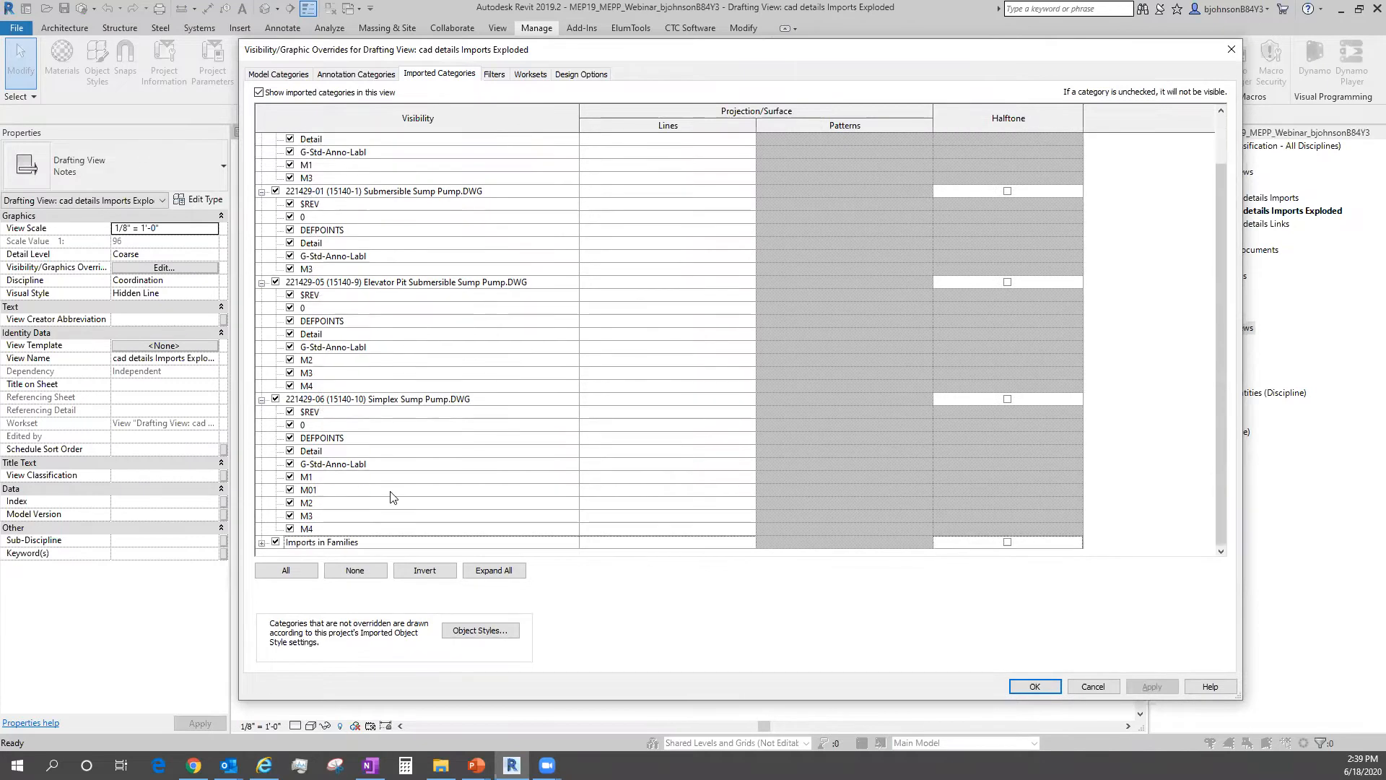
pyautogui.scroll(2, 393, 497)
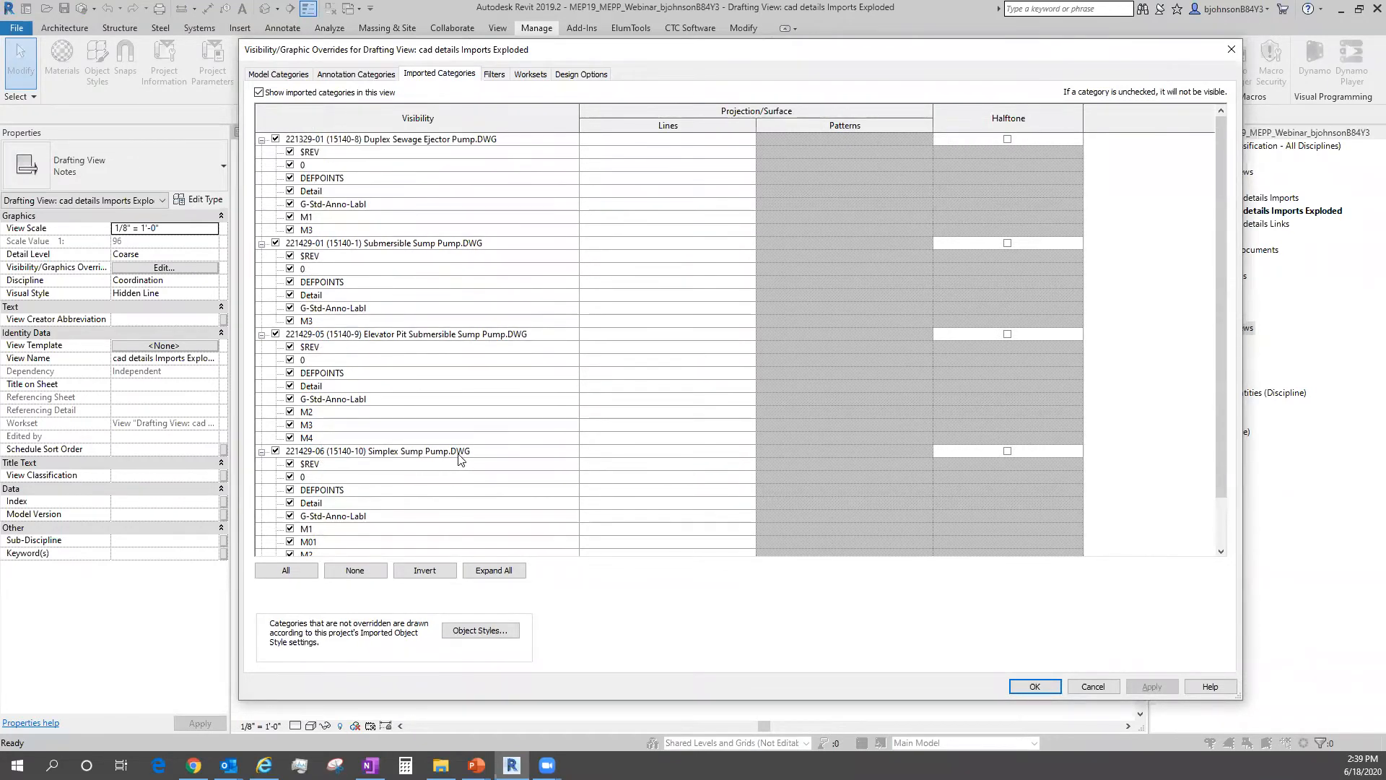
# Open the Object Styles for imported objects and expand the oil, grease, duplex and submersible pump imports to review their layers.
pyautogui.click(505, 631)
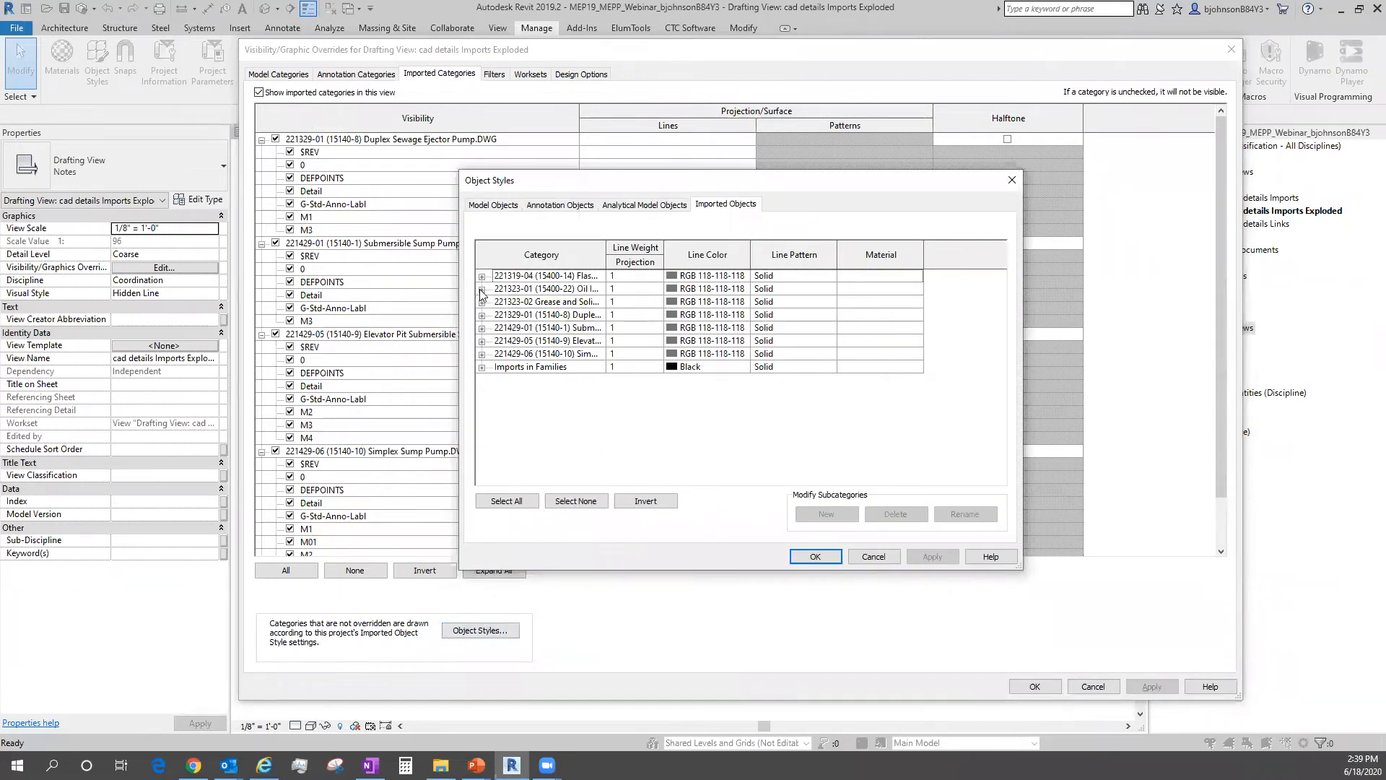
pyautogui.click(481, 289)
pyautogui.click(482, 393)
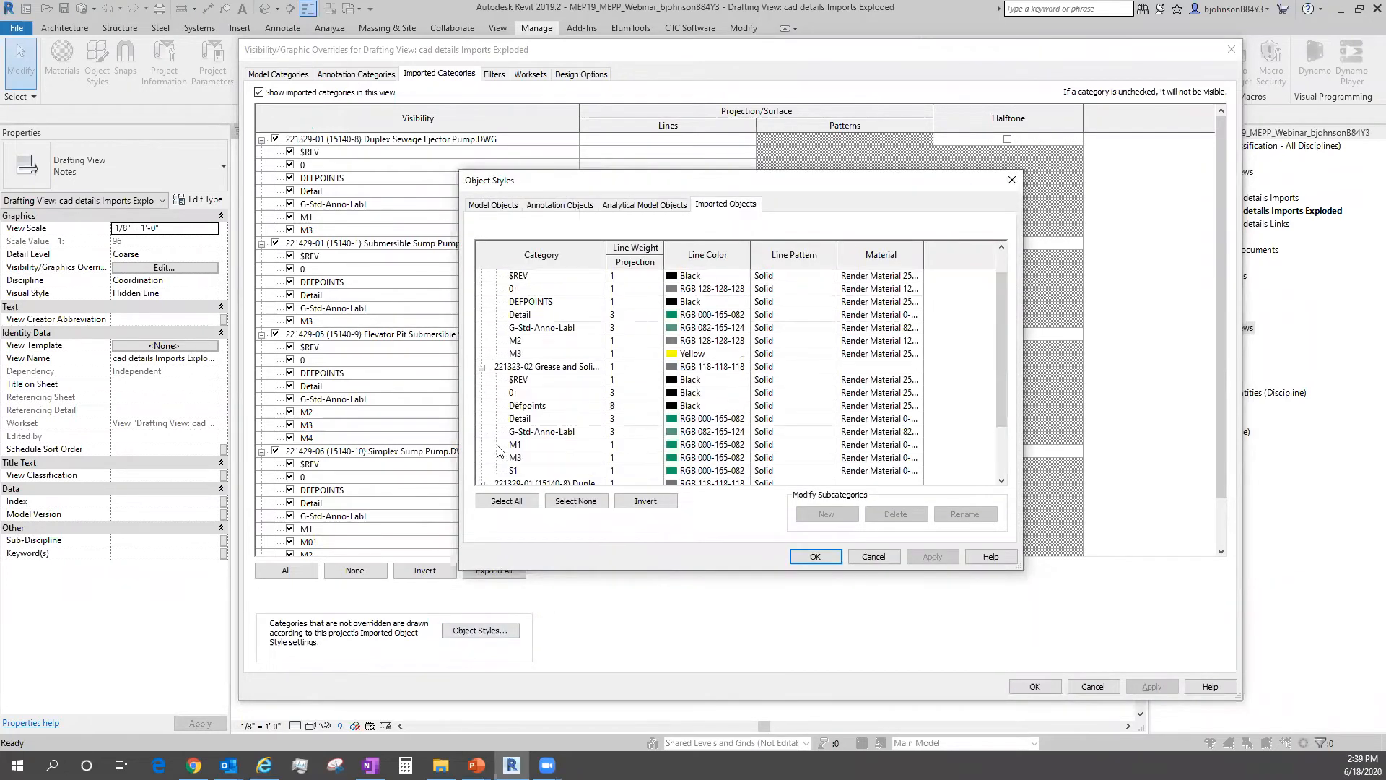
pyautogui.scroll(-2, 499, 447)
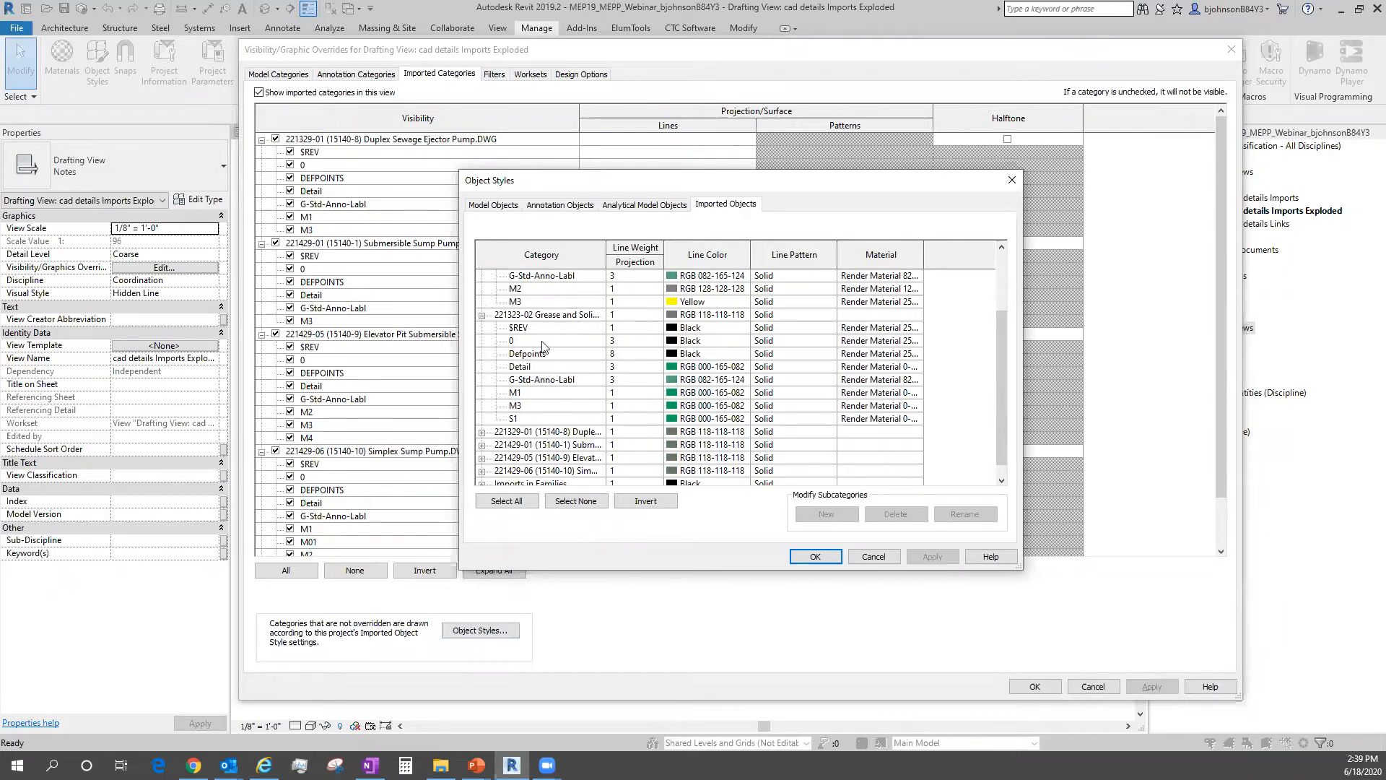
pyautogui.click(482, 432)
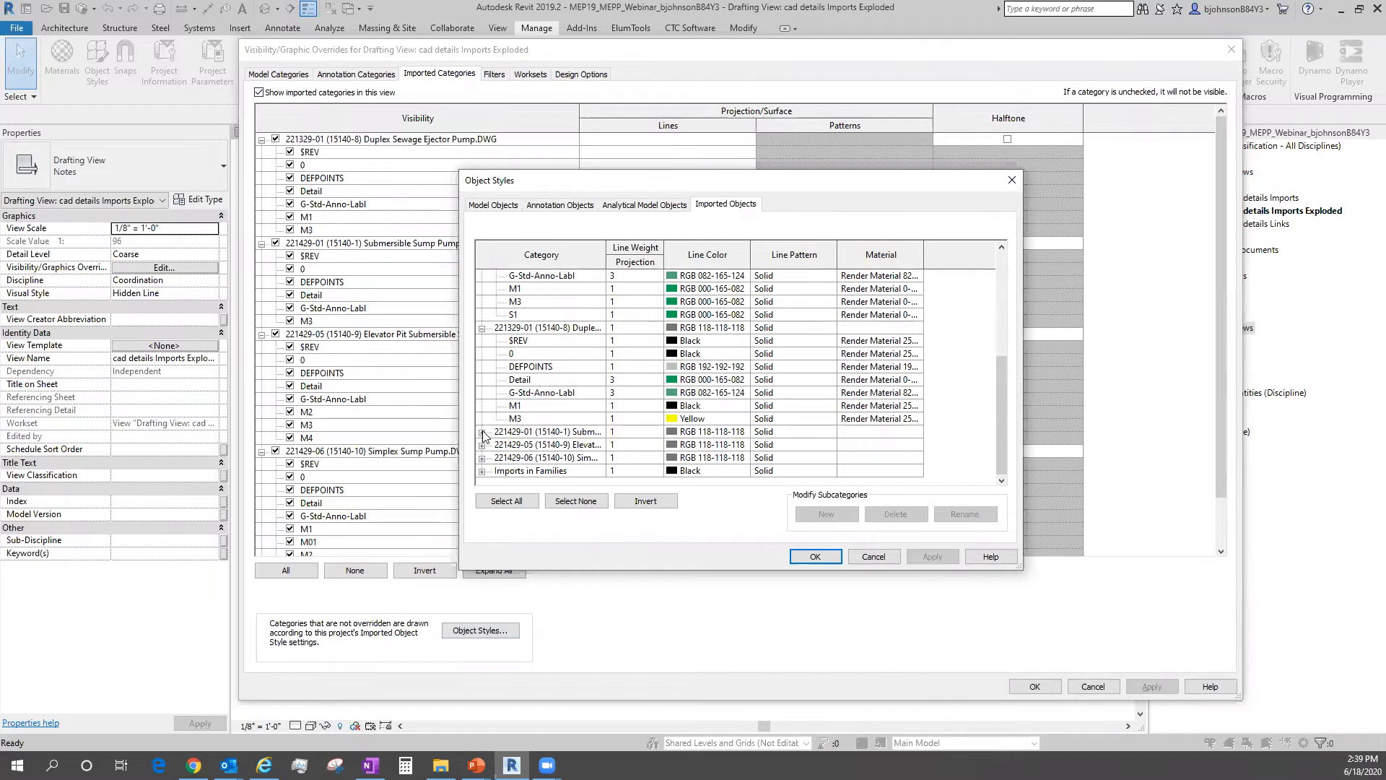
pyautogui.click(482, 432)
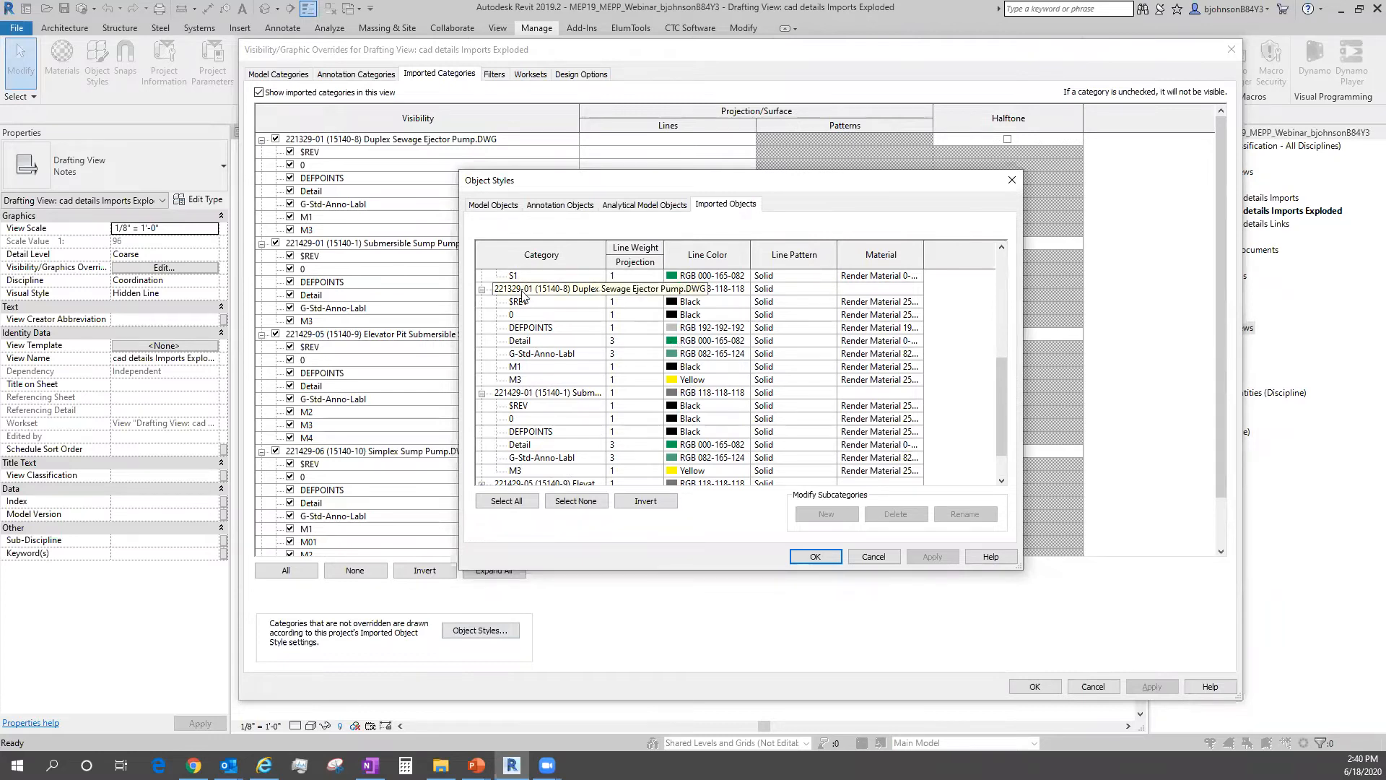
pyautogui.scroll(-1, 529, 451)
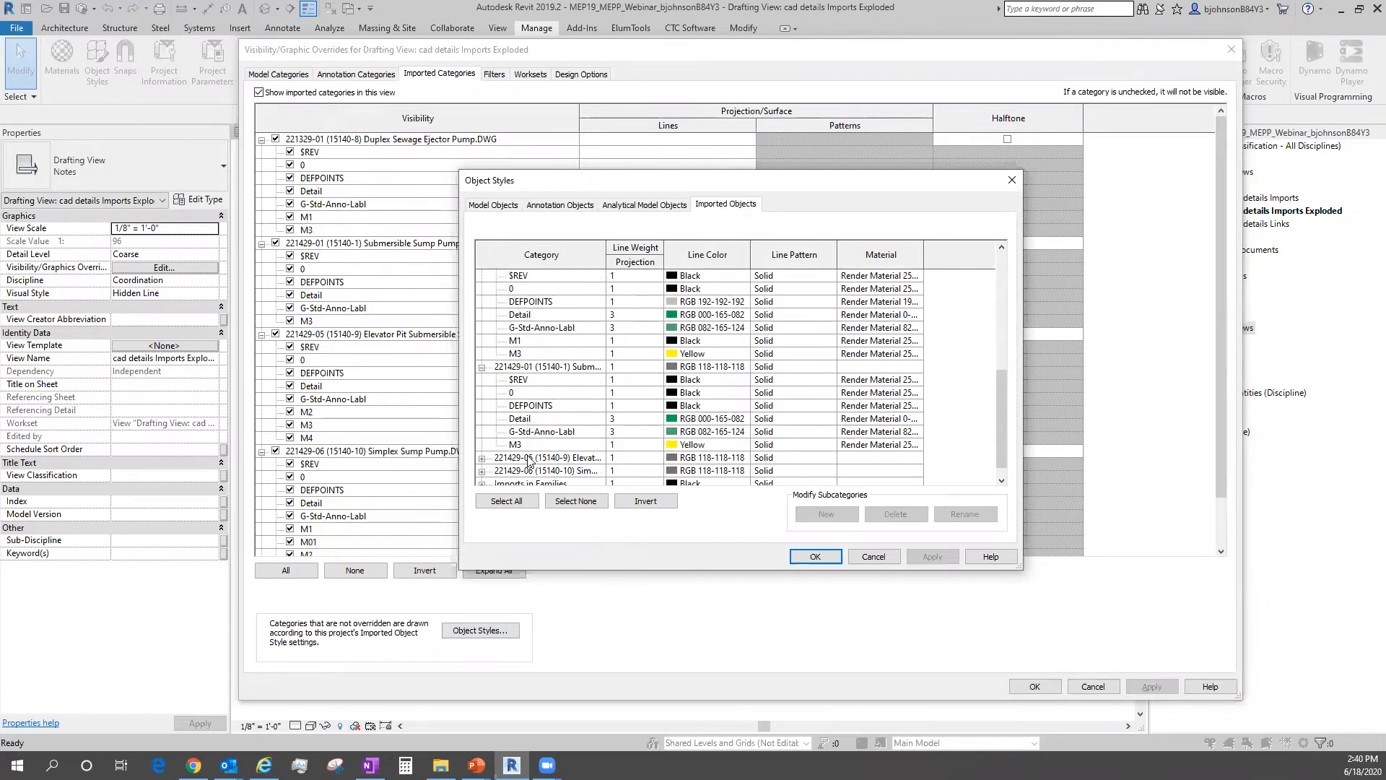
pyautogui.scroll(5, 530, 460)
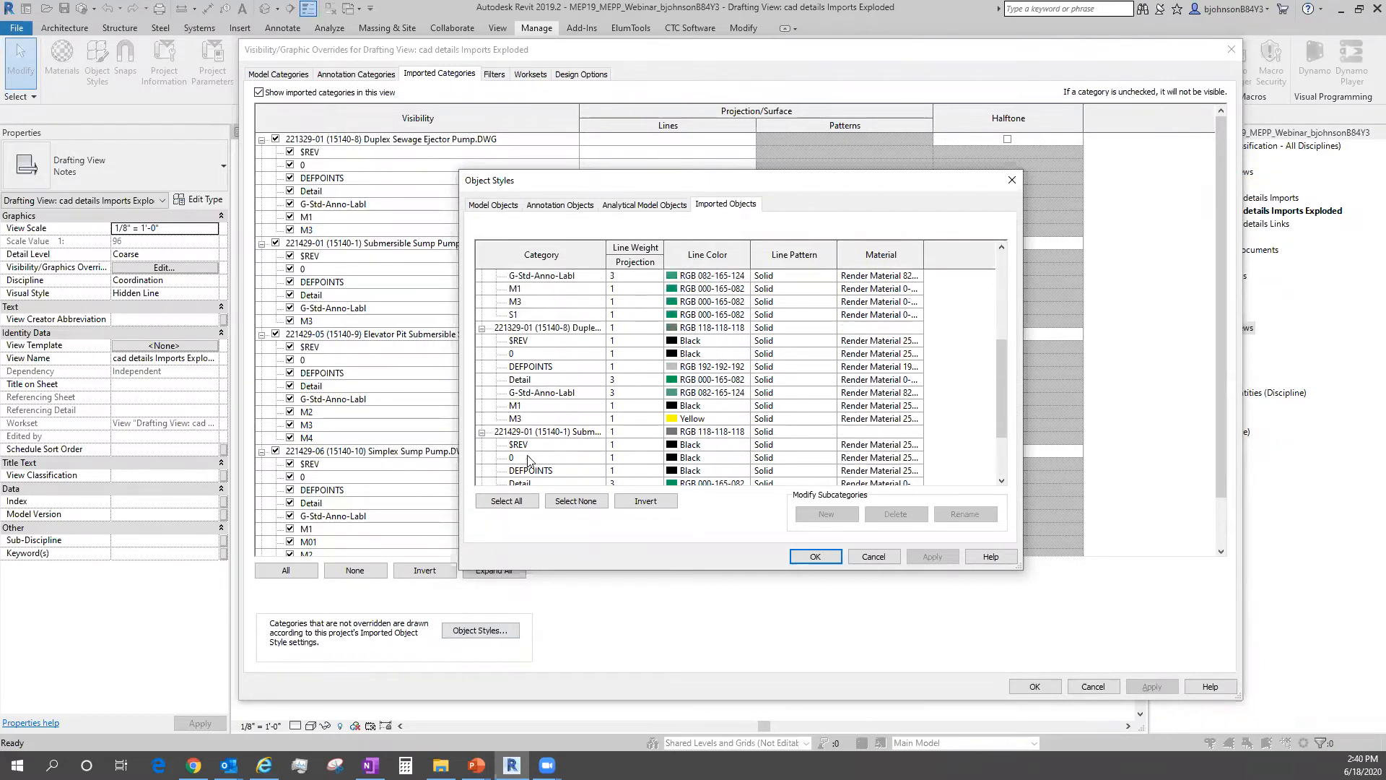
pyautogui.scroll(1, 530, 460)
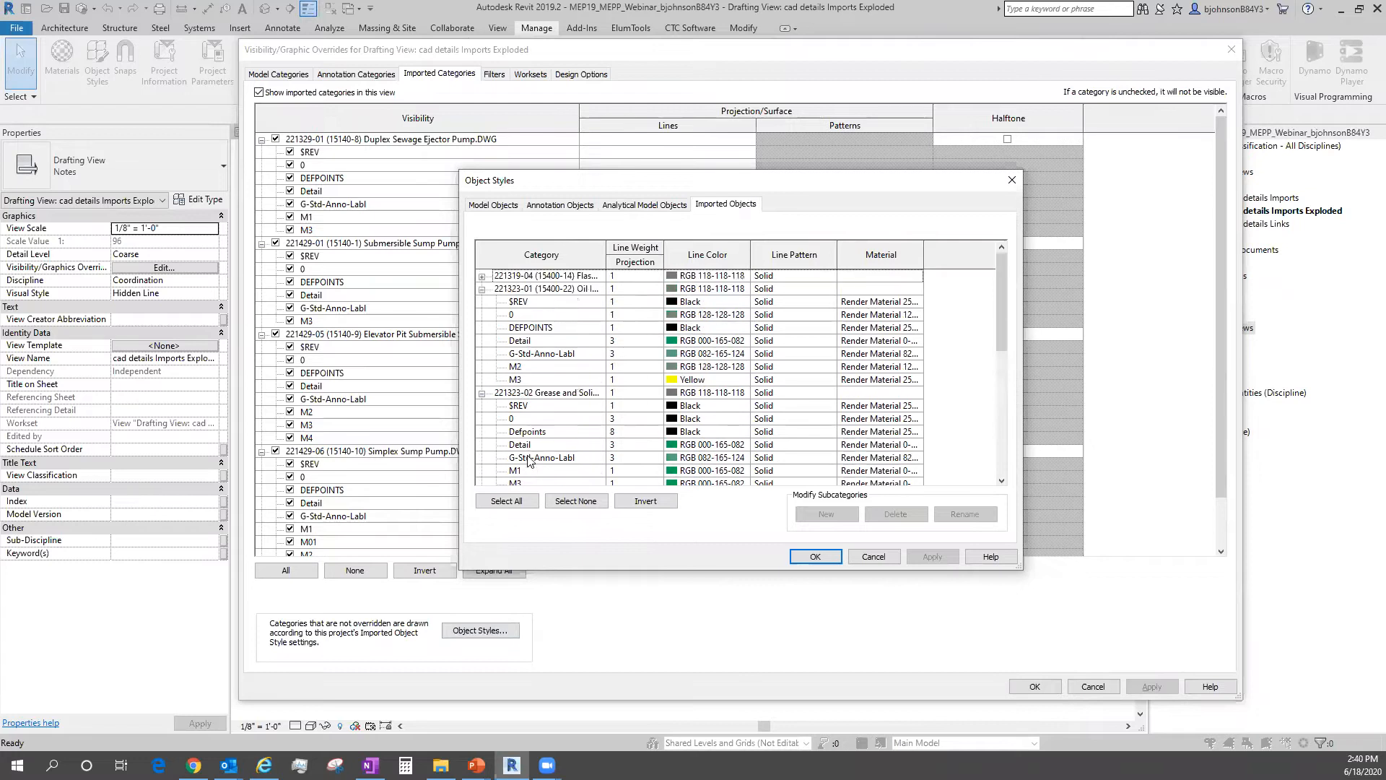
pyautogui.click(552, 303)
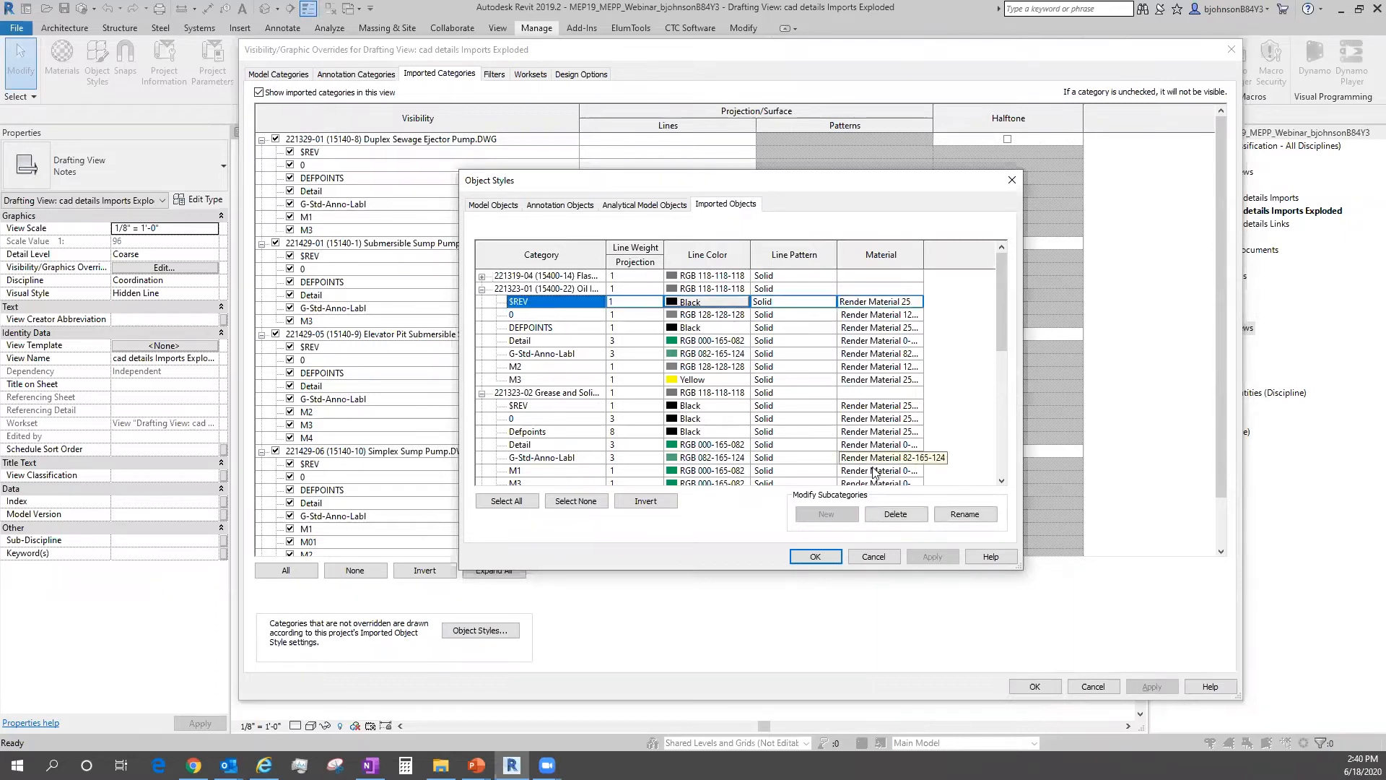
pyautogui.click(895, 514)
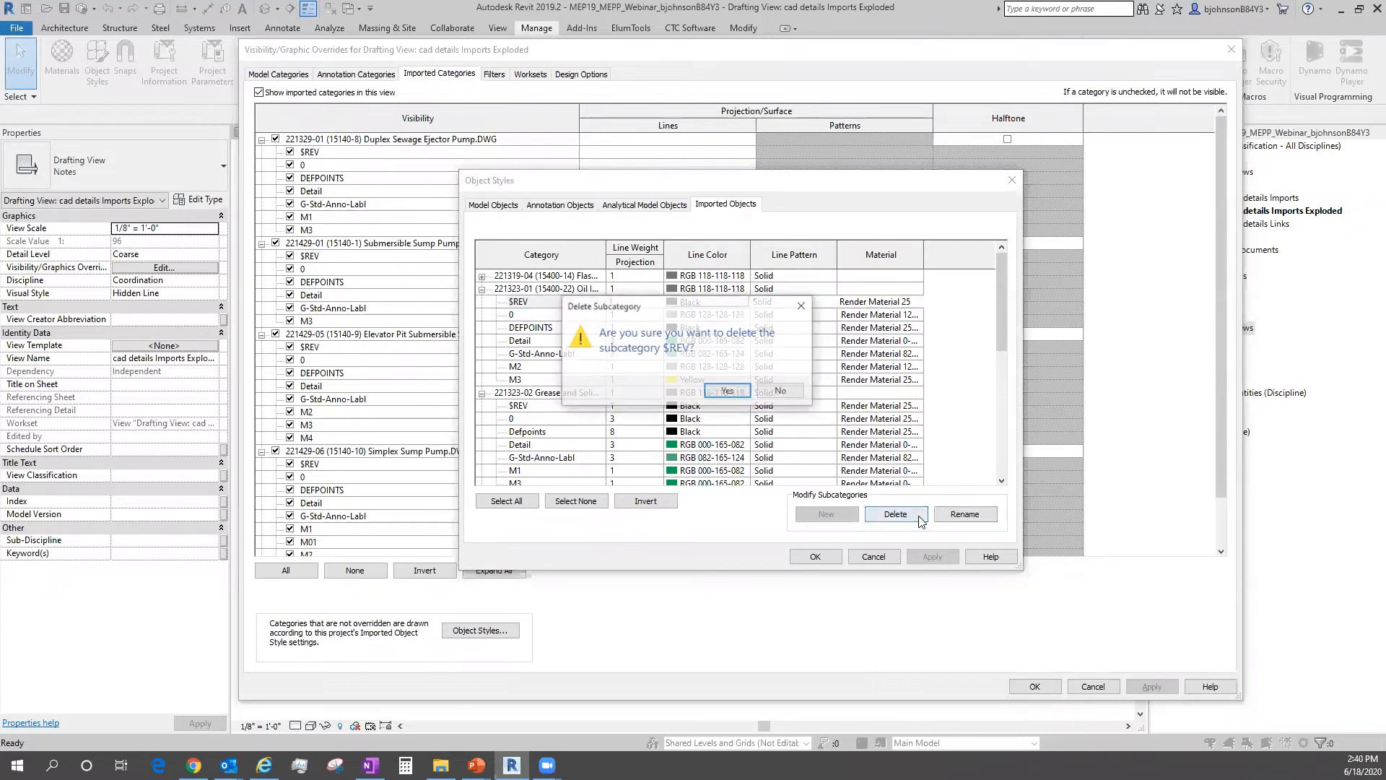
pyautogui.click(724, 392)
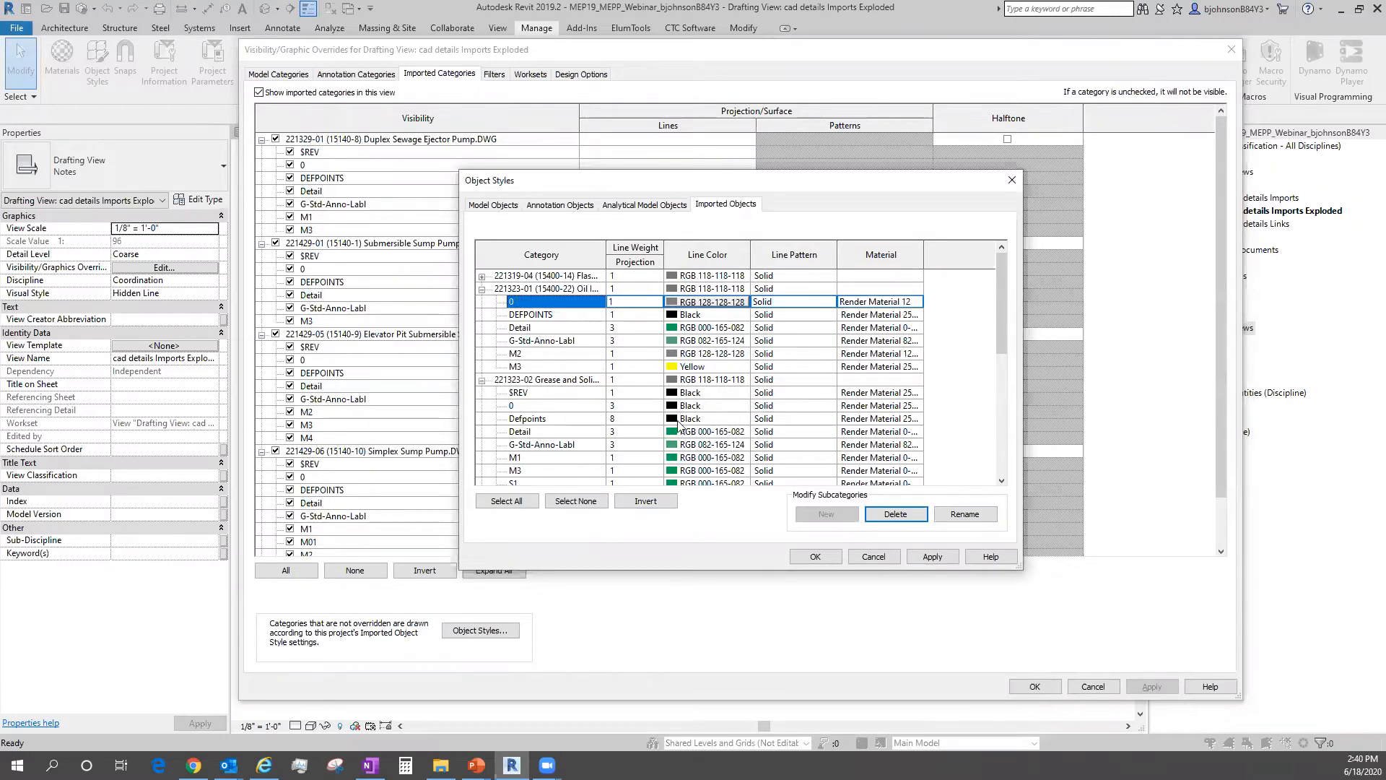
pyautogui.keyDown('shift'); pyautogui.click(543, 368); pyautogui.keyUp('shift')
pyautogui.click(894, 516)
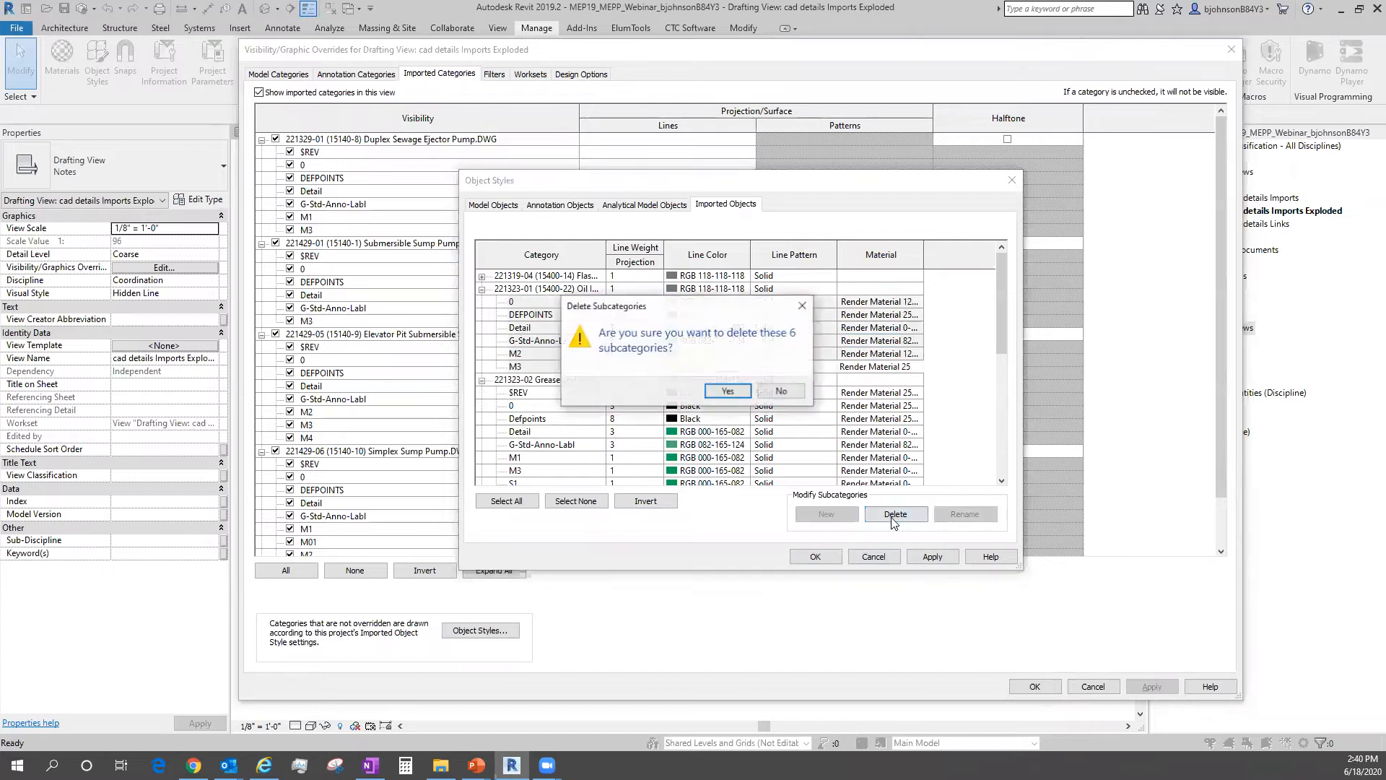
pyautogui.click(729, 392)
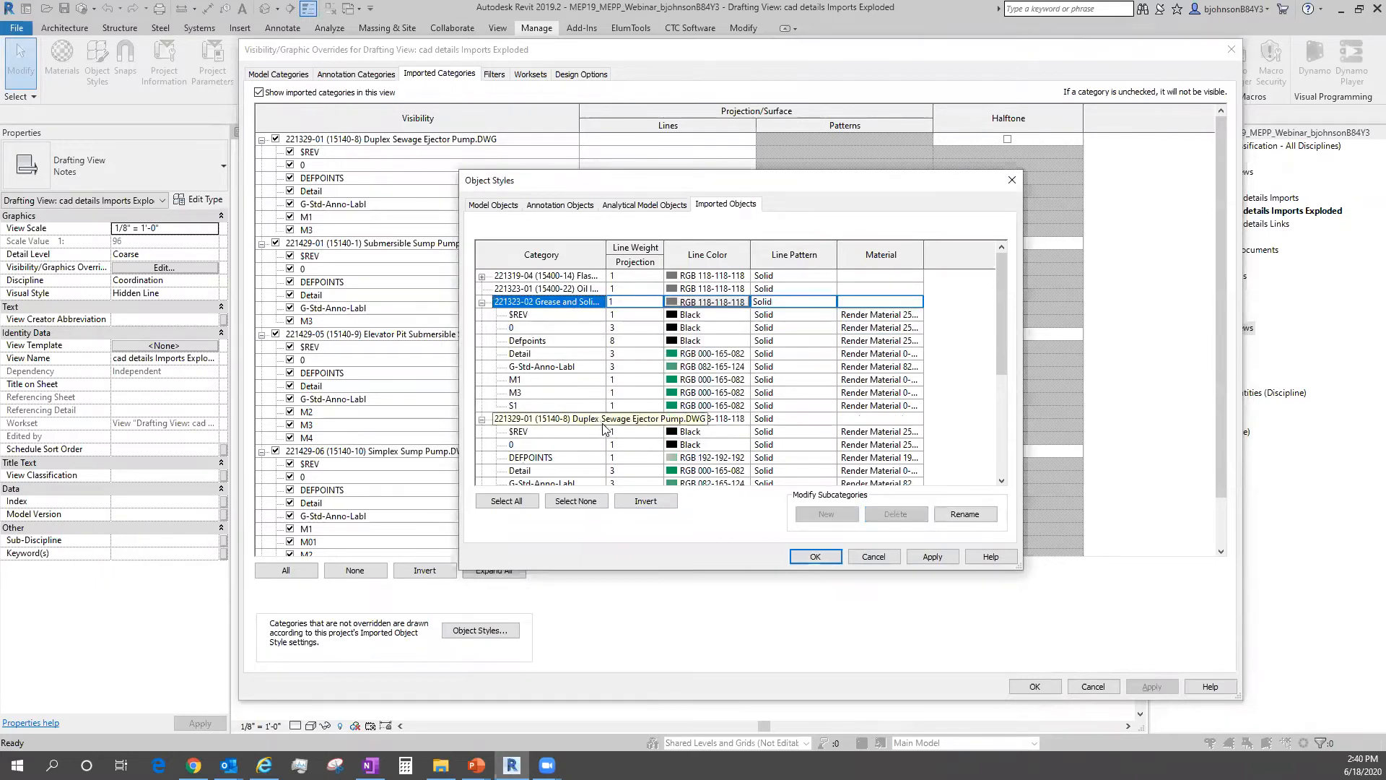
# Delete all subcategories, $REV through S1, from the 221323-02 grease import.
pyautogui.click(529, 406)
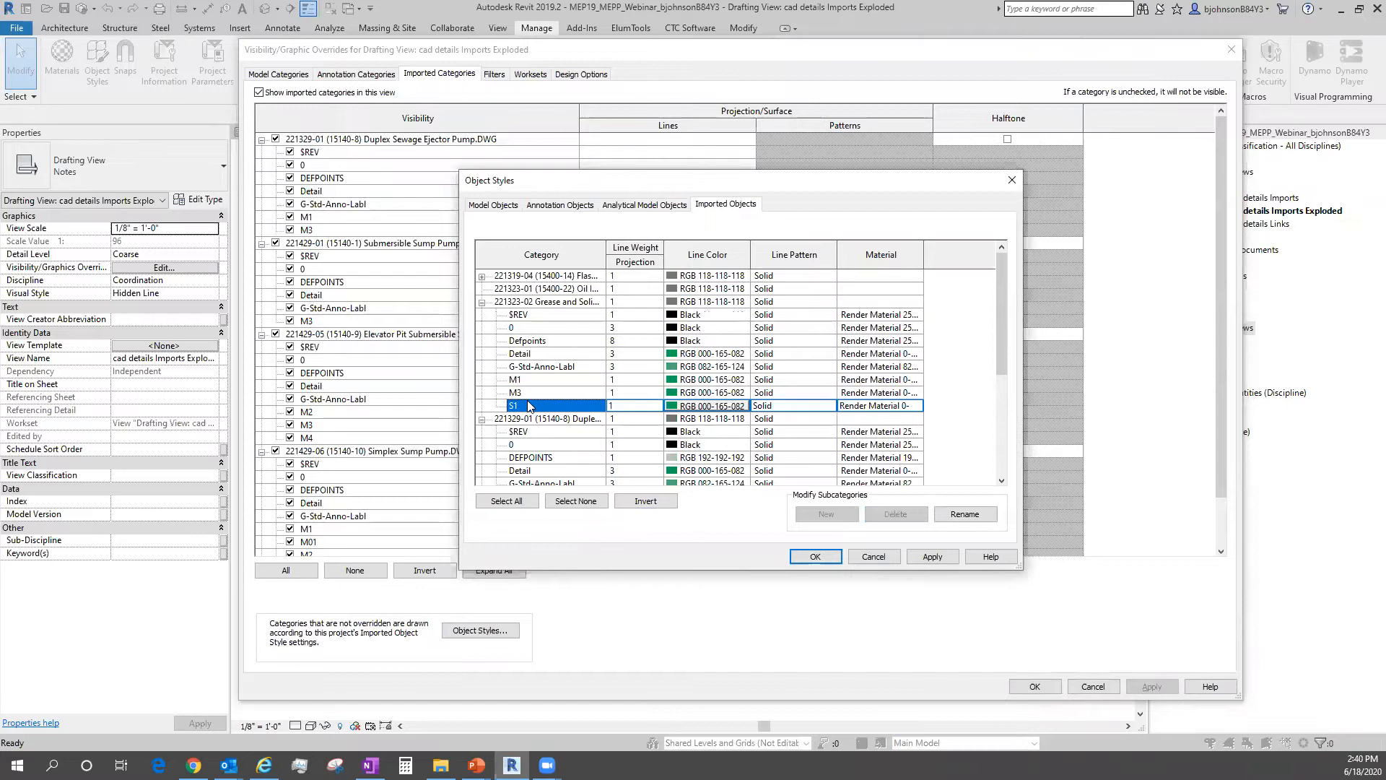
pyautogui.keyDown('shift'); pyautogui.click(544, 316); pyautogui.keyUp('shift')
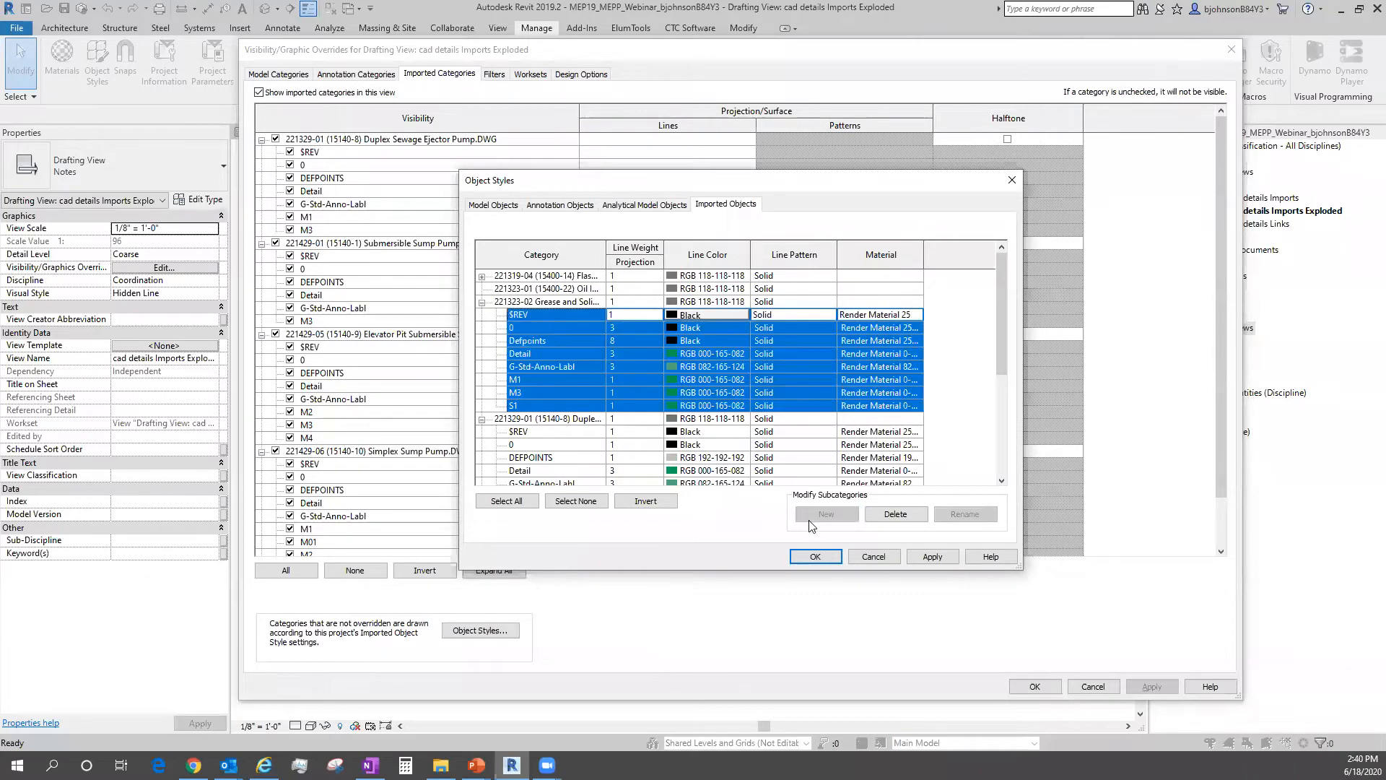
pyautogui.click(893, 515)
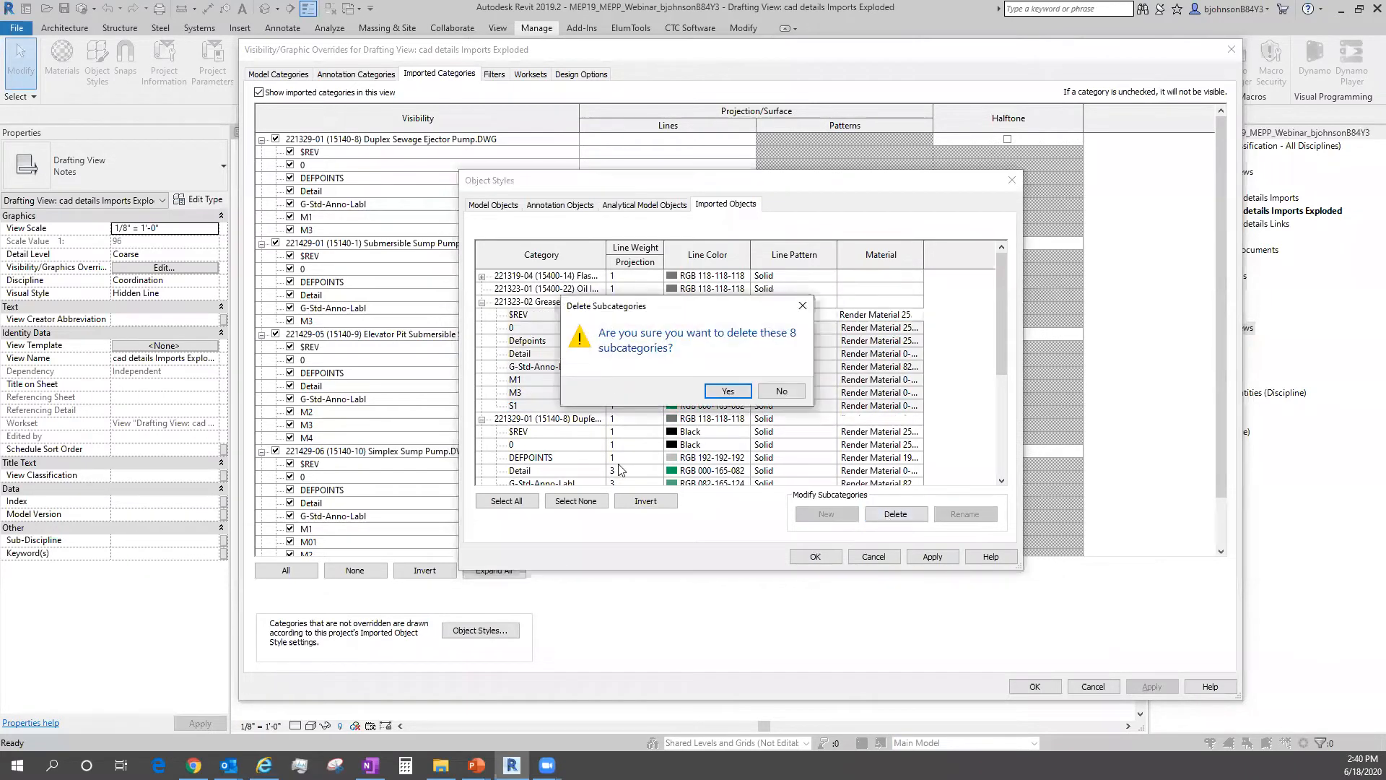
pyautogui.click(727, 391)
# Delete $REV and DEFPOINTS through M3 from the Submersible Sump Pump import, discard the object style changes and close the visibility overrides.
pyautogui.scroll(-1, 548, 394)
pyautogui.click(546, 394)
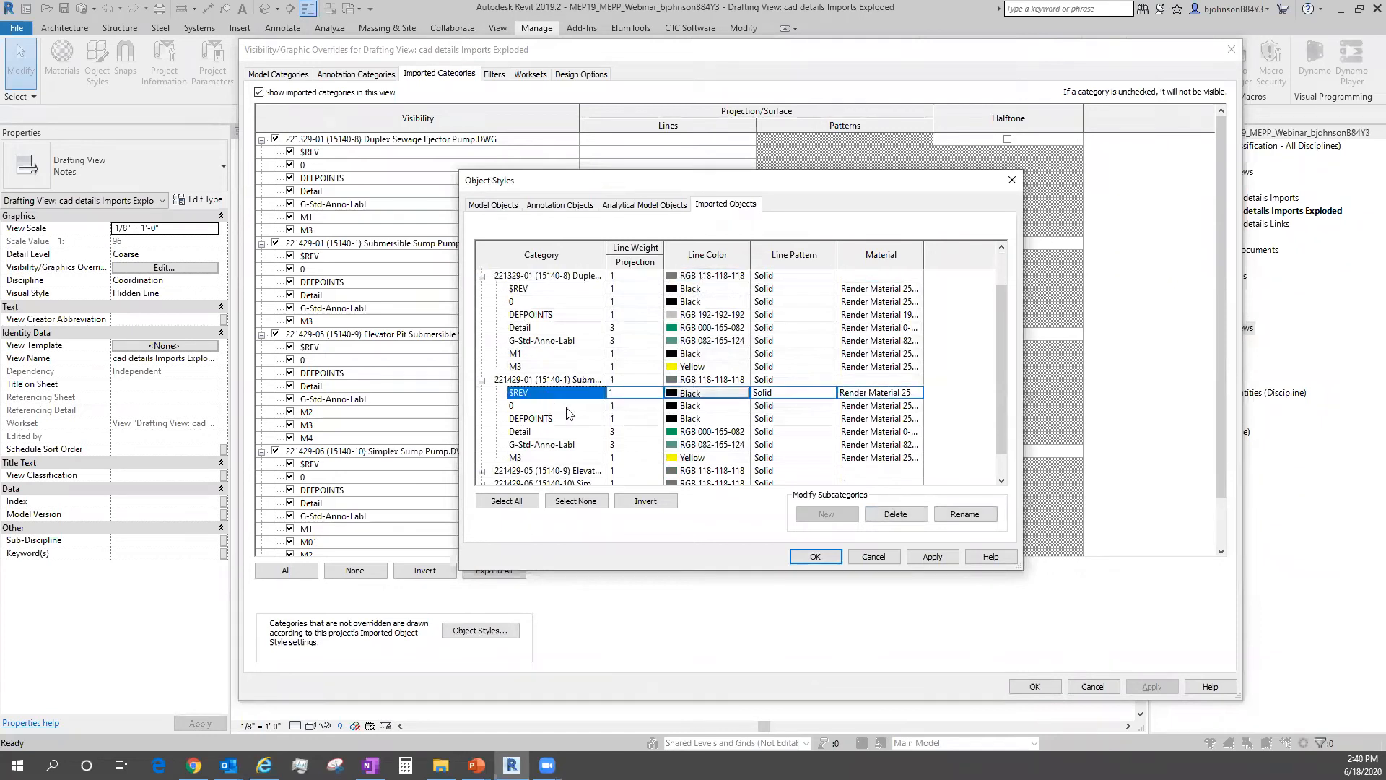
pyautogui.click(896, 513)
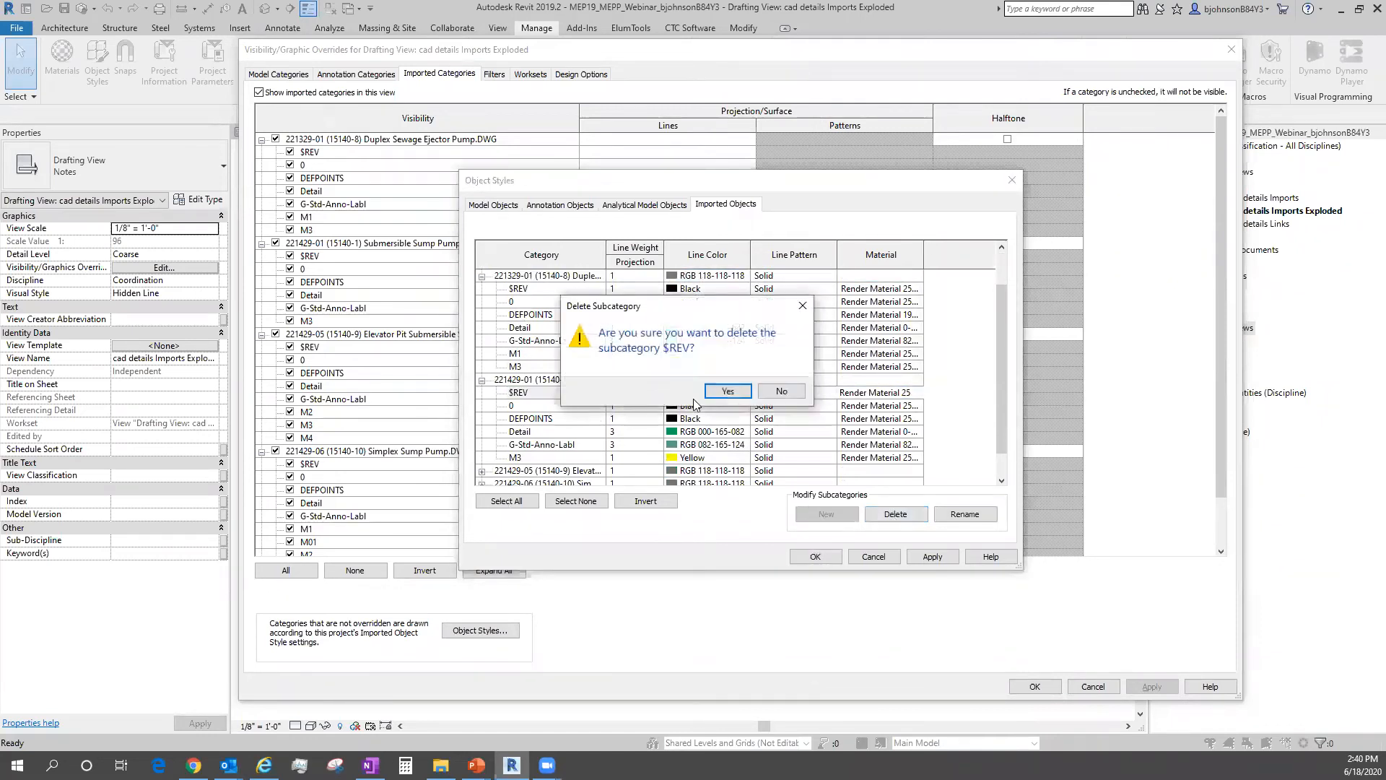
pyautogui.click(727, 390)
pyautogui.click(552, 407)
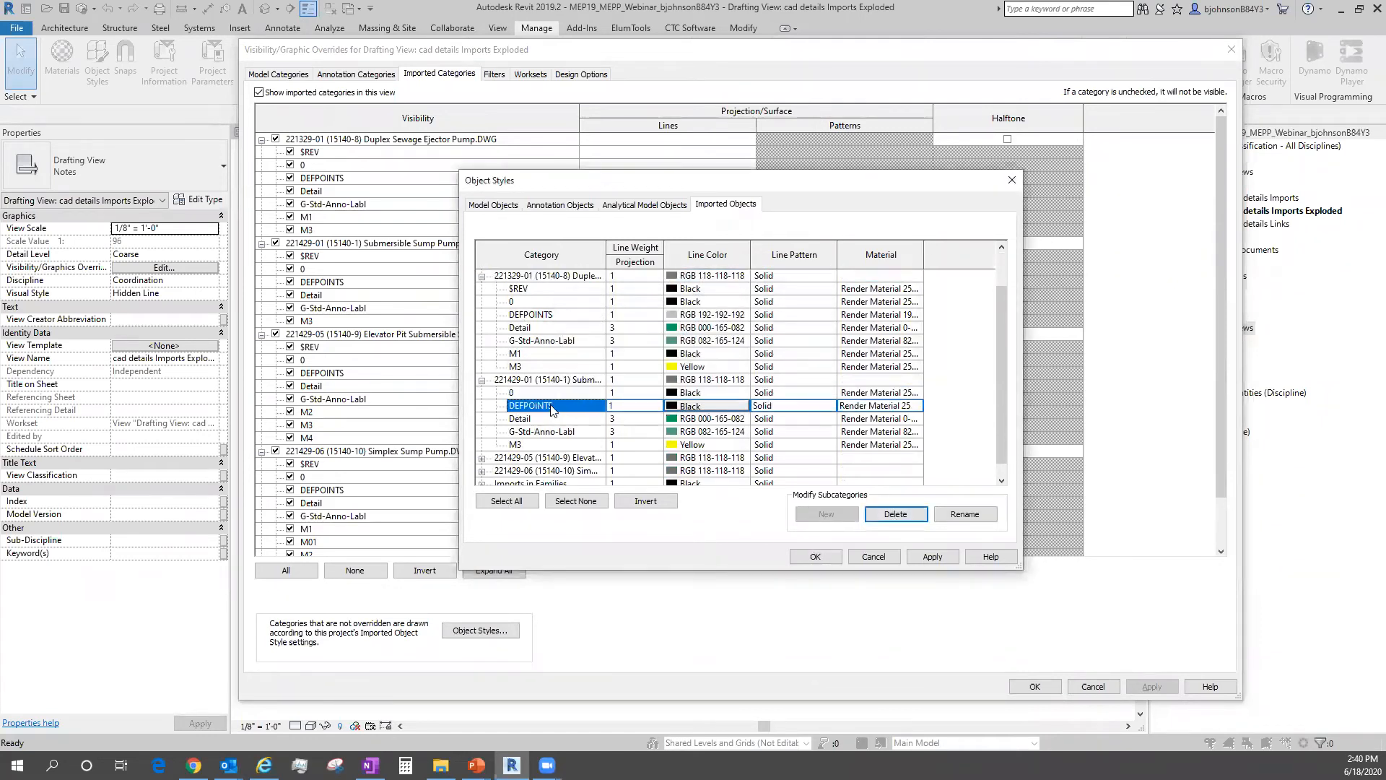
pyautogui.keyDown('shift'); pyautogui.click(540, 445); pyautogui.keyUp('shift')
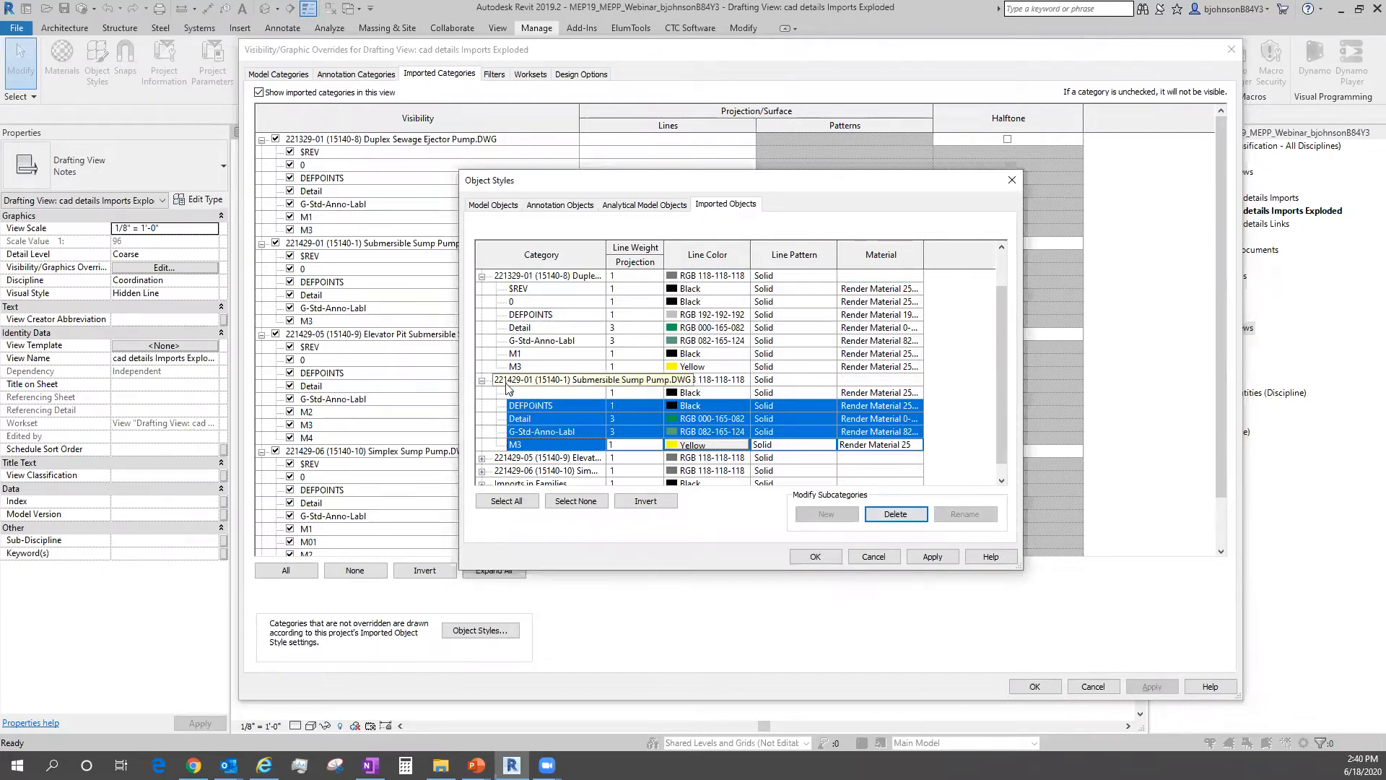
pyautogui.click(895, 514)
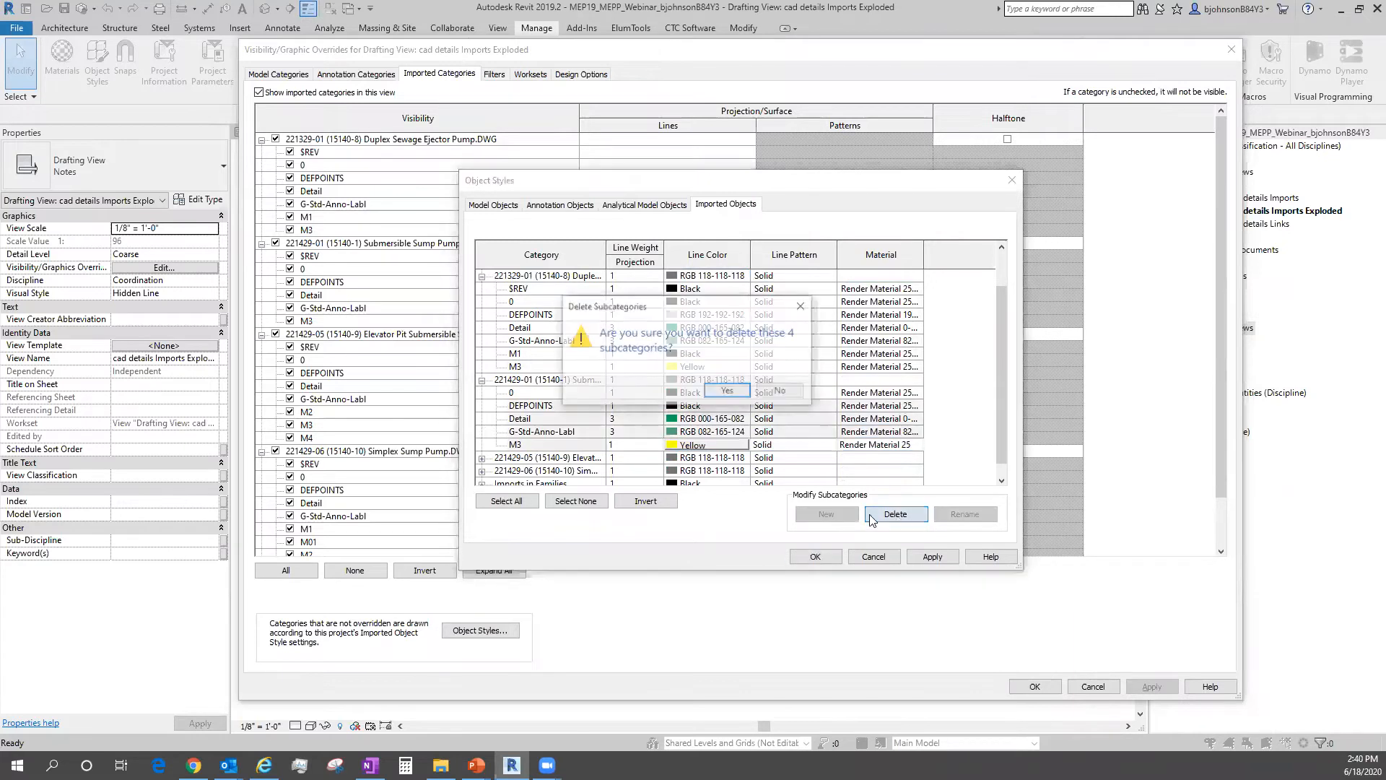
pyautogui.click(727, 397)
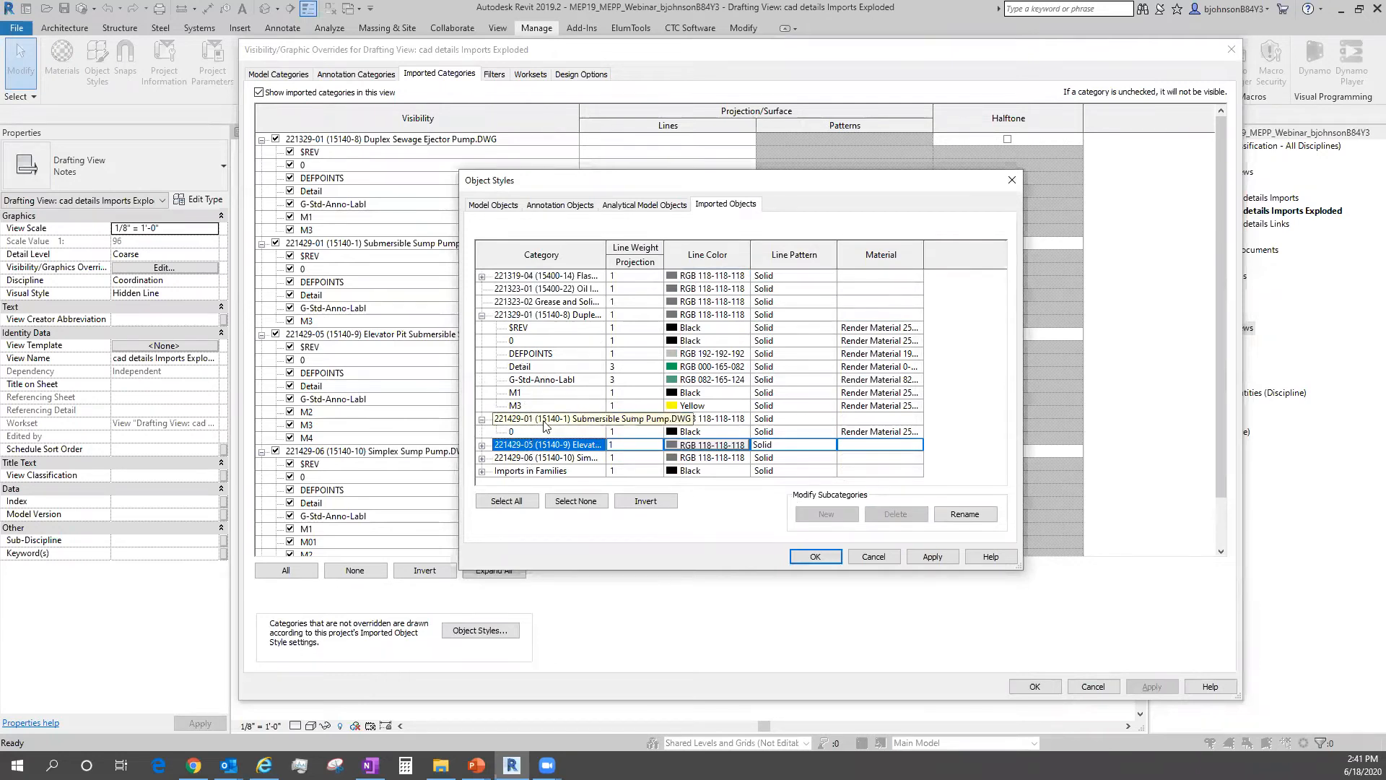
pyautogui.click(873, 556)
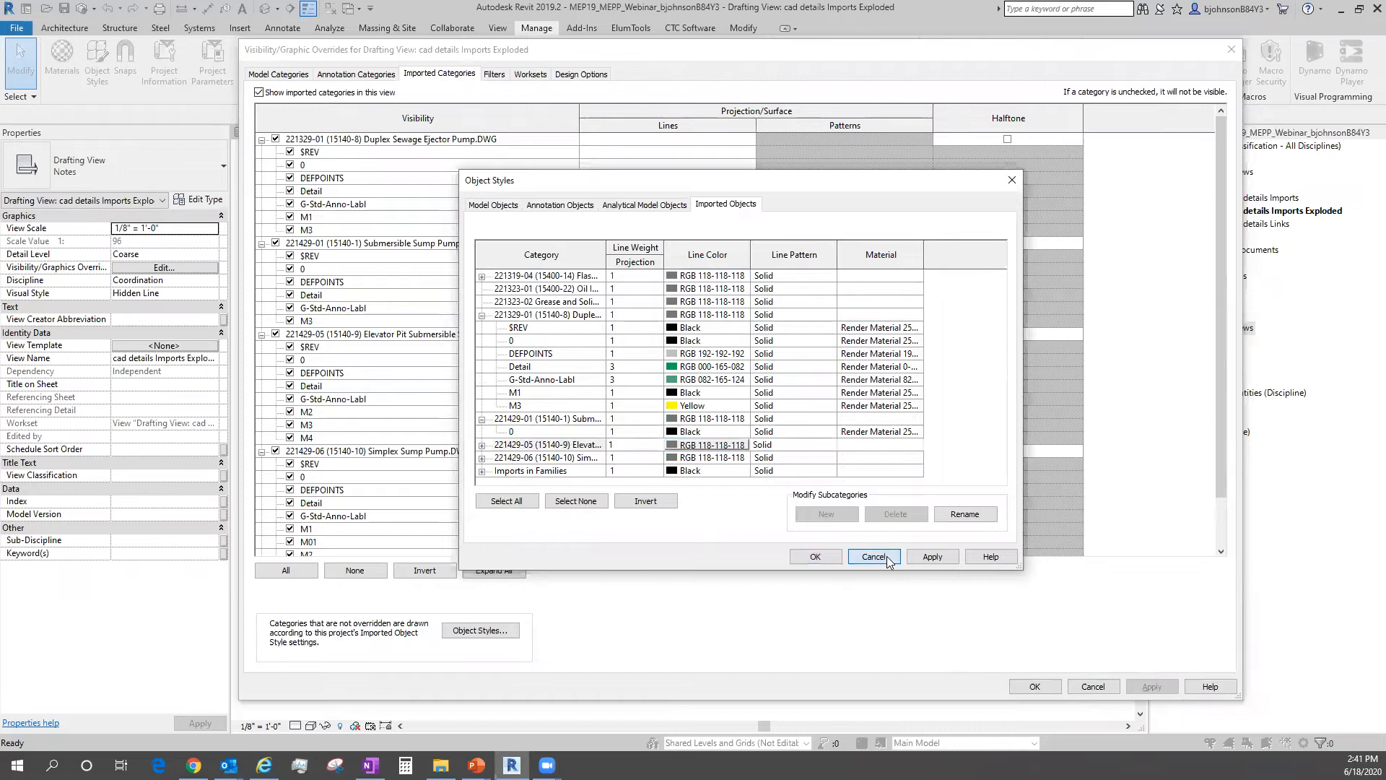
pyautogui.click(1034, 687)
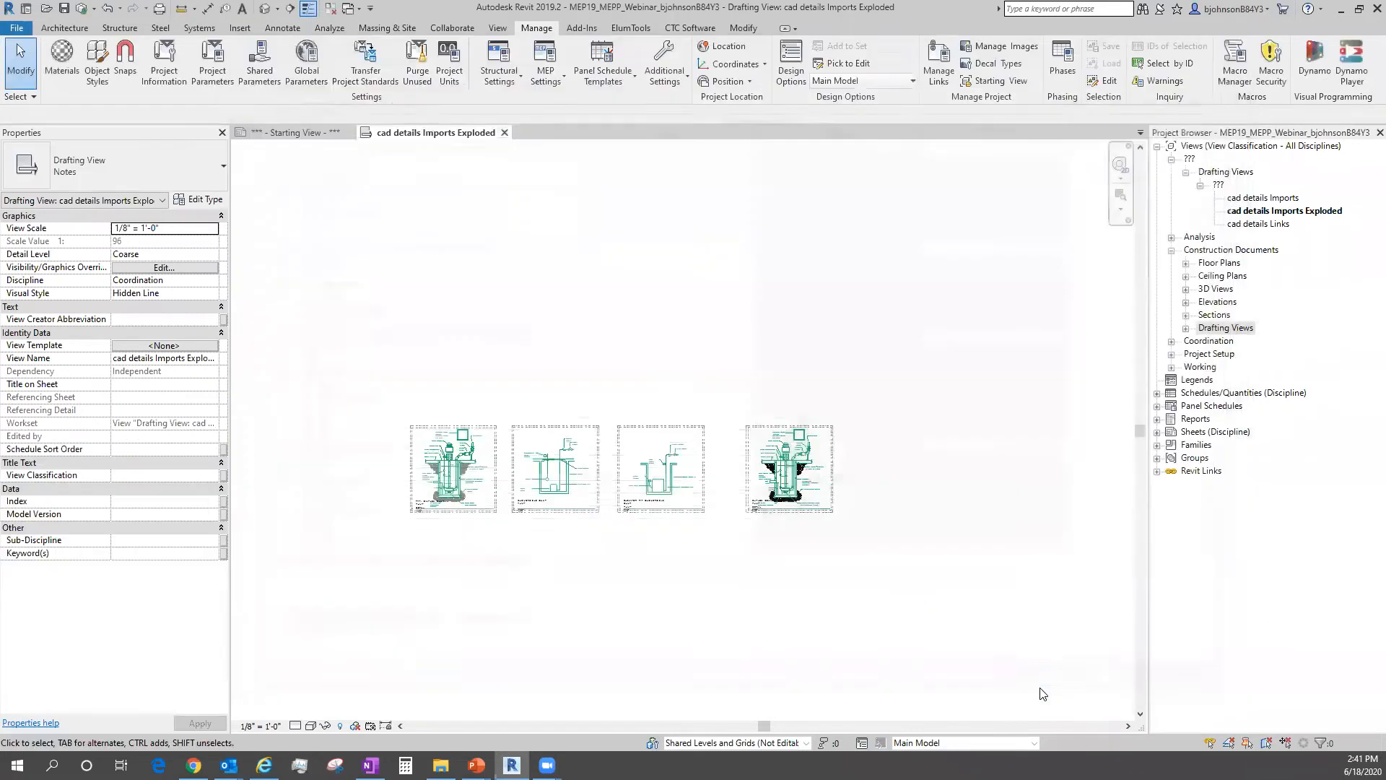
pyautogui.scroll(3, 749, 447)
pyautogui.scroll(-3, 748, 447)
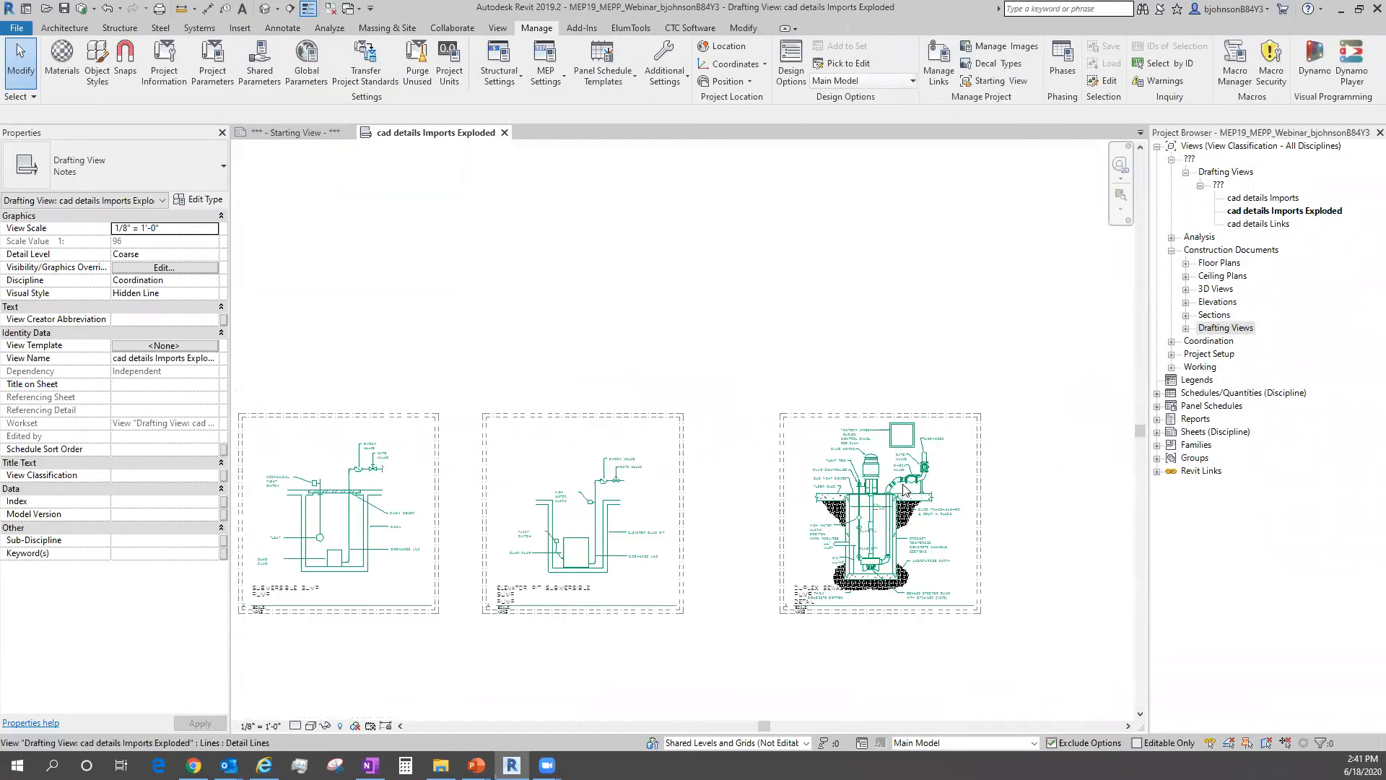
pyautogui.scroll(3, 339, 489)
pyautogui.scroll(-3, 340, 490)
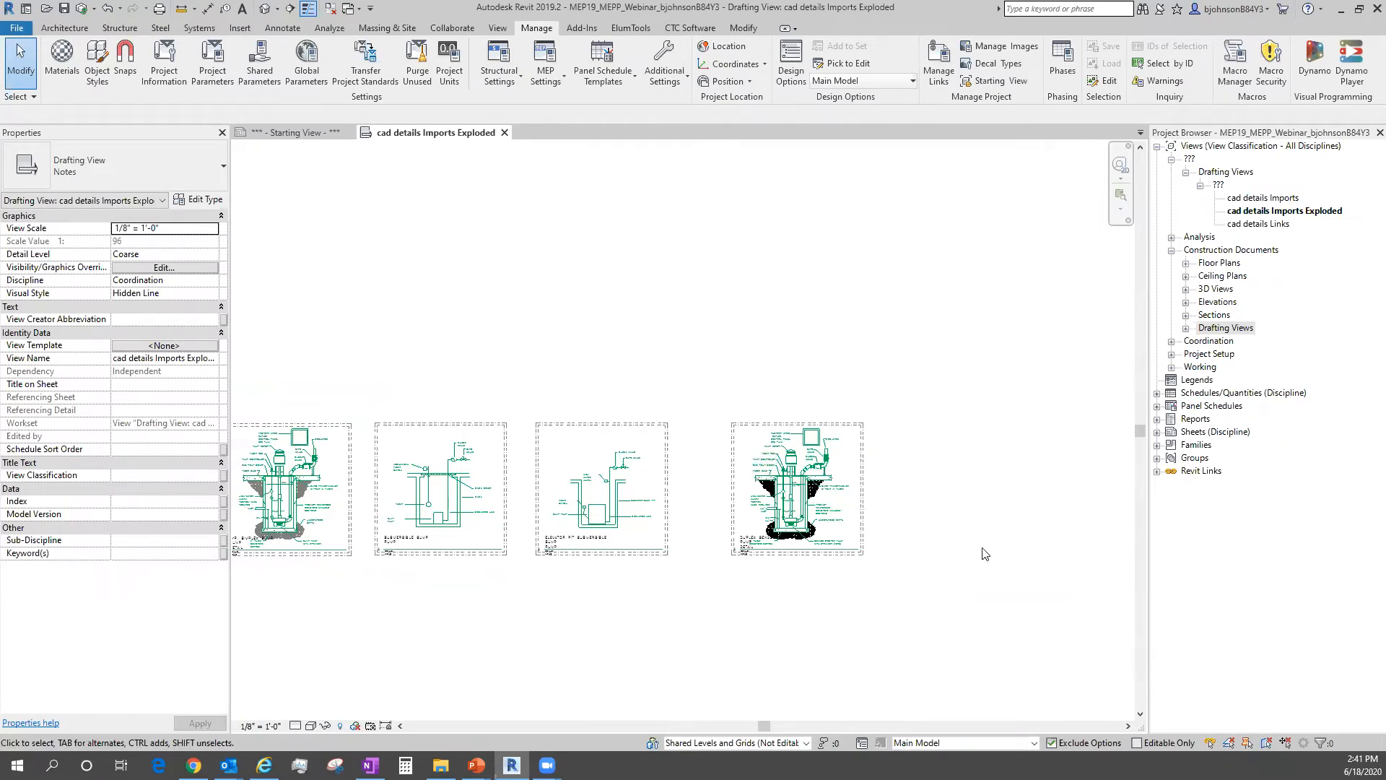
pyautogui.scroll(-2, 983, 393)
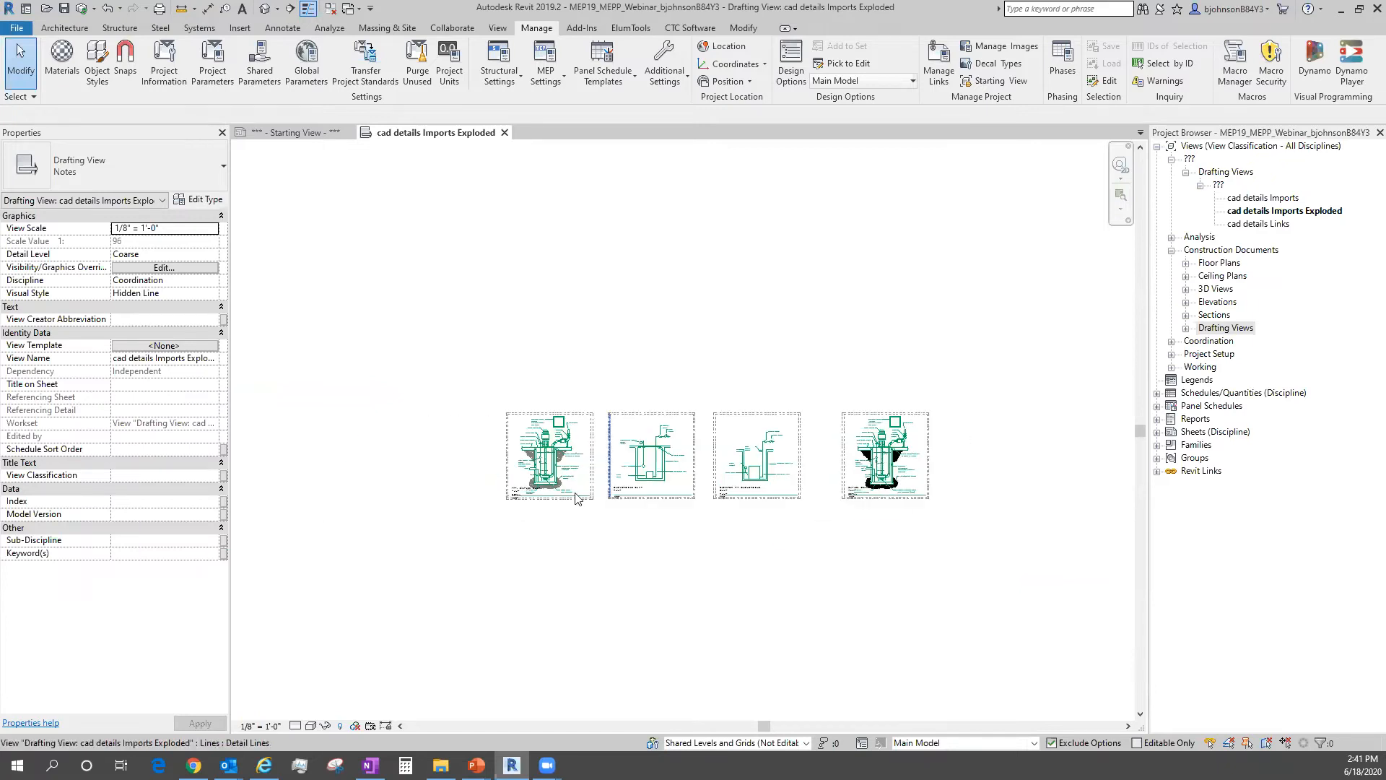
pyautogui.scroll(2, 707, 524)
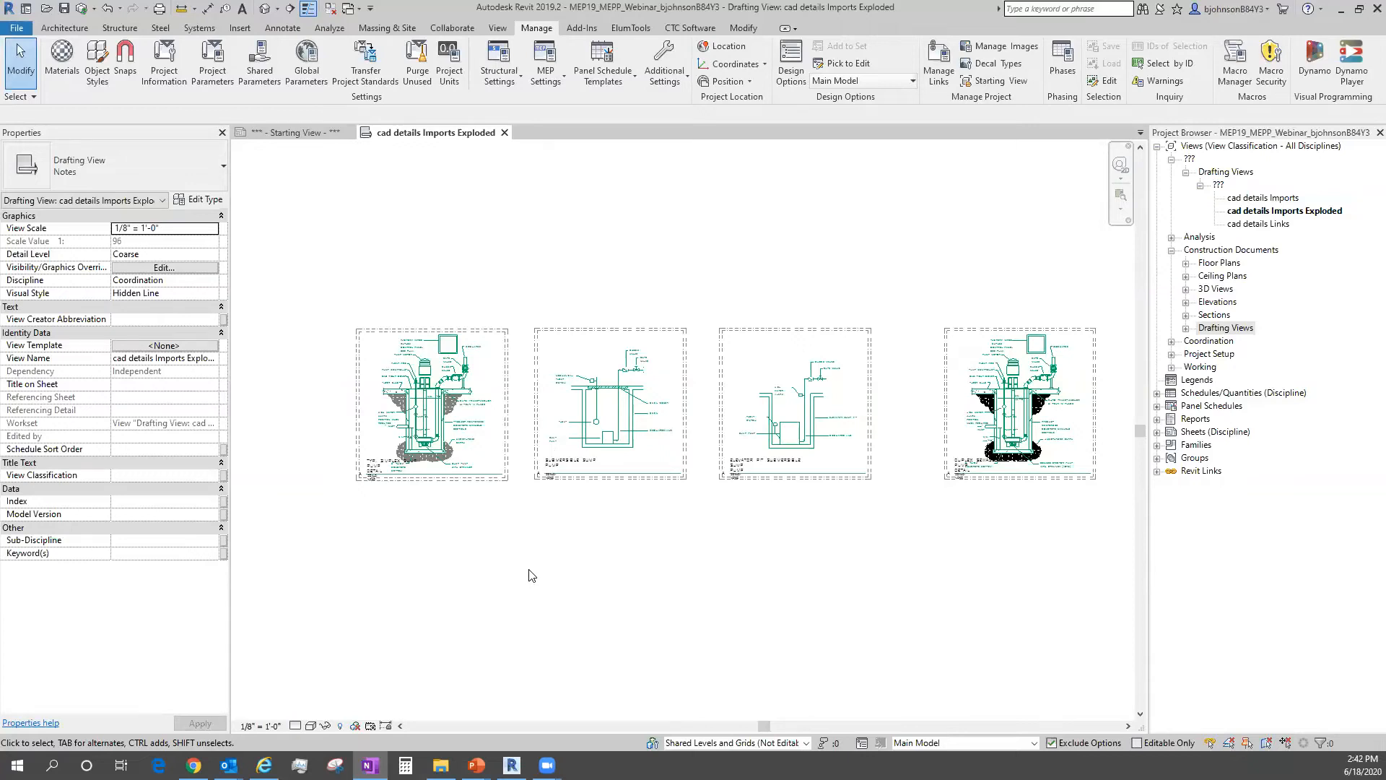
# Open the settings of the CTC Spreadsheet Link tool and look through the available categories.
pyautogui.click(672, 30)
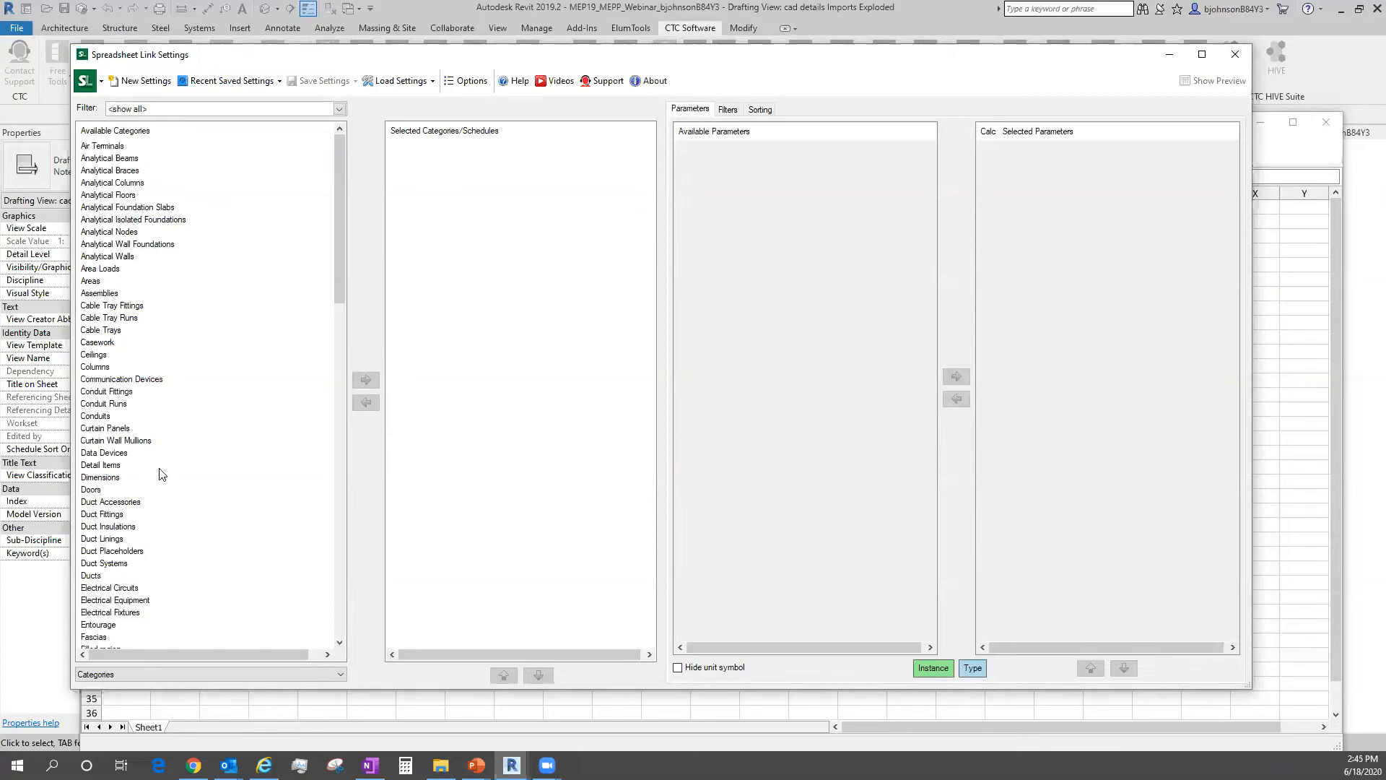
pyautogui.scroll(-12, 142, 359)
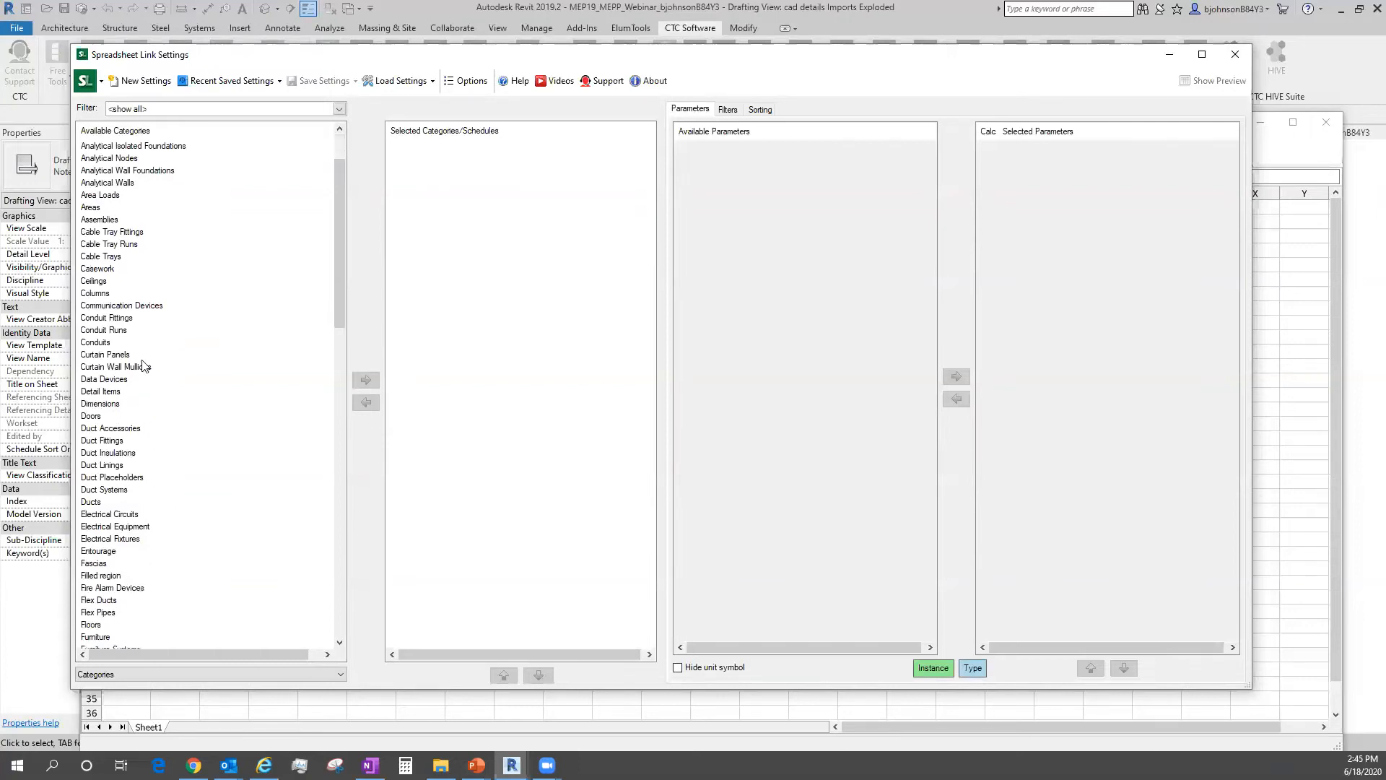
pyautogui.scroll(8, 122, 155)
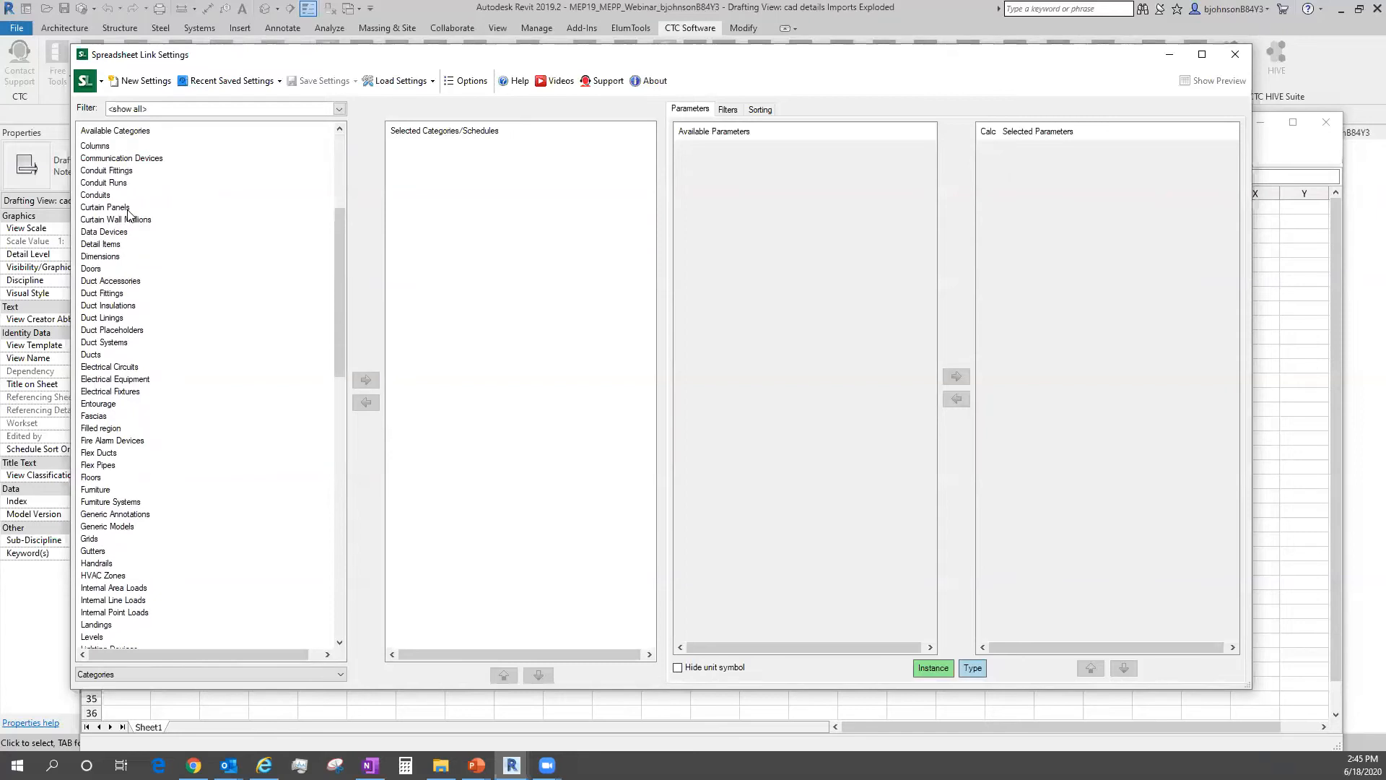
# Switch the available list to Types and look through the type categories offered for linking.
pyautogui.click(340, 677)
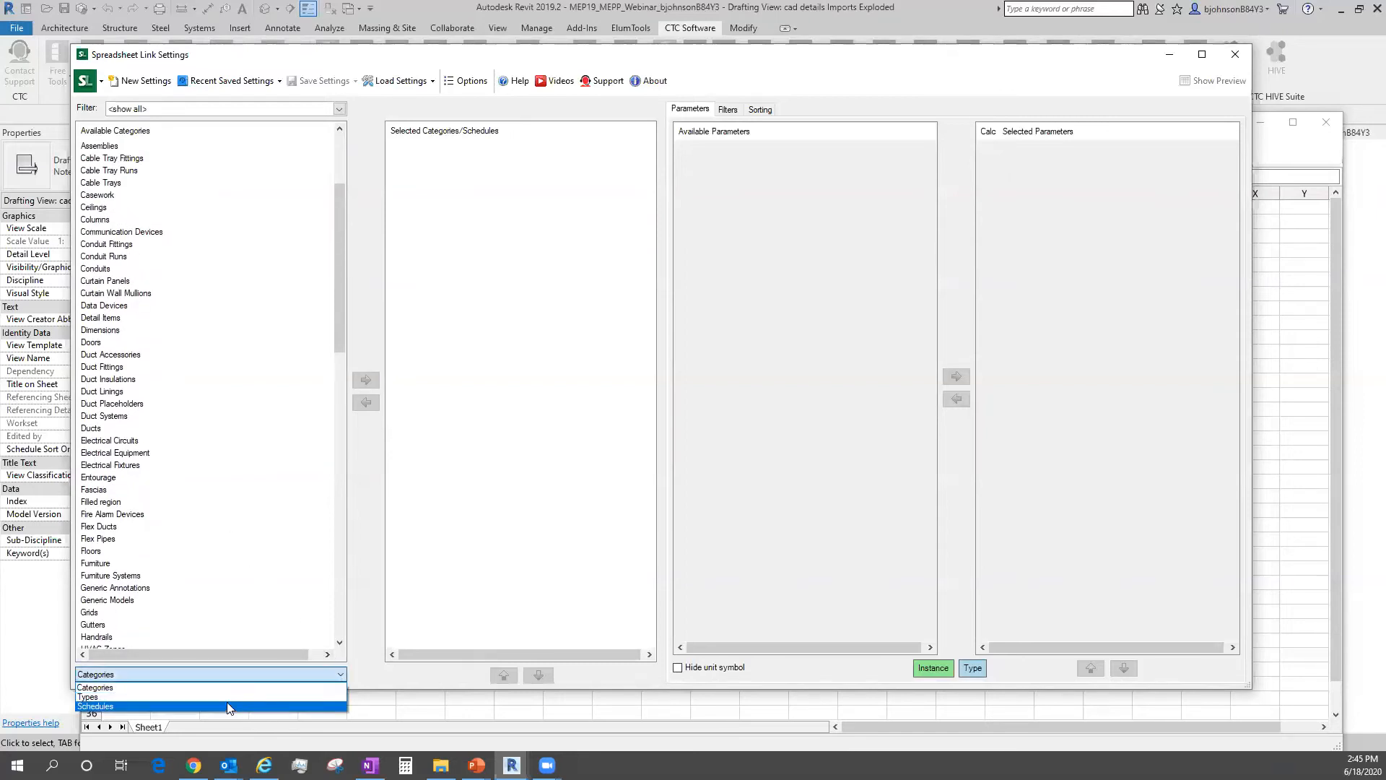
pyautogui.click(99, 697)
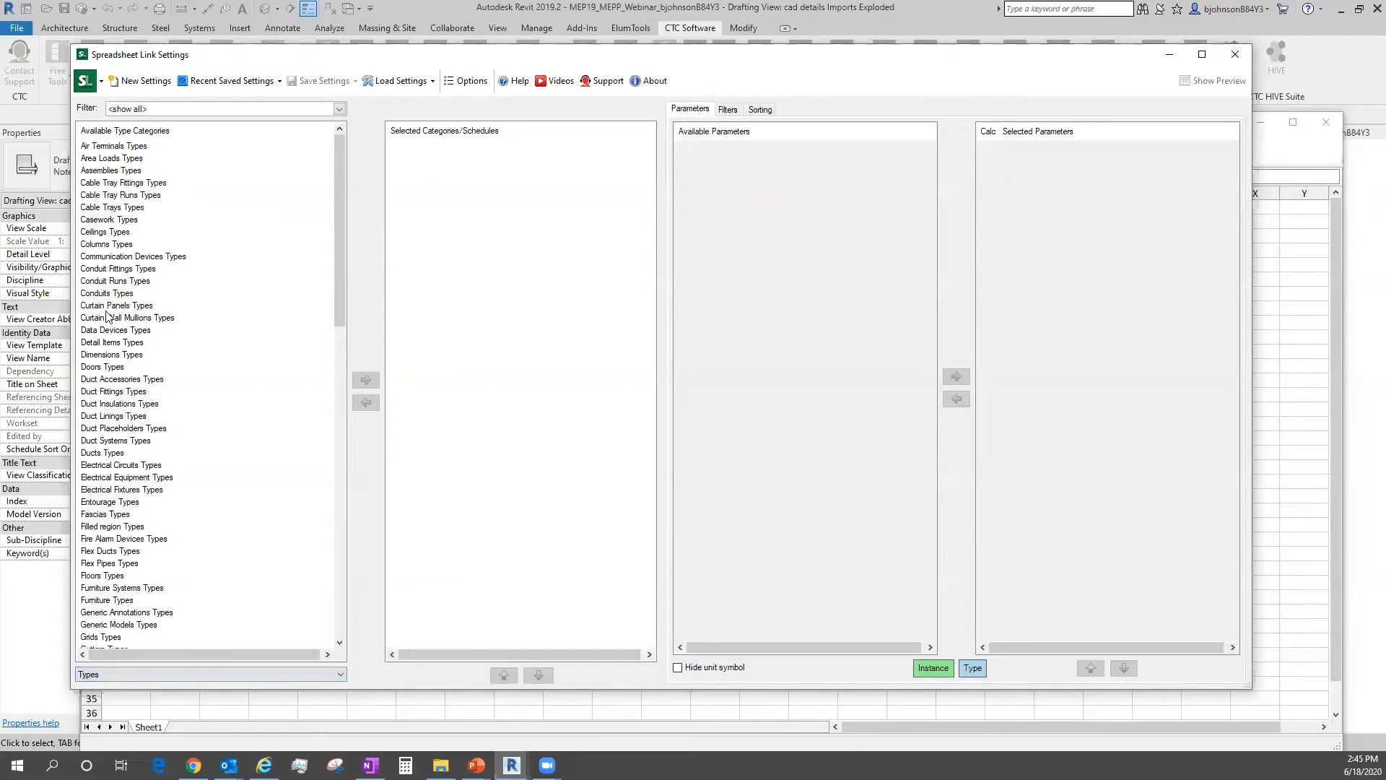
pyautogui.scroll(-2, 137, 363)
pyautogui.scroll(-15, 137, 363)
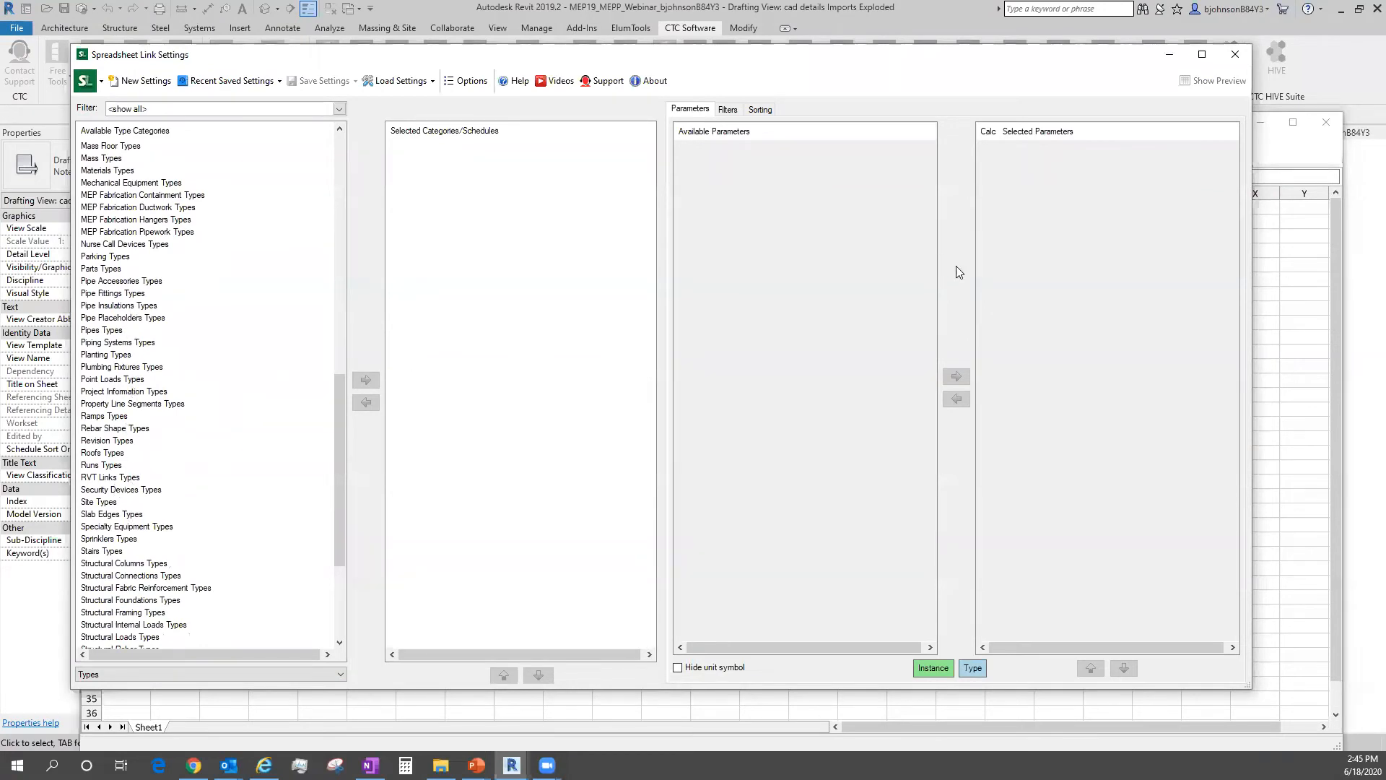
pyautogui.moveTo(337, 433); pyautogui.dragTo(341, 354)
pyautogui.click(335, 674)
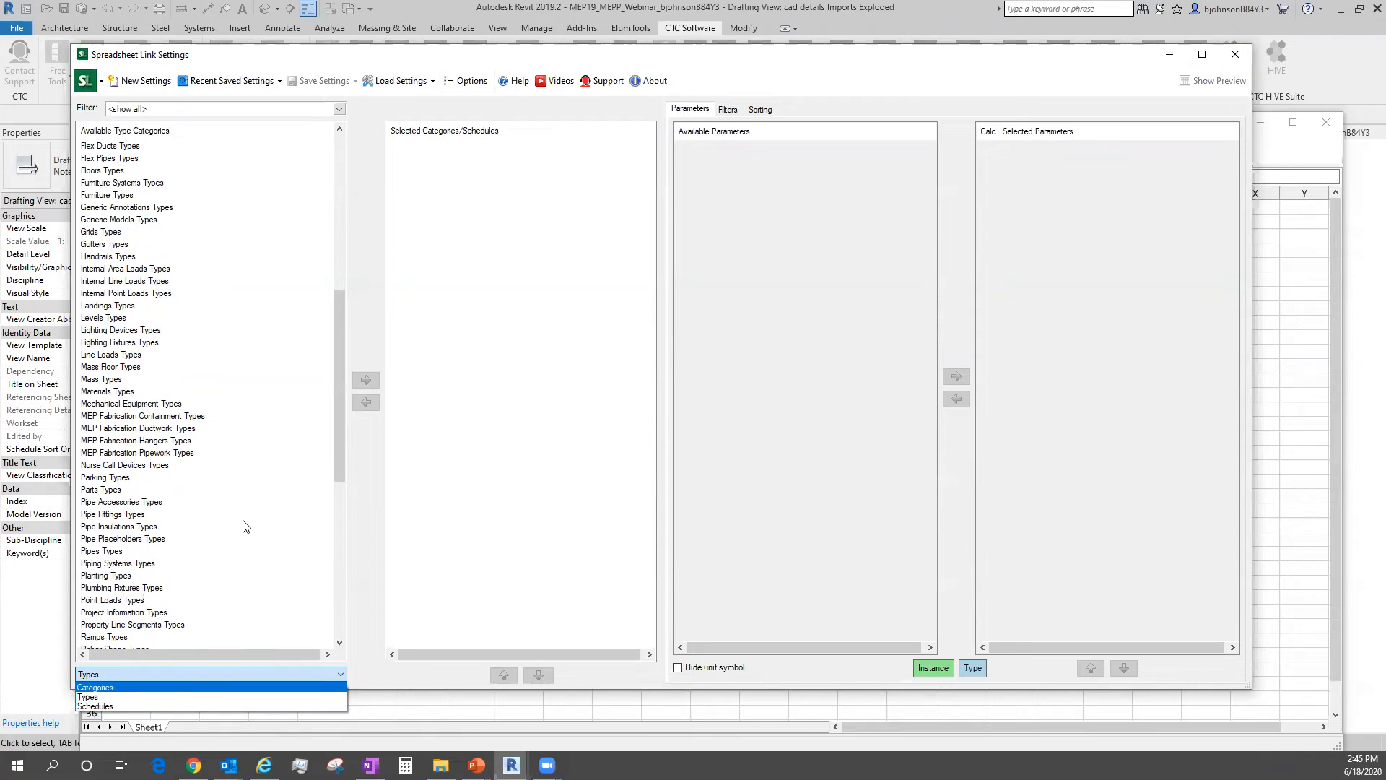
pyautogui.click(336, 404)
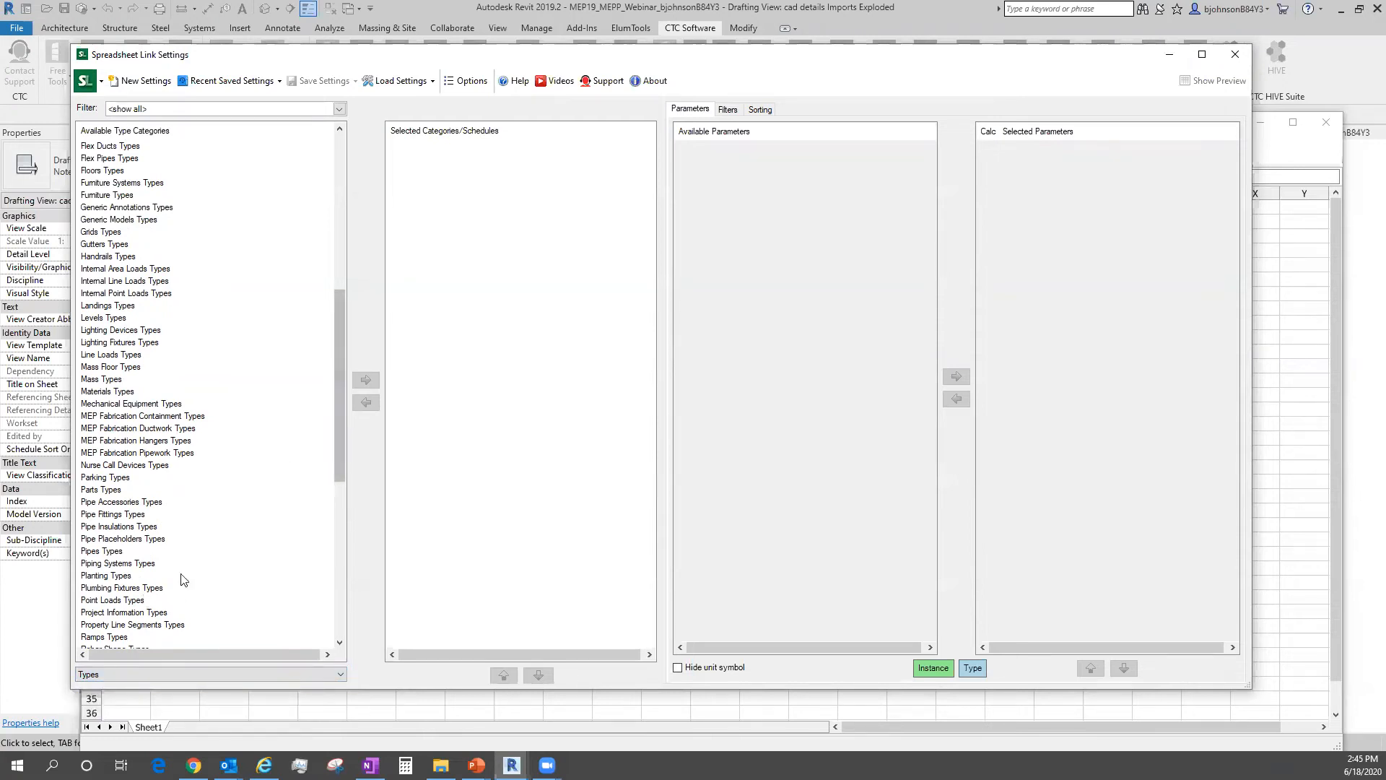
# Return the available list to Categories and add Views to the selected categories.
pyautogui.click(173, 675)
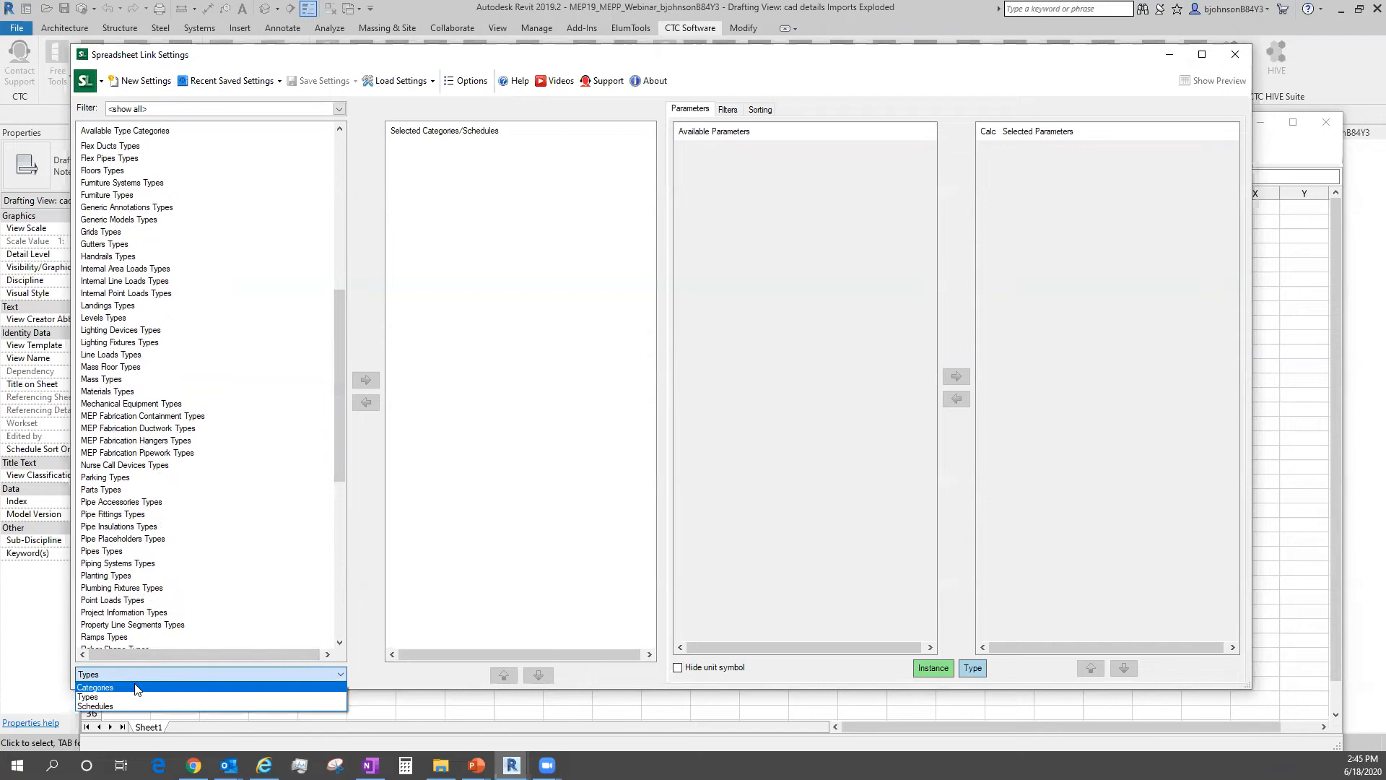
pyautogui.click(101, 688)
pyautogui.moveTo(337, 291); pyautogui.dragTo(312, 637)
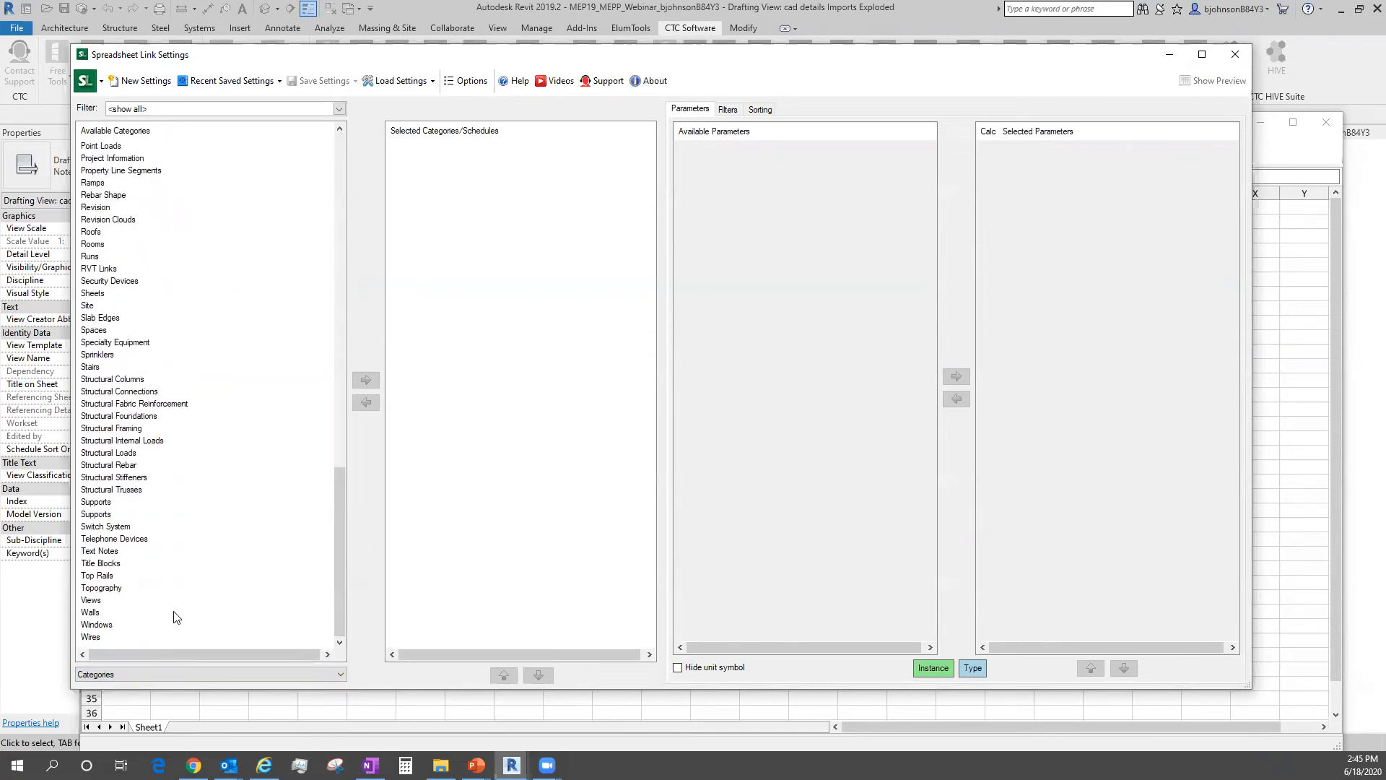
pyautogui.click(92, 601)
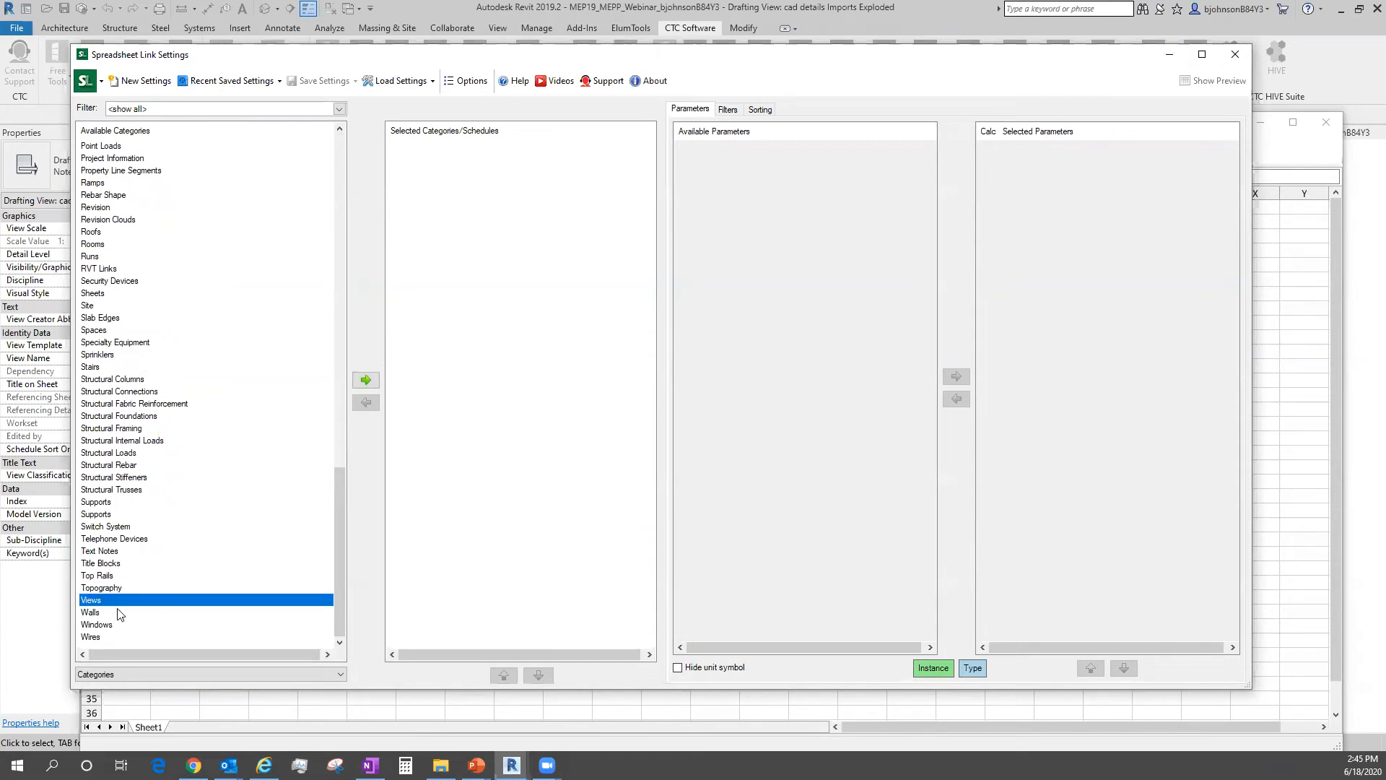
pyautogui.click(365, 379)
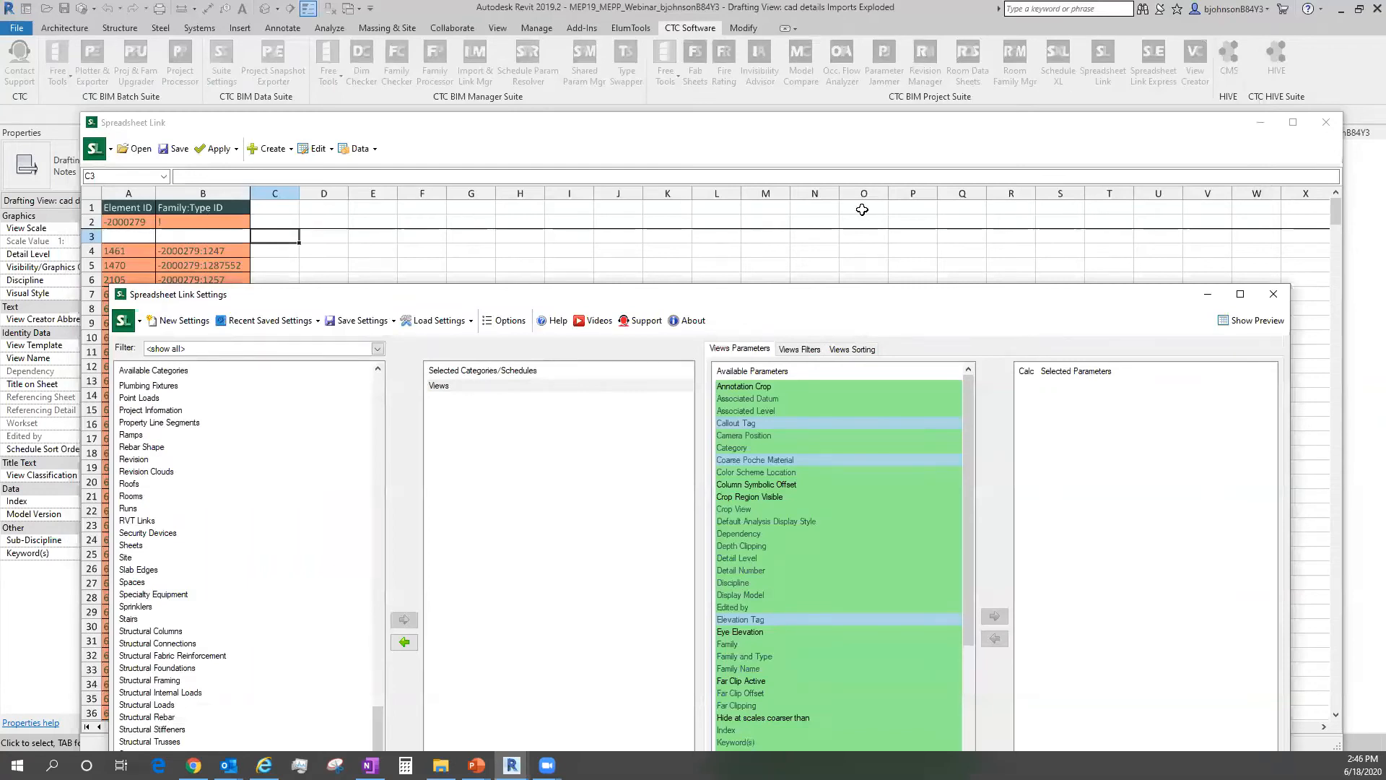
# Review the sorting and filter options offered for the Views category.
pyautogui.moveTo(755, 297); pyautogui.dragTo(717, 54)
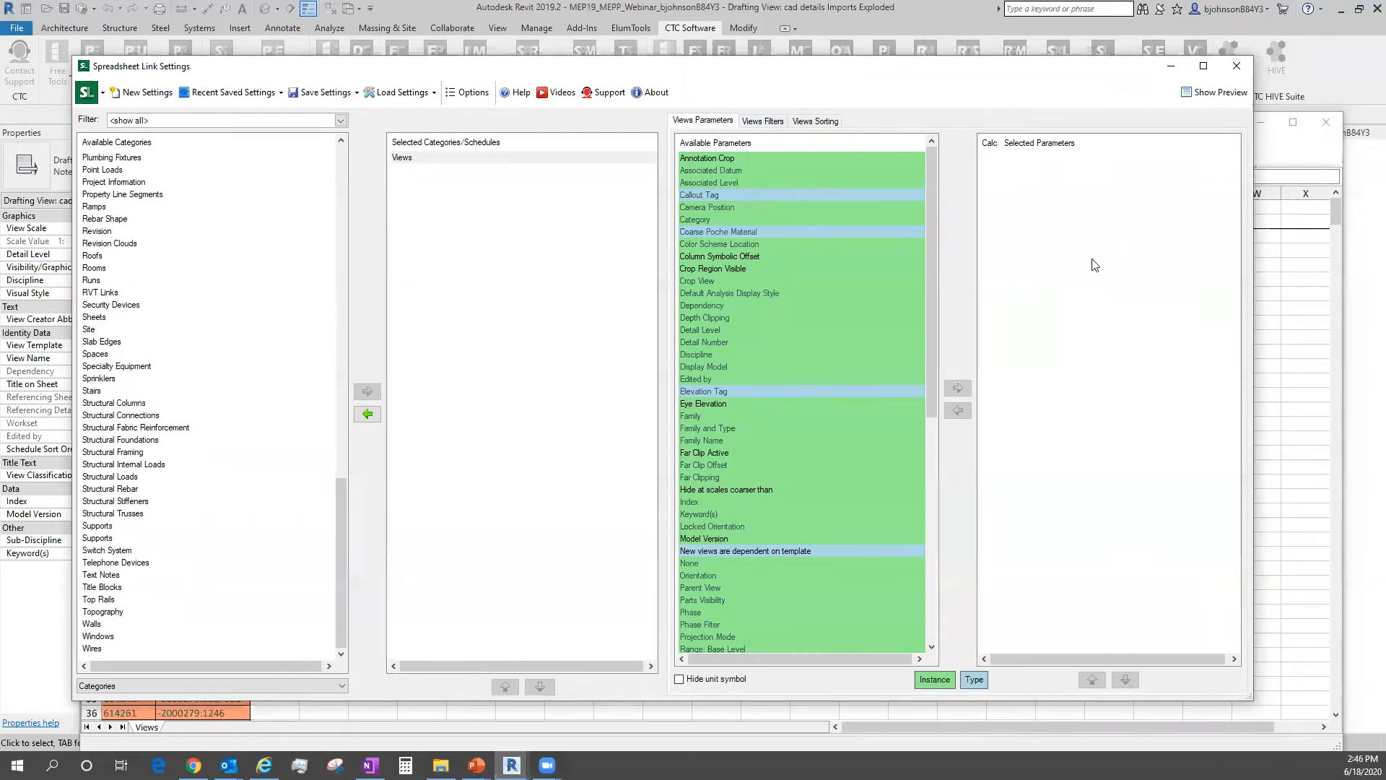
pyautogui.click(816, 121)
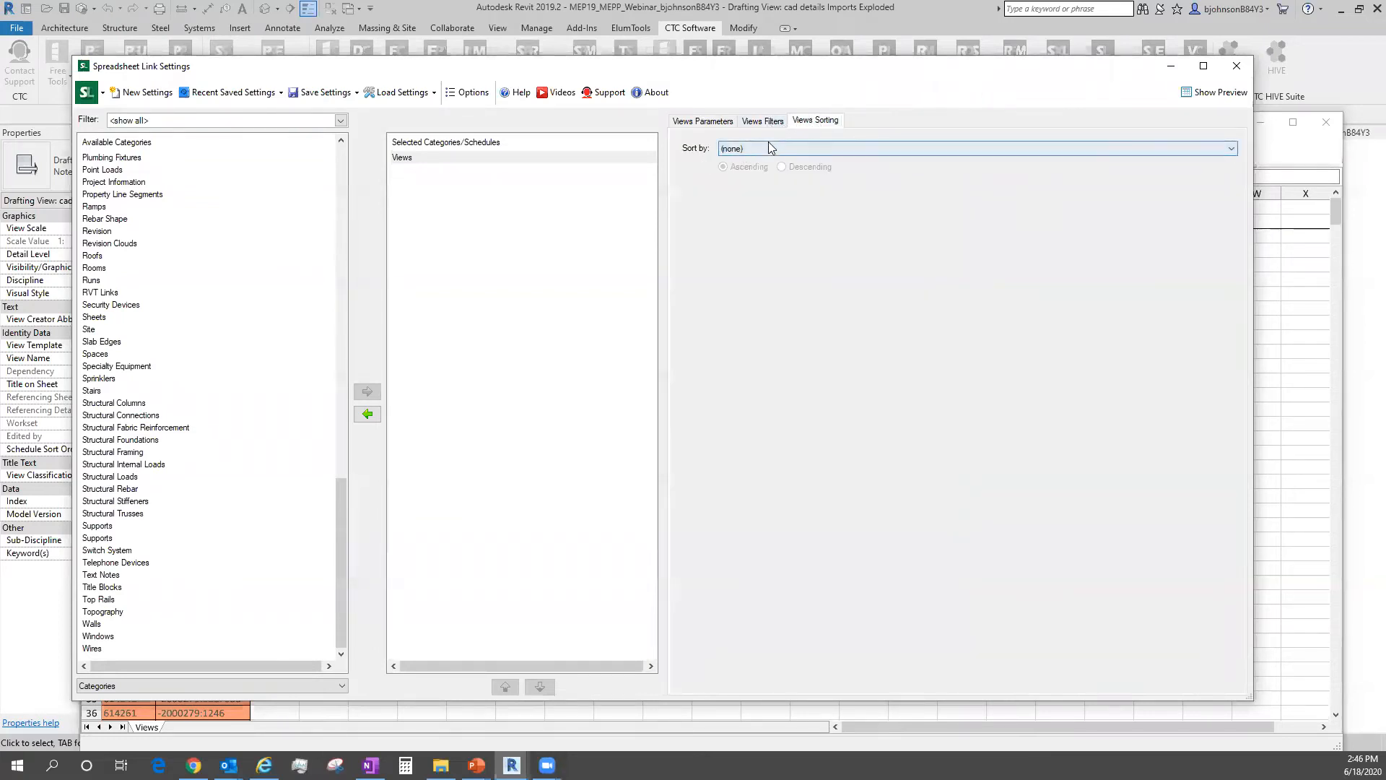
pyautogui.click(765, 122)
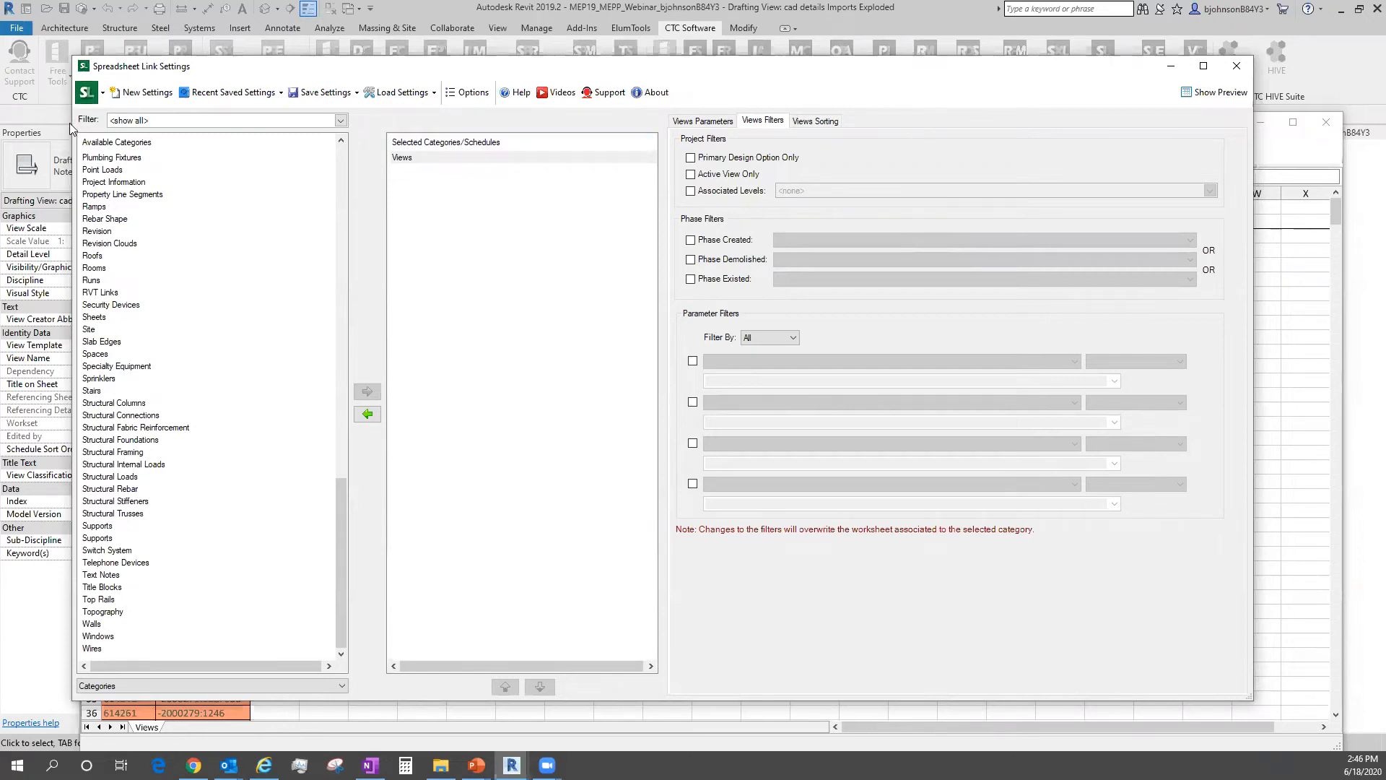
pyautogui.click(322, 92)
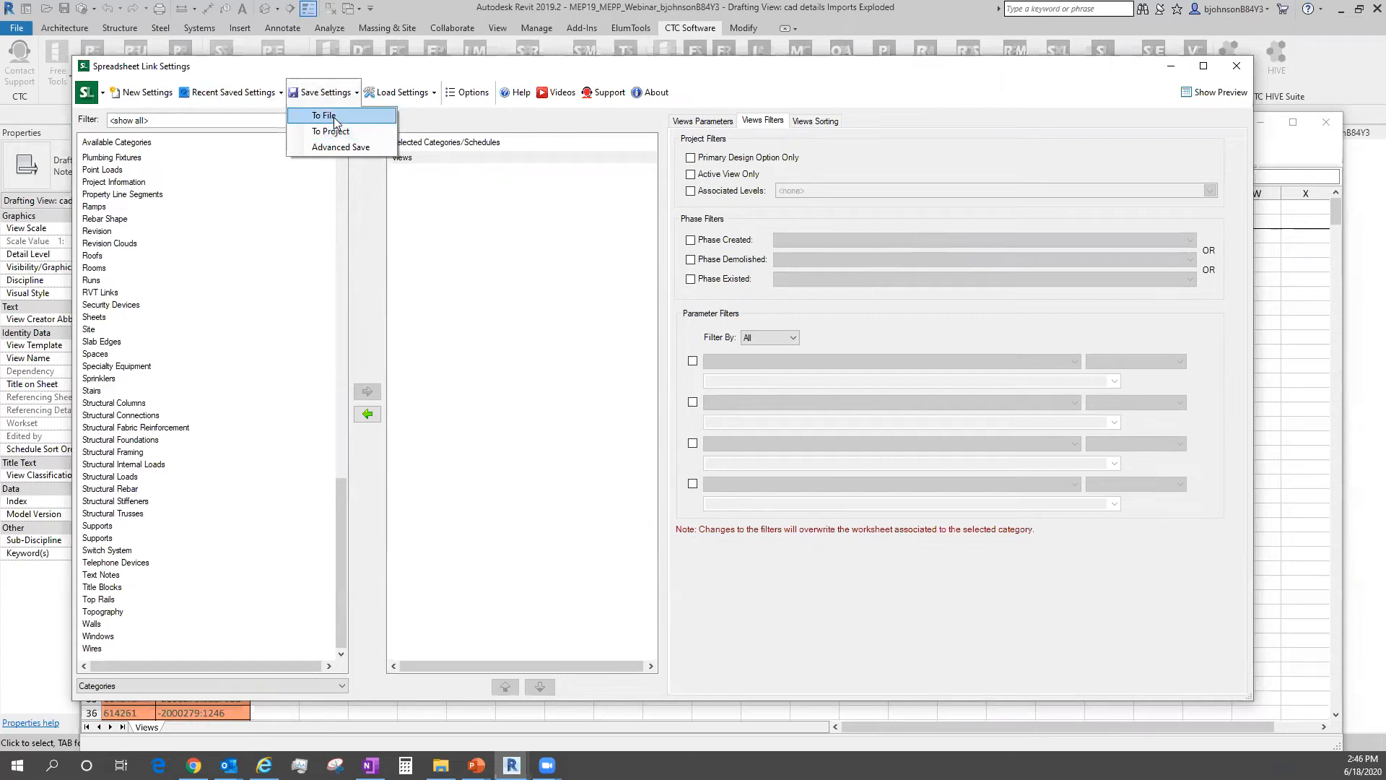
pyautogui.click(324, 115)
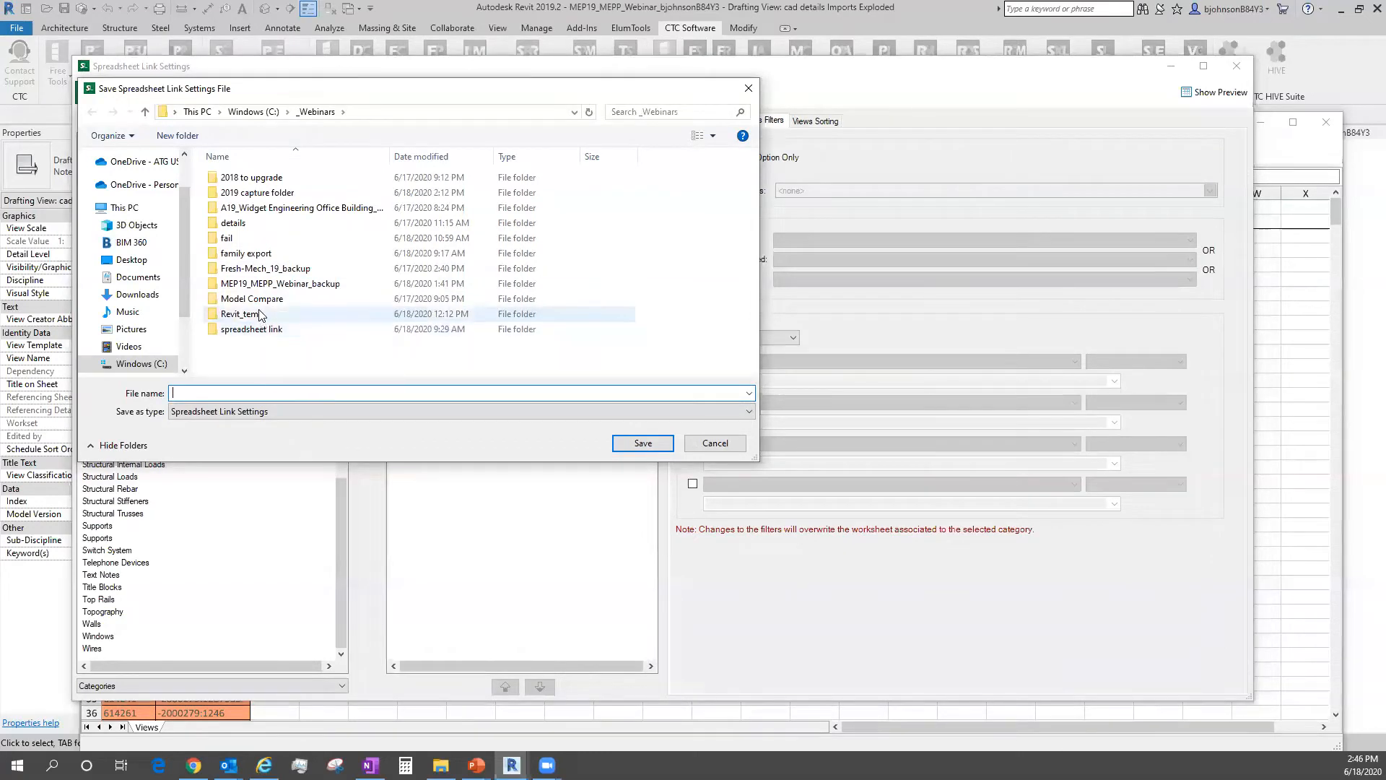
pyautogui.click(258, 332)
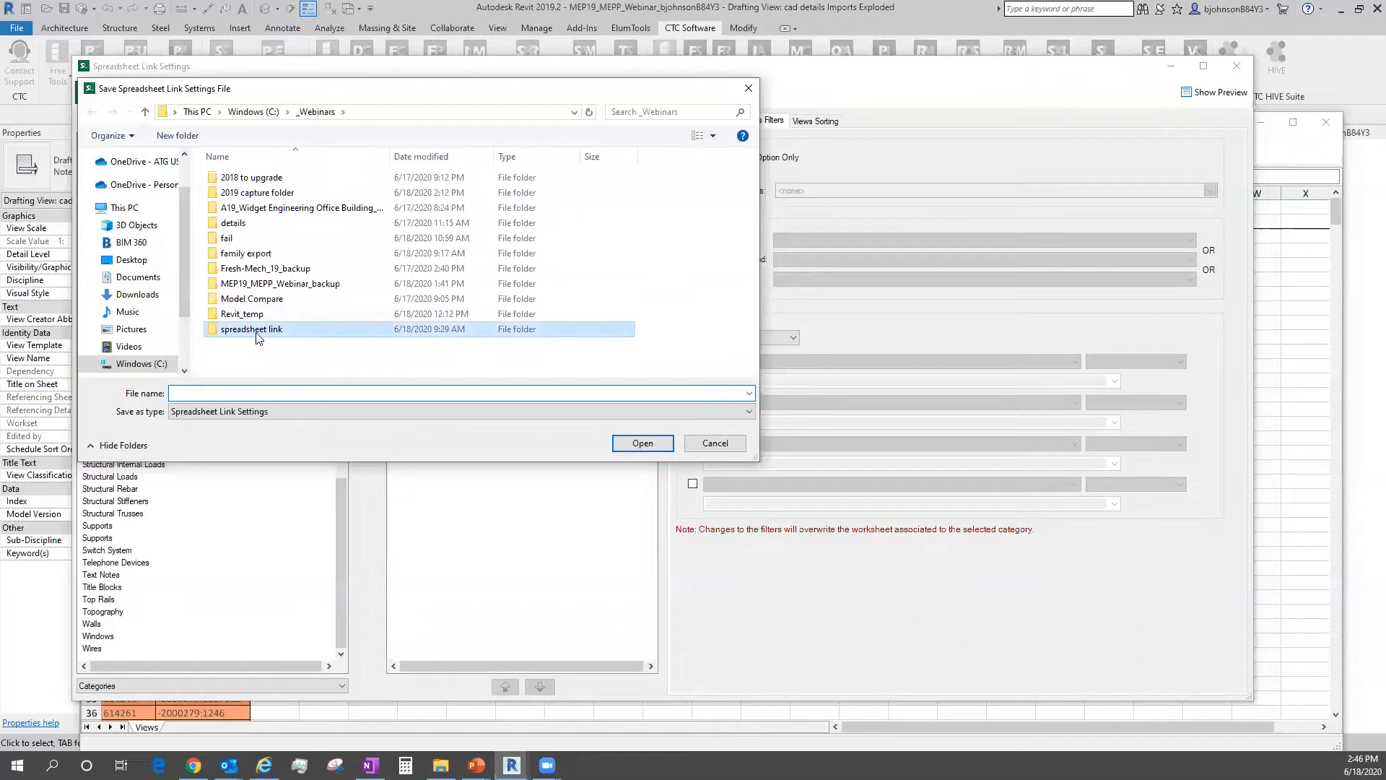
pyautogui.doubleClick(258, 333)
pyautogui.click(265, 180)
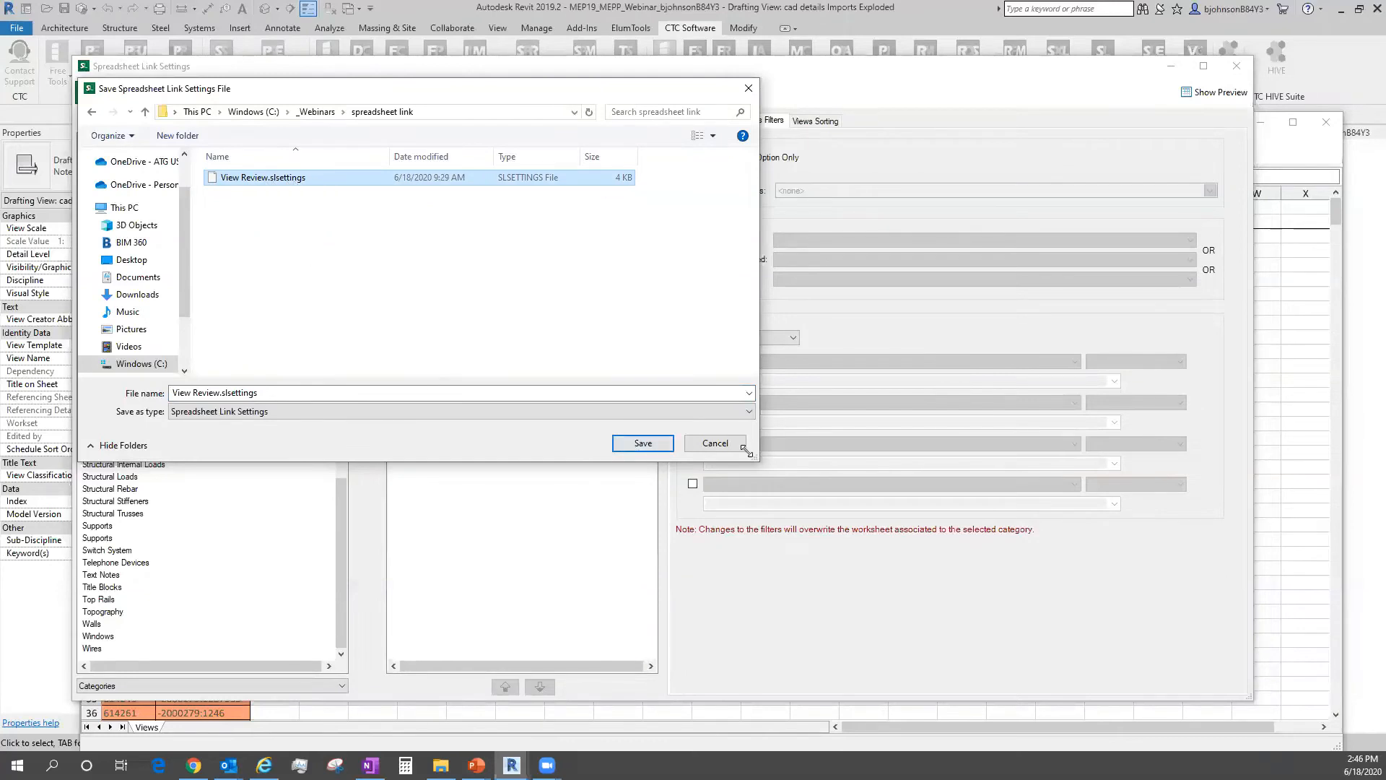
pyautogui.click(715, 442)
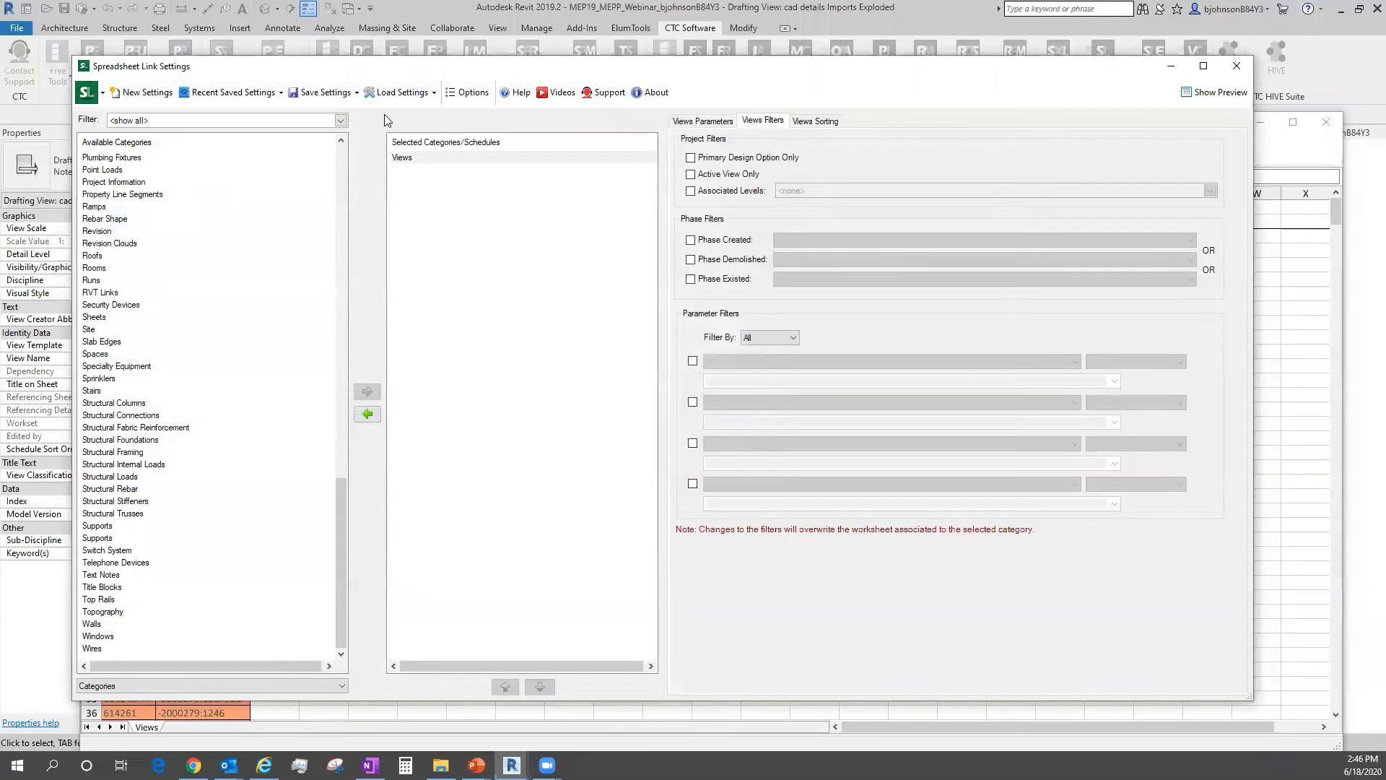
# Load View Review.slsettings from the spreadsheet link folder, clearing the existing settings, and check its Views sorting and selected parameters.
pyautogui.click(405, 103)
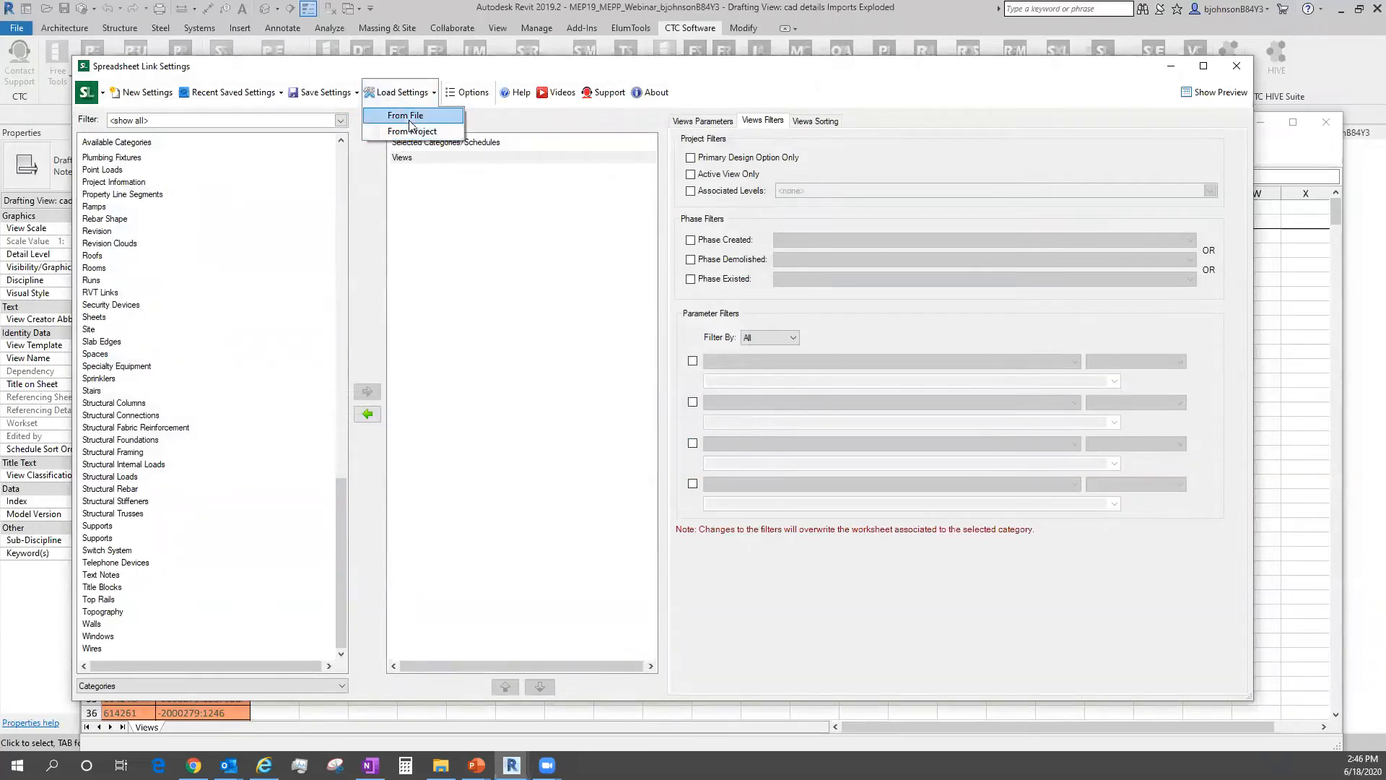
pyautogui.click(403, 127)
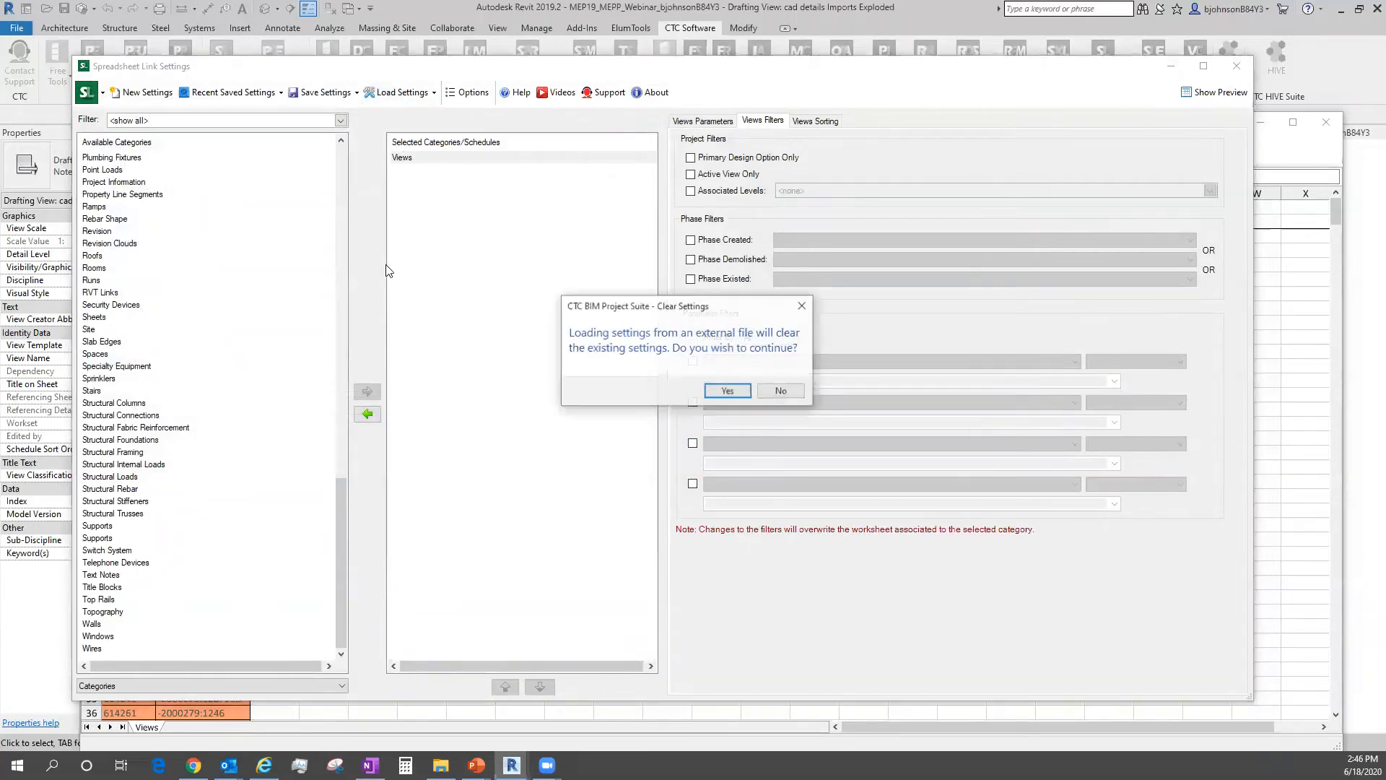
pyautogui.click(741, 393)
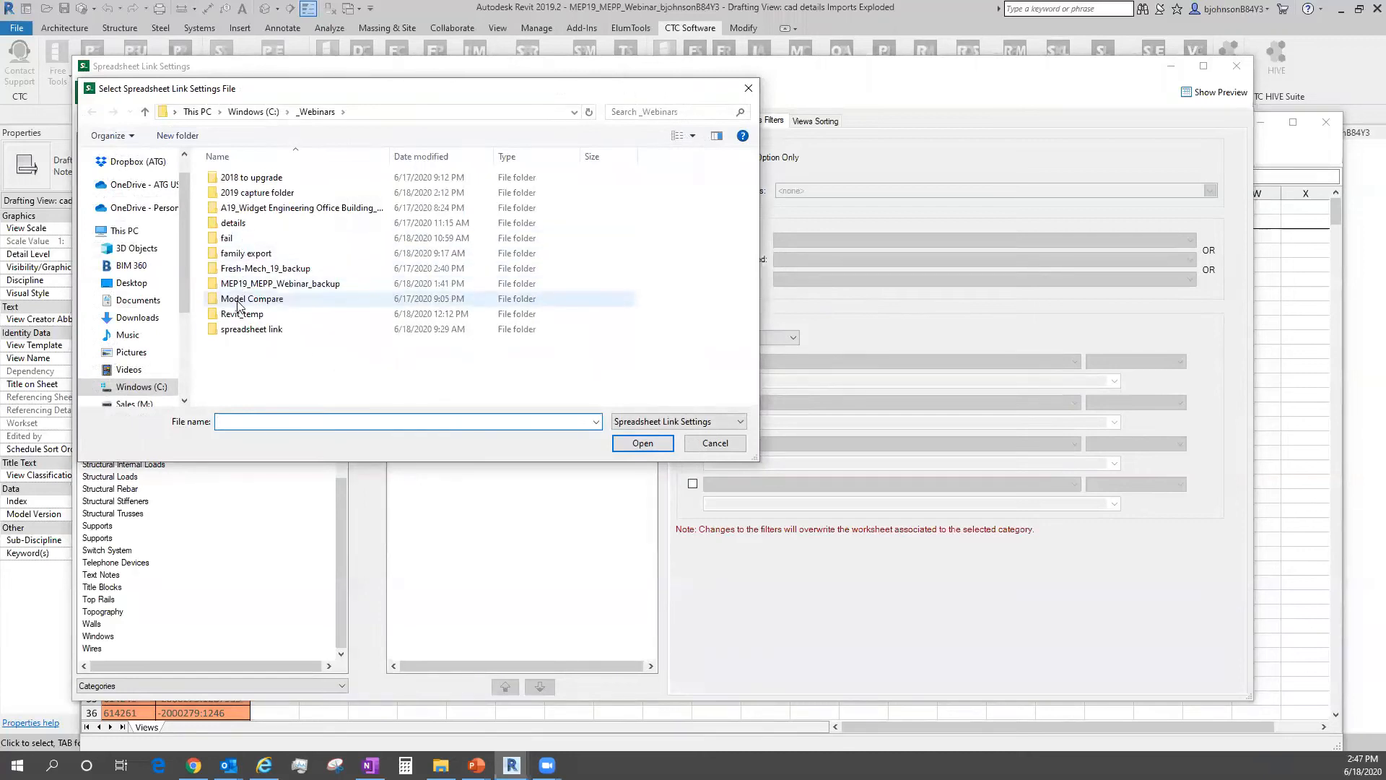
pyautogui.doubleClick(247, 329)
pyautogui.click(253, 178)
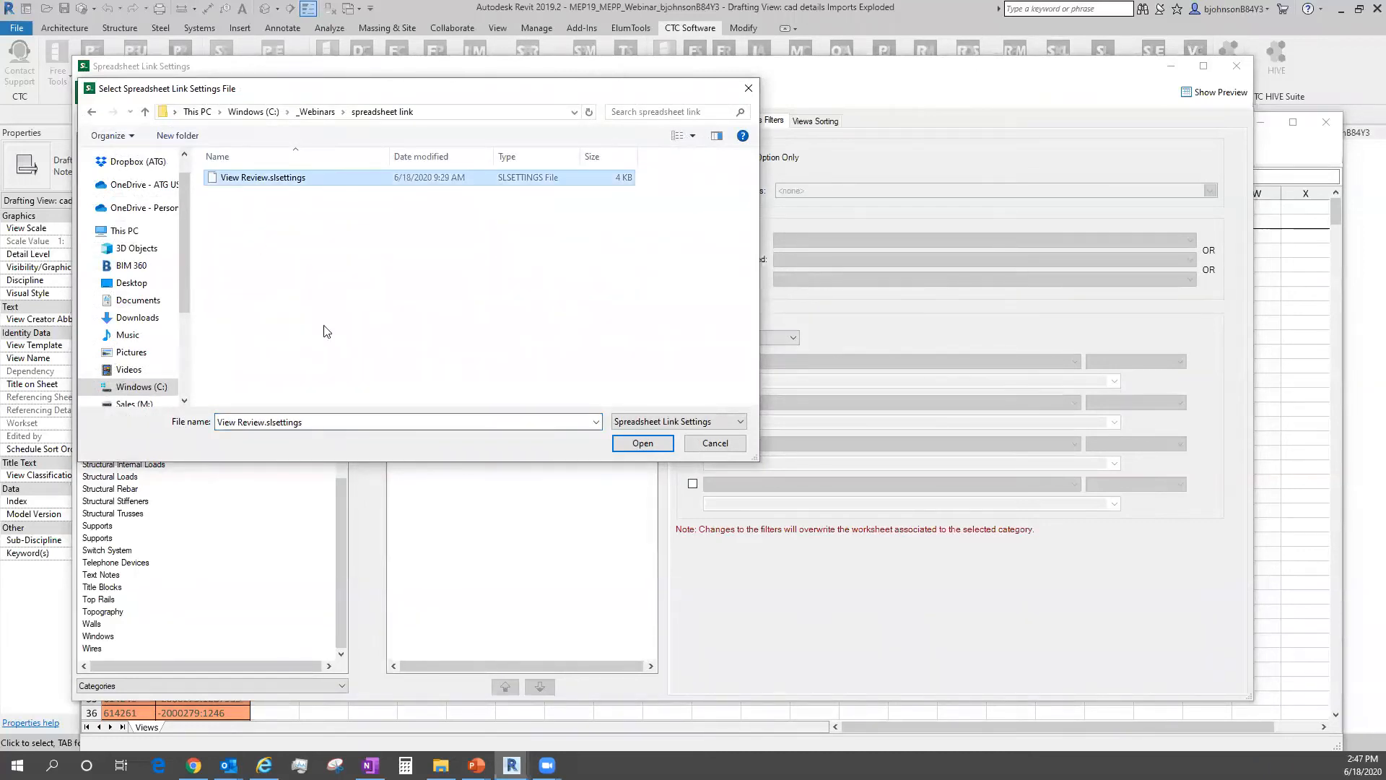
pyautogui.click(638, 448)
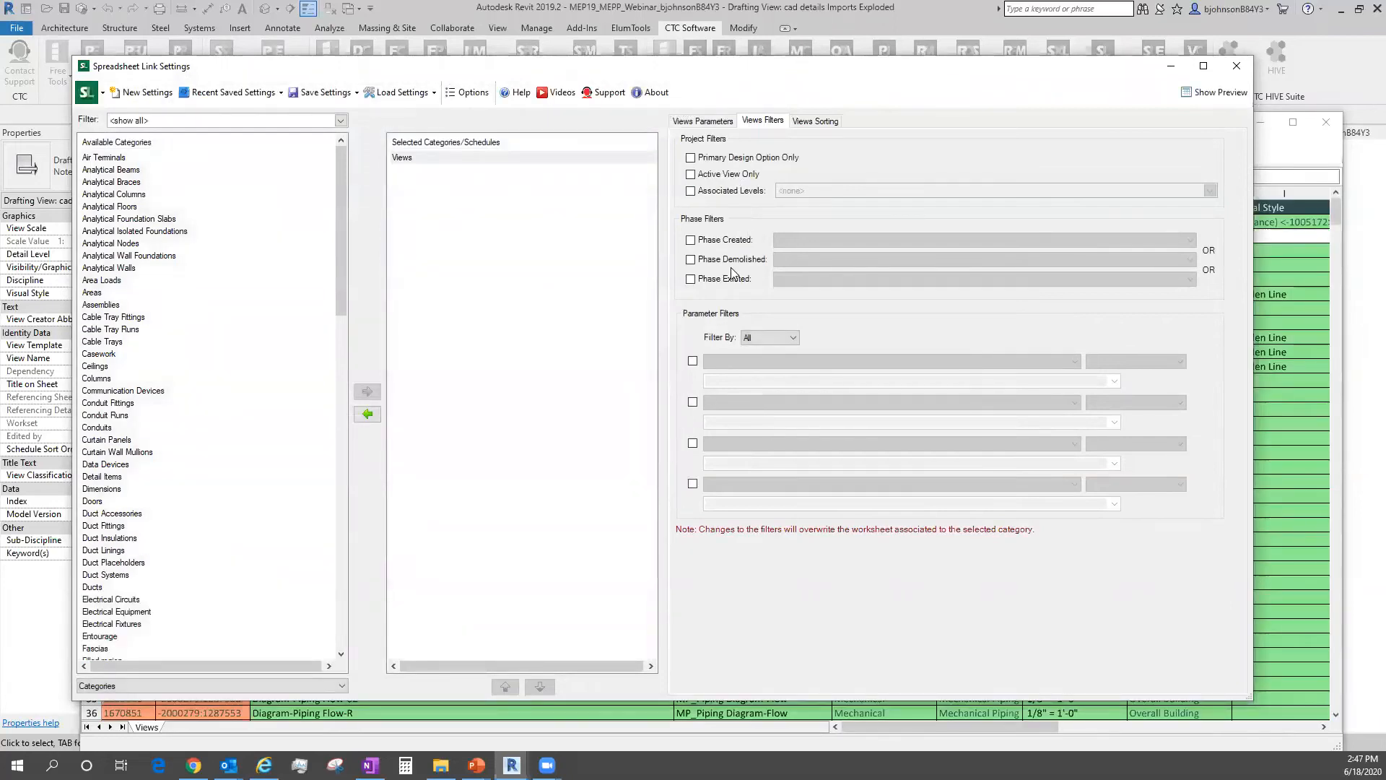
pyautogui.click(826, 121)
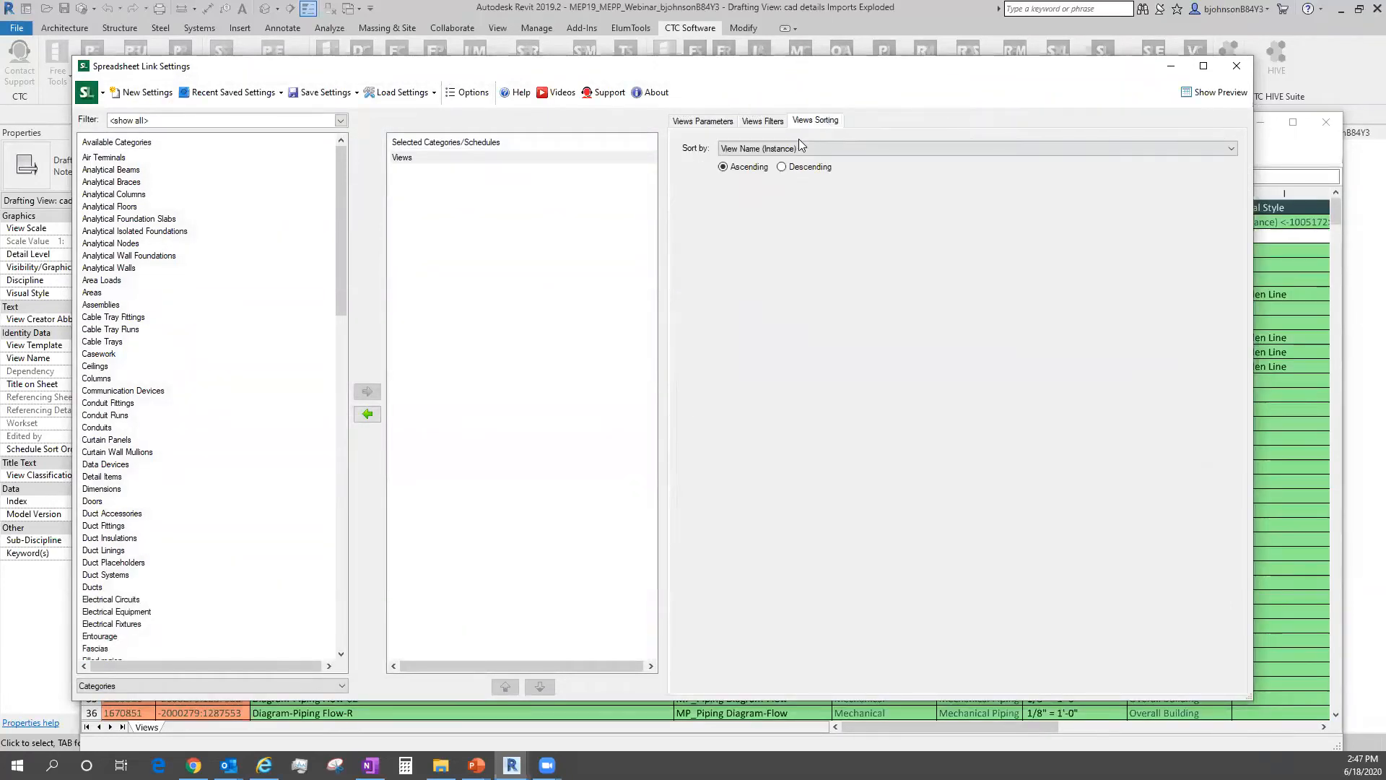
pyautogui.click(700, 122)
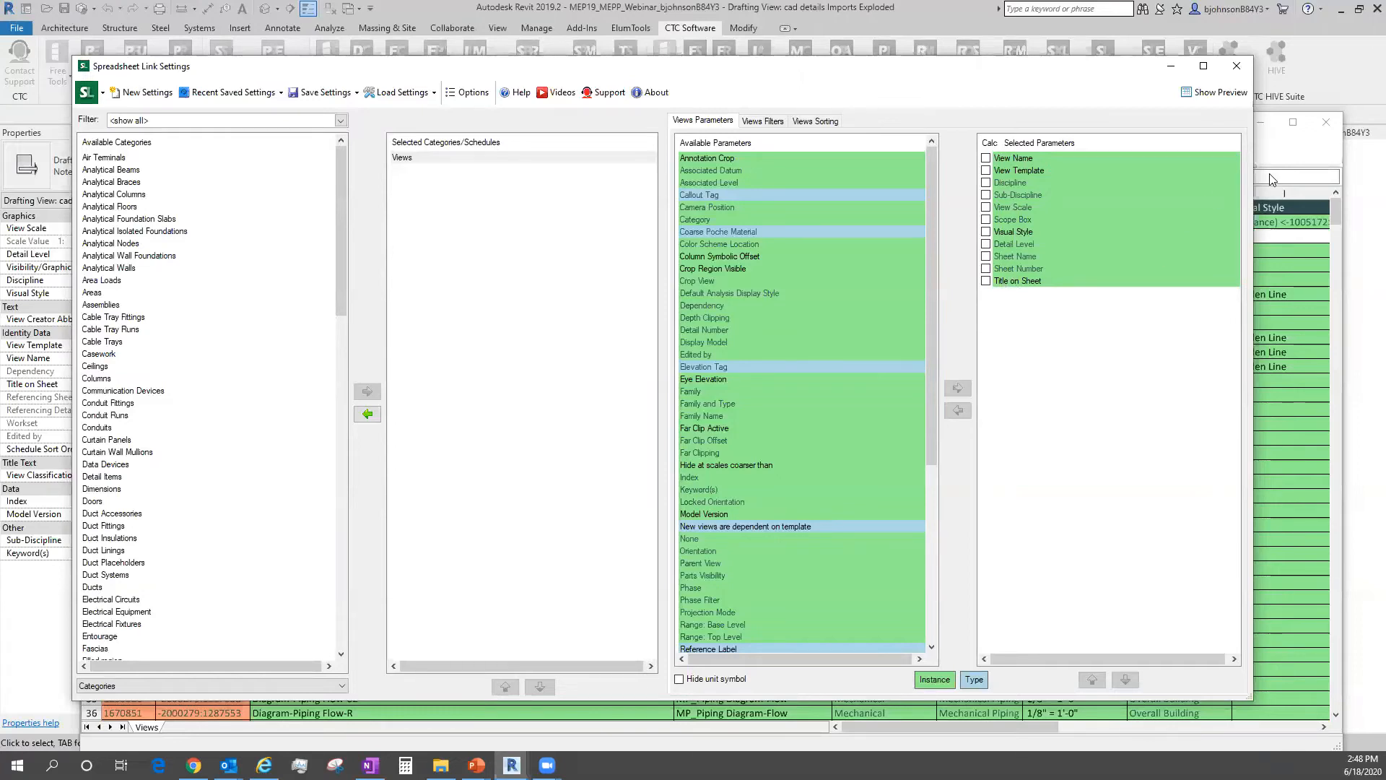
# Bring the Views spreadsheet forward and examine its rows and columns, from view names and templates to sheet numbers and titles on sheet.
pyautogui.click(1287, 160)
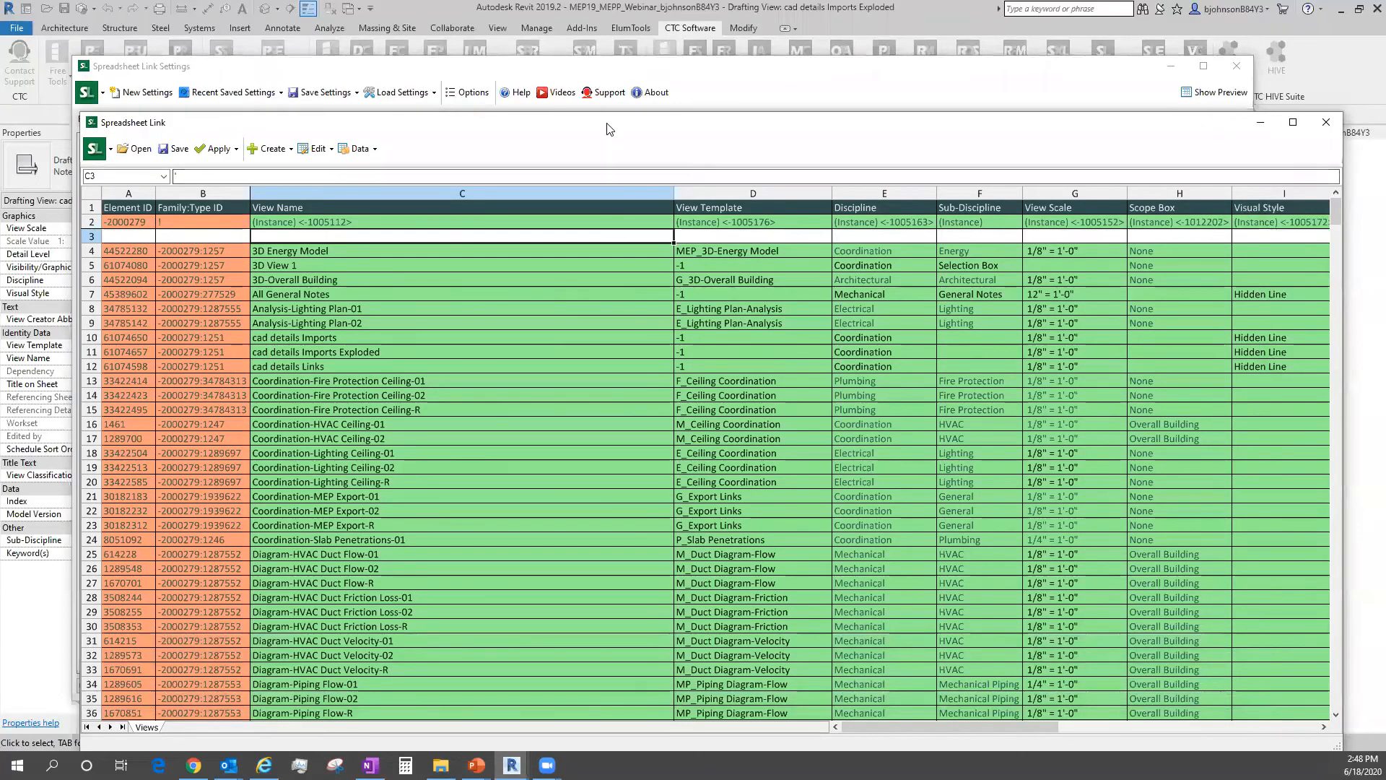
pyautogui.moveTo(604, 122); pyautogui.dragTo(541, 37)
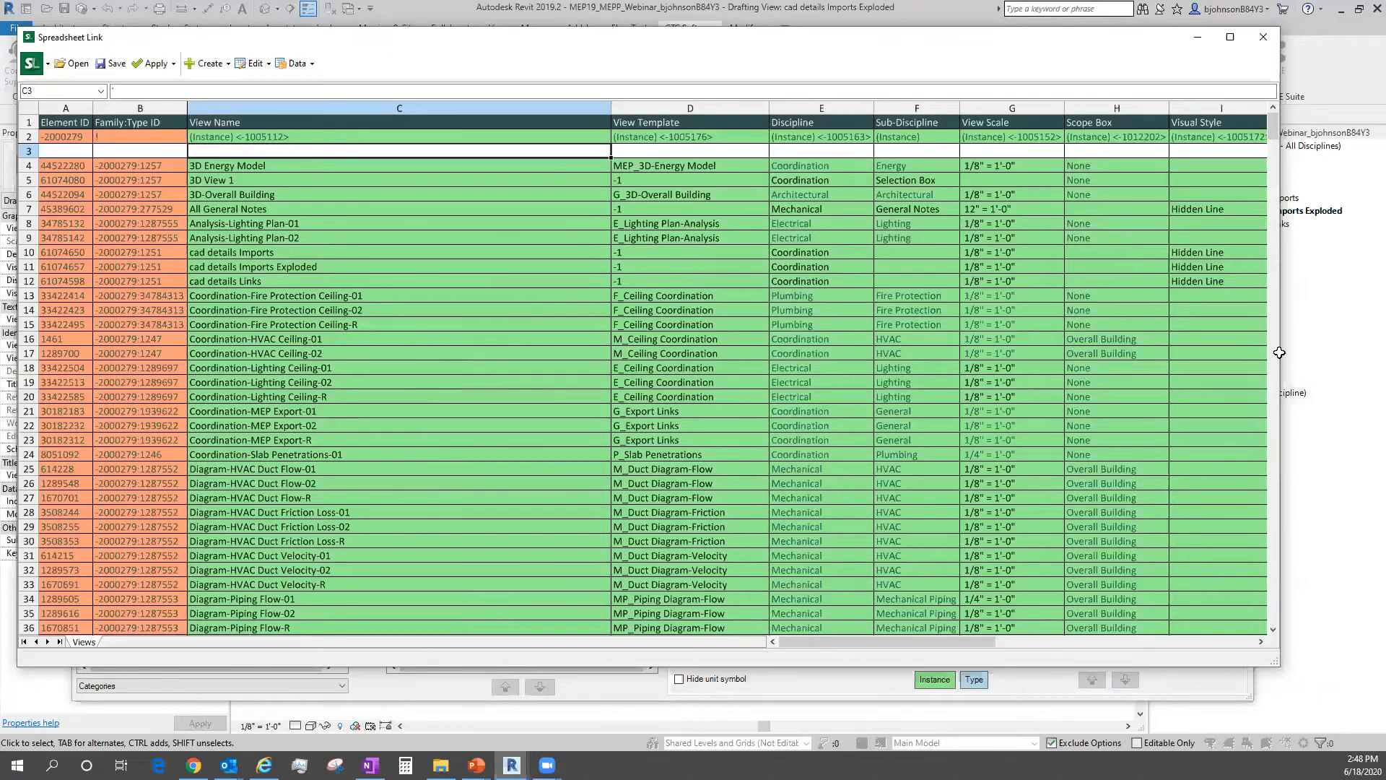
pyautogui.moveTo(846, 644); pyautogui.dragTo(936, 651)
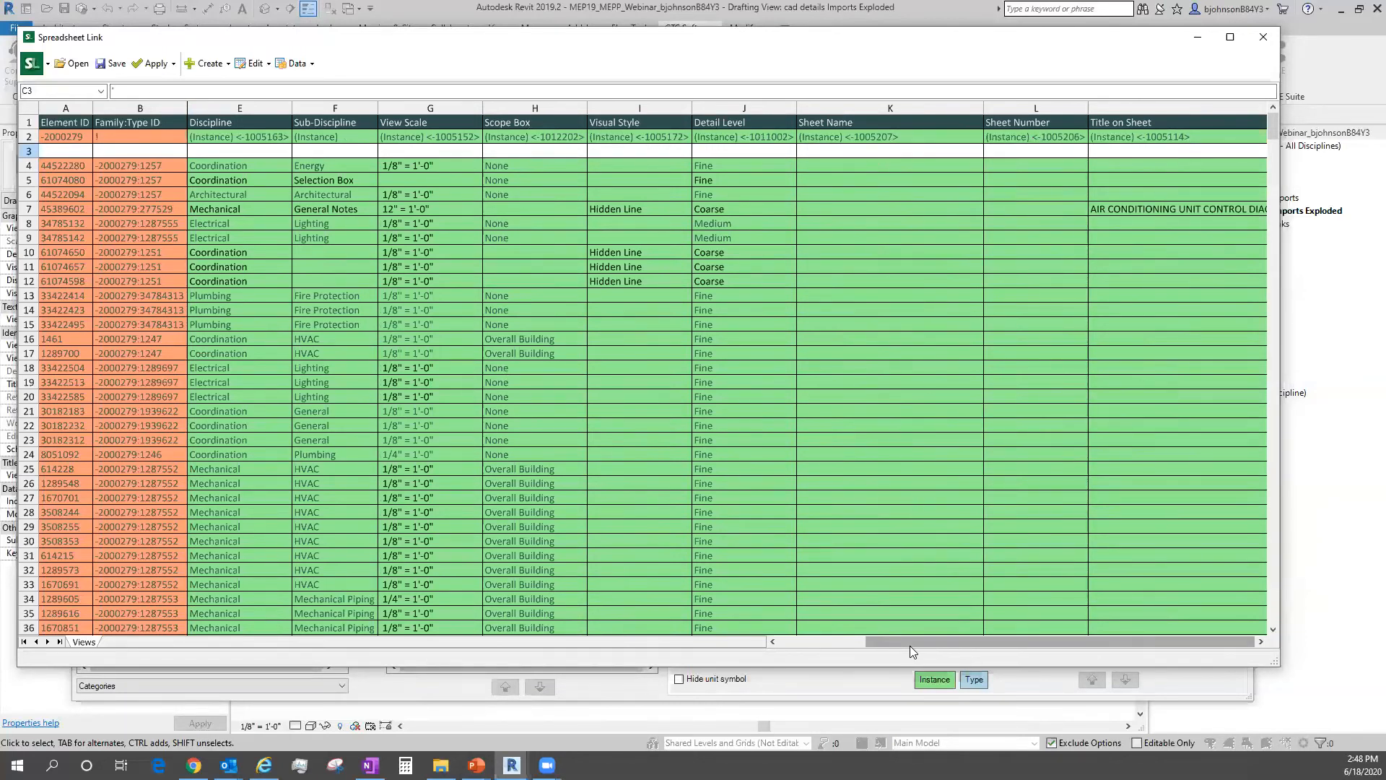
pyautogui.moveTo(910, 645); pyautogui.dragTo(823, 645)
pyautogui.scroll(-20, 436, 559)
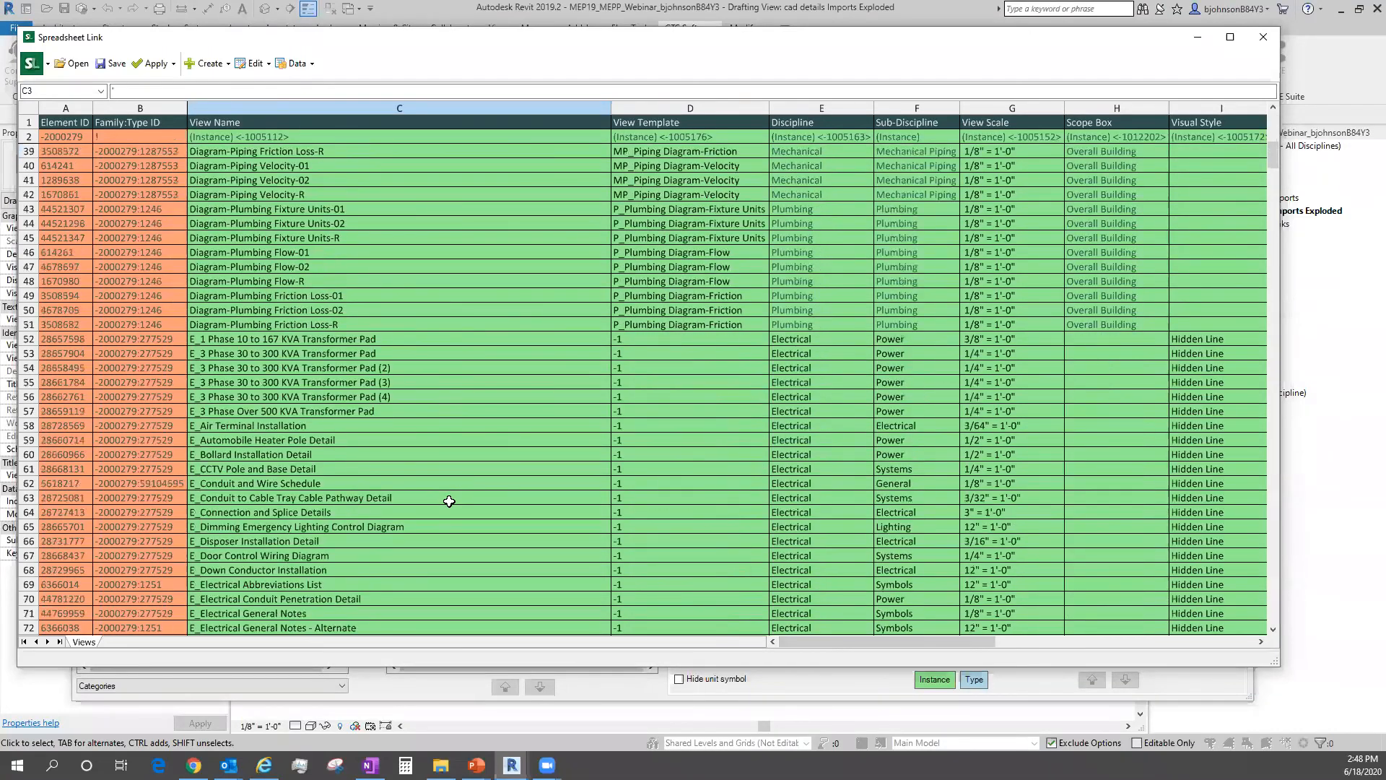
pyautogui.scroll(-5, 292, 389)
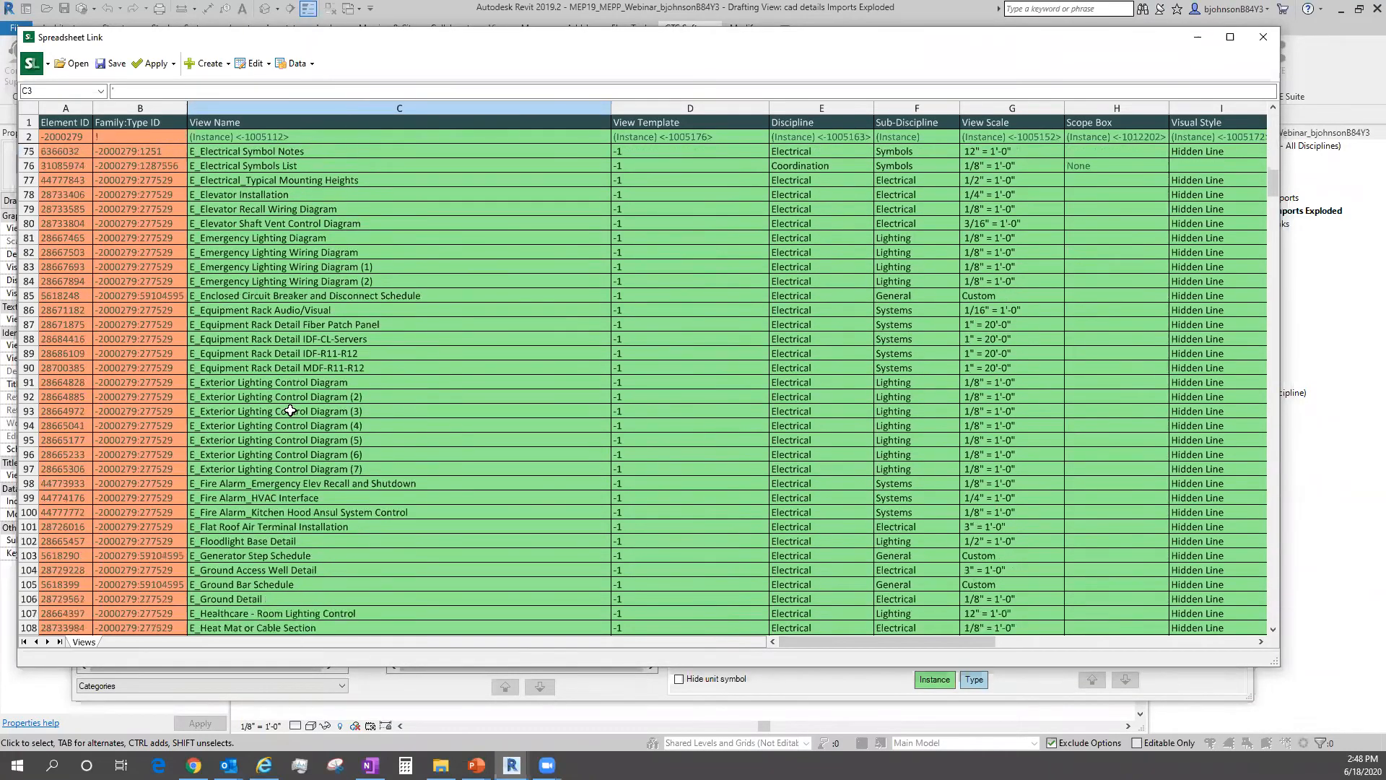
pyautogui.scroll(-20, 254, 443)
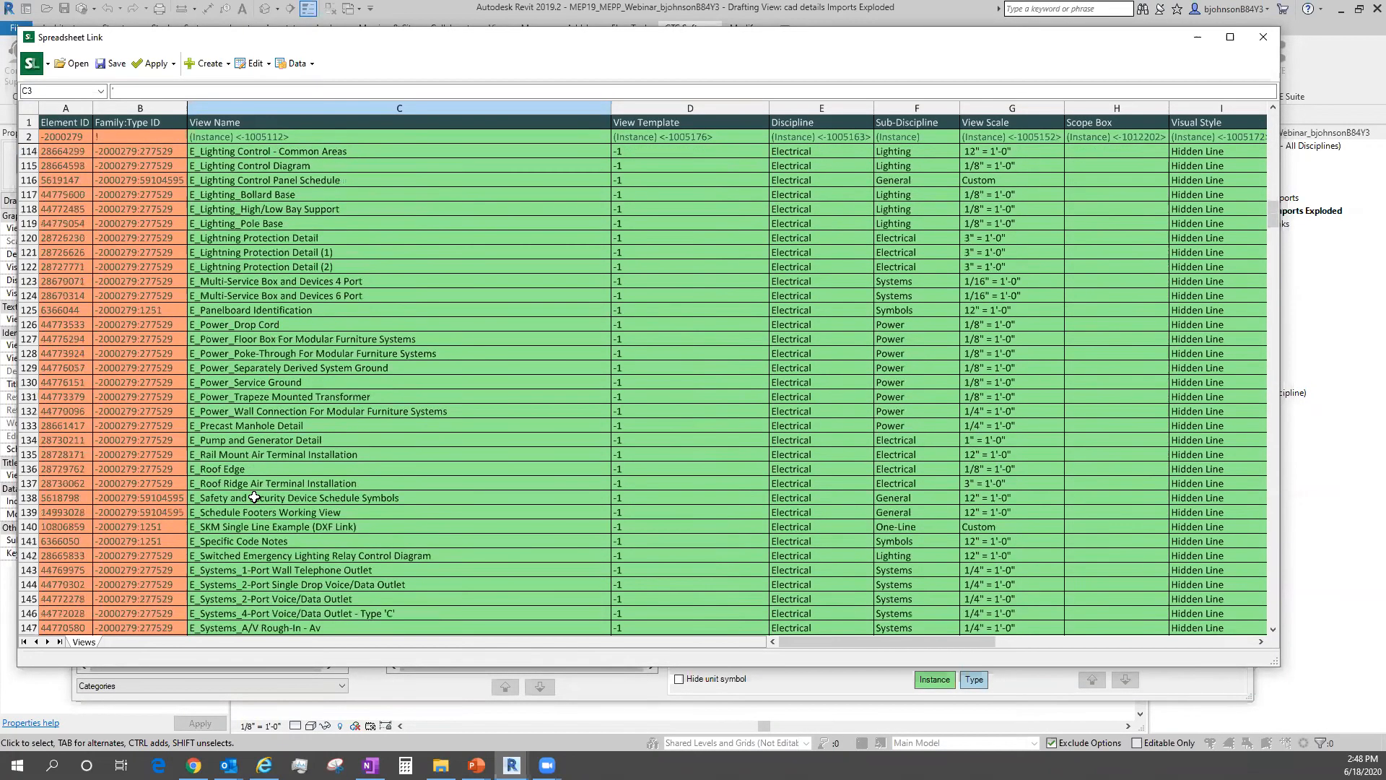
pyautogui.scroll(-14, 256, 497)
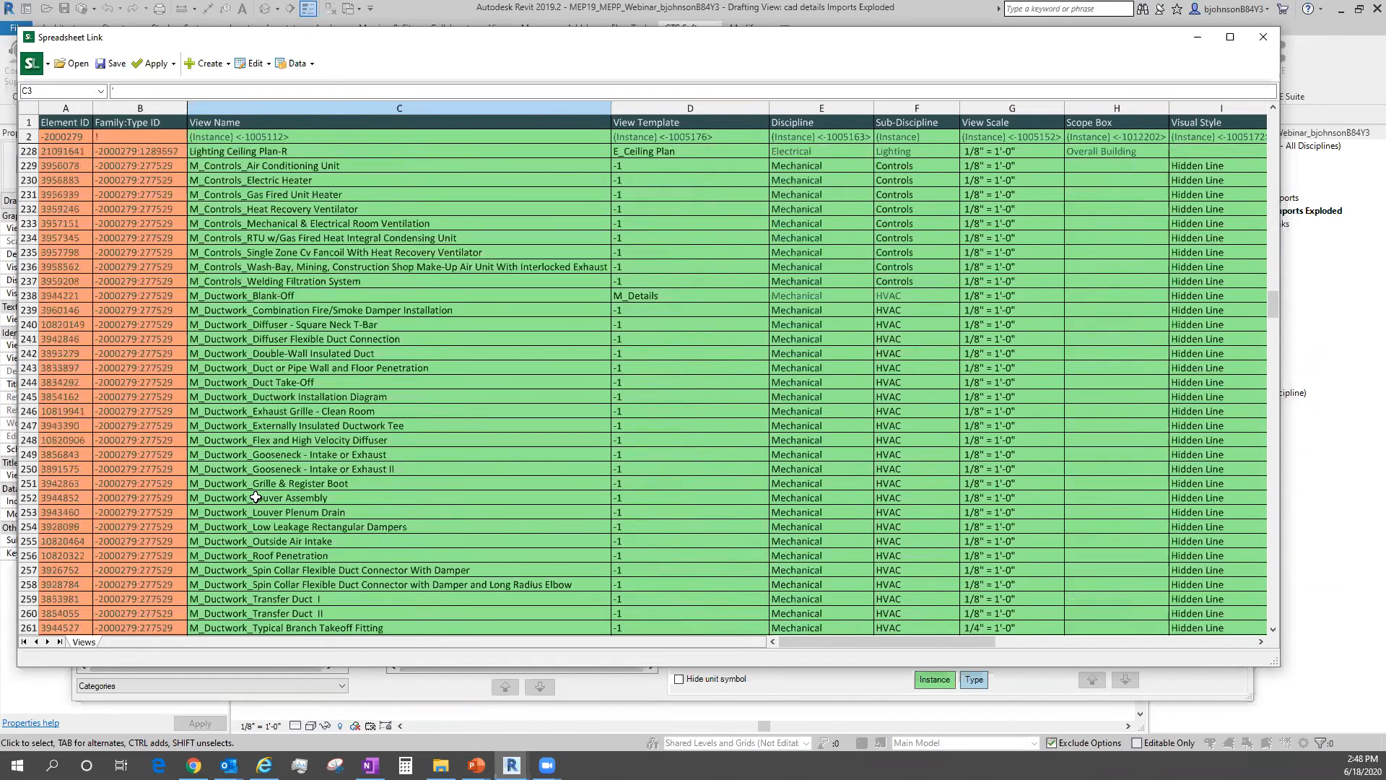
pyautogui.moveTo(840, 646); pyautogui.dragTo(993, 626)
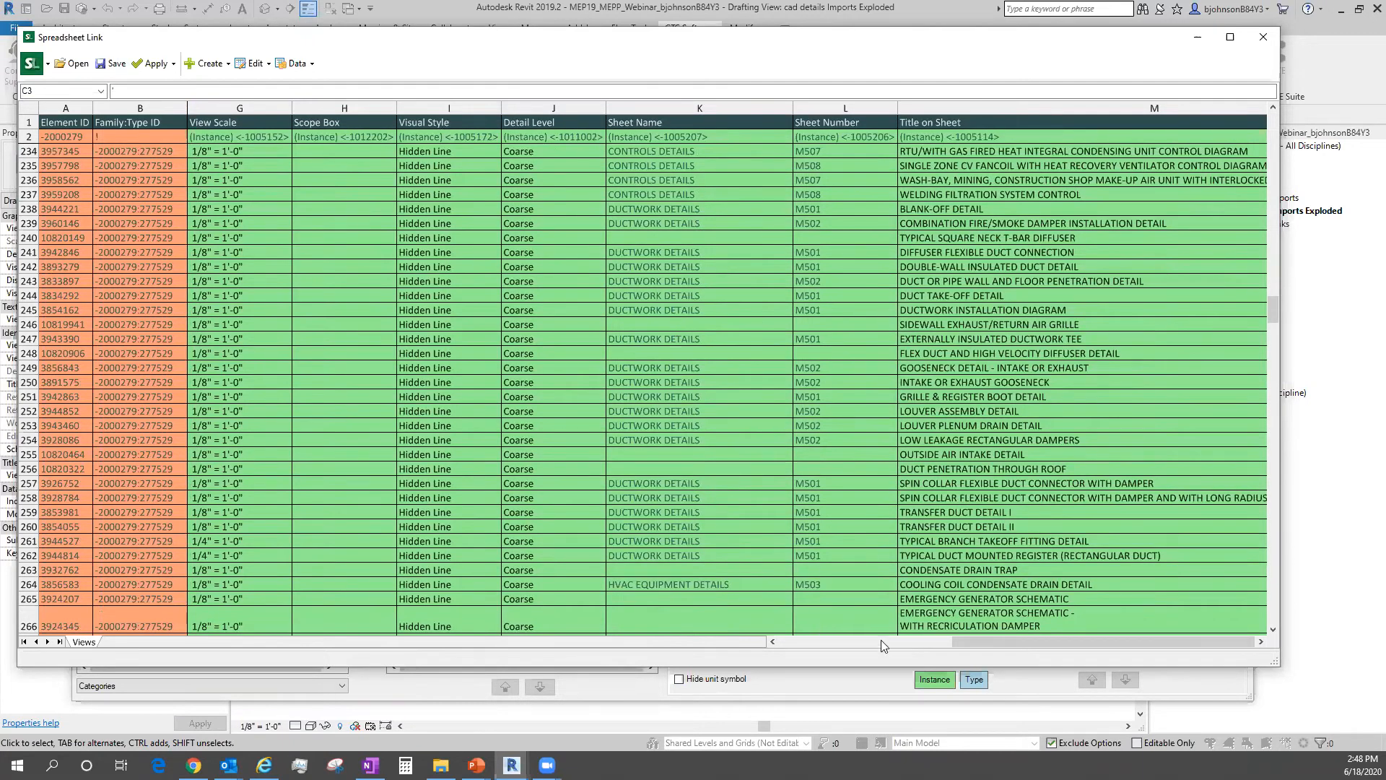
pyautogui.moveTo(978, 638); pyautogui.dragTo(794, 650)
# Set the view template of the M_Ductwork_Duct Take-Off view to M_Details, matching the M_Ductwork_Blank-Off view.
pyautogui.click(648, 342)
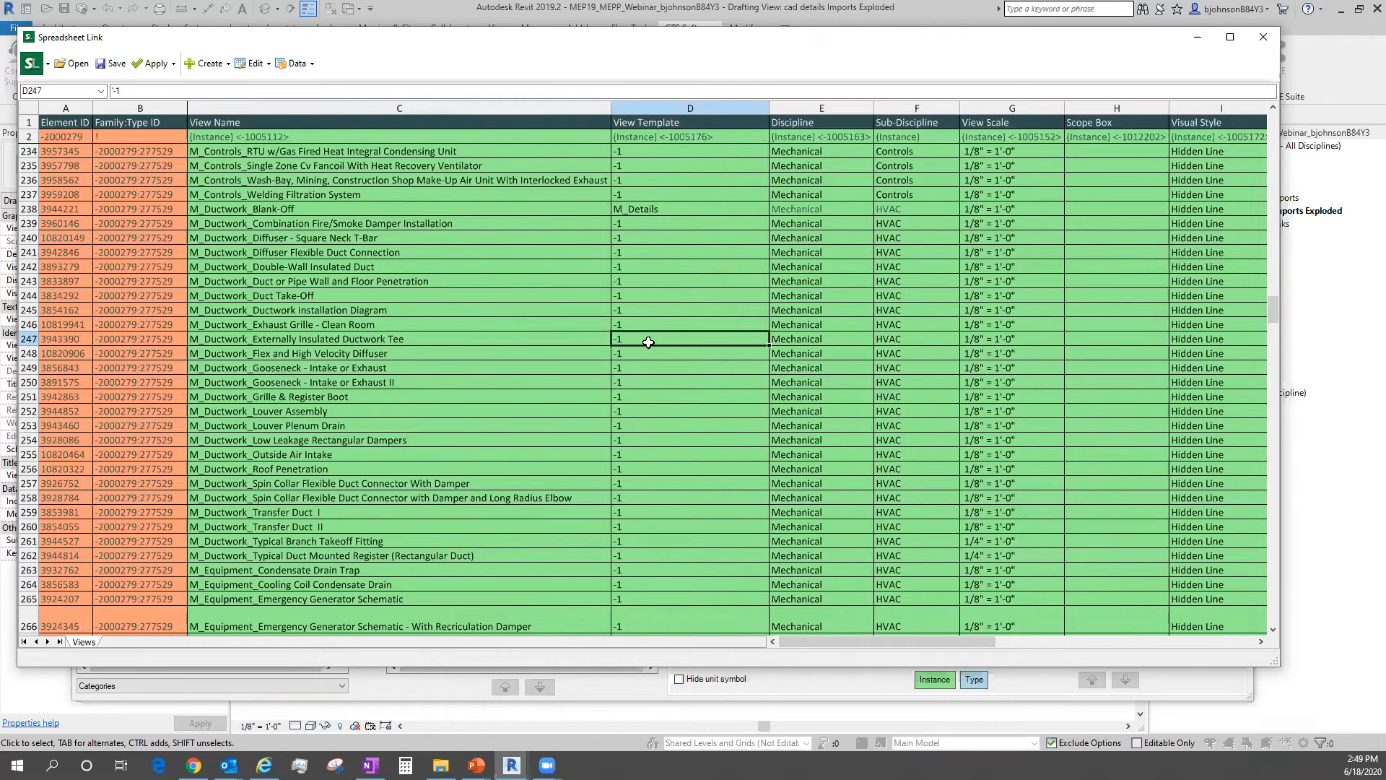
pyautogui.click(672, 209)
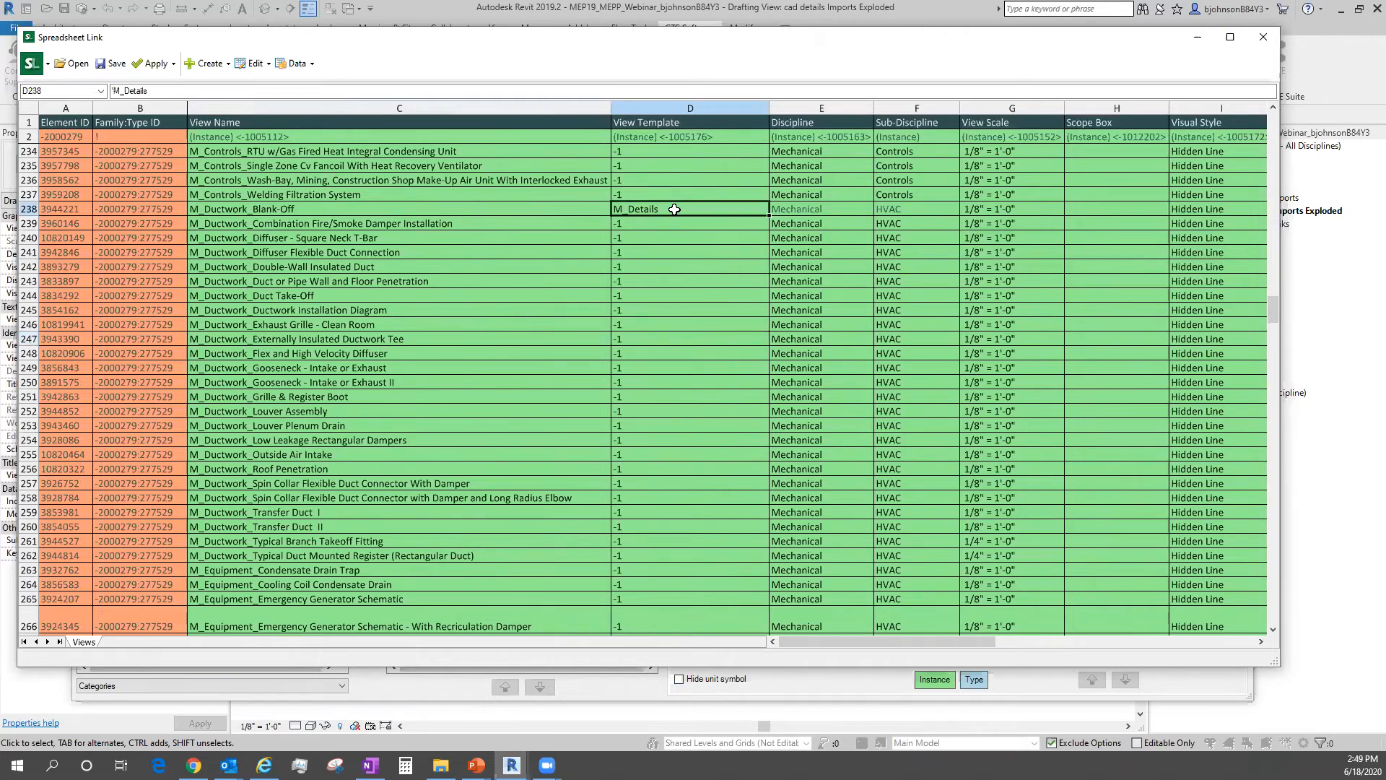
pyautogui.click(678, 296)
pyautogui.write('M_Details')
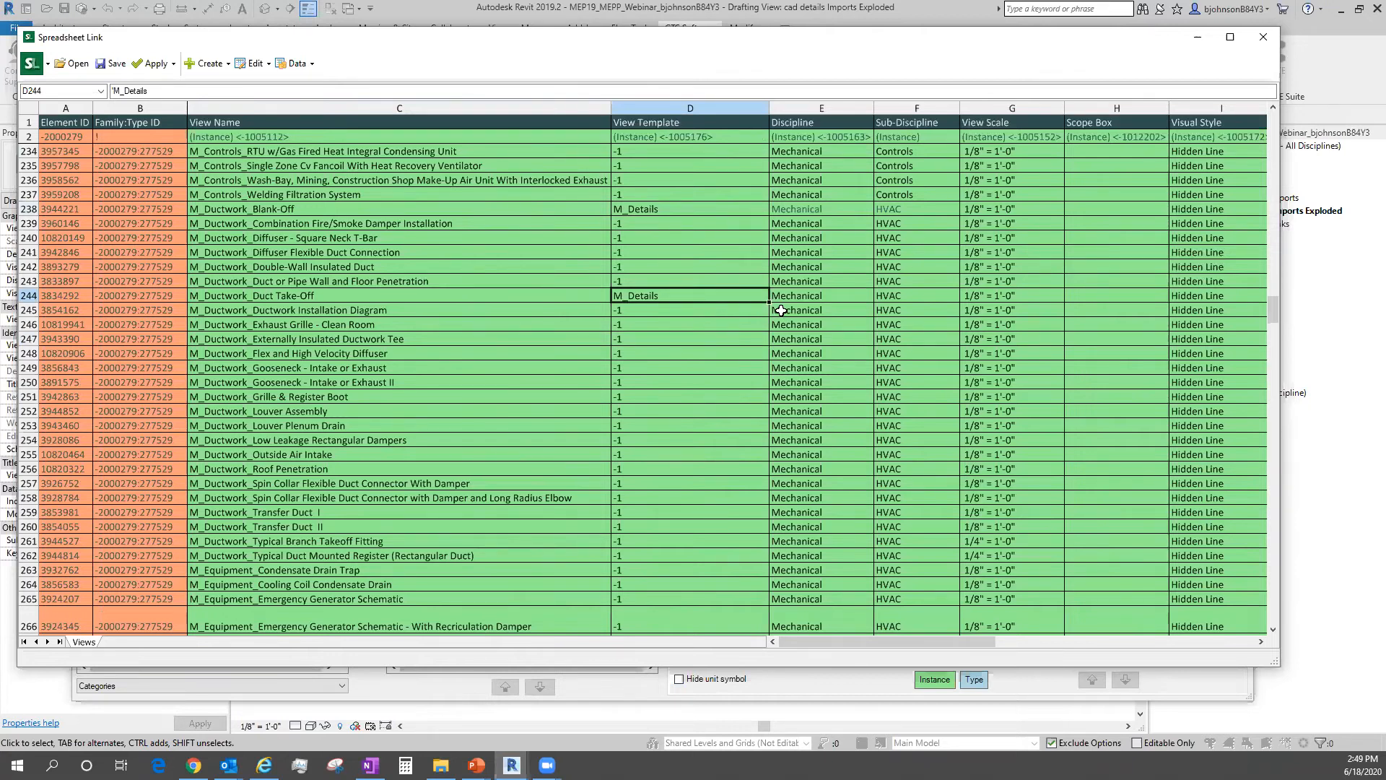
# Fill the M_Details view template down to M_Ductwork_Transfer Duct II and up to M_Ductwork_Combination Fire/Smoke Damper Installation.
pyautogui.moveTo(769, 299); pyautogui.dragTo(758, 542)
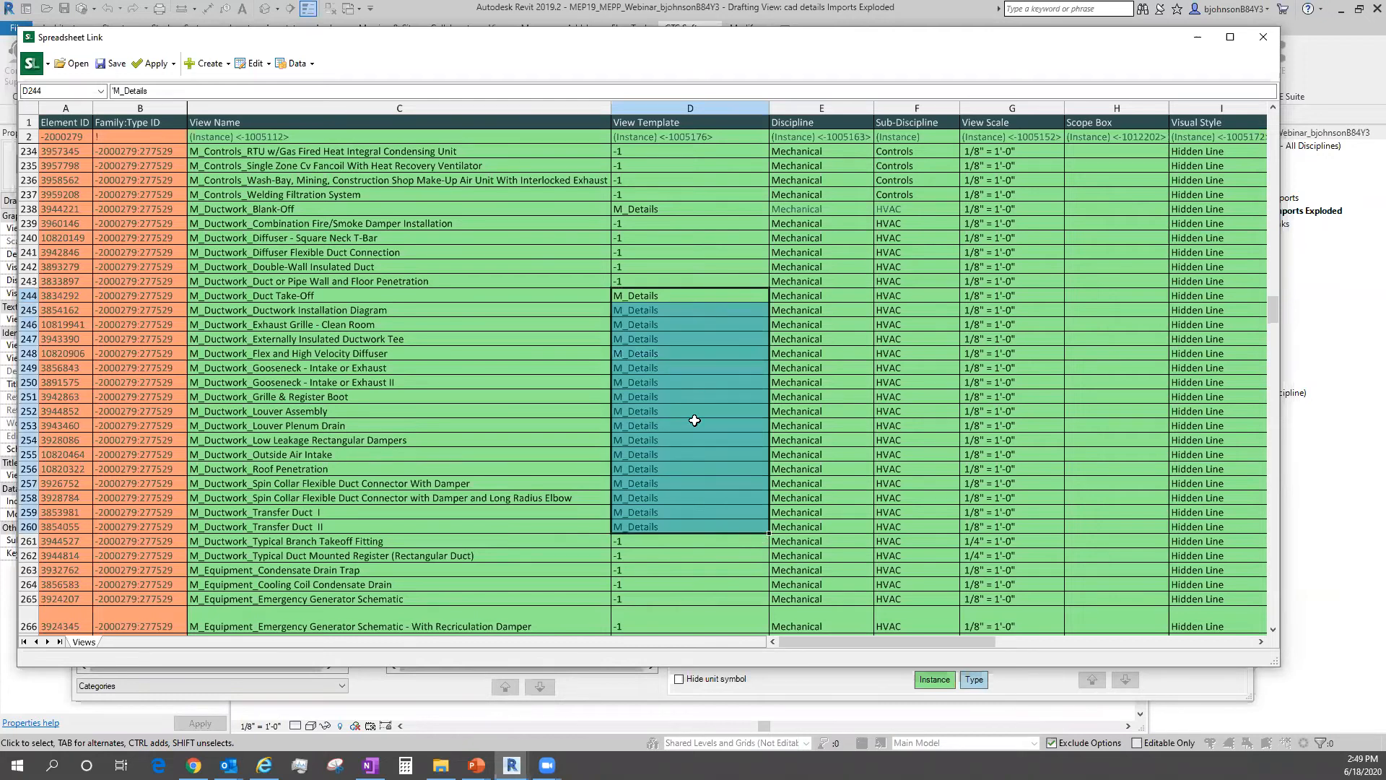
pyautogui.click(764, 299)
pyautogui.moveTo(766, 299); pyautogui.dragTo(758, 223)
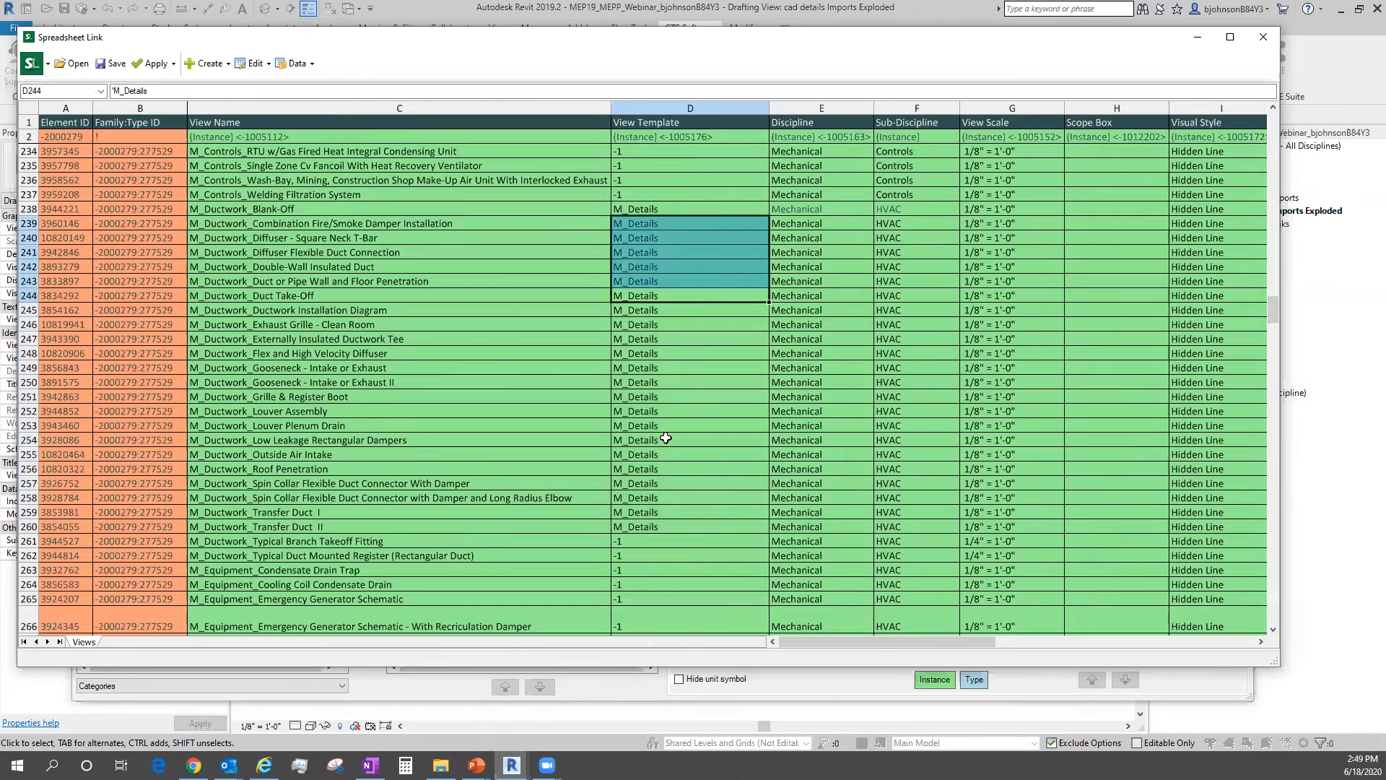
# Apply the active worksheet's values to the Revit project and dismiss the import result.
pyautogui.click(145, 67)
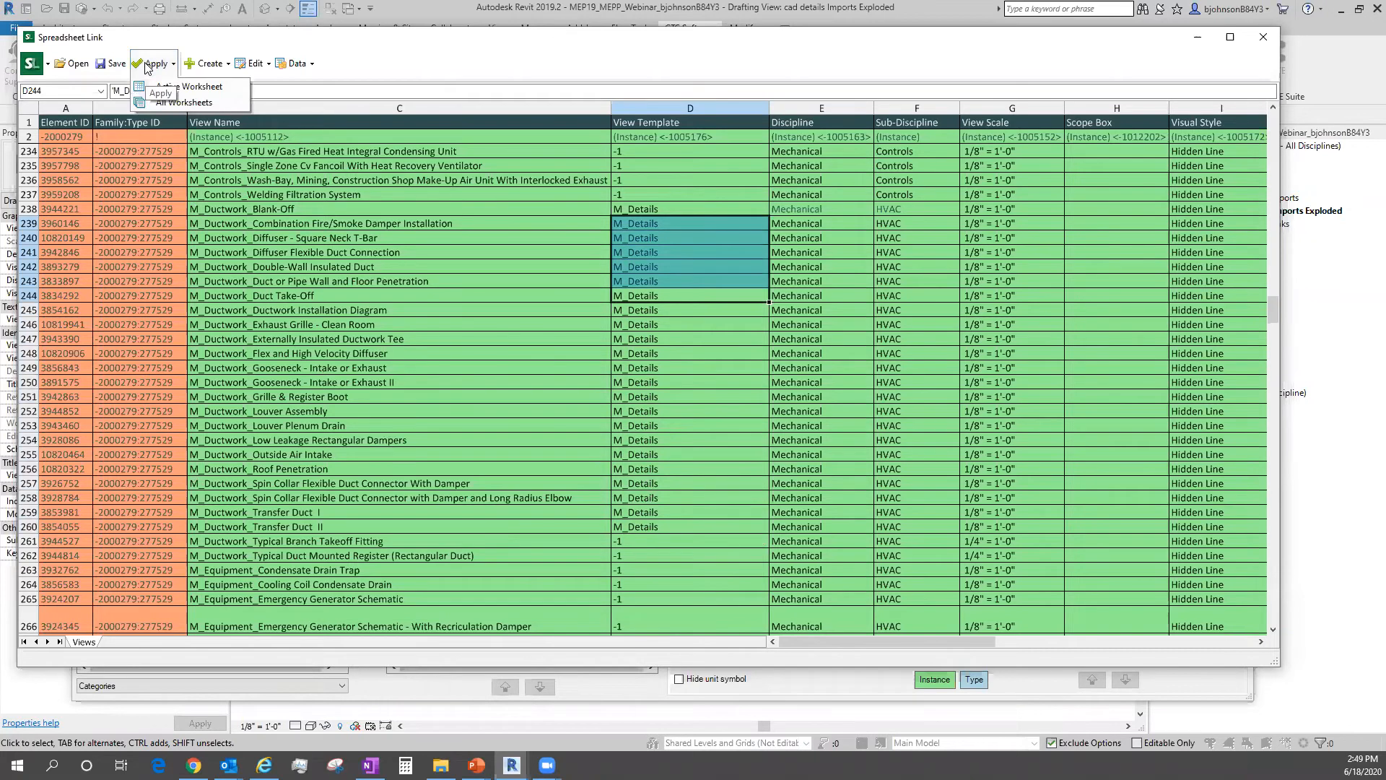
pyautogui.click(200, 90)
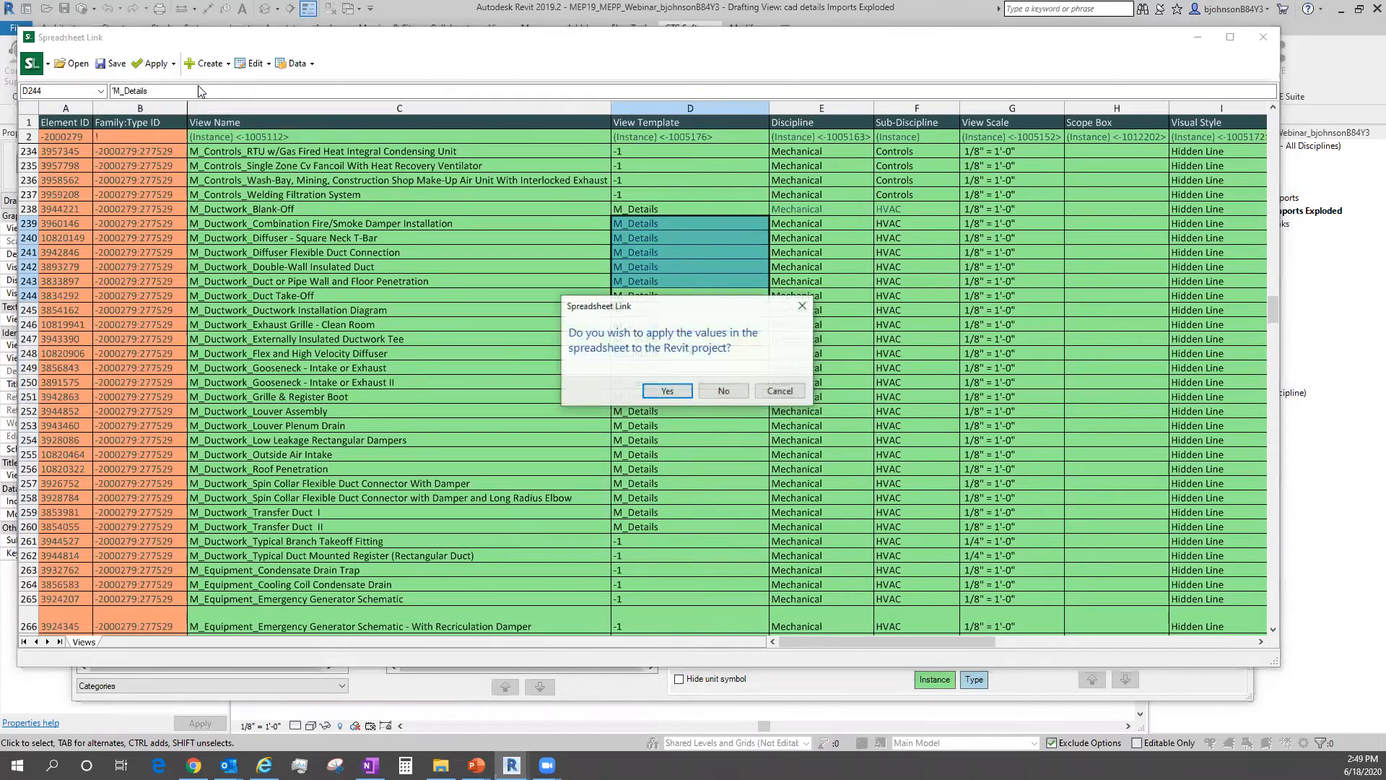
pyautogui.click(668, 392)
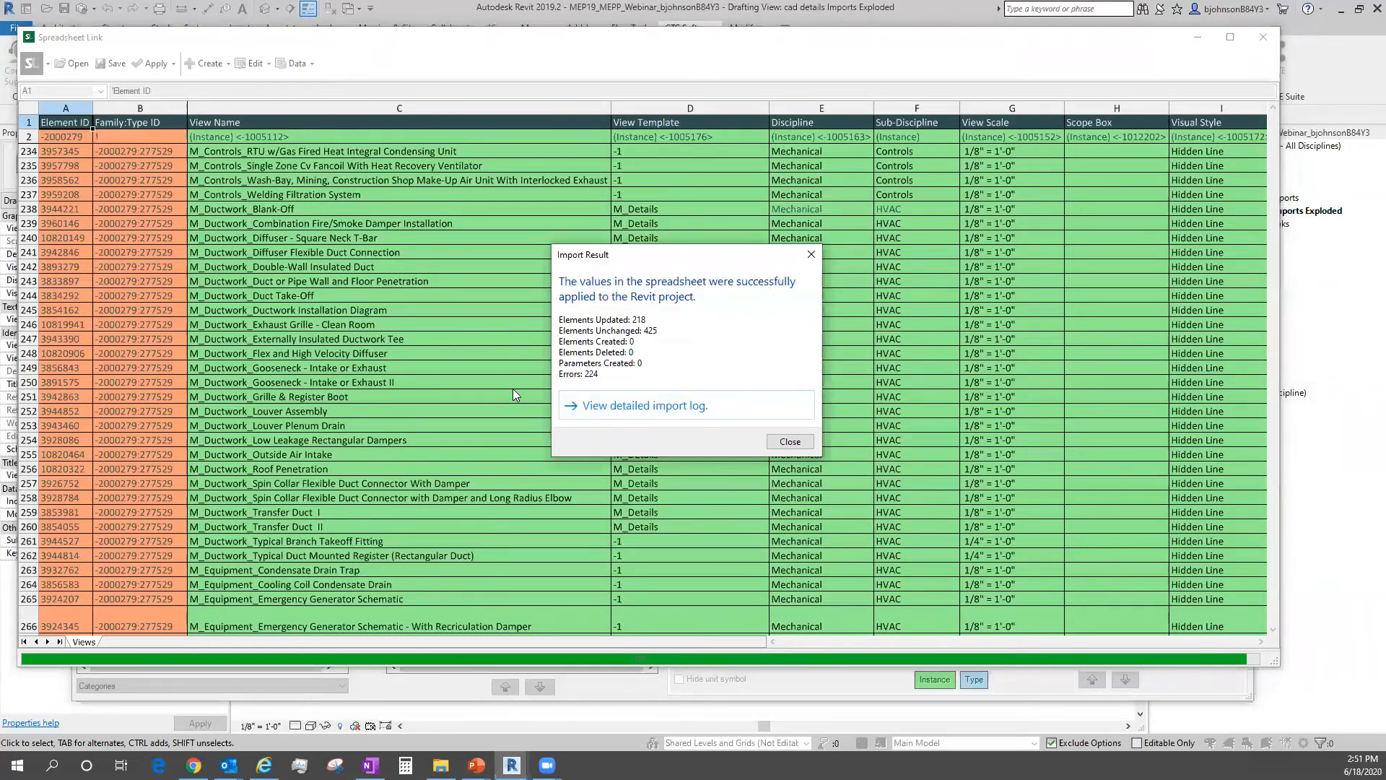
pyautogui.click(787, 443)
# Locate the Navisworks views in the Views worksheet and unprotect the worksheet using the prefilled password.
pyautogui.moveTo(824, 644)
pyautogui.mouseDown()
pyautogui.moveTo(1030, 628)
pyautogui.moveTo(838, 628)
pyautogui.mouseUp()
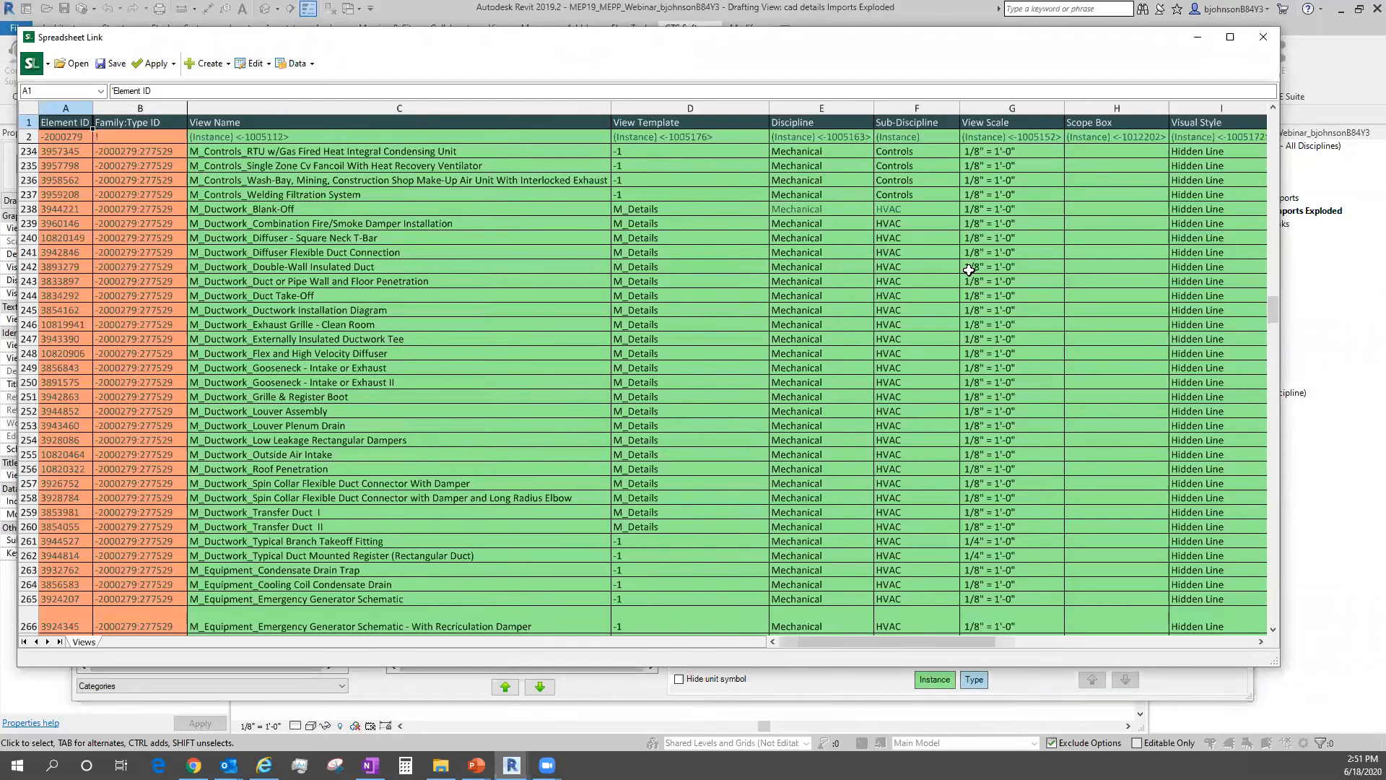
pyautogui.scroll(-1, 1184, 490)
pyautogui.scroll(-20, 1184, 489)
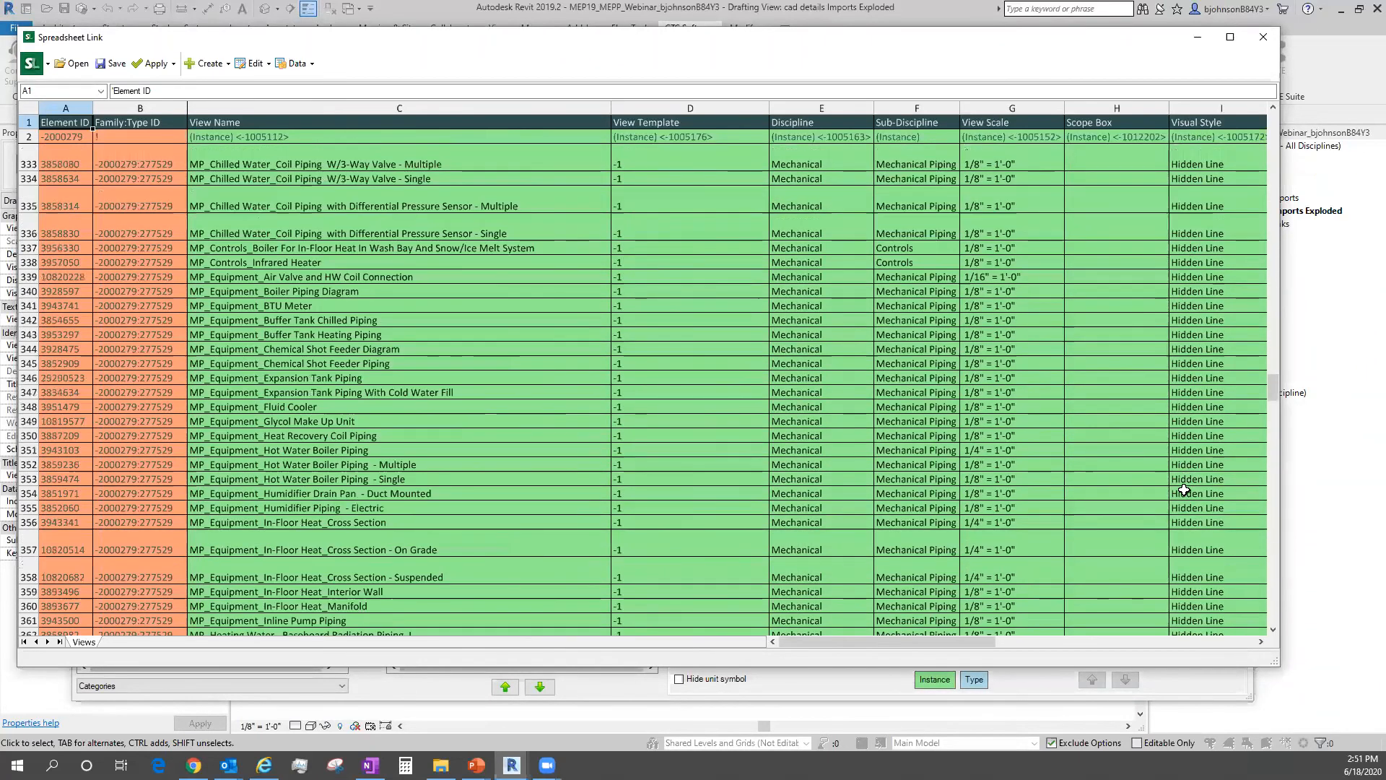
pyautogui.scroll(-20, 1184, 489)
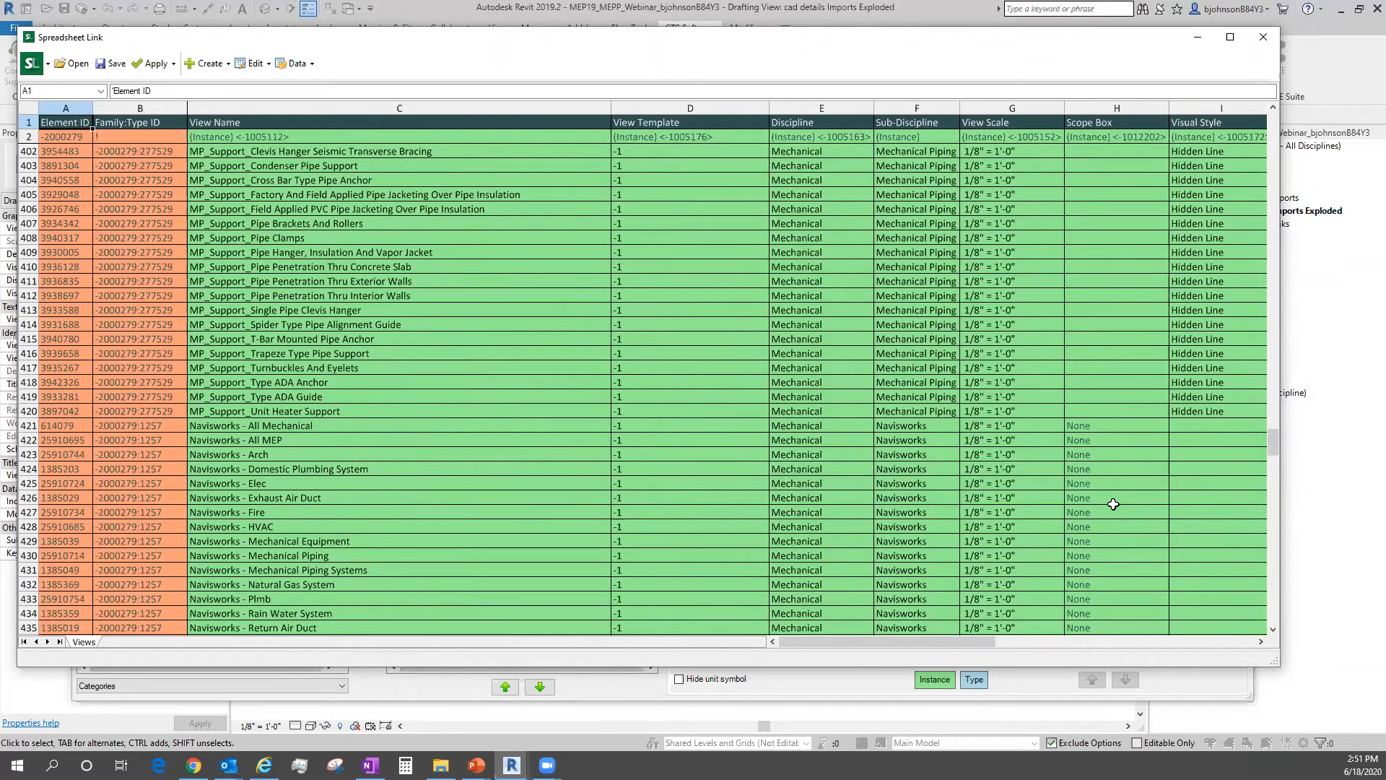
pyautogui.scroll(-3, 250, 485)
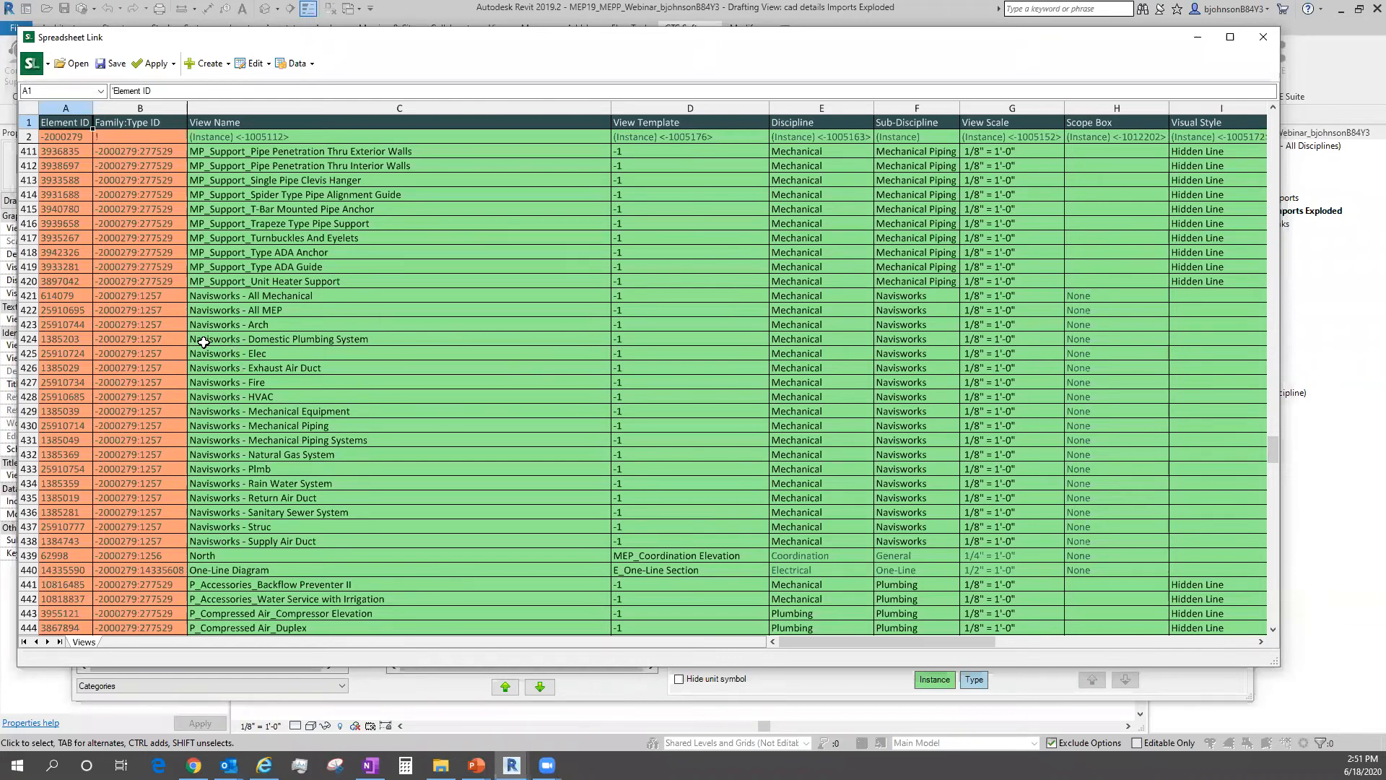
pyautogui.click(288, 110)
pyautogui.click(307, 63)
pyautogui.click(320, 107)
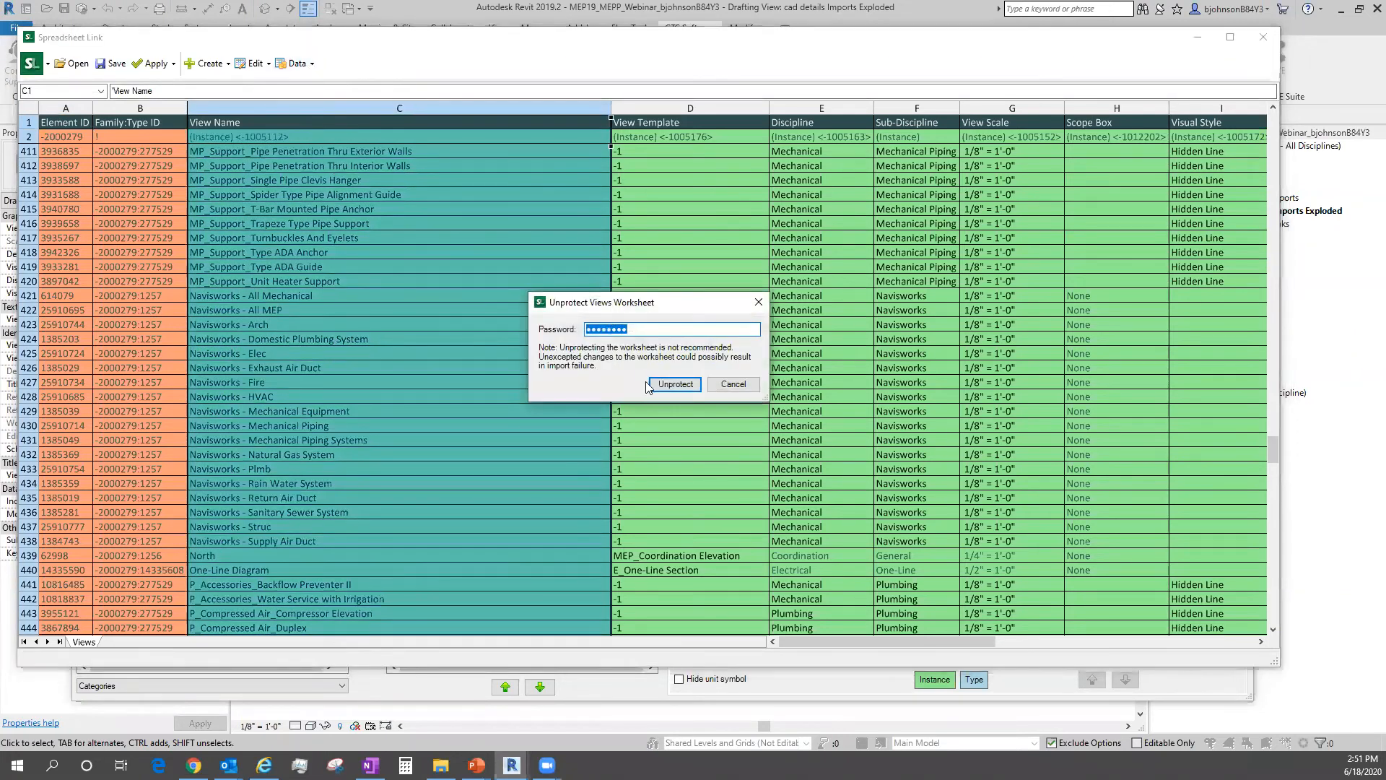
pyautogui.click(674, 384)
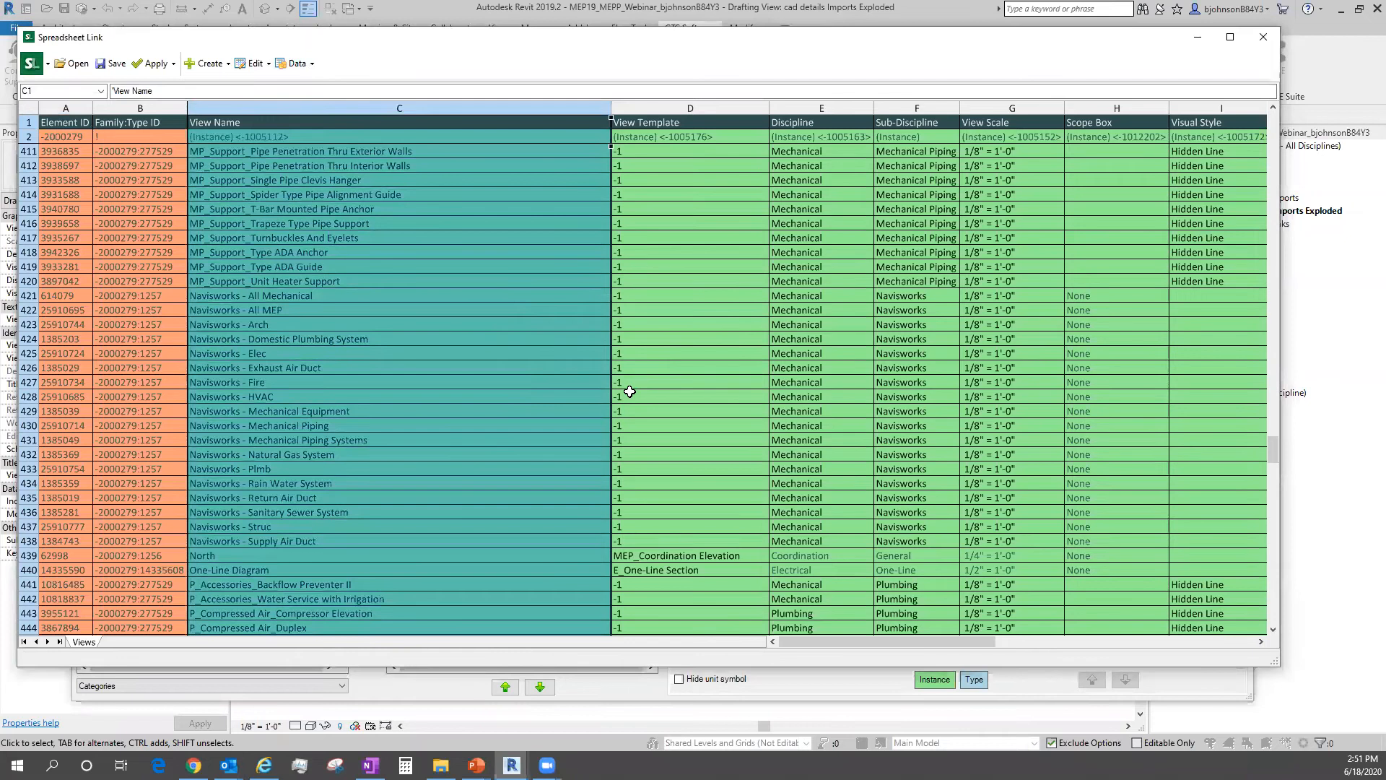
# Select the whole View Name column and find the text Navisworks in it with Find/Replace.
pyautogui.click(404, 335)
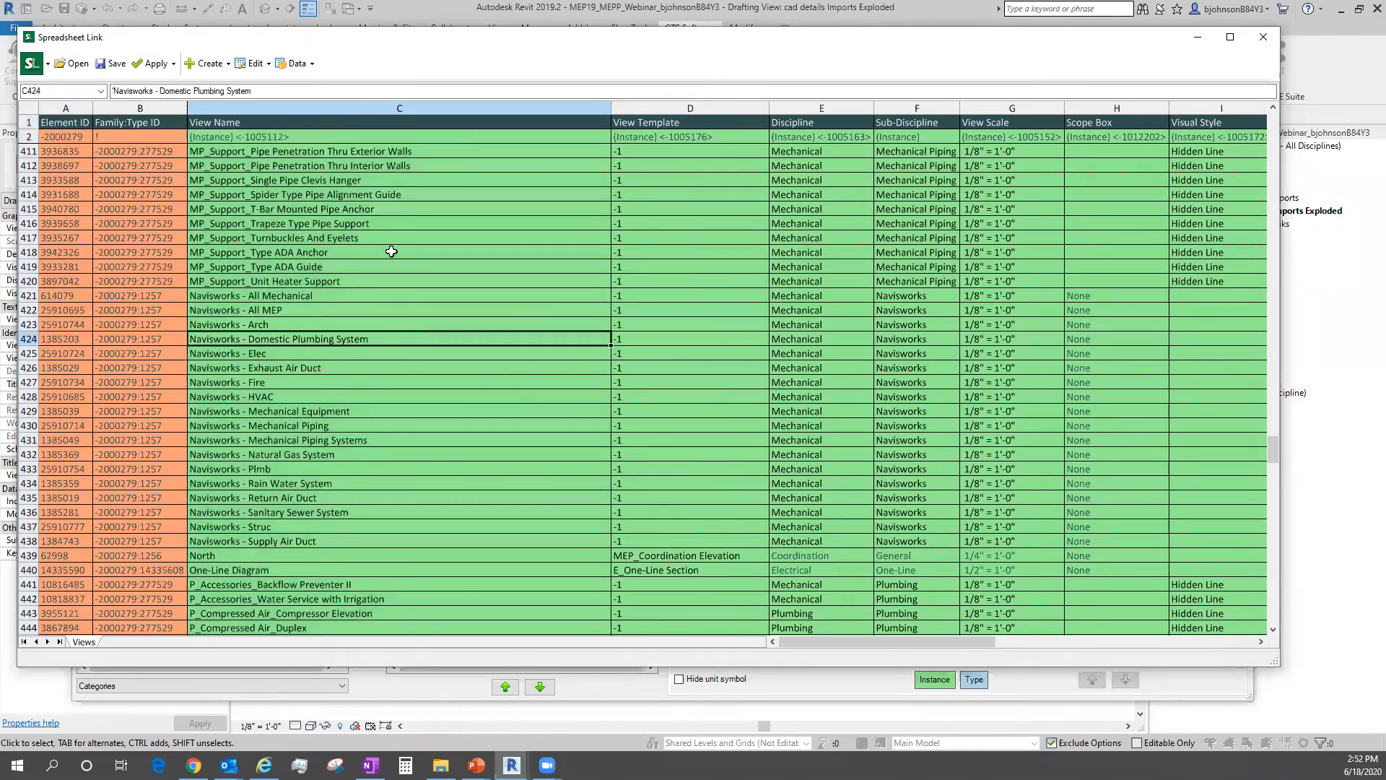
pyautogui.click(365, 109)
pyautogui.click(347, 138)
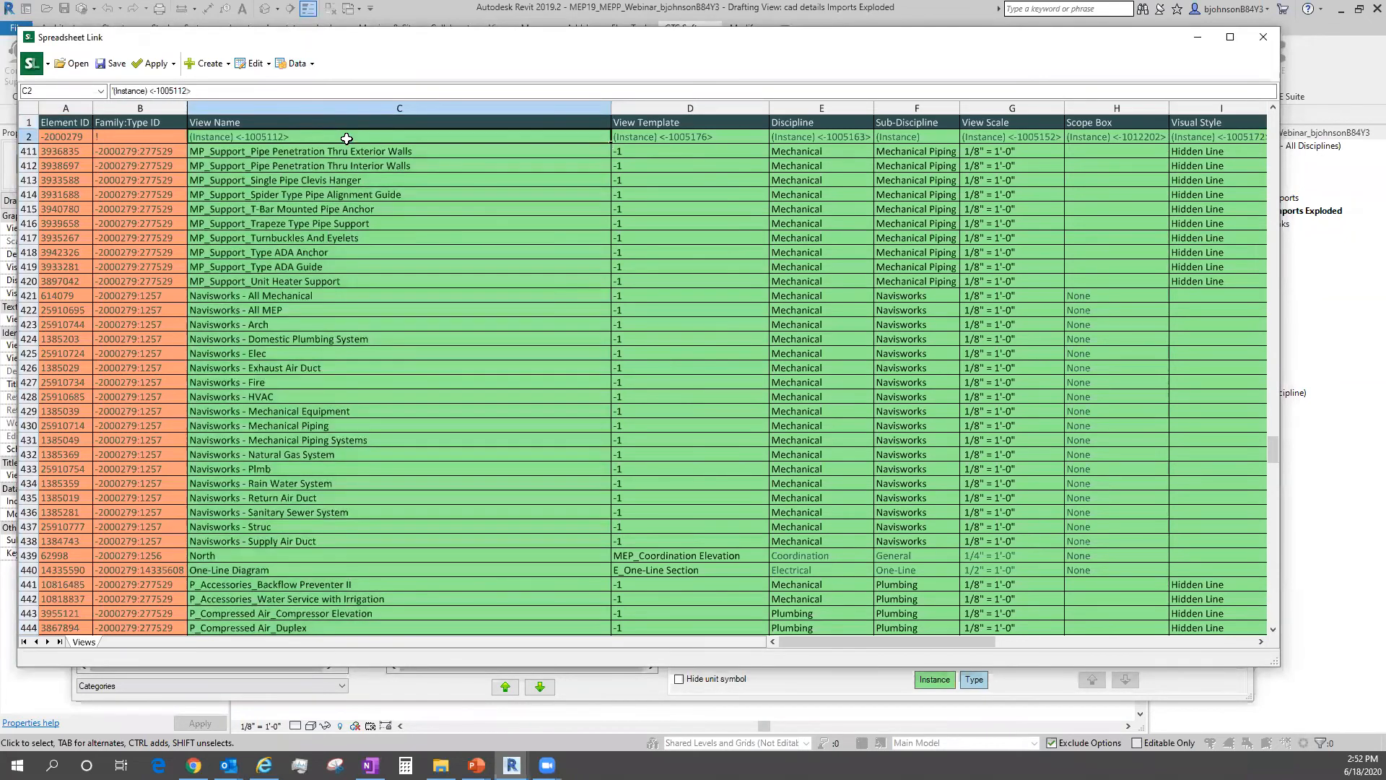
pyautogui.click(400, 107)
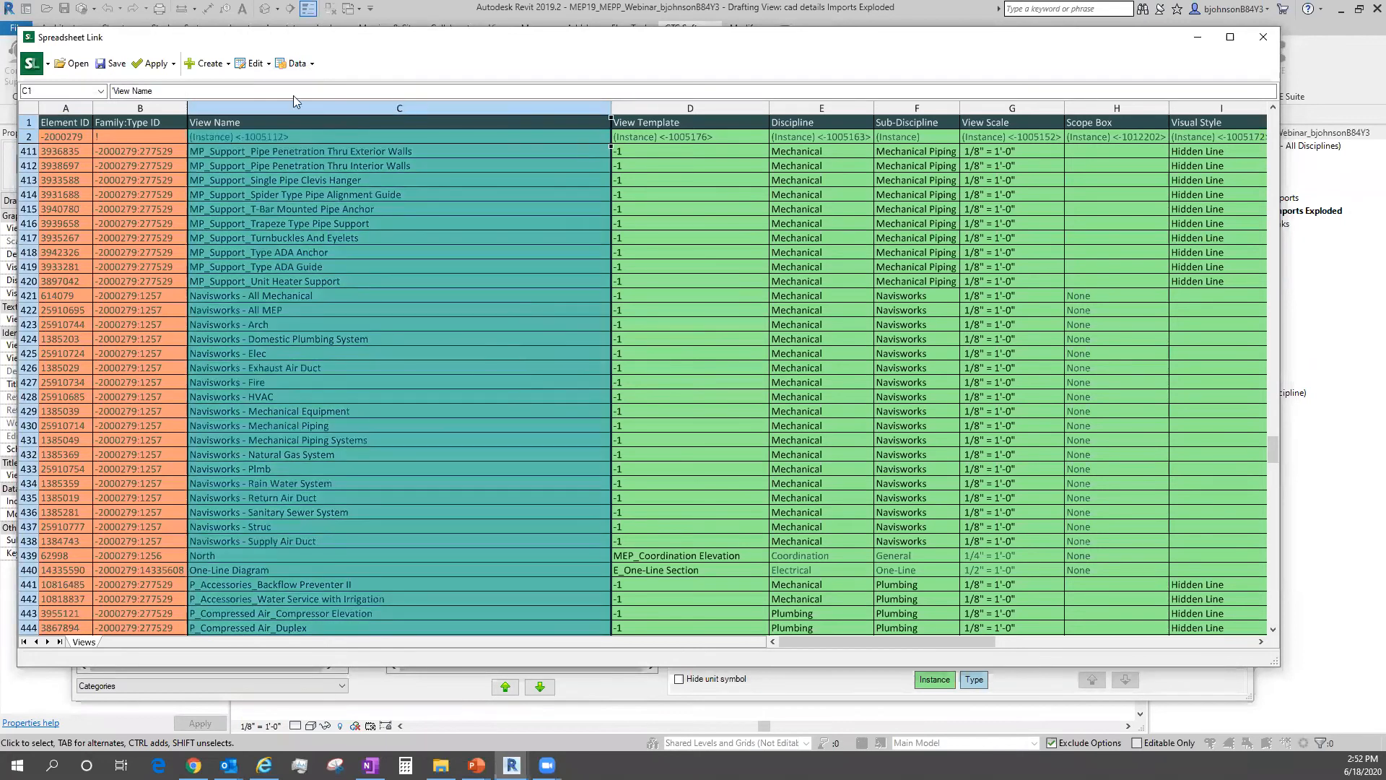
pyautogui.click(254, 64)
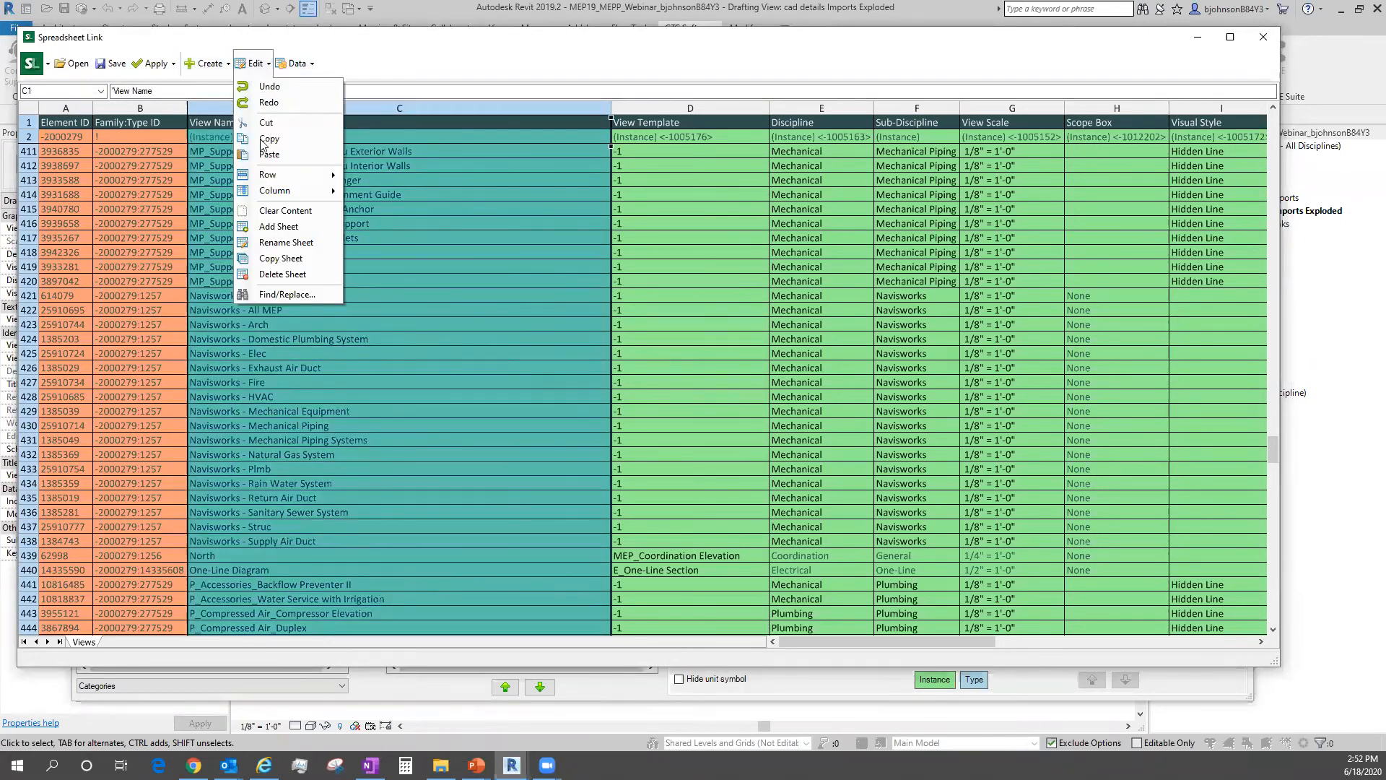
pyautogui.click(256, 296)
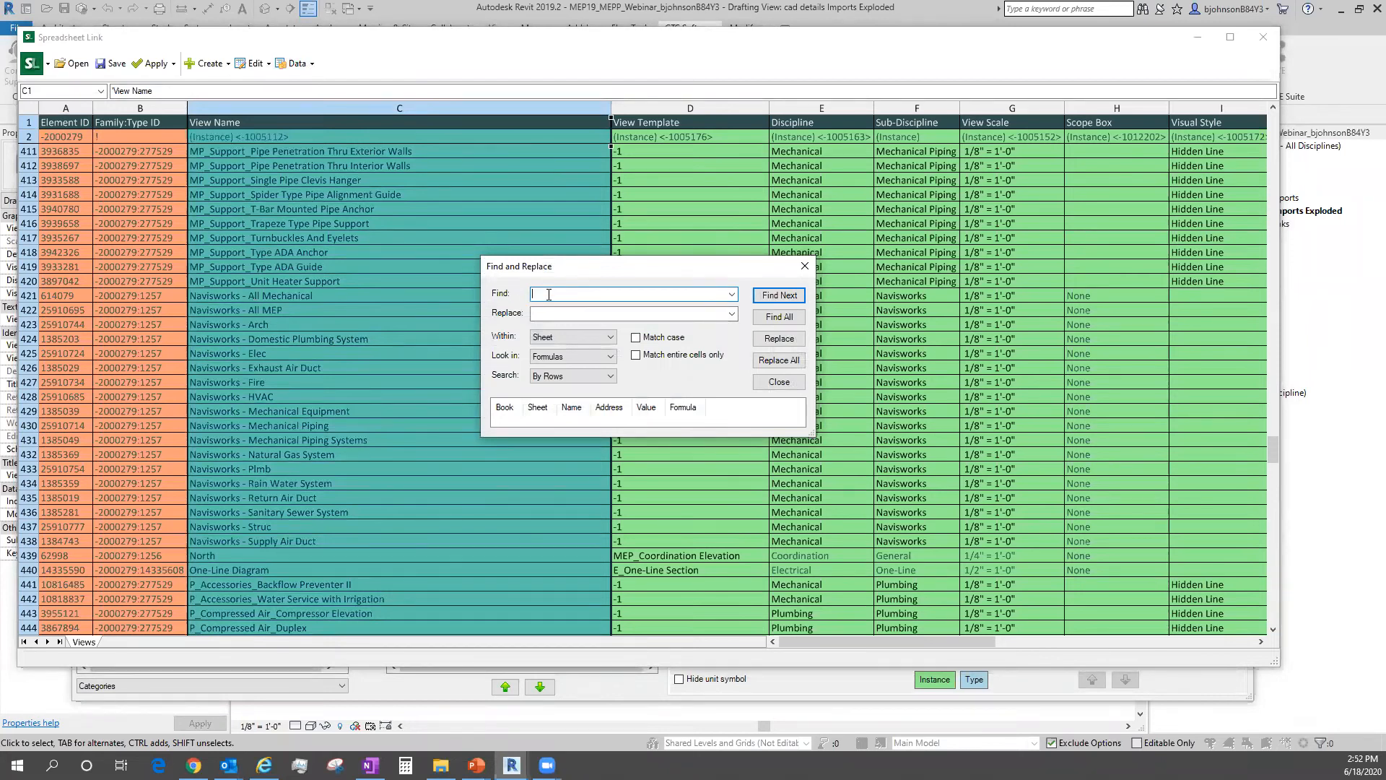
pyautogui.write('Navisworks')
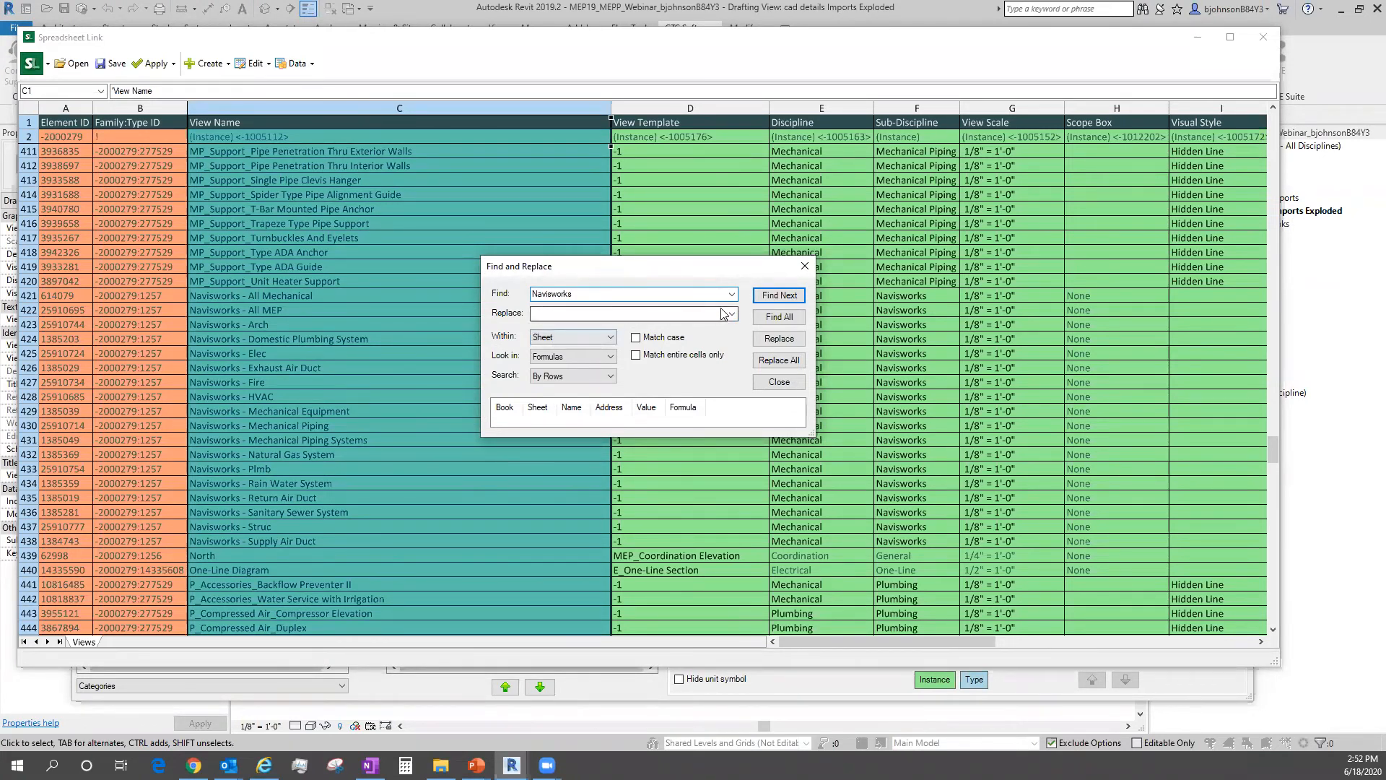
pyautogui.click(770, 302)
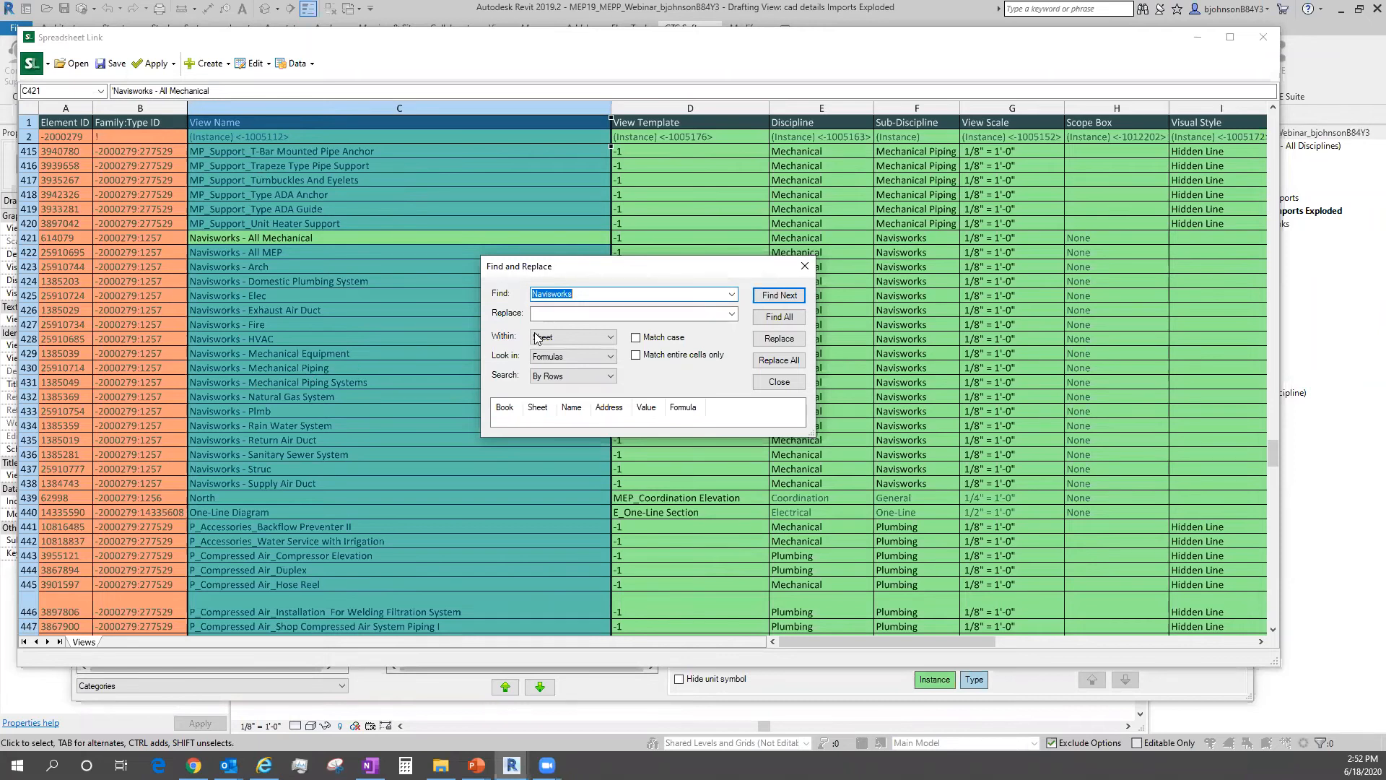
# Replace Navisworks with NAV in the first view name, and replace all remaining occurrences in the View Name column.
pyautogui.click(553, 315)
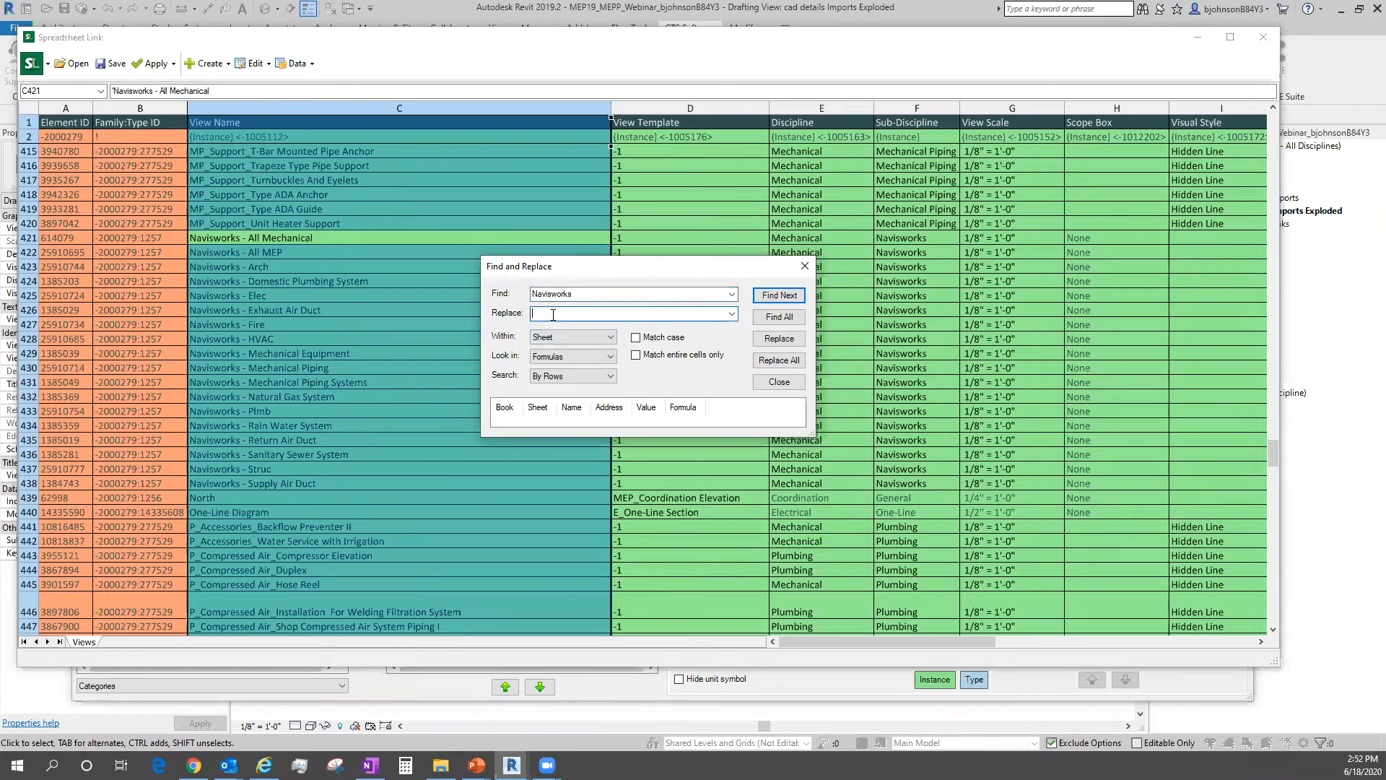
pyautogui.write('NAV')
pyautogui.click(779, 339)
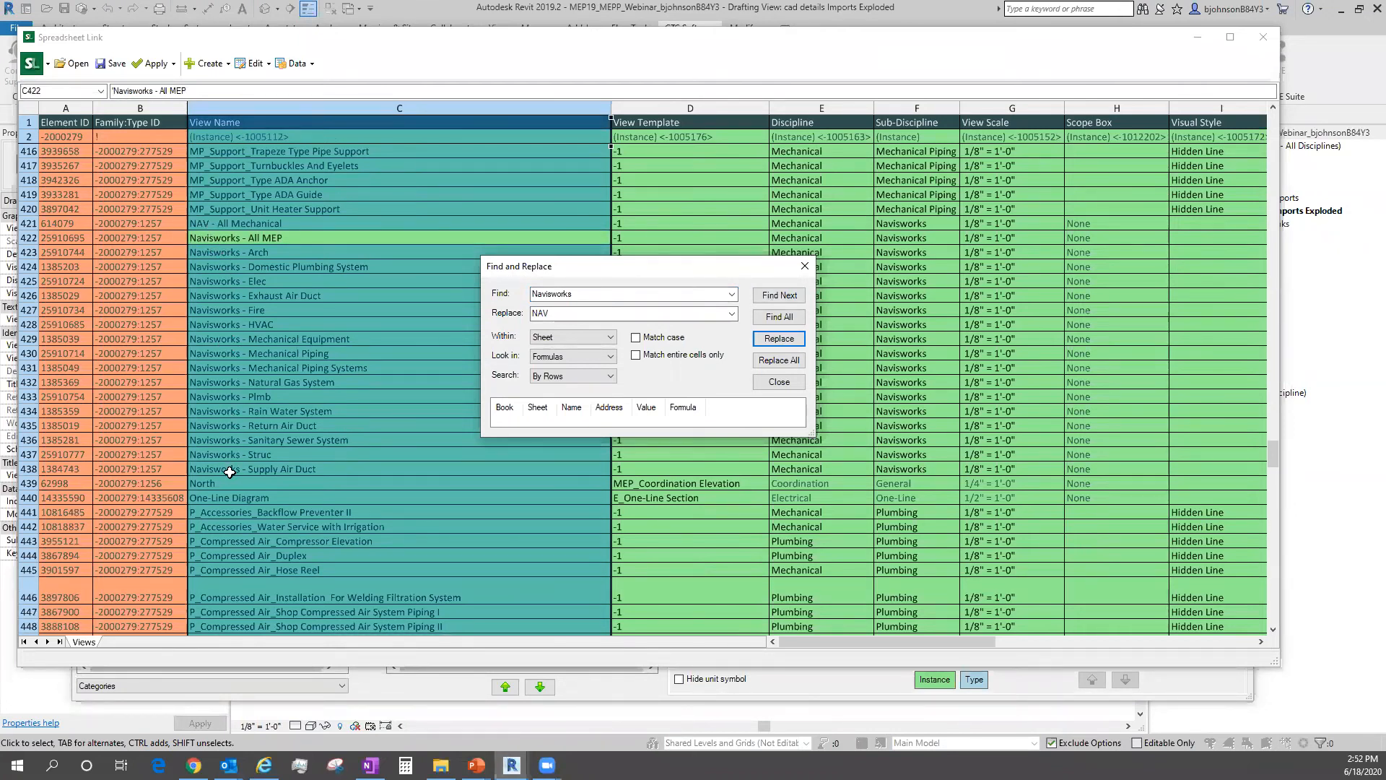
pyautogui.click(789, 361)
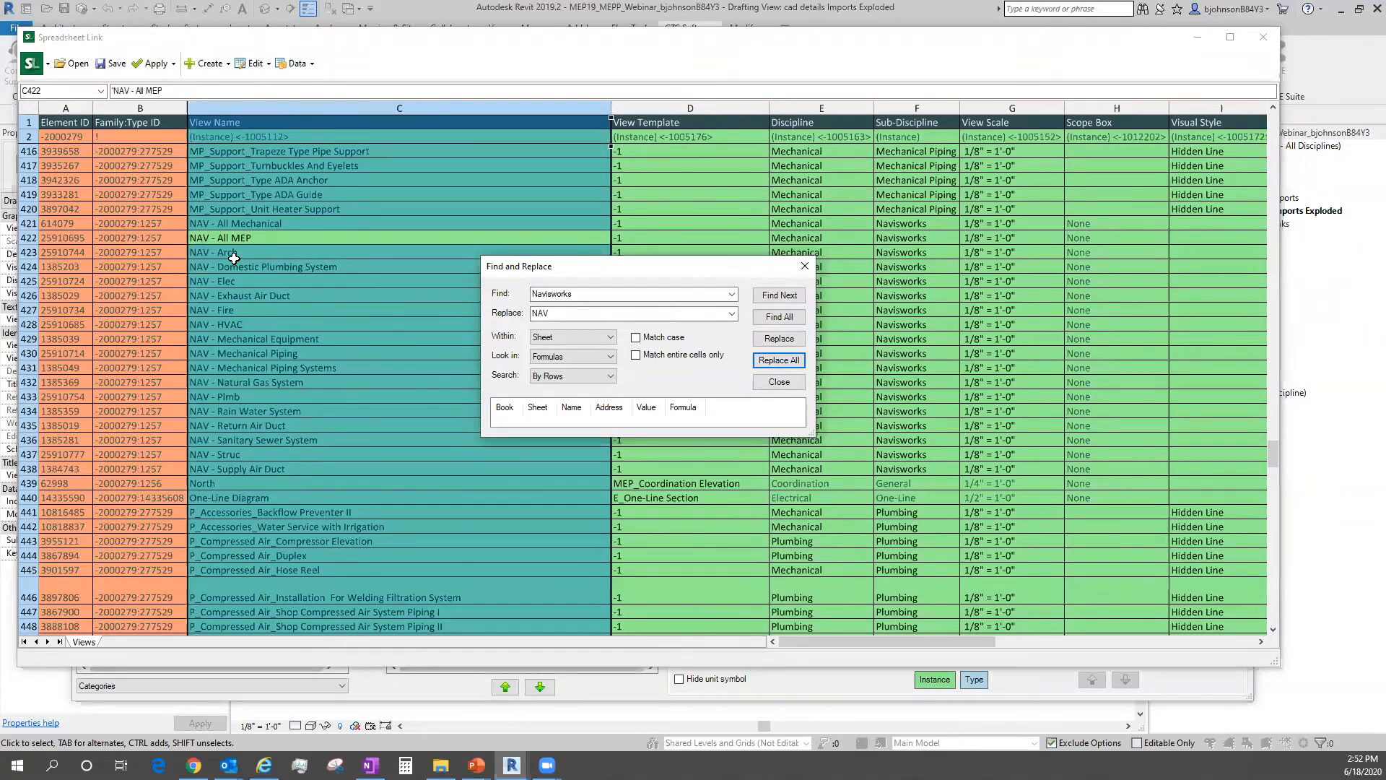
pyautogui.click(793, 382)
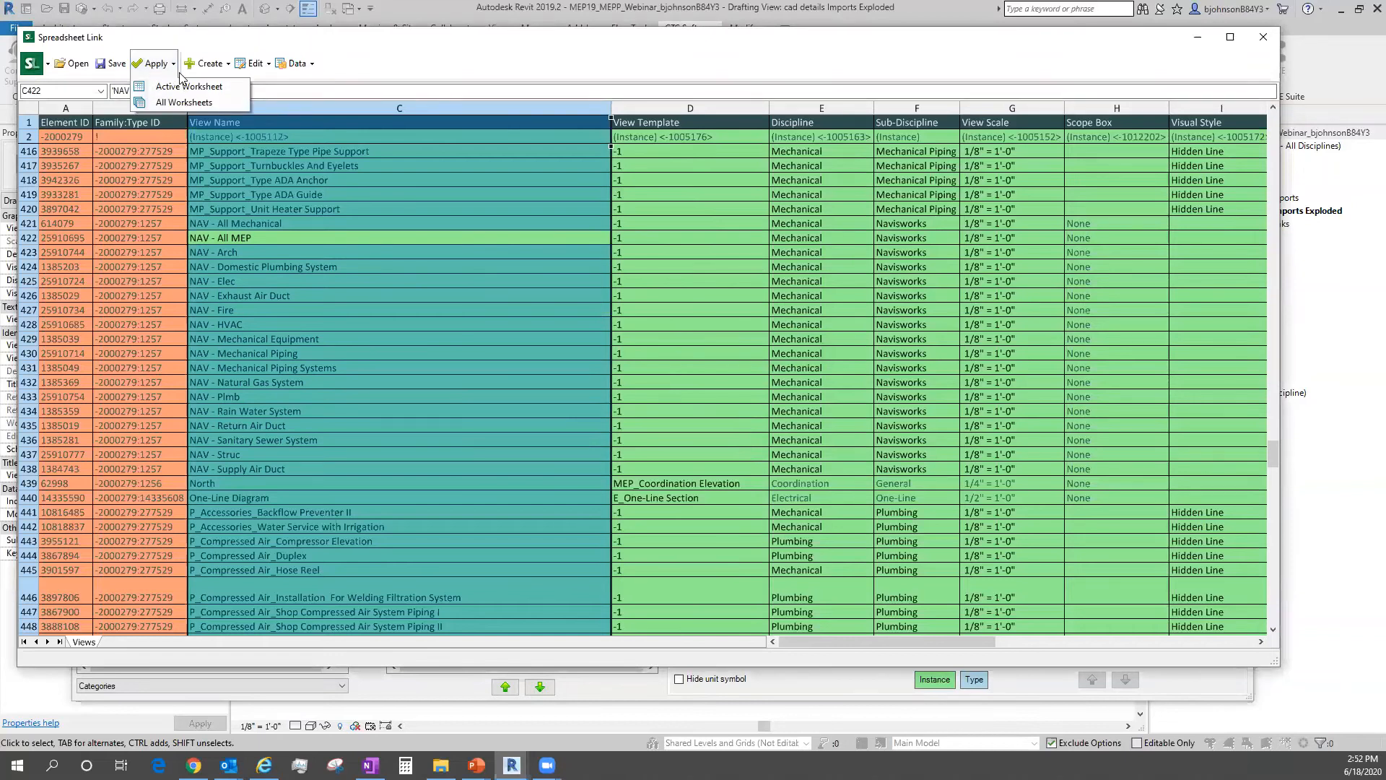
# Apply the values of all worksheets to the Revit project and dismiss the import result.
pyautogui.click(165, 65)
pyautogui.click(173, 101)
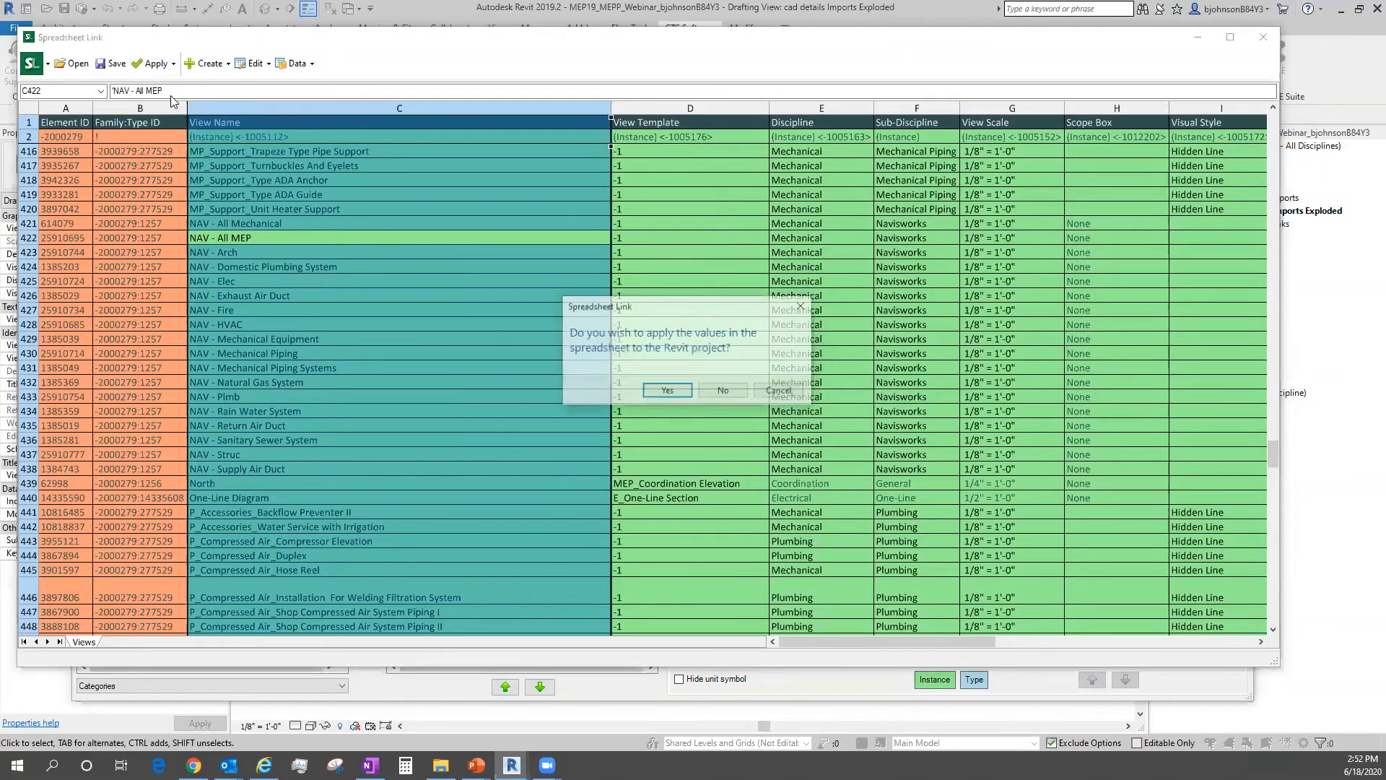
pyautogui.click(668, 392)
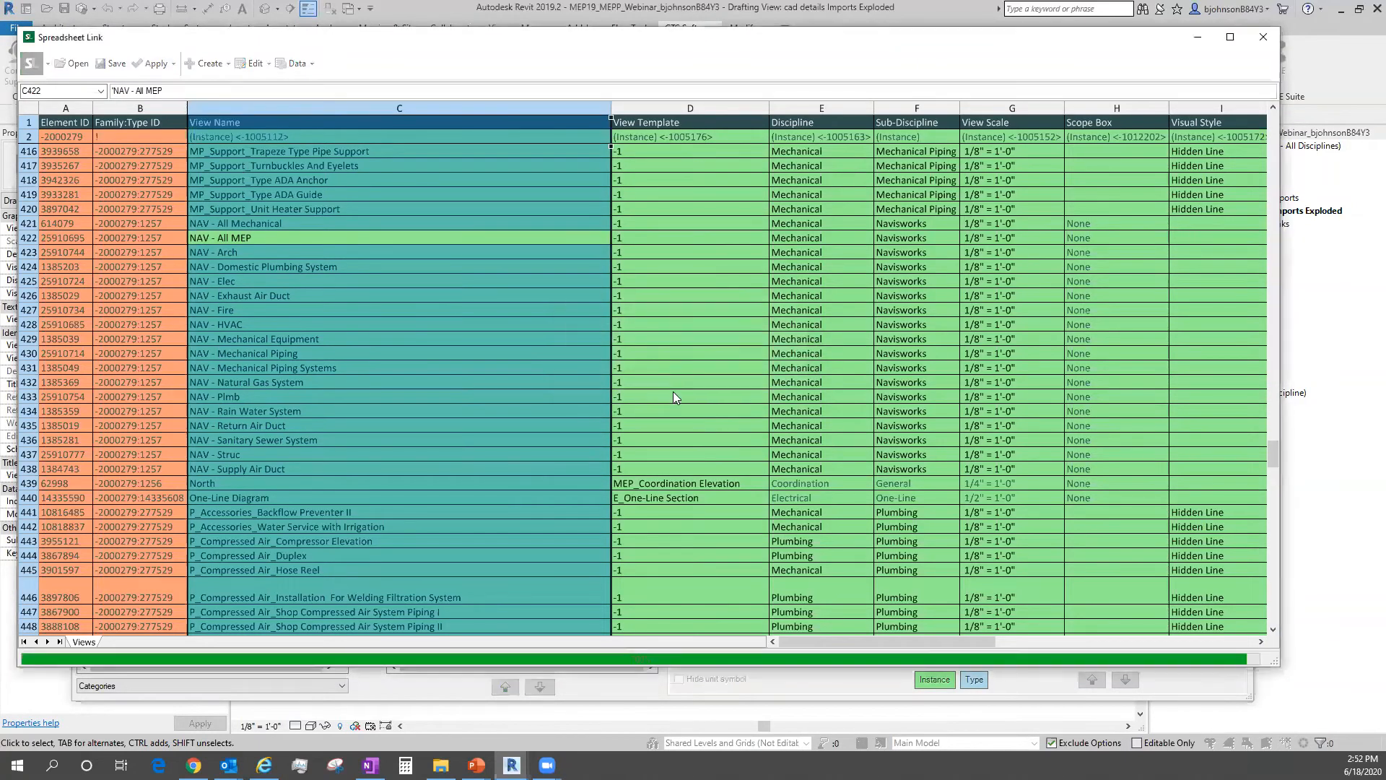
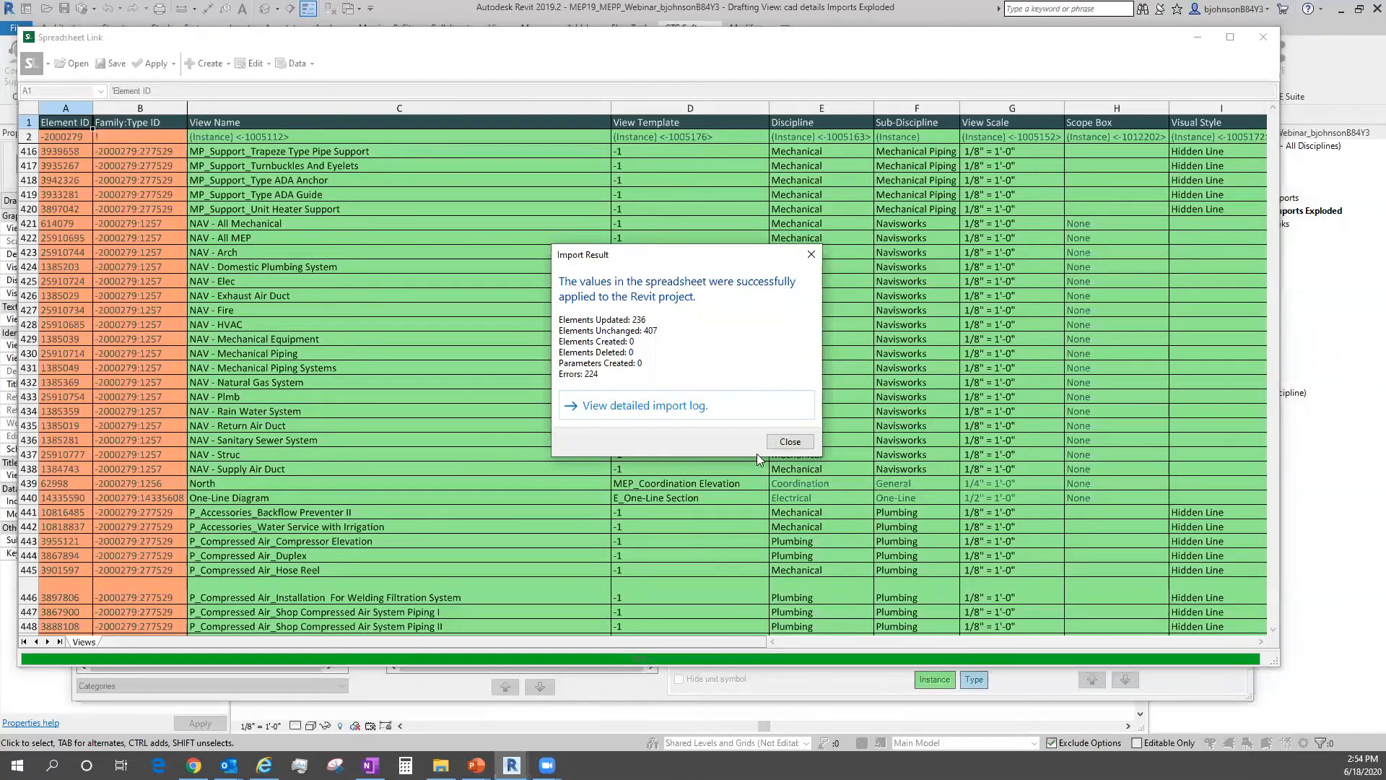
pyautogui.click(790, 442)
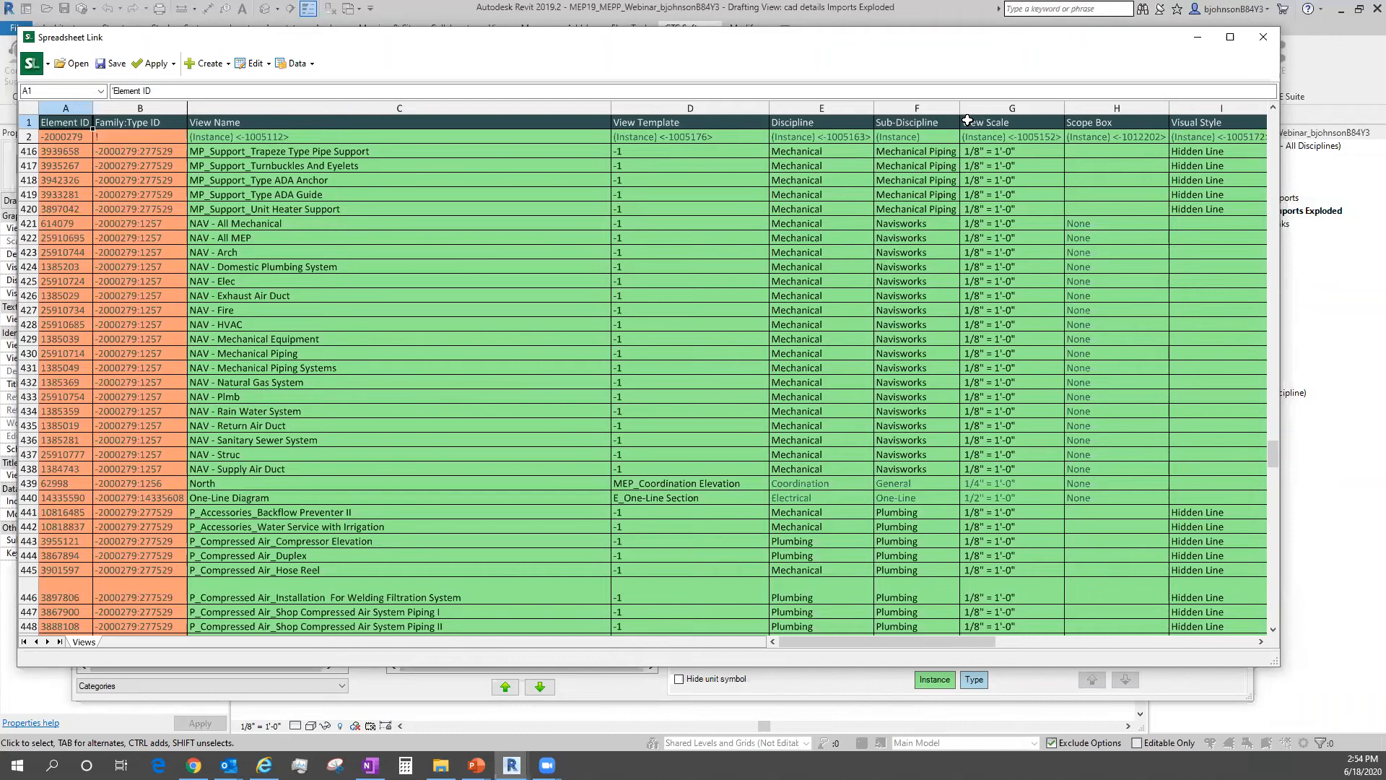
# Close the spreadsheet and the Spreadsheet Link settings without saving the settings.
pyautogui.click(1264, 38)
pyautogui.click(1237, 65)
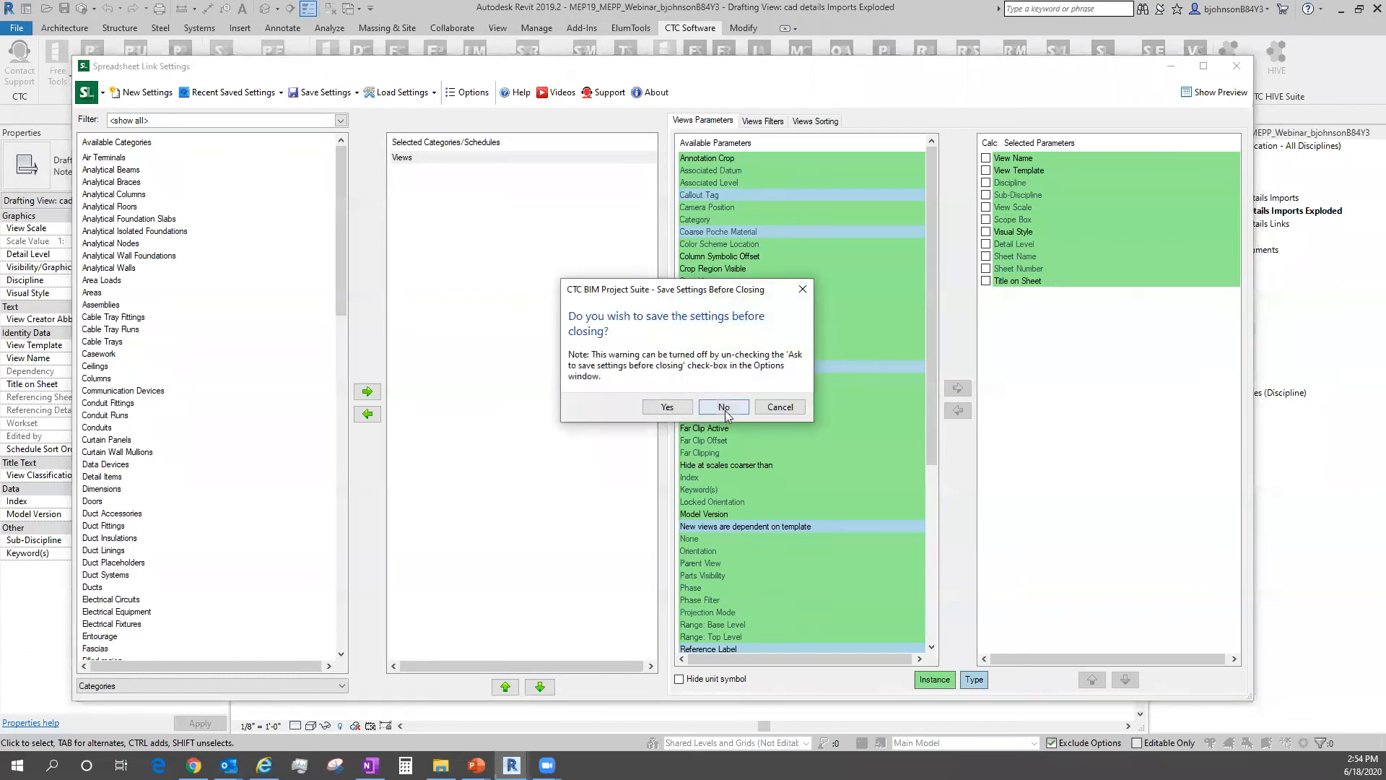
pyautogui.click(722, 408)
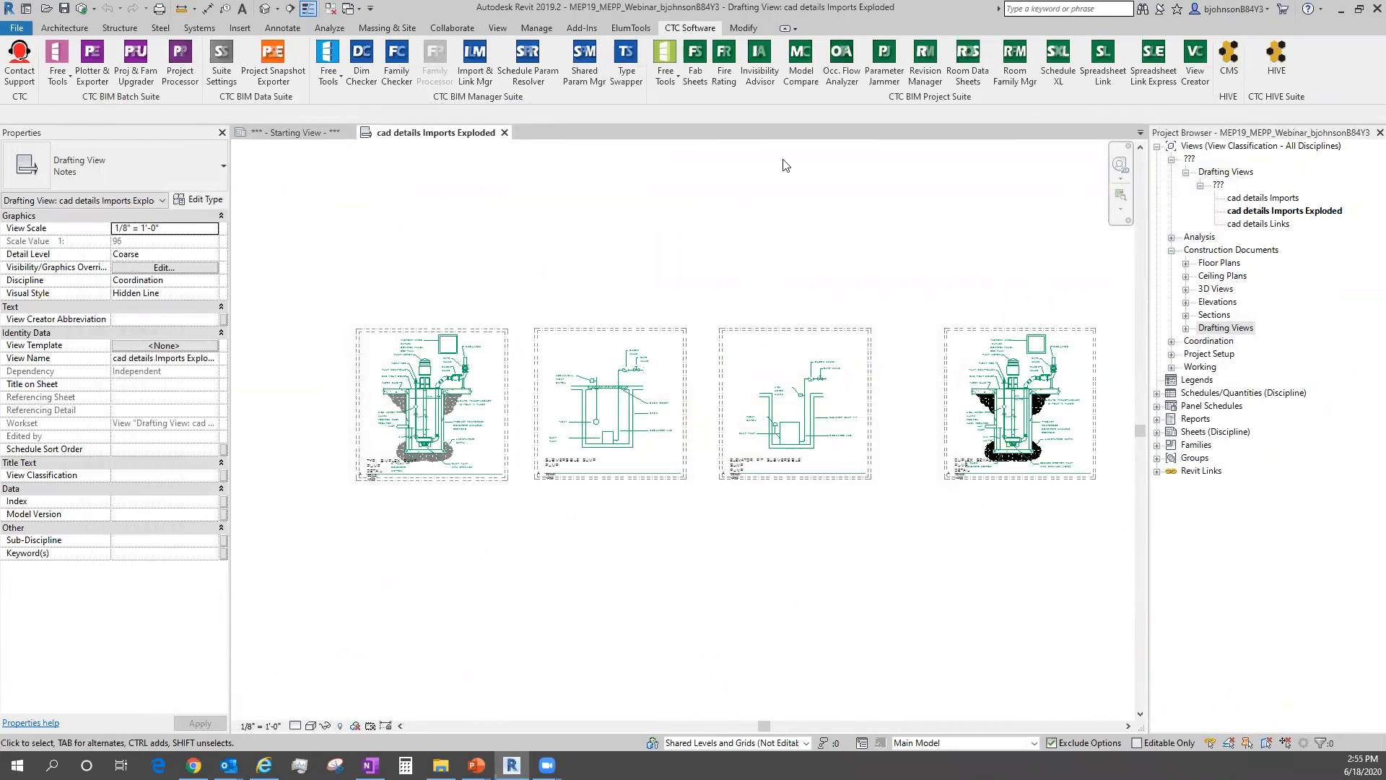
# Close the cad details Imports Exploded view and the project without saving, relinquishing all elements and worksets.
pyautogui.click(504, 132)
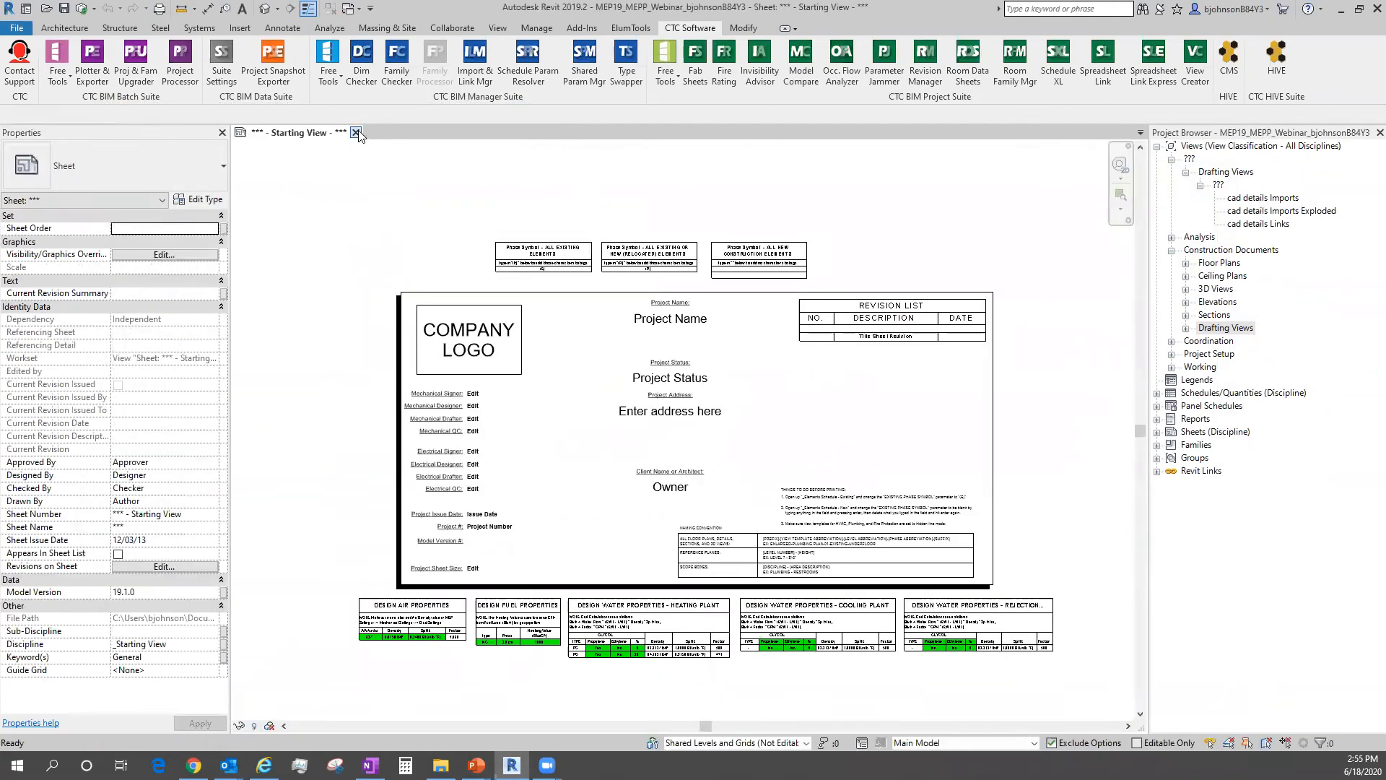
pyautogui.click(355, 132)
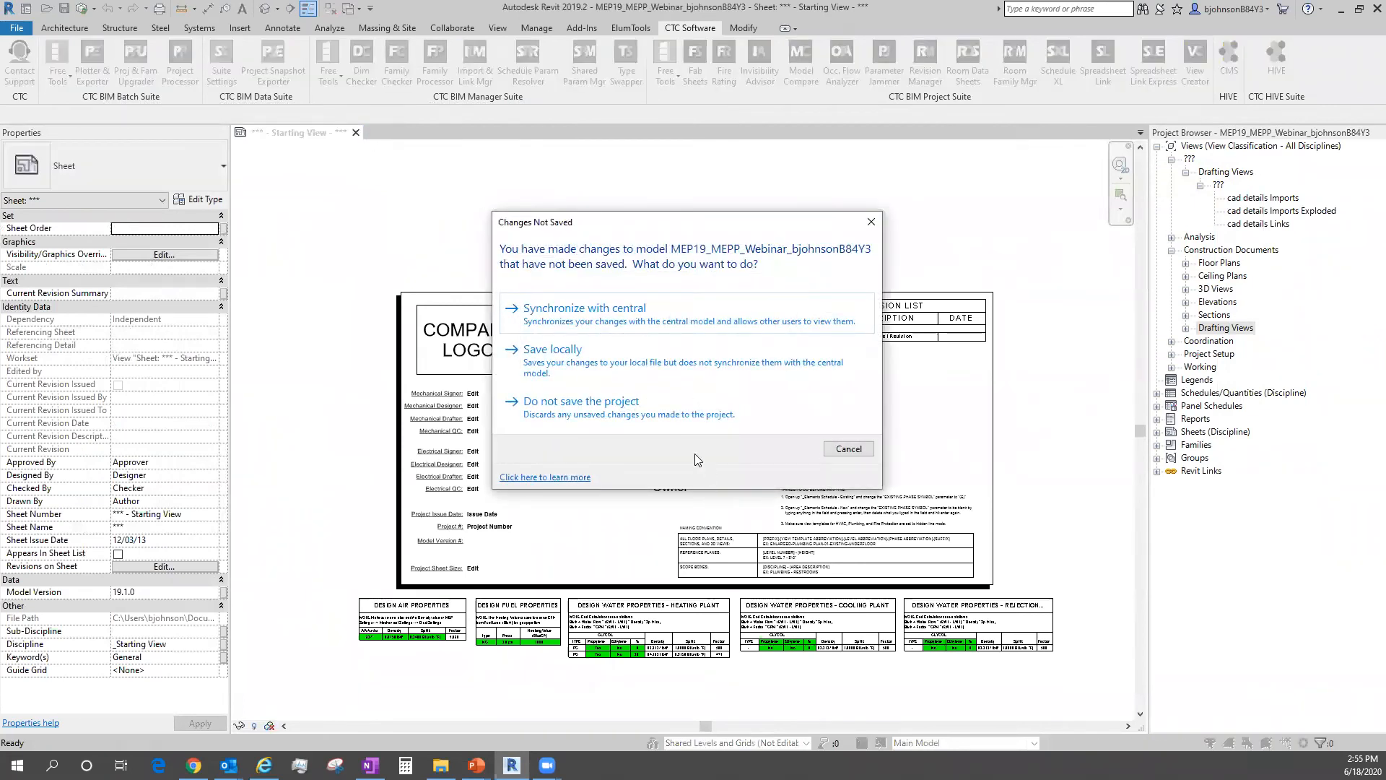
pyautogui.click(573, 409)
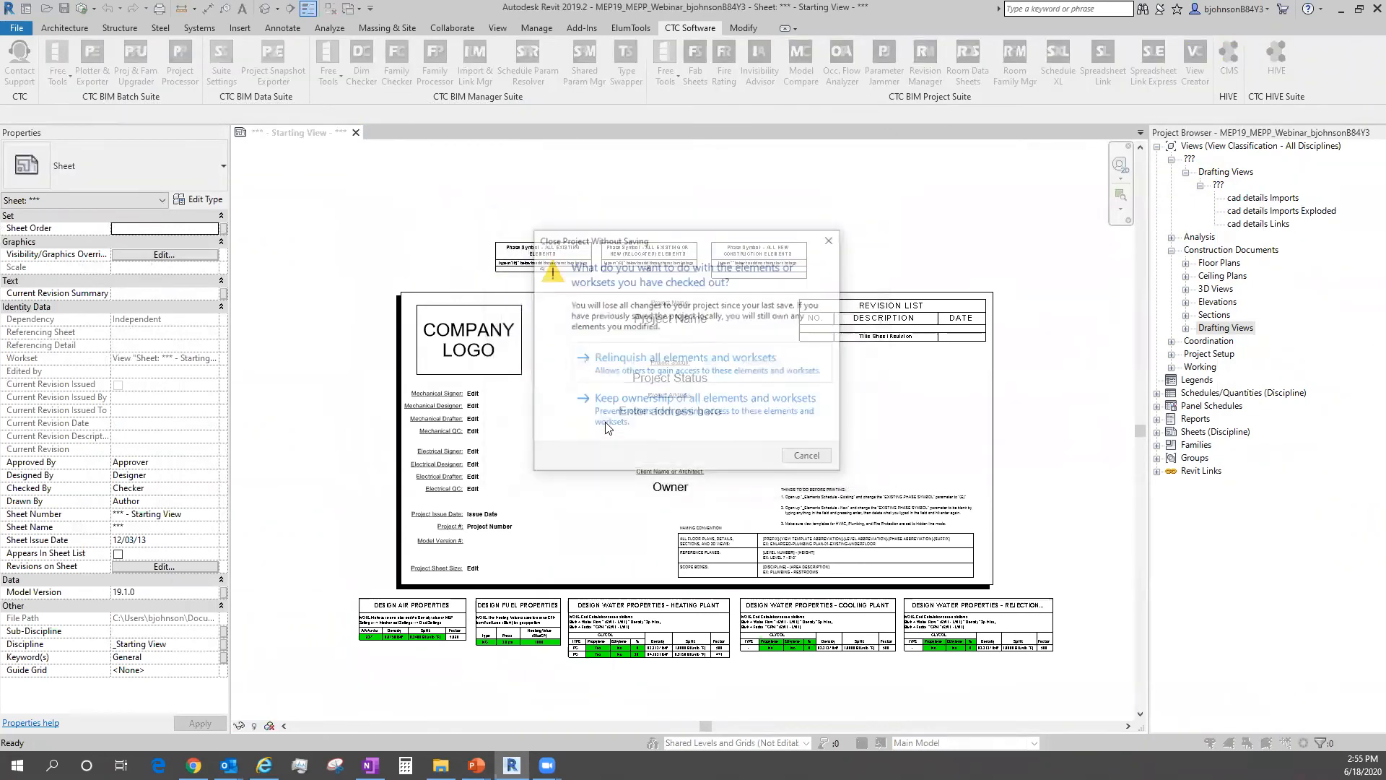
pyautogui.click(670, 371)
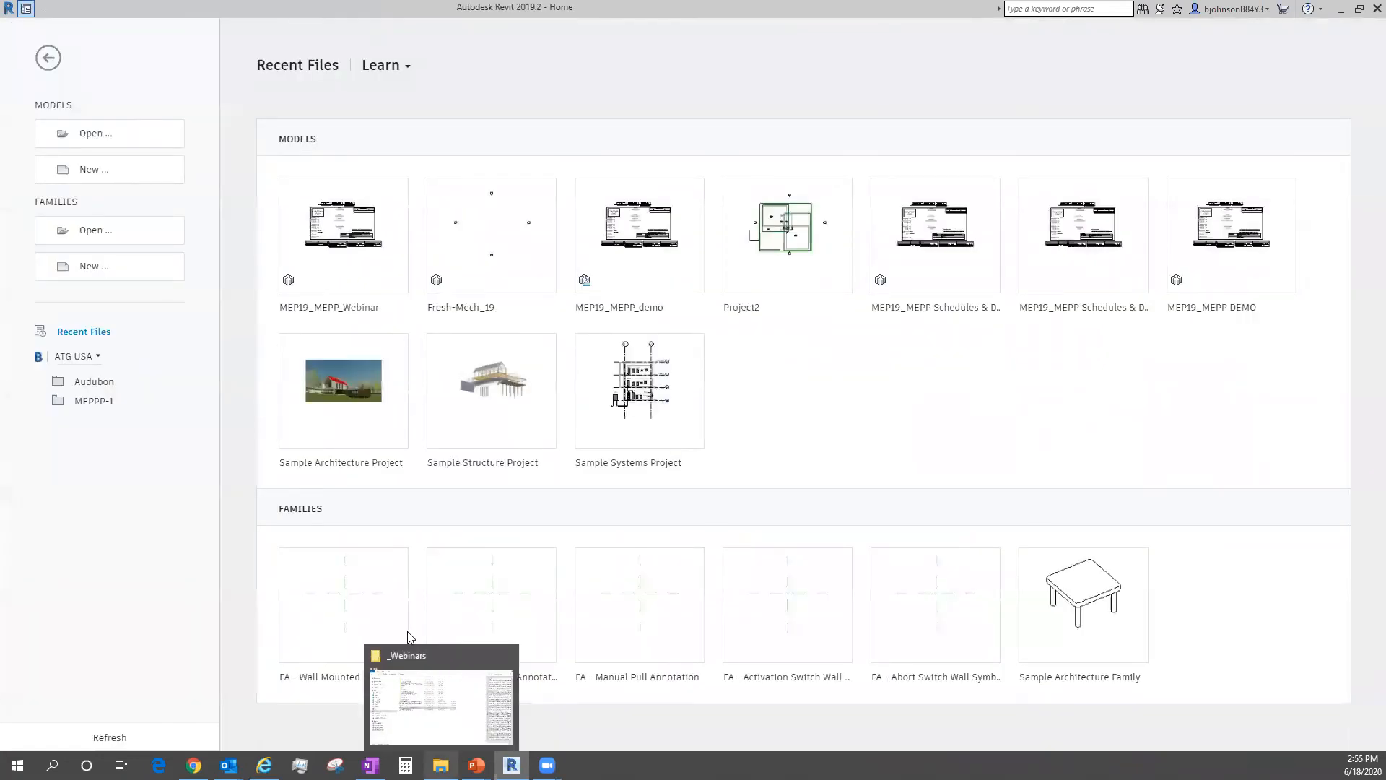
# Open the Fresh-Mech_19 project from the _Webinars folder, overwriting the existing local copy.
pyautogui.click(101, 144)
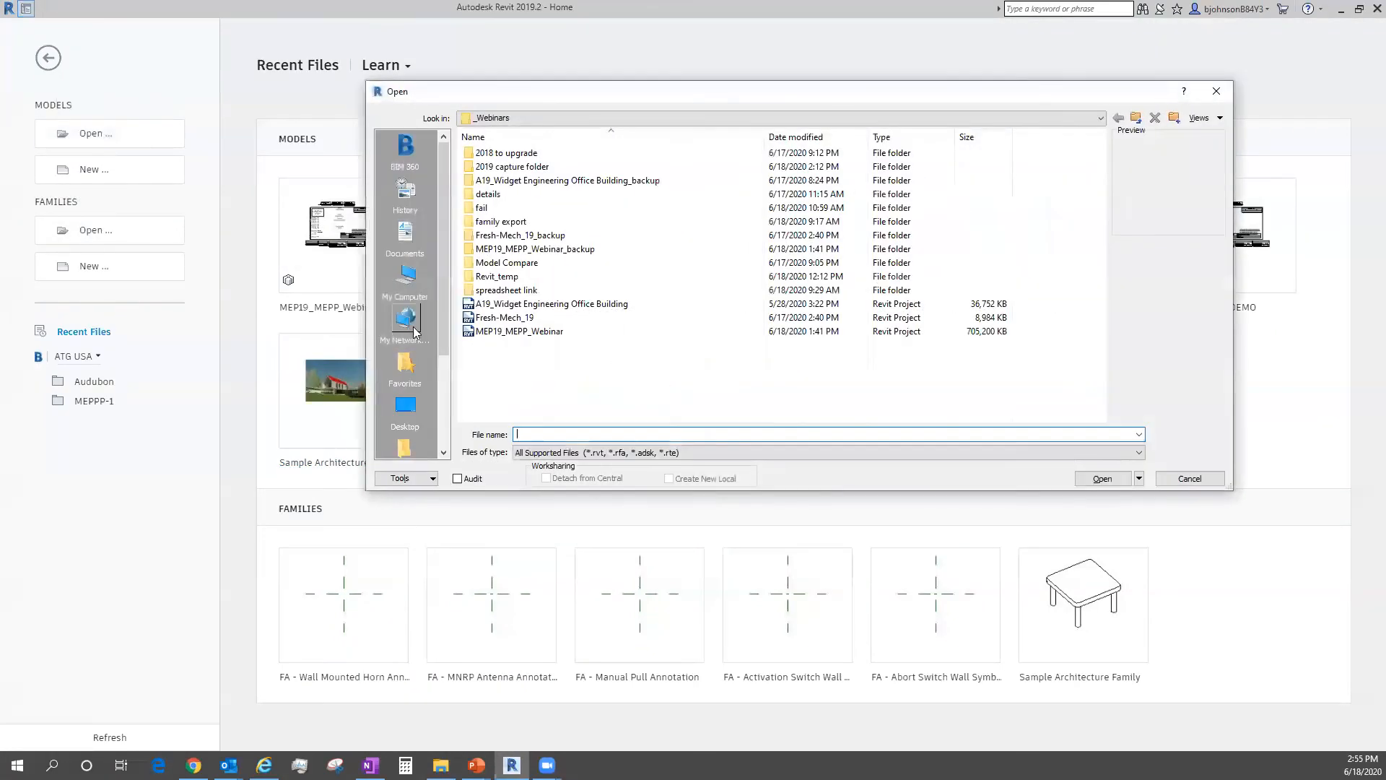
pyautogui.click(505, 318)
pyautogui.click(1102, 478)
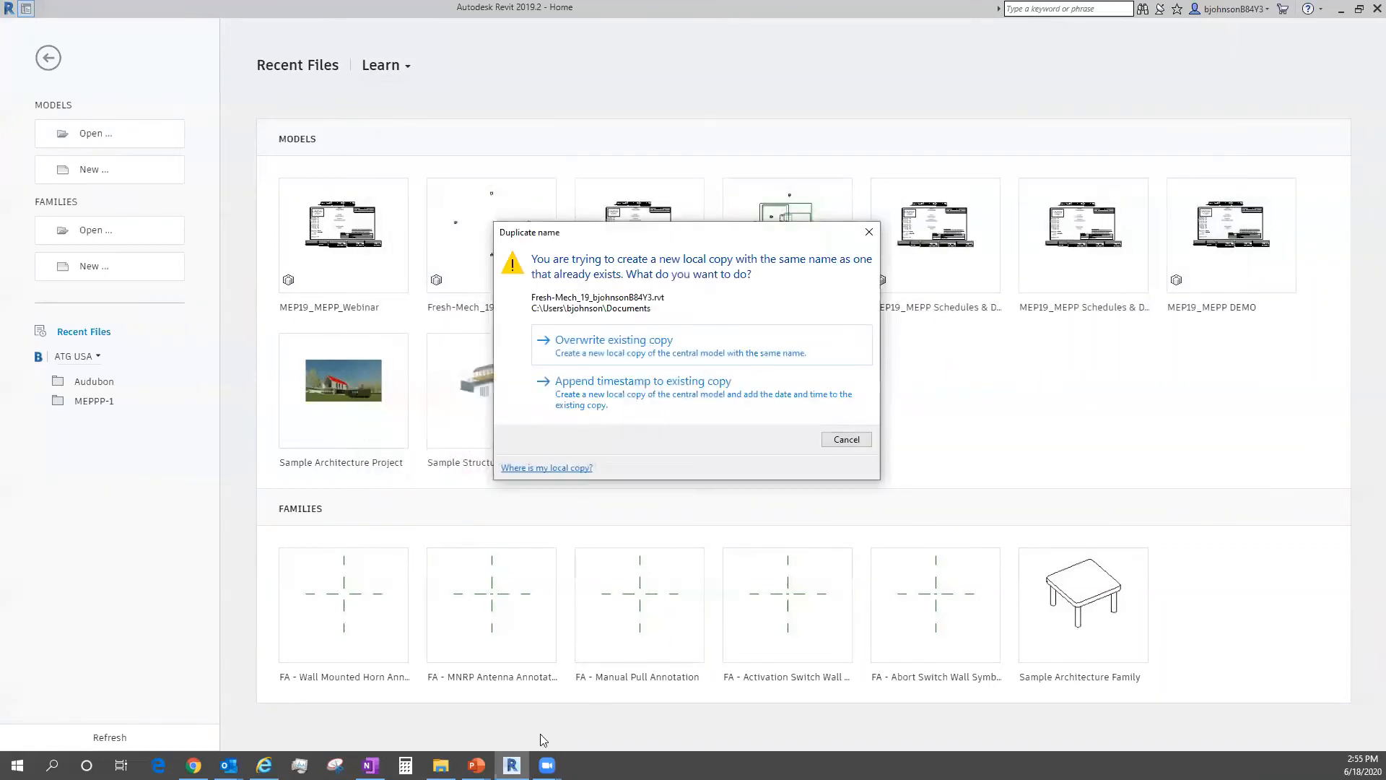
pyautogui.click(652, 353)
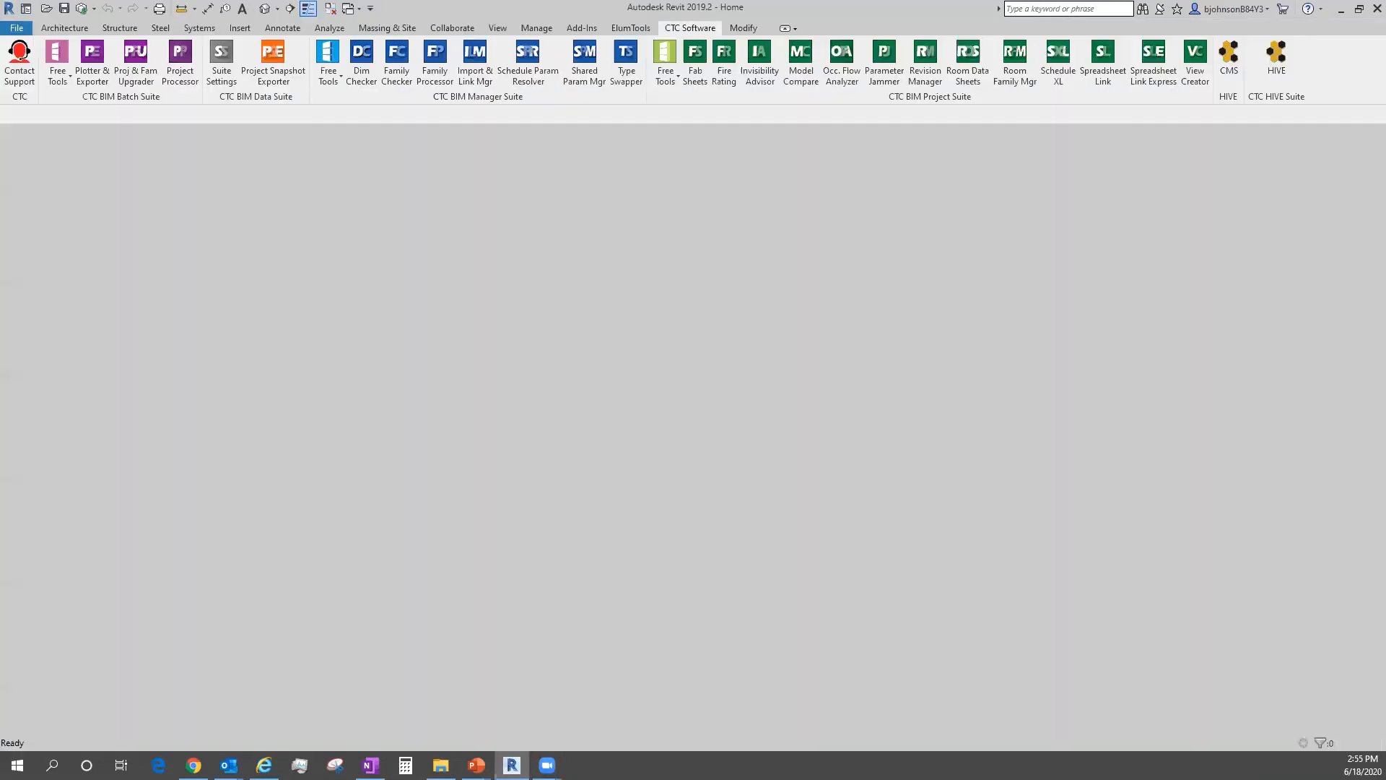
# View the CTC Revit file properties of A19_Widget Engineering Office Building in the _Webinars folder and return to Revit.
pyautogui.click(440, 766)
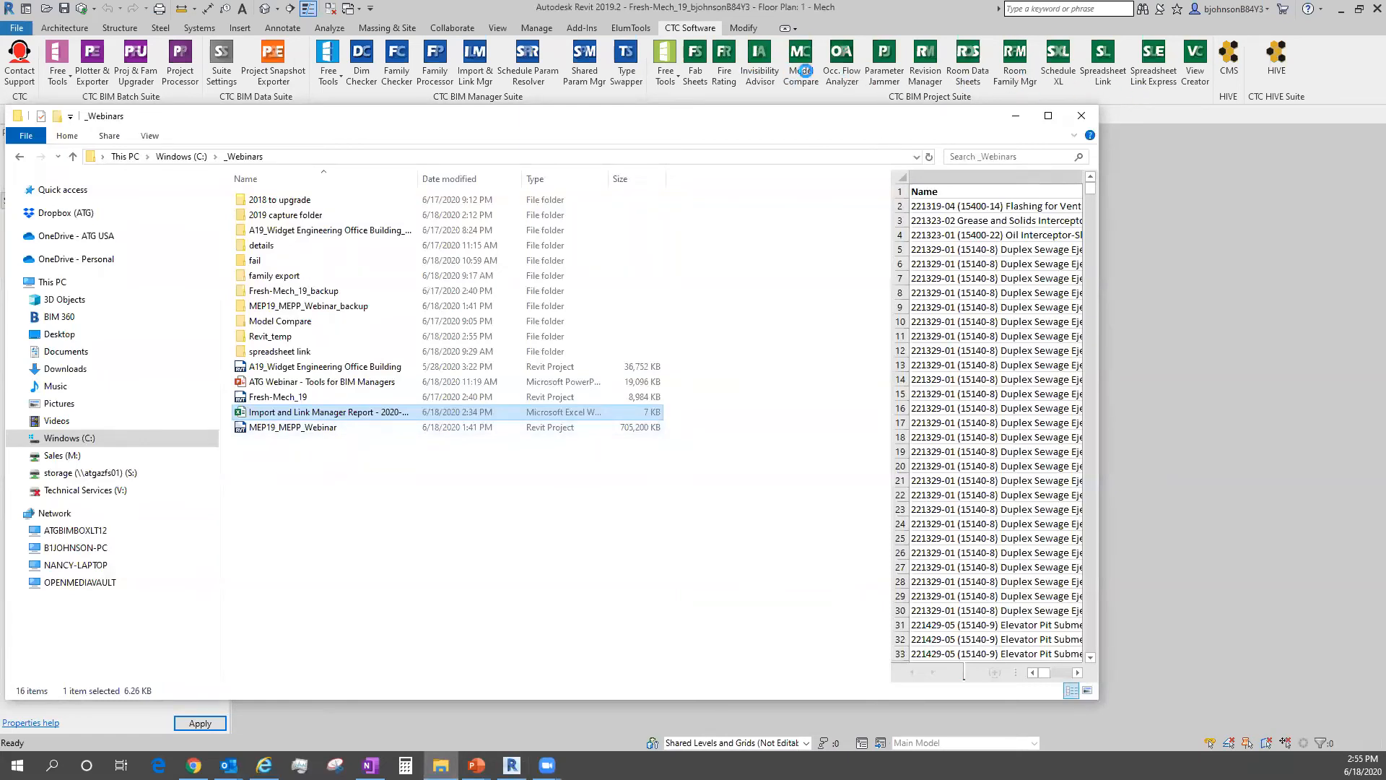
pyautogui.rightClick(336, 370)
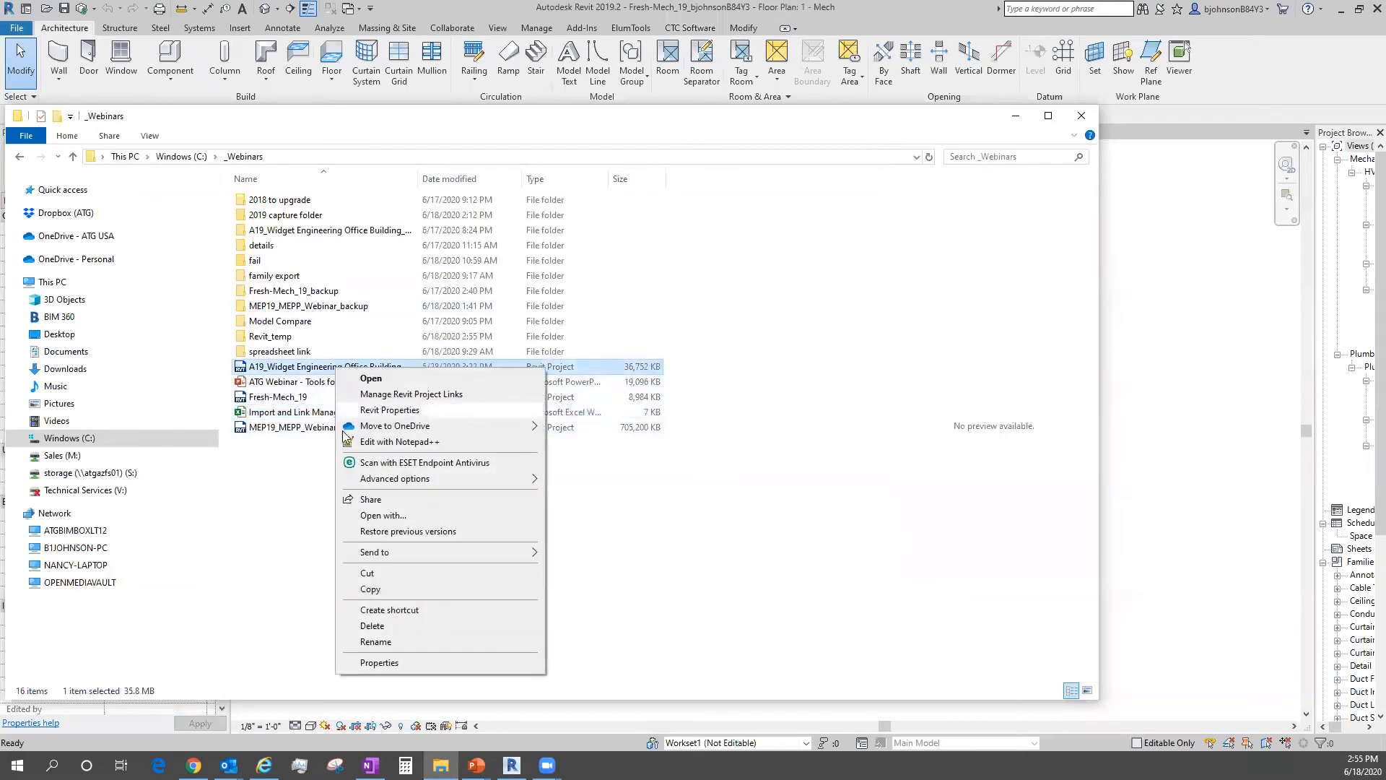
pyautogui.click(404, 410)
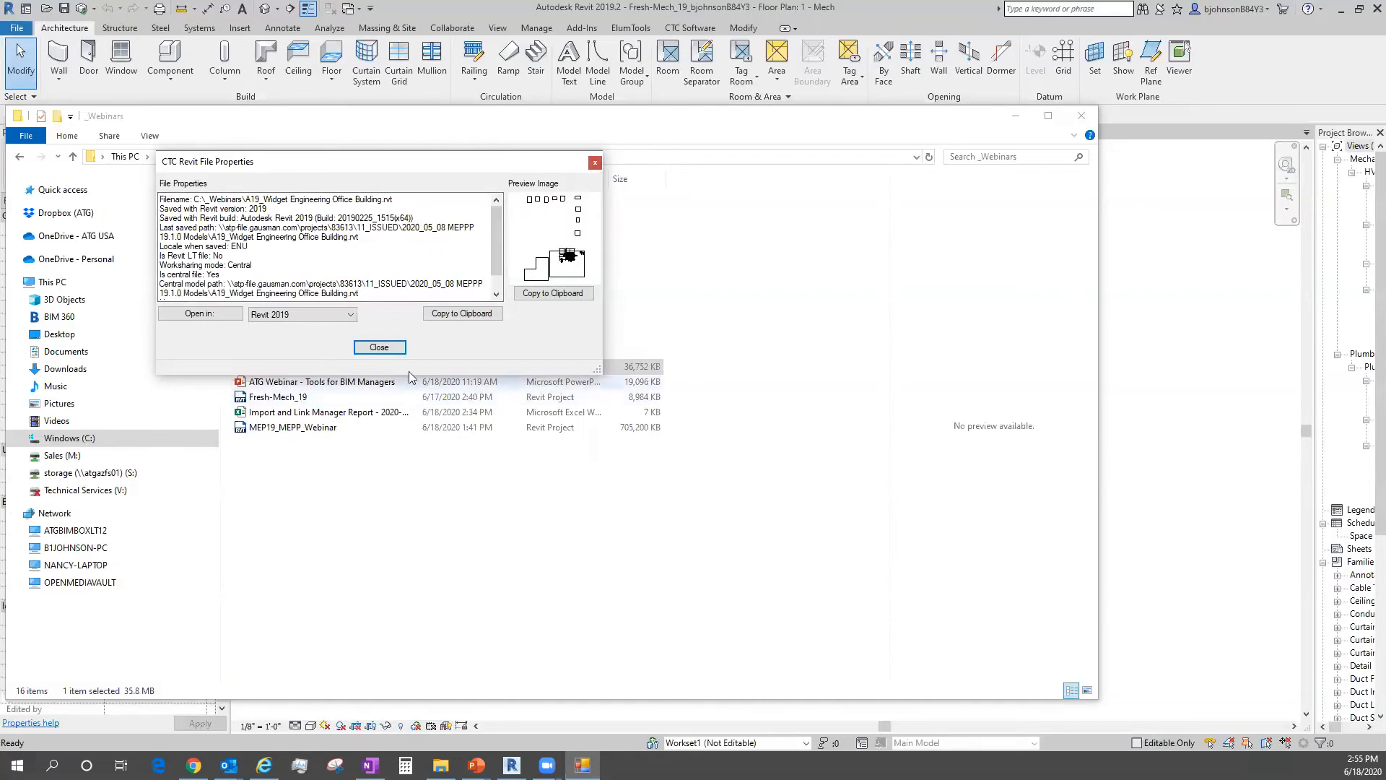
pyautogui.click(399, 349)
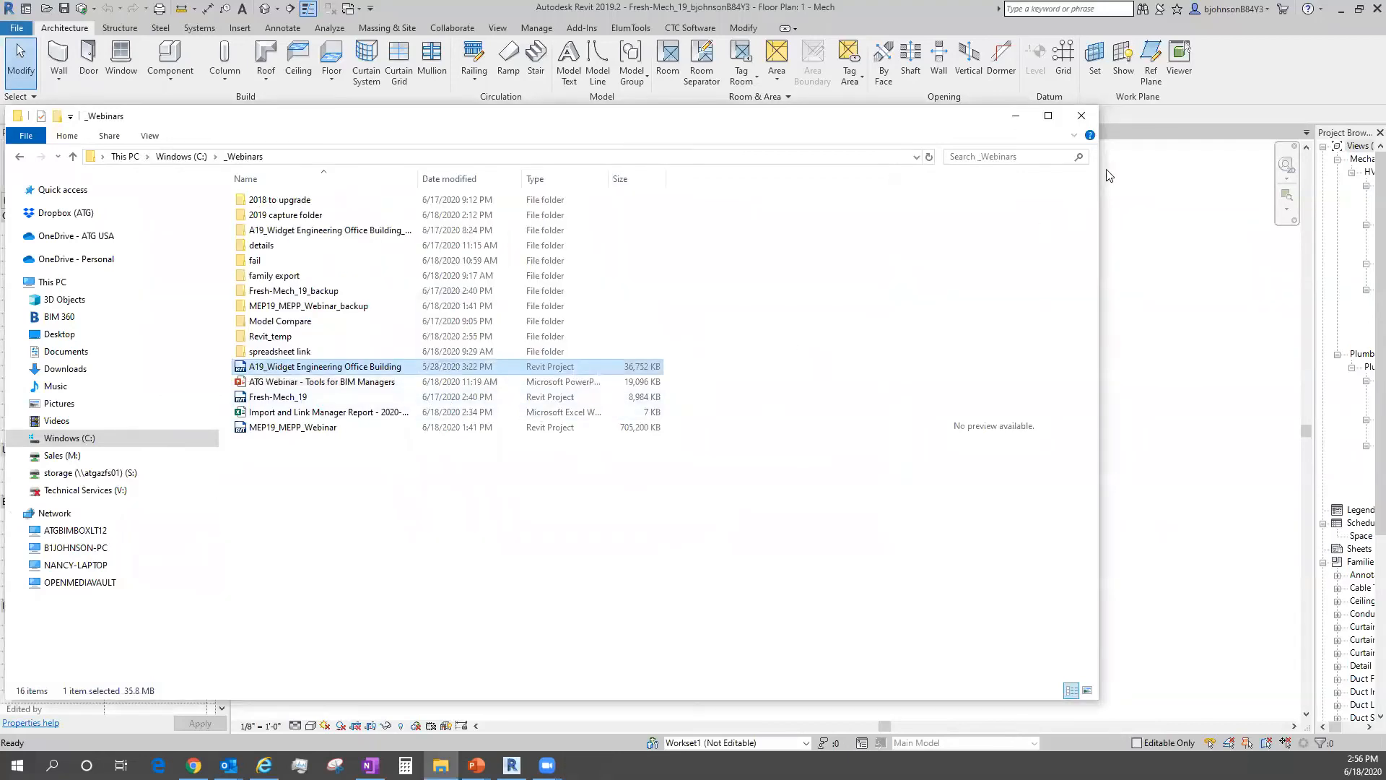
pyautogui.click(1015, 115)
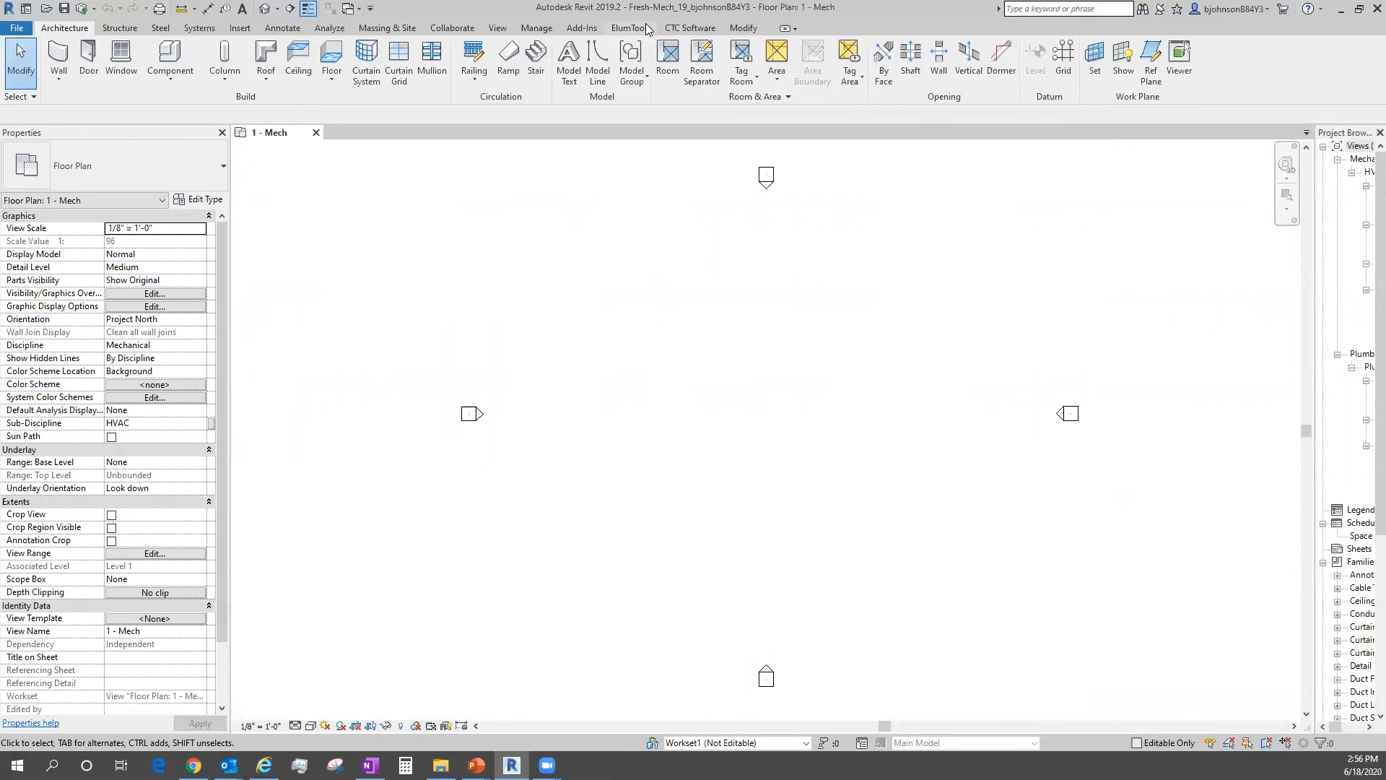
# Launch the HIVE CMS content manager and open its MEPPP 2019 library.
pyautogui.click(690, 28)
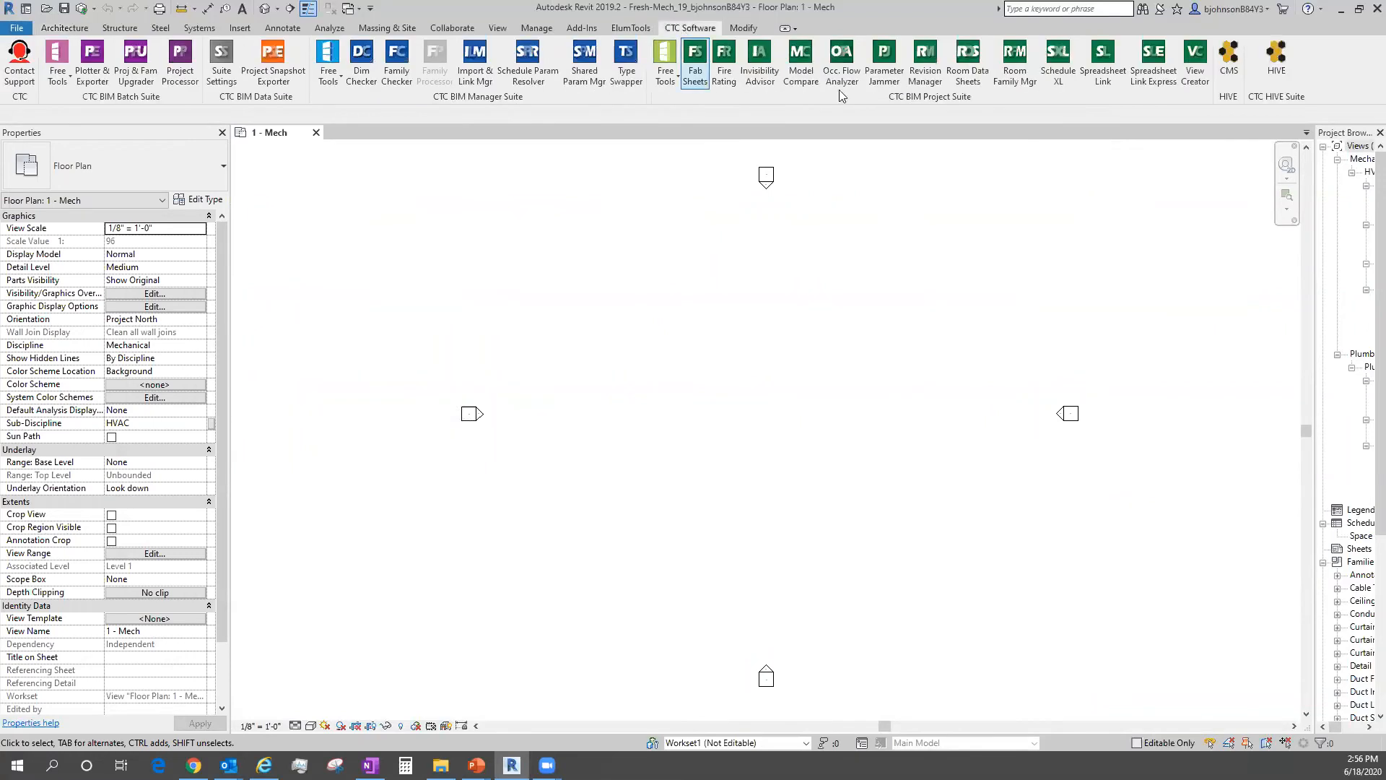
pyautogui.click(1227, 72)
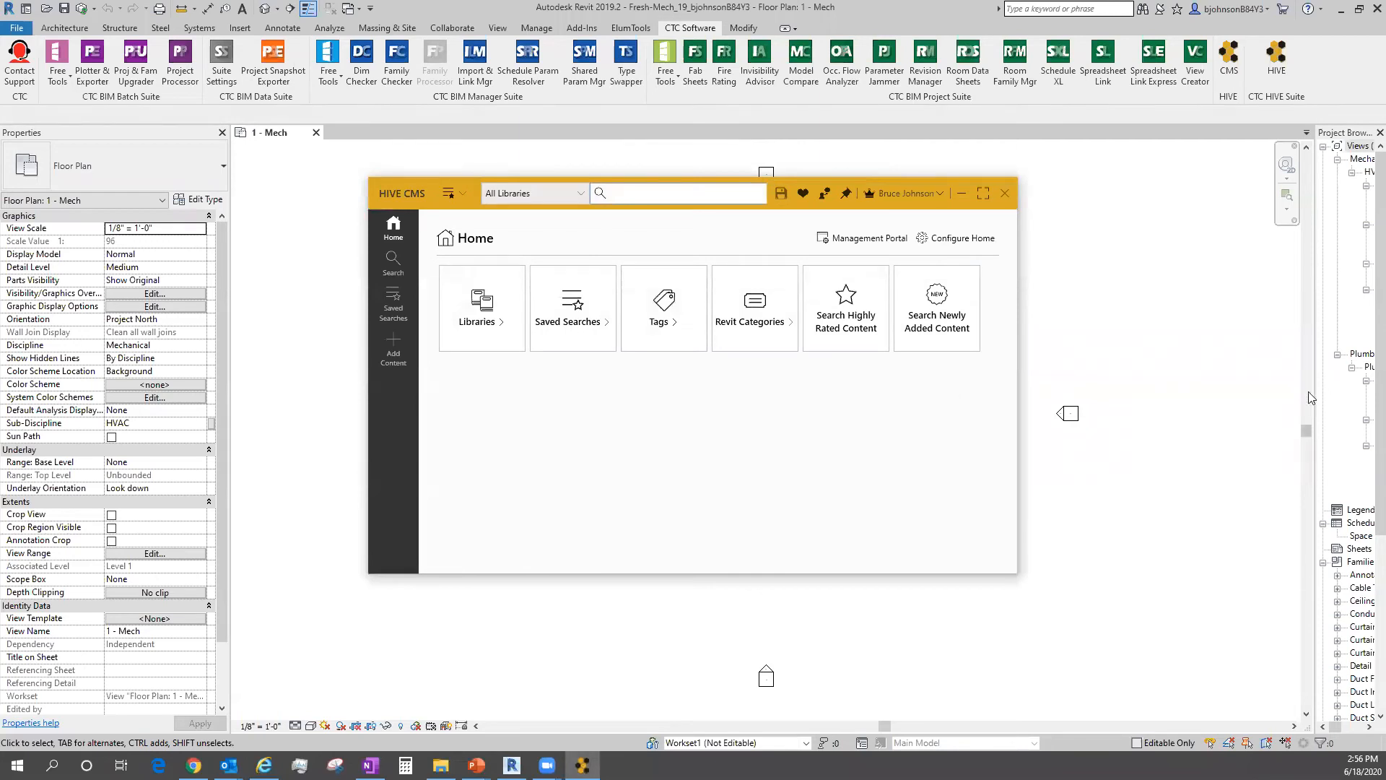
pyautogui.click(502, 322)
pyautogui.scroll(-3, 616, 452)
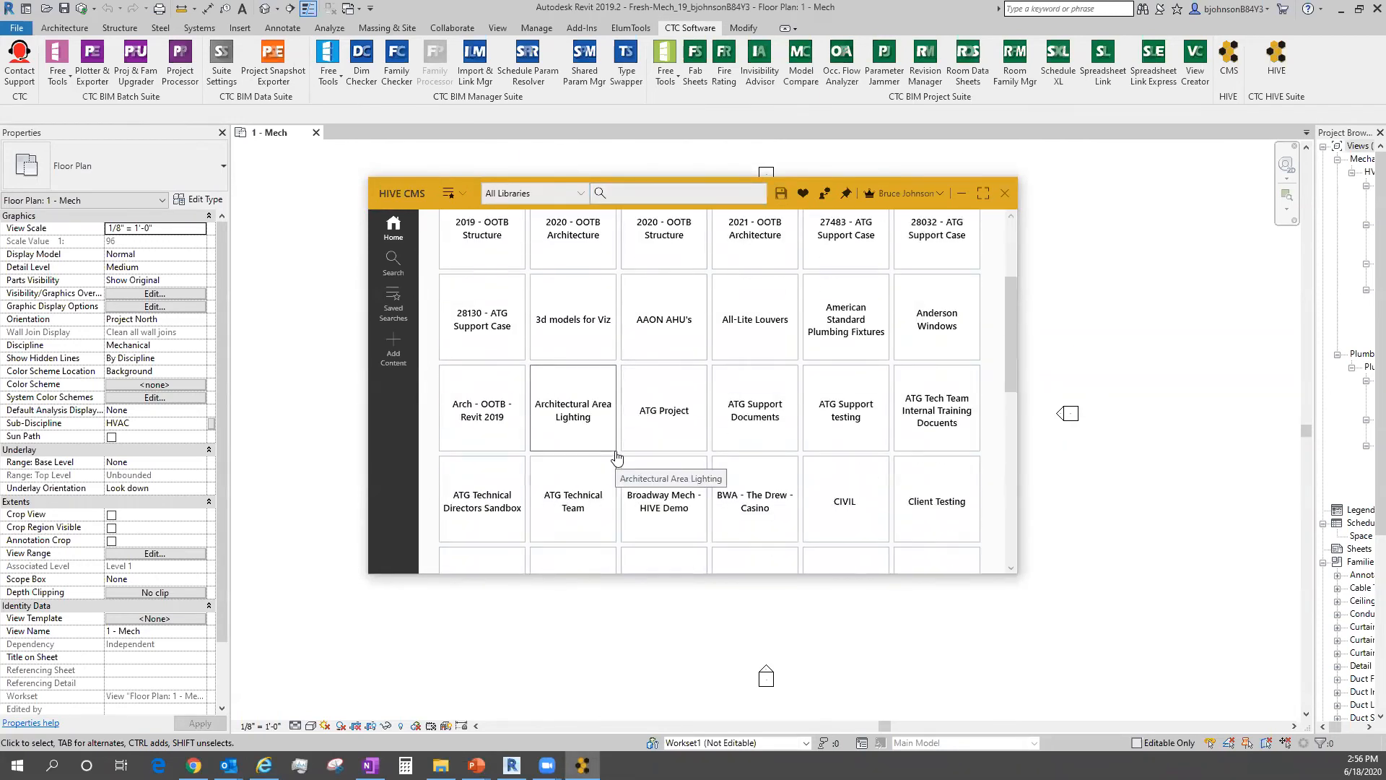
pyautogui.scroll(-3, 616, 458)
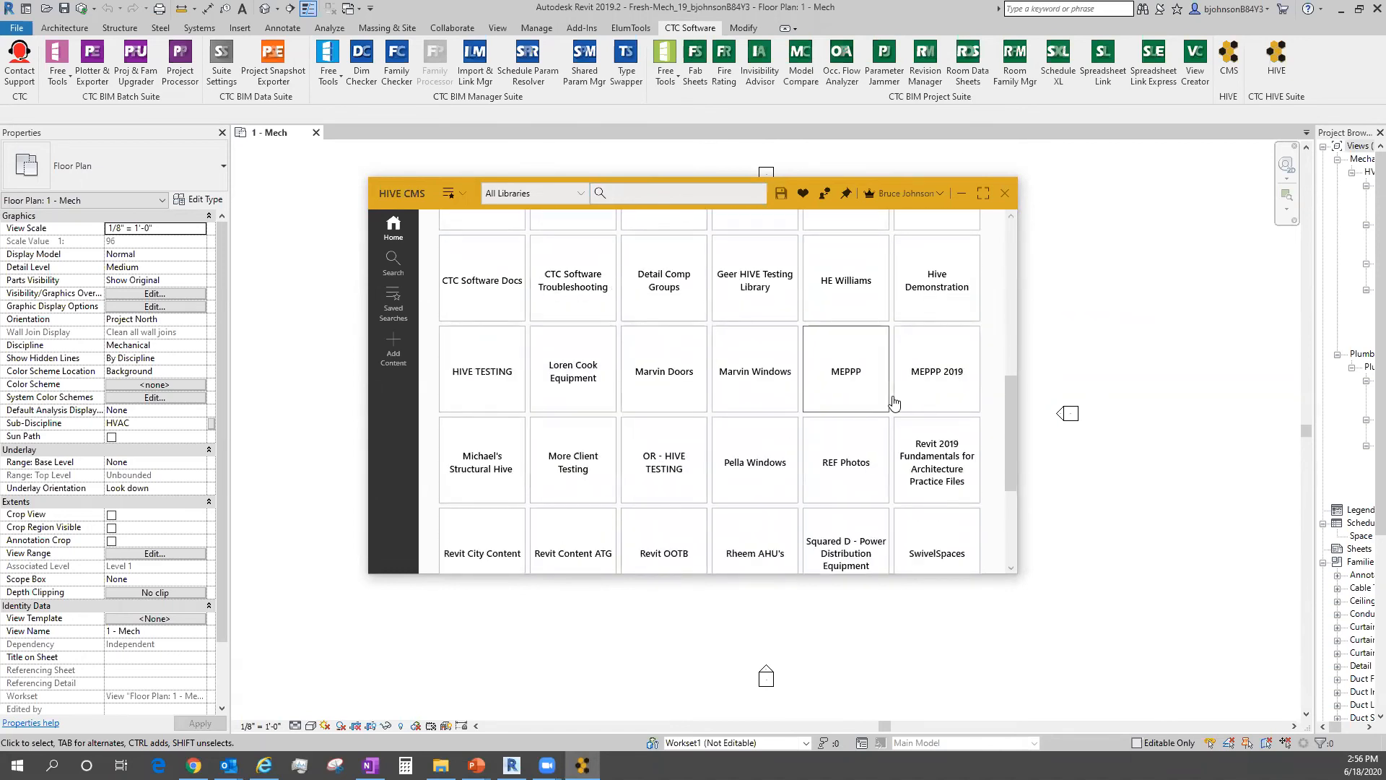
pyautogui.click(937, 378)
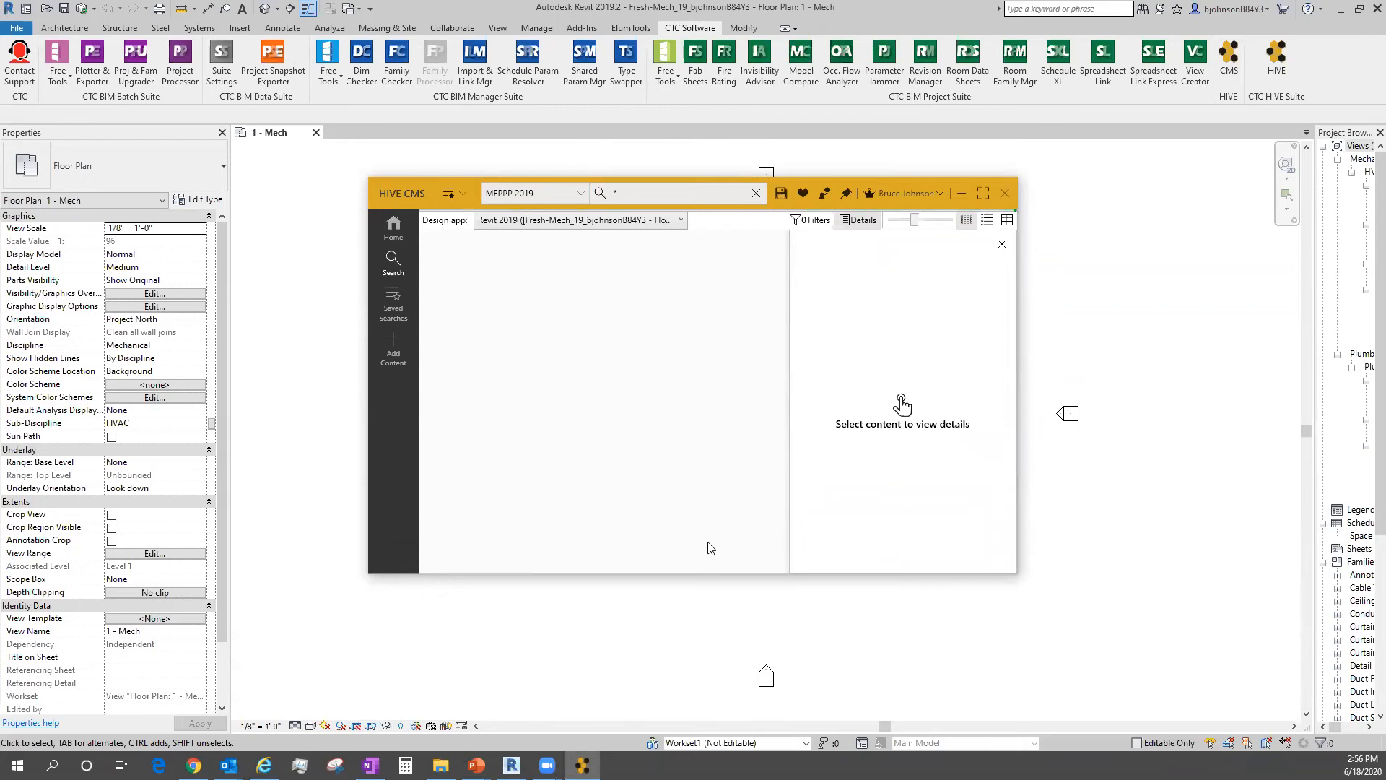
# Browse the families, schedules and details in the MEPPP 2019 library and enlarge the HIVE CMS window.
pyautogui.scroll(-2, 665, 428)
pyautogui.scroll(-8, 665, 428)
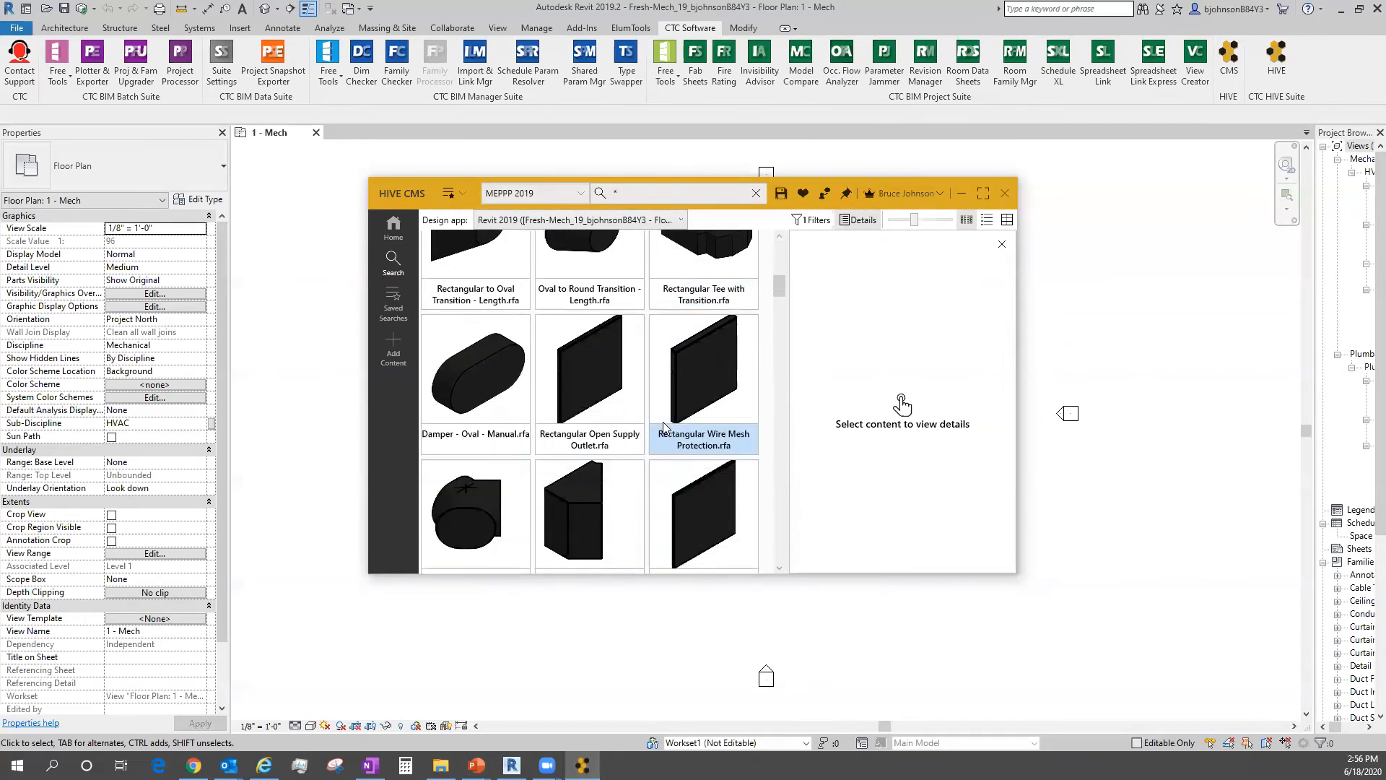
pyautogui.scroll(-8, 665, 429)
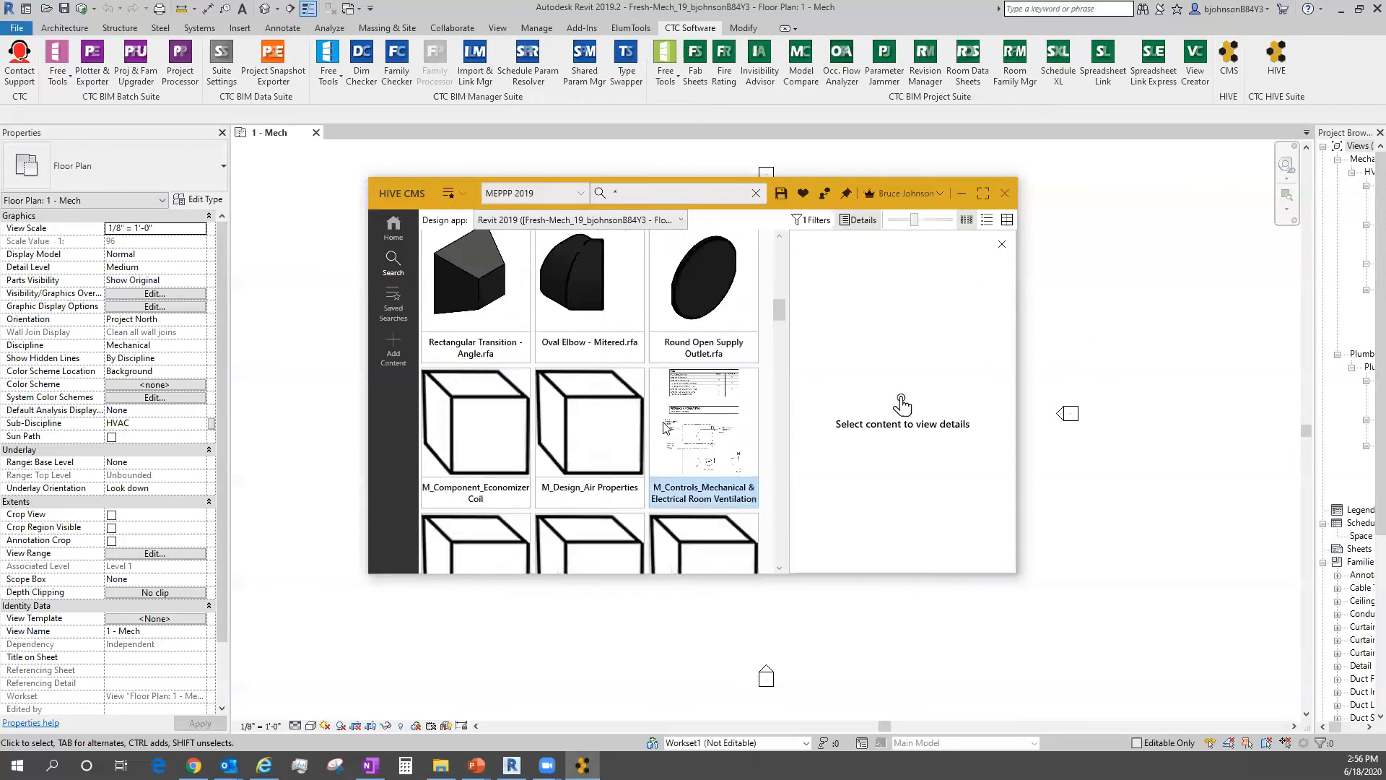
pyautogui.scroll(-9, 663, 427)
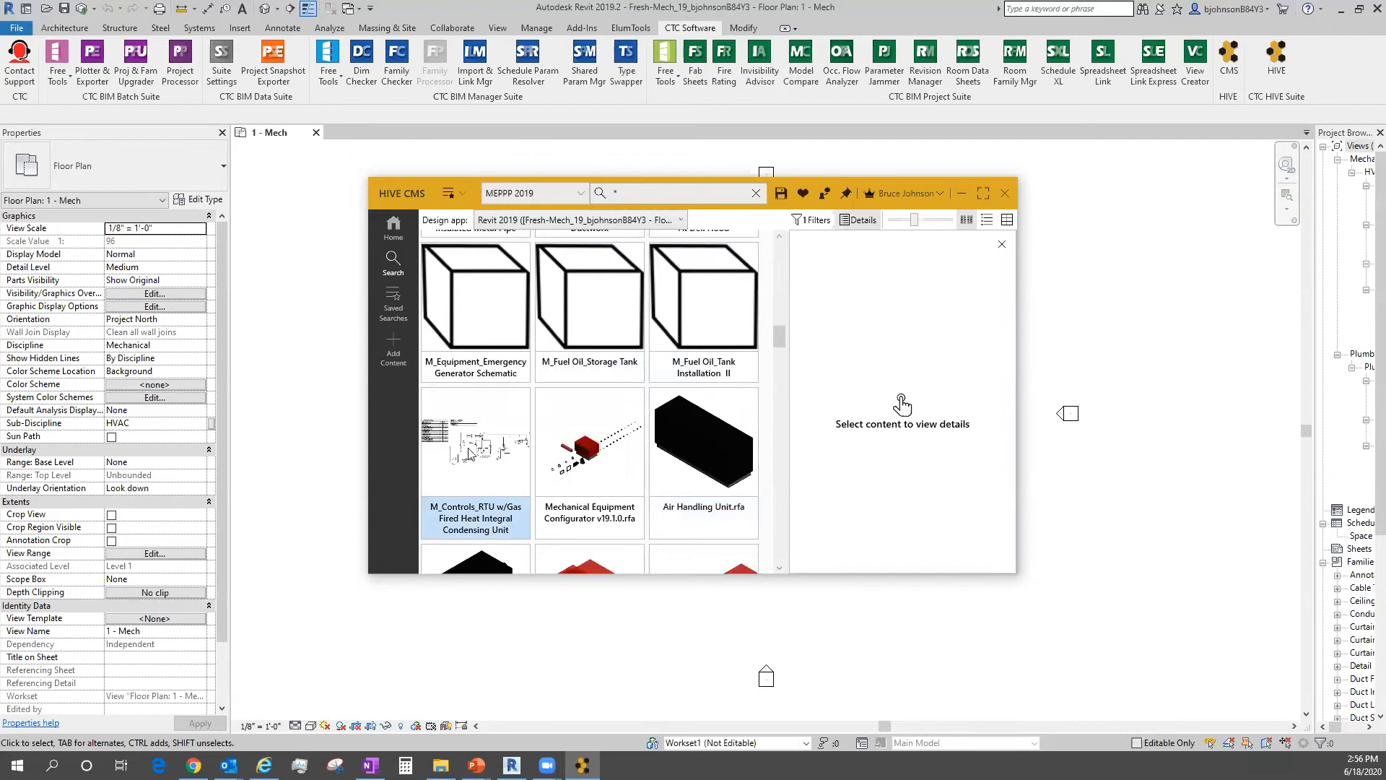
pyautogui.scroll(15, 555, 453)
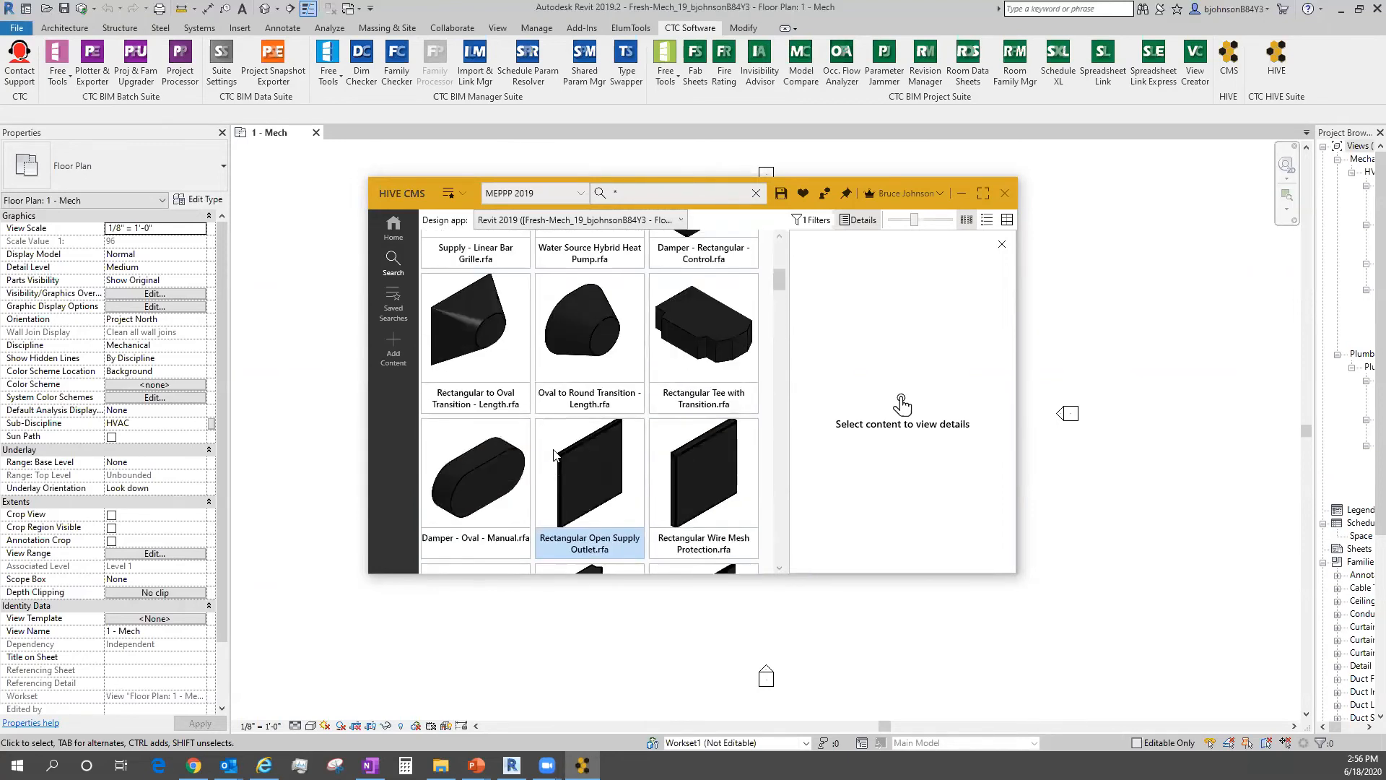
pyautogui.scroll(5, 554, 454)
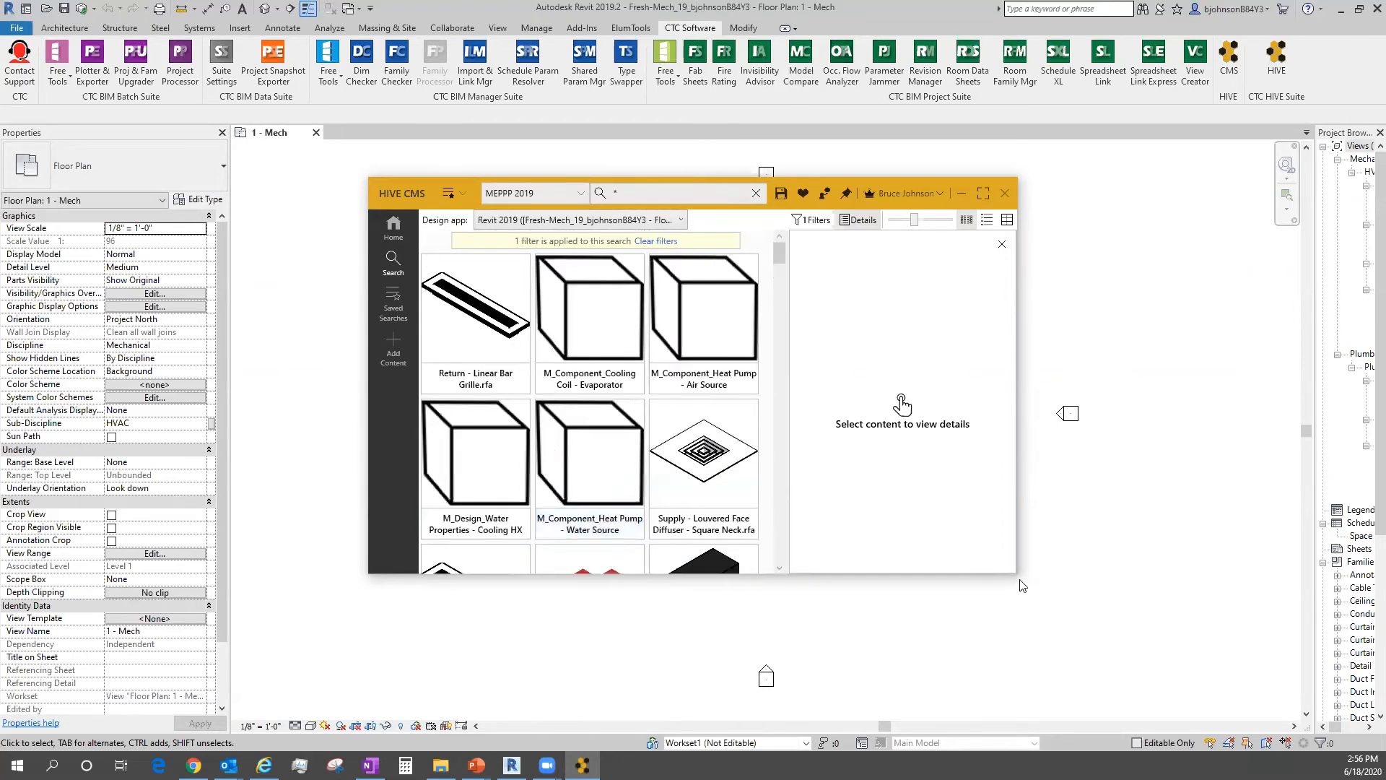
pyautogui.moveTo(1015, 577); pyautogui.dragTo(1149, 714)
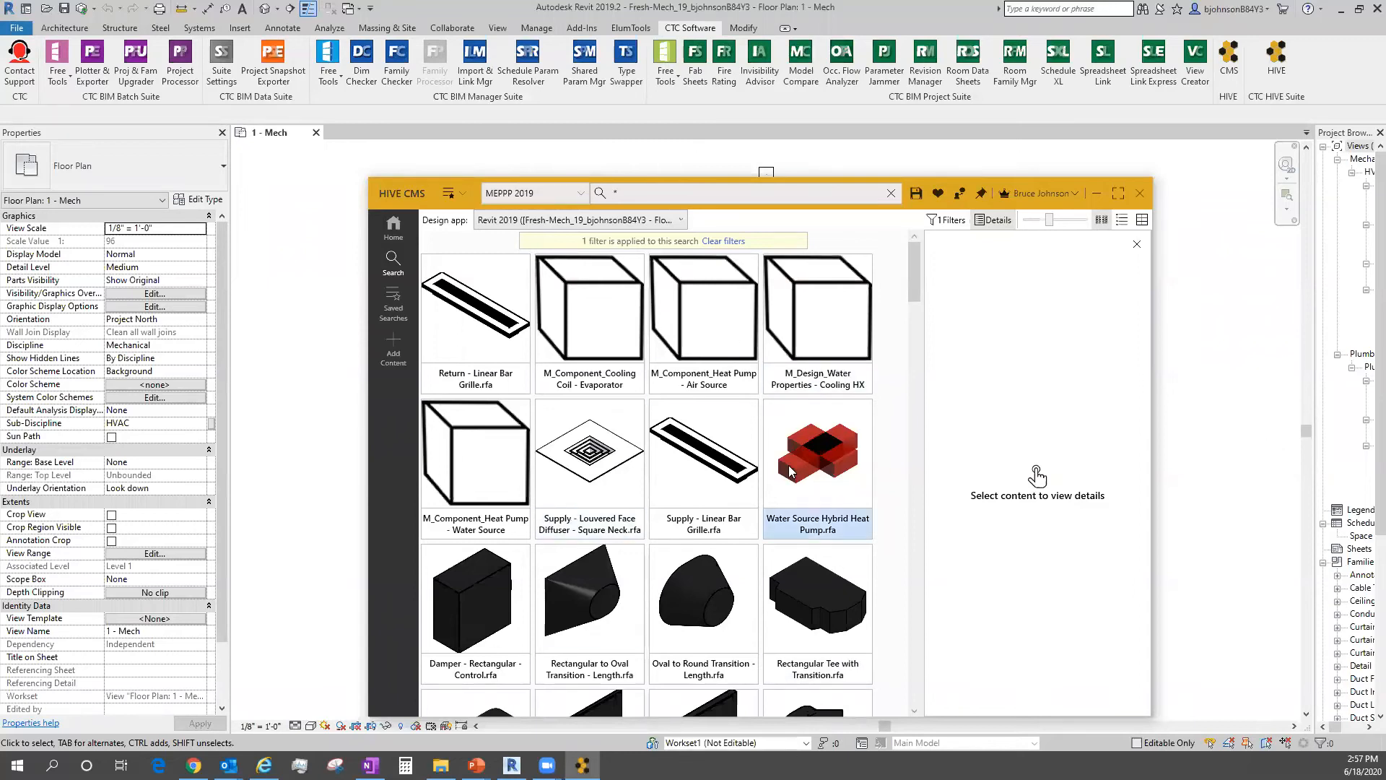
pyautogui.scroll(-2, 619, 444)
pyautogui.scroll(2, 592, 433)
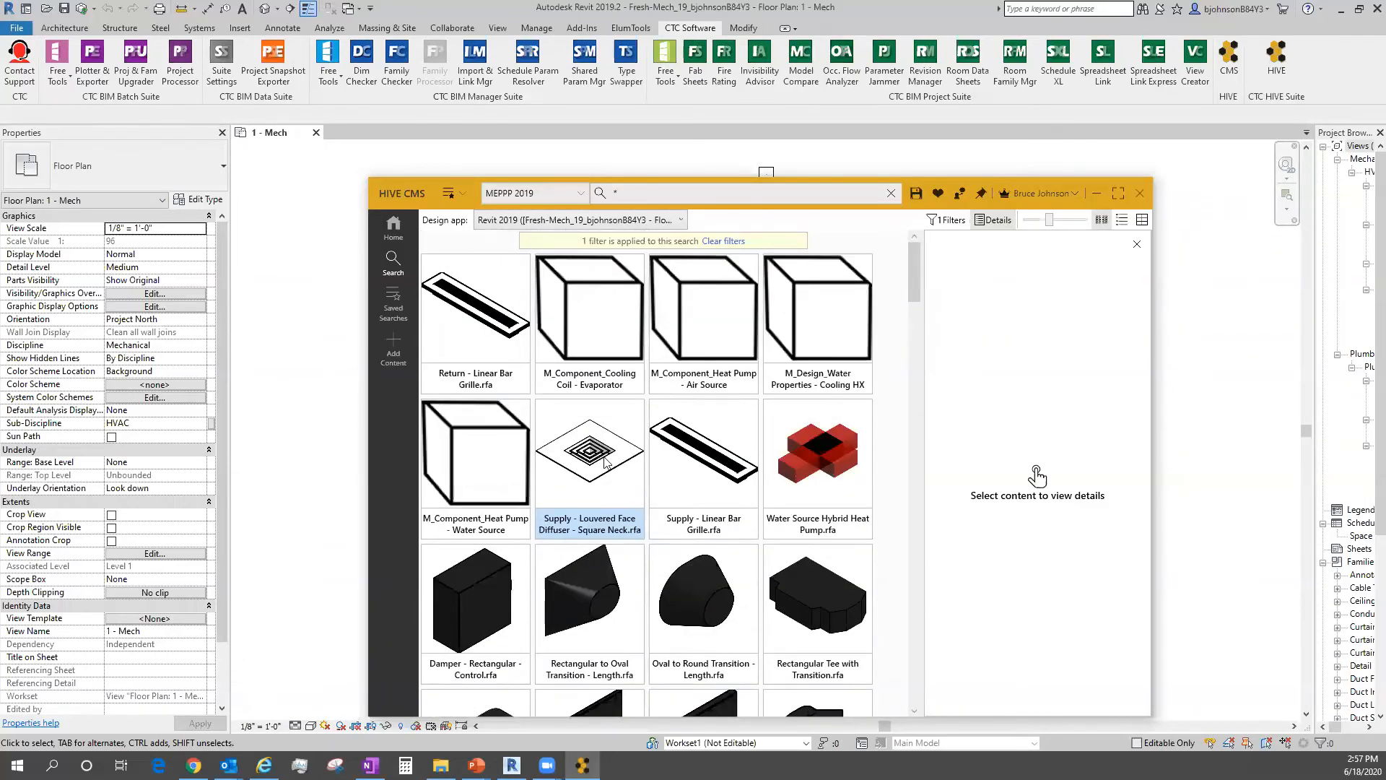
# Select all content in the MEPPP 2019 library and view the available actions without running any.
pyautogui.click(493, 321)
pyautogui.scroll(-5, 811, 613)
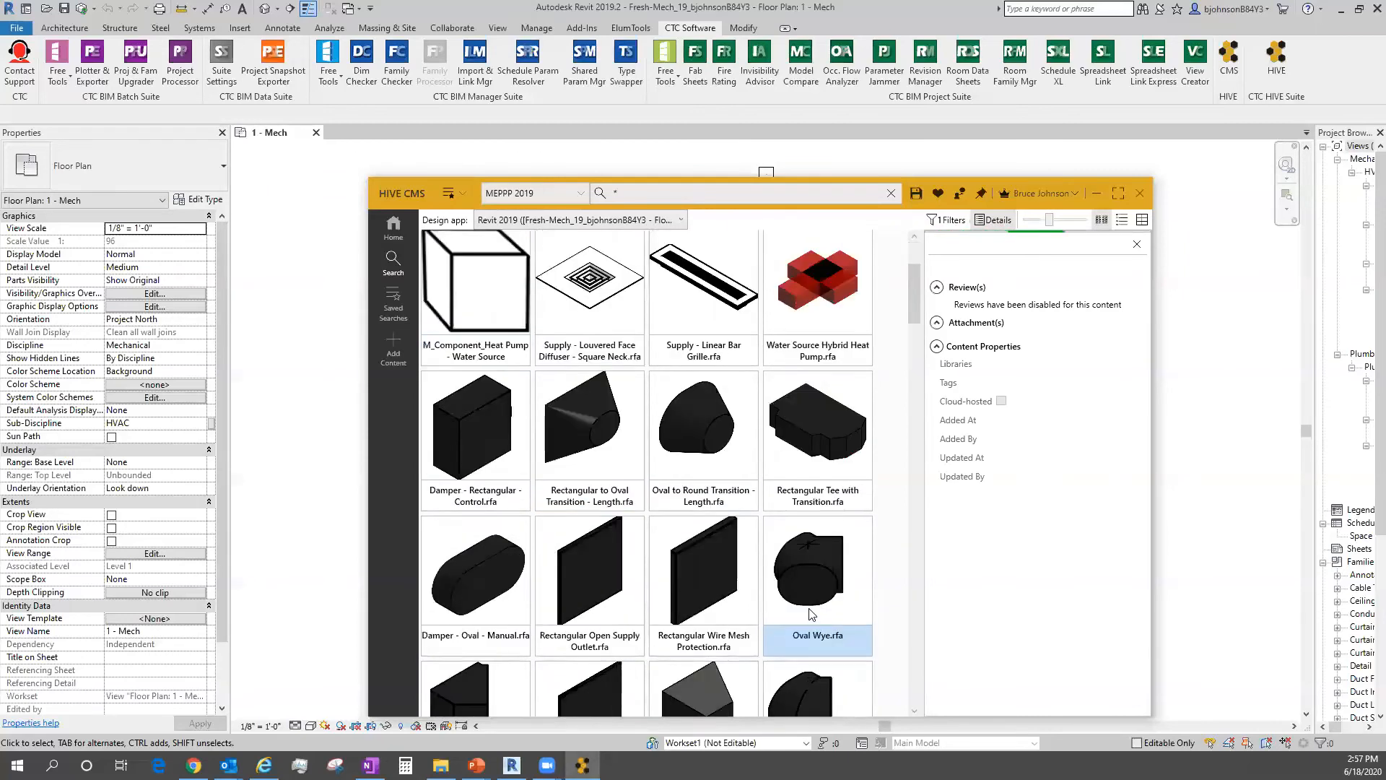
pyautogui.hotkey('ctrl', 'a')
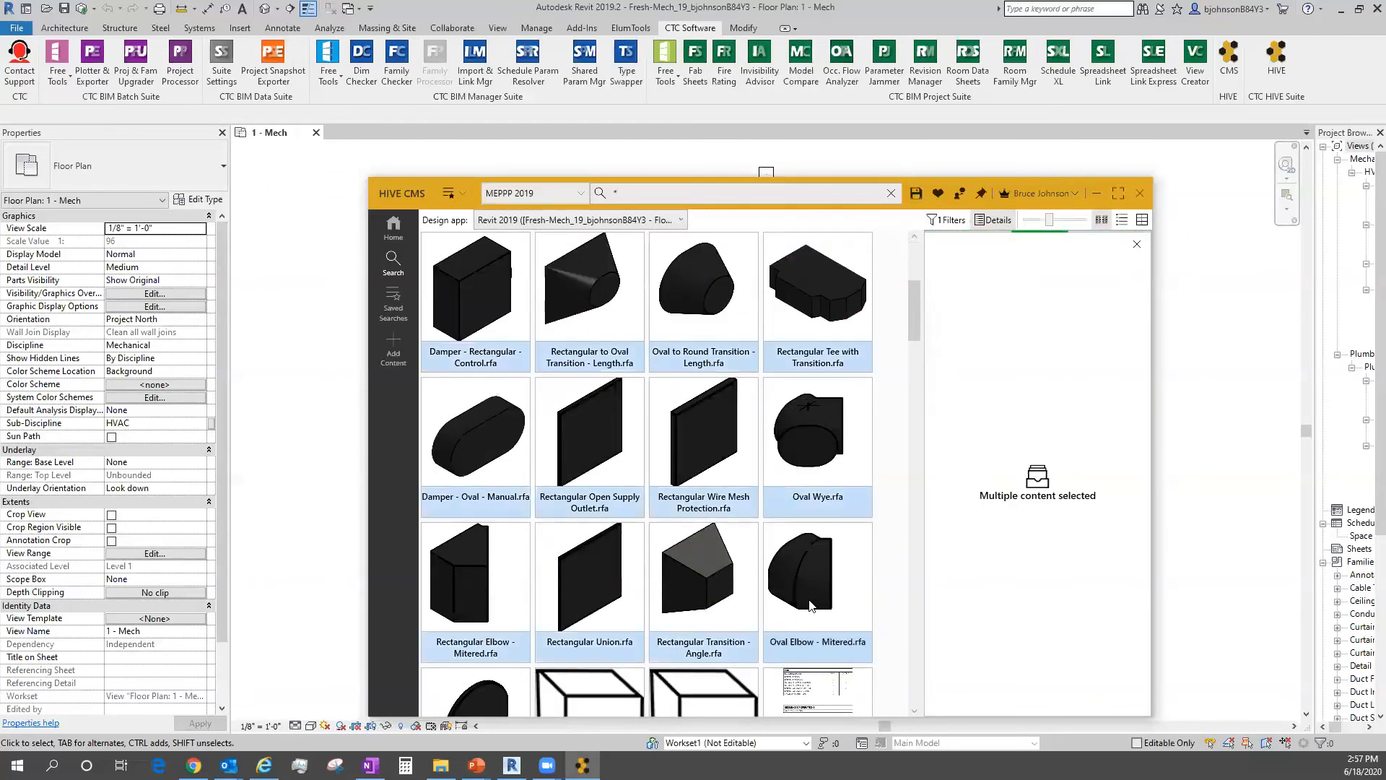
pyautogui.rightClick(815, 586)
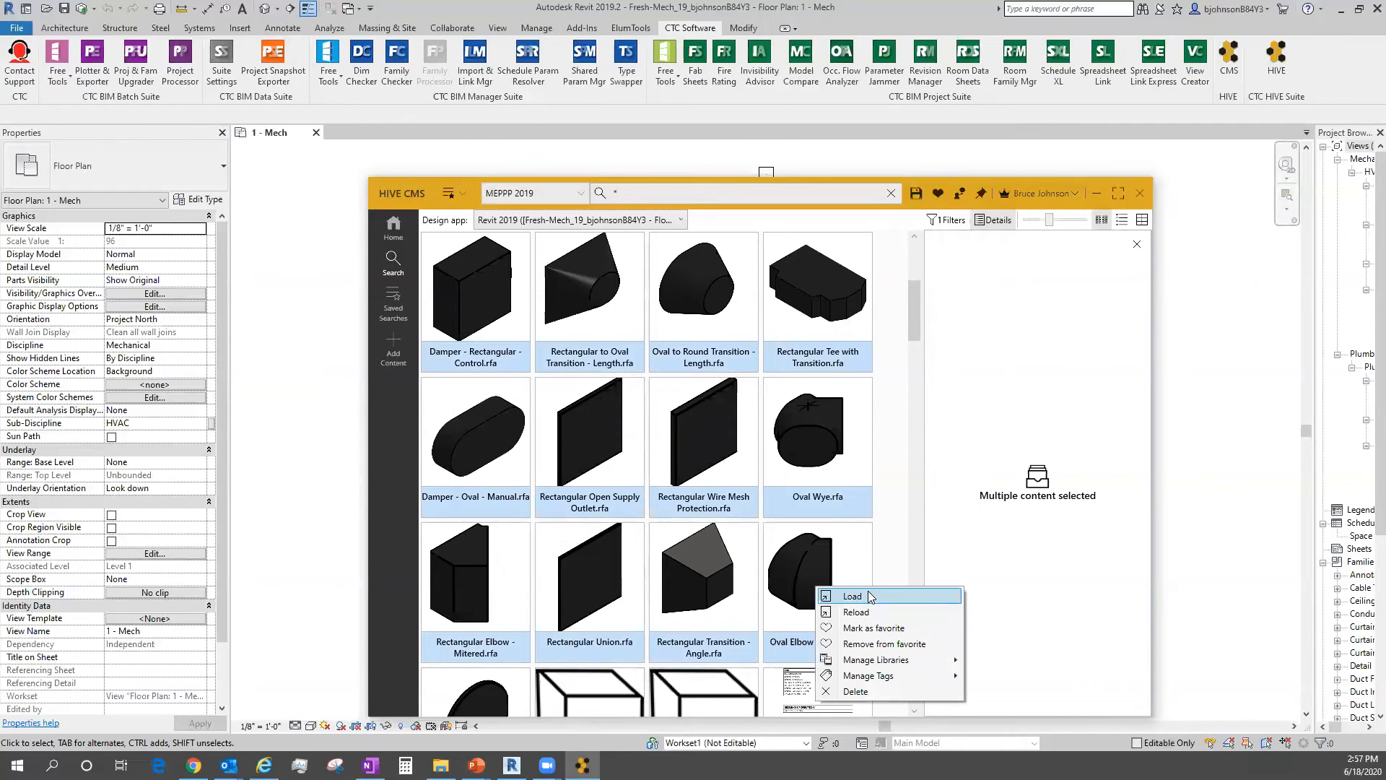
pyautogui.press('Escape')
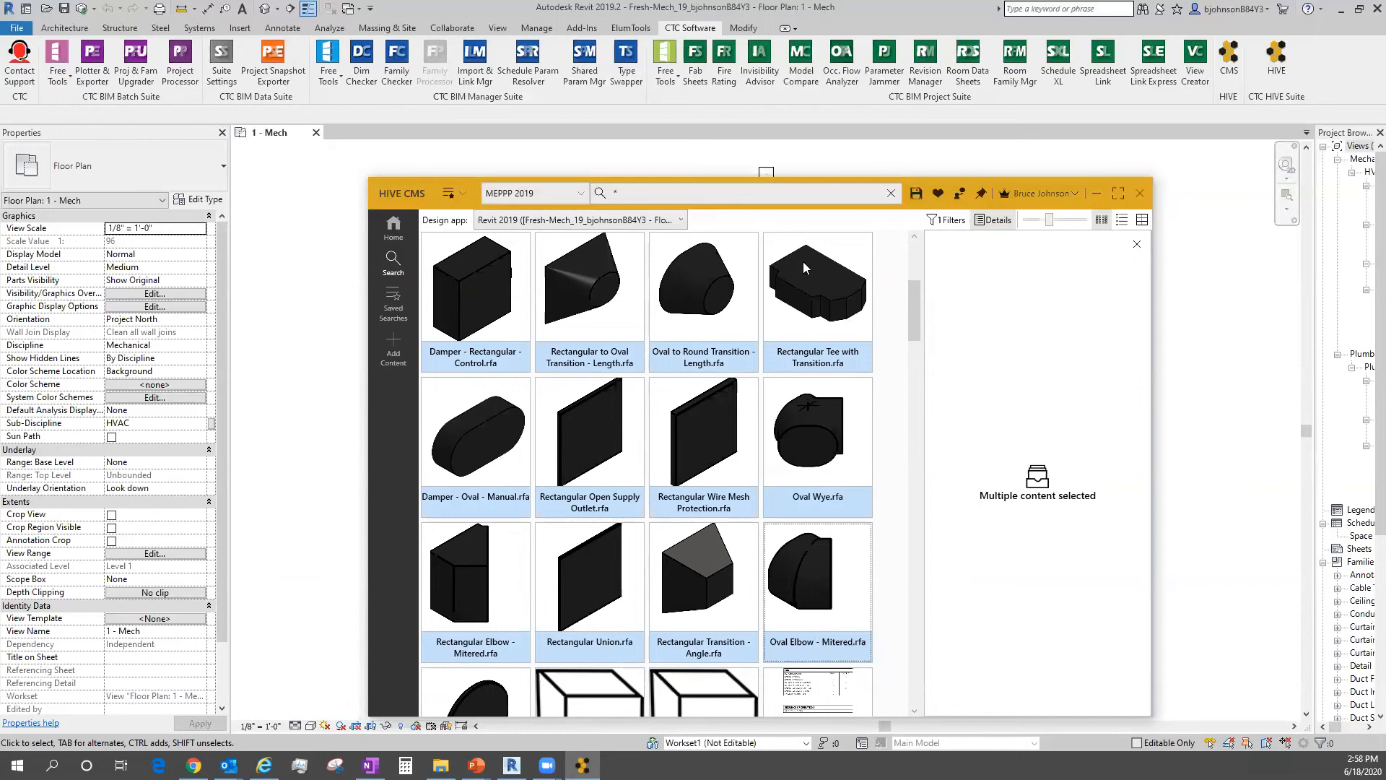
# Filter the MEPPP 2019 library by the ZZCommercial Template tag and look through the filtered content.
pyautogui.click(948, 219)
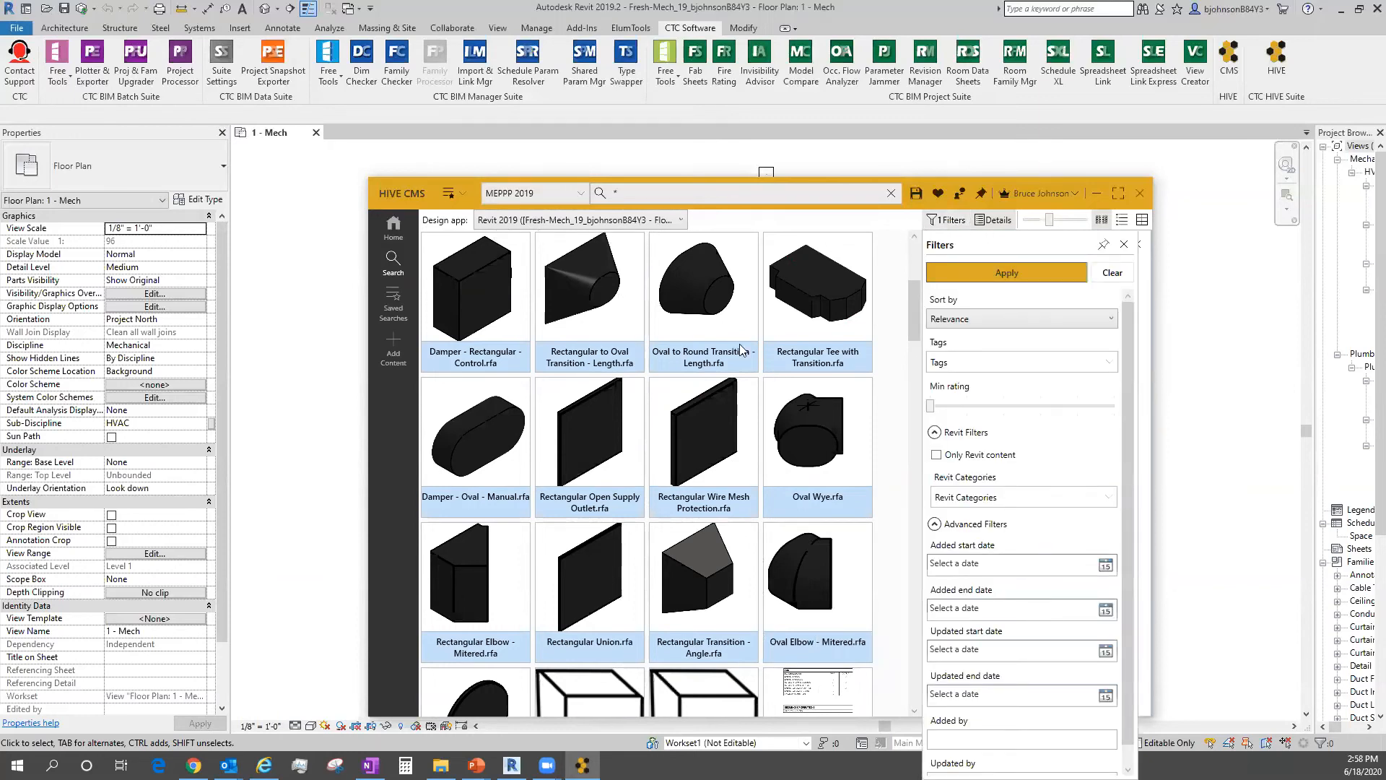
pyautogui.click(1011, 362)
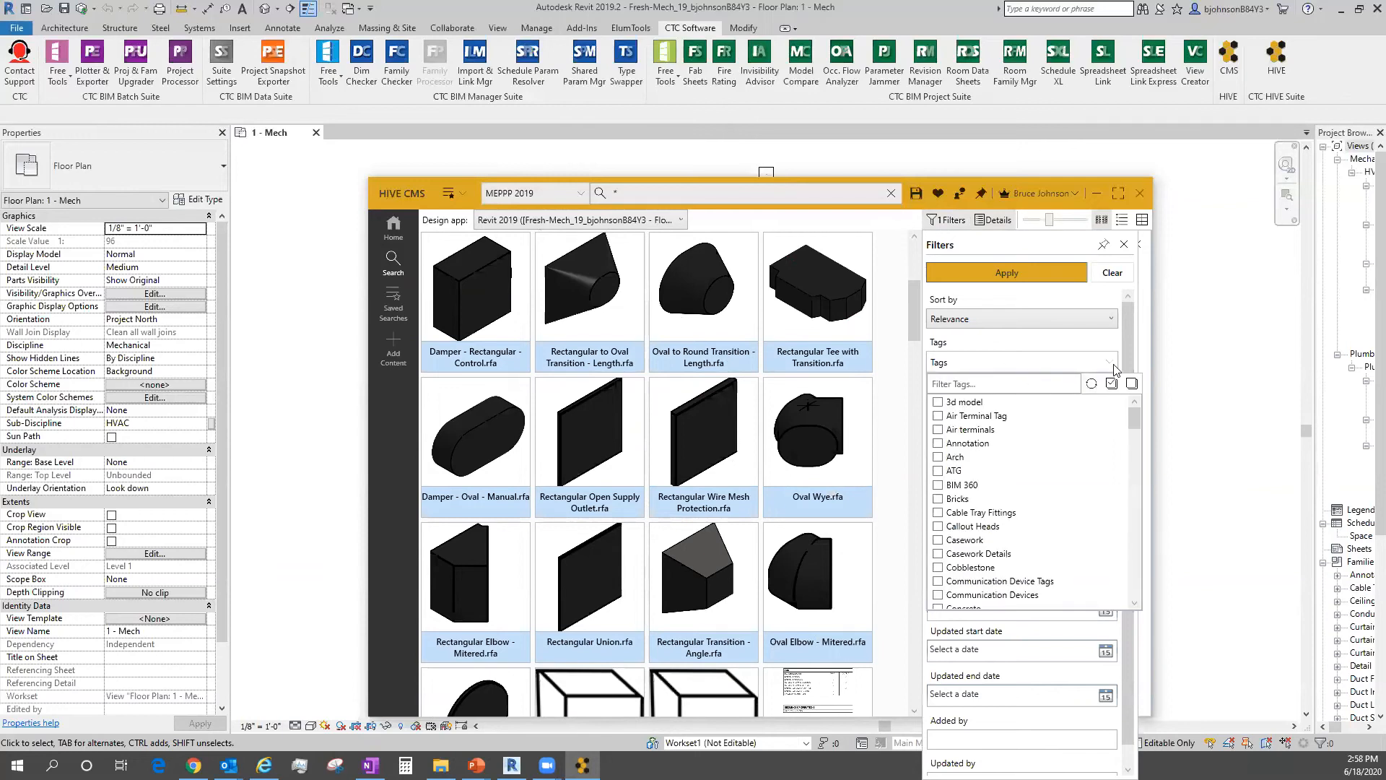
pyautogui.moveTo(1135, 431); pyautogui.dragTo(1126, 607)
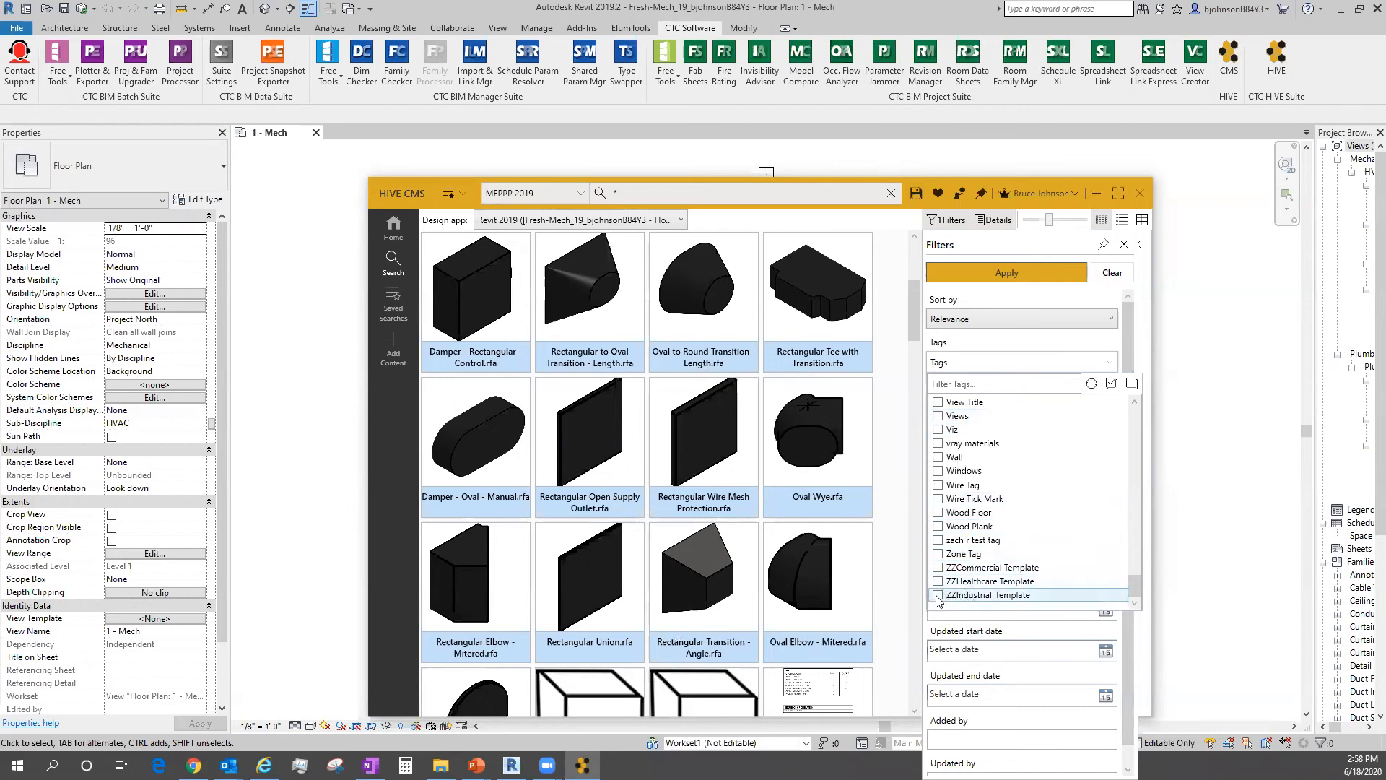
pyautogui.click(937, 568)
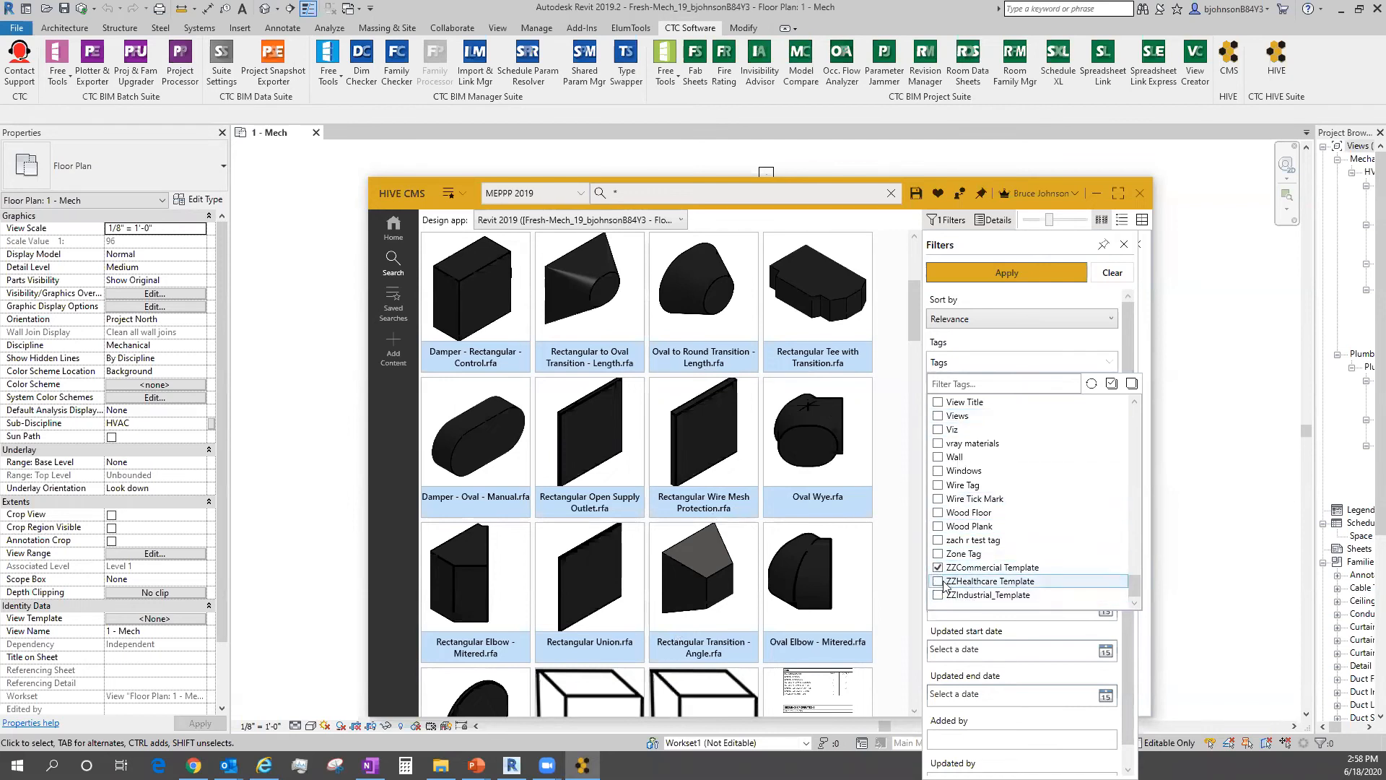
pyautogui.click(977, 274)
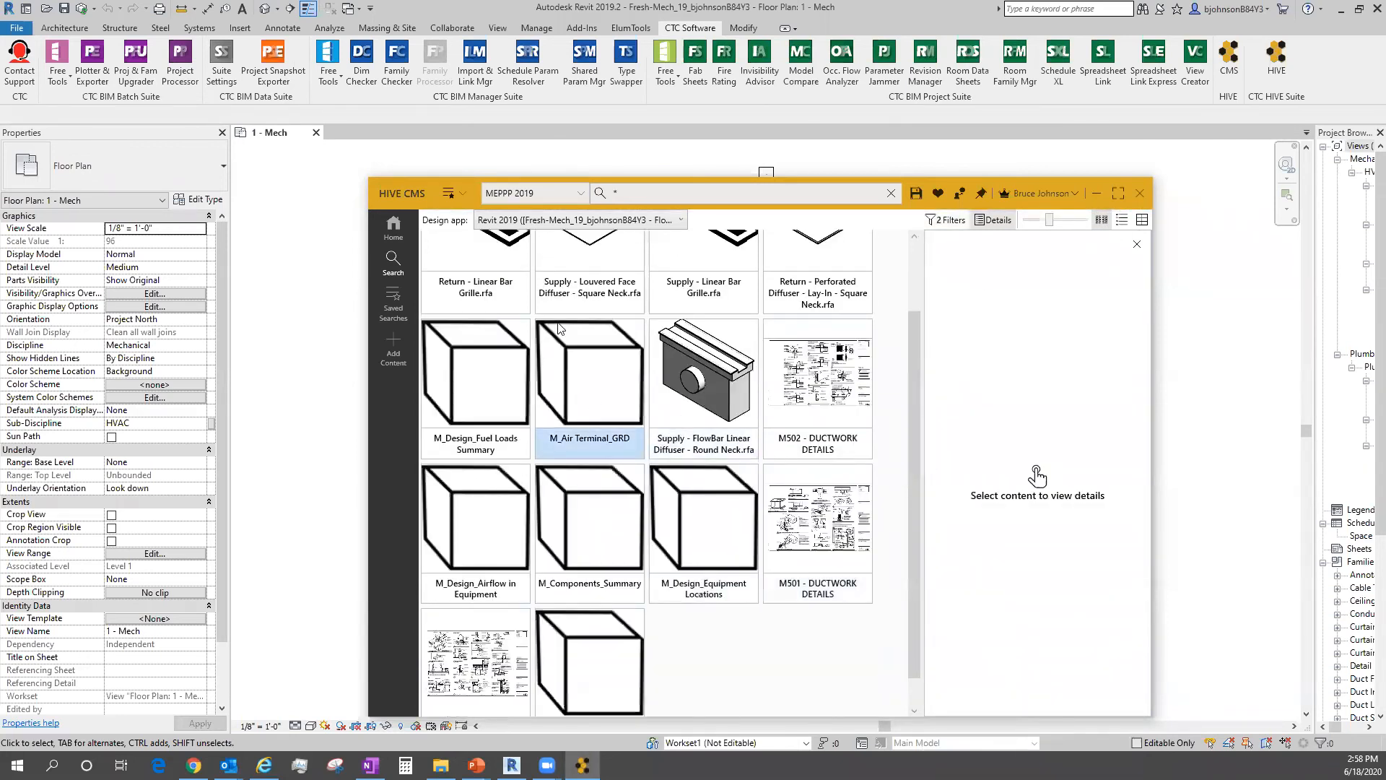
pyautogui.scroll(3, 619, 528)
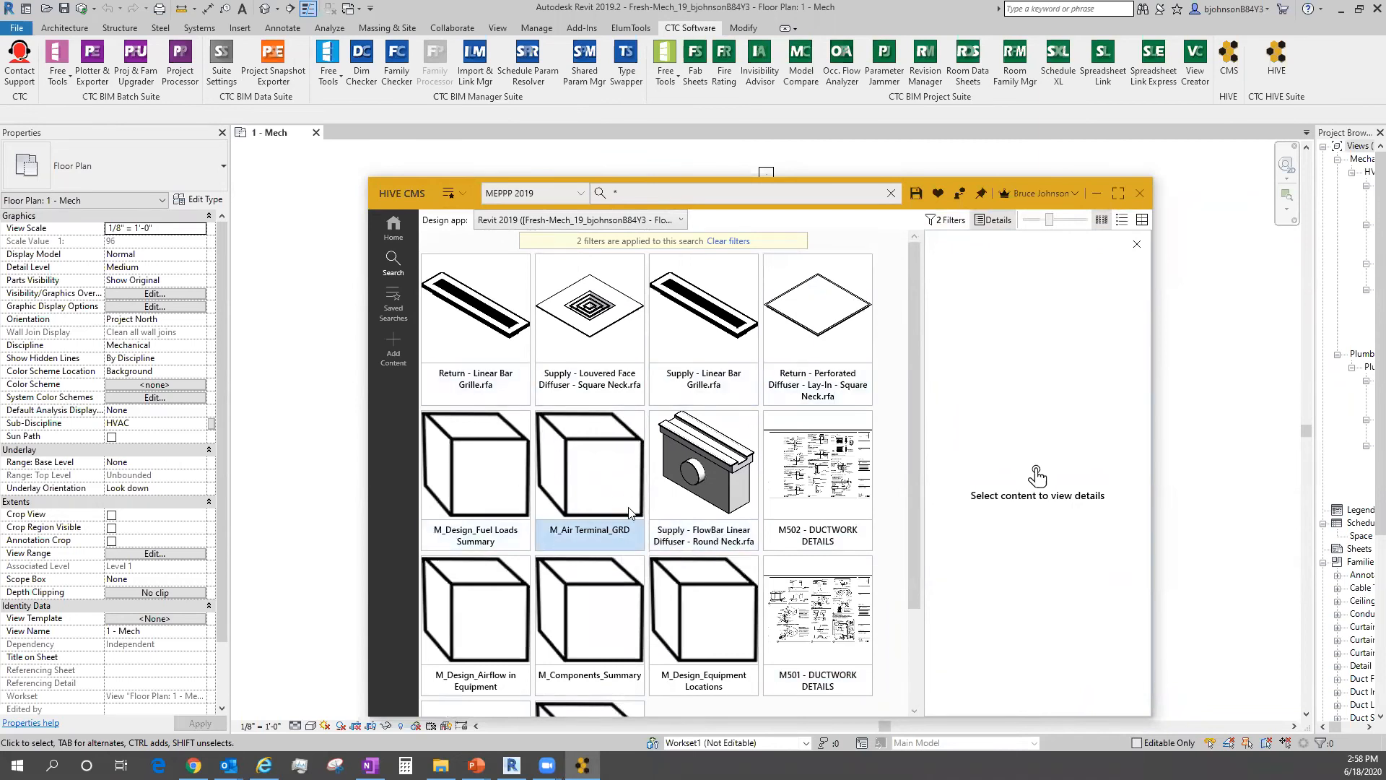
pyautogui.scroll(-3, 728, 599)
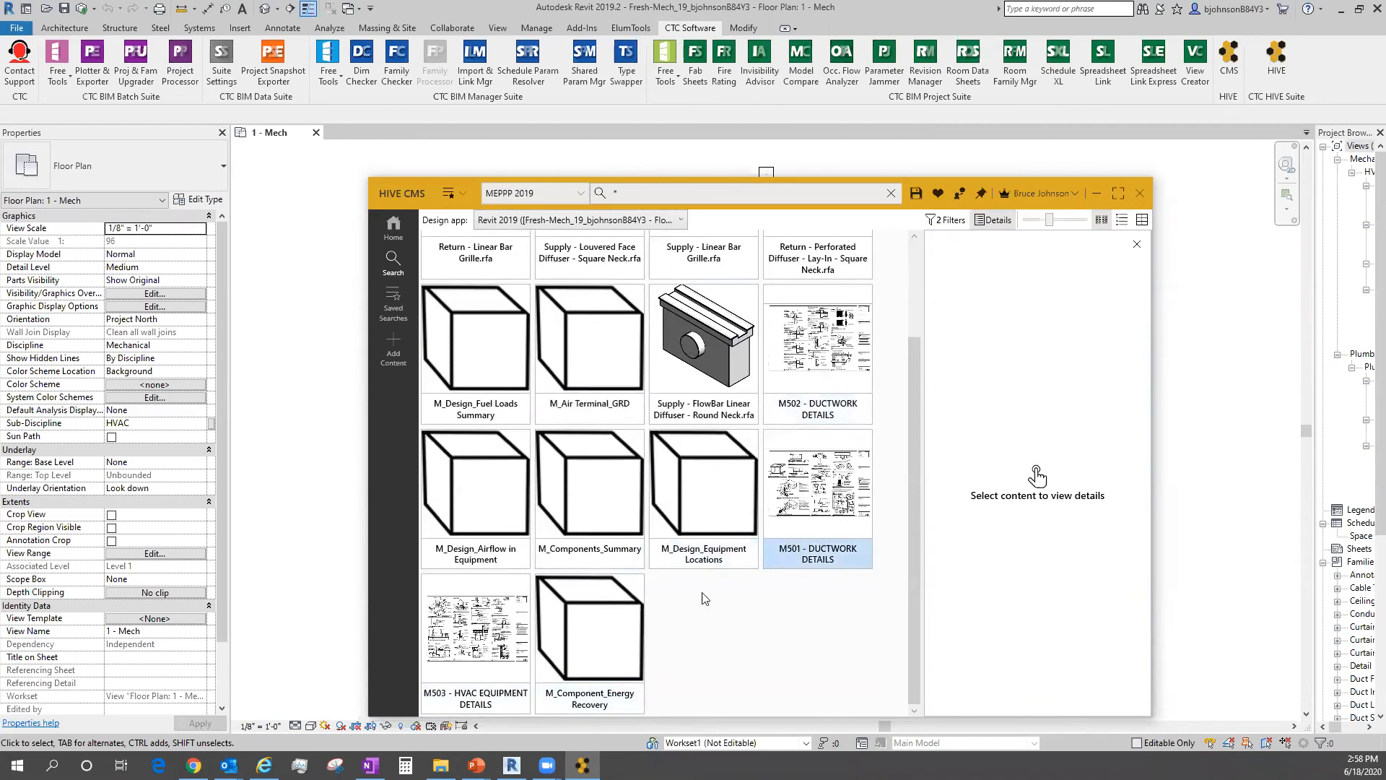
pyautogui.scroll(3, 504, 408)
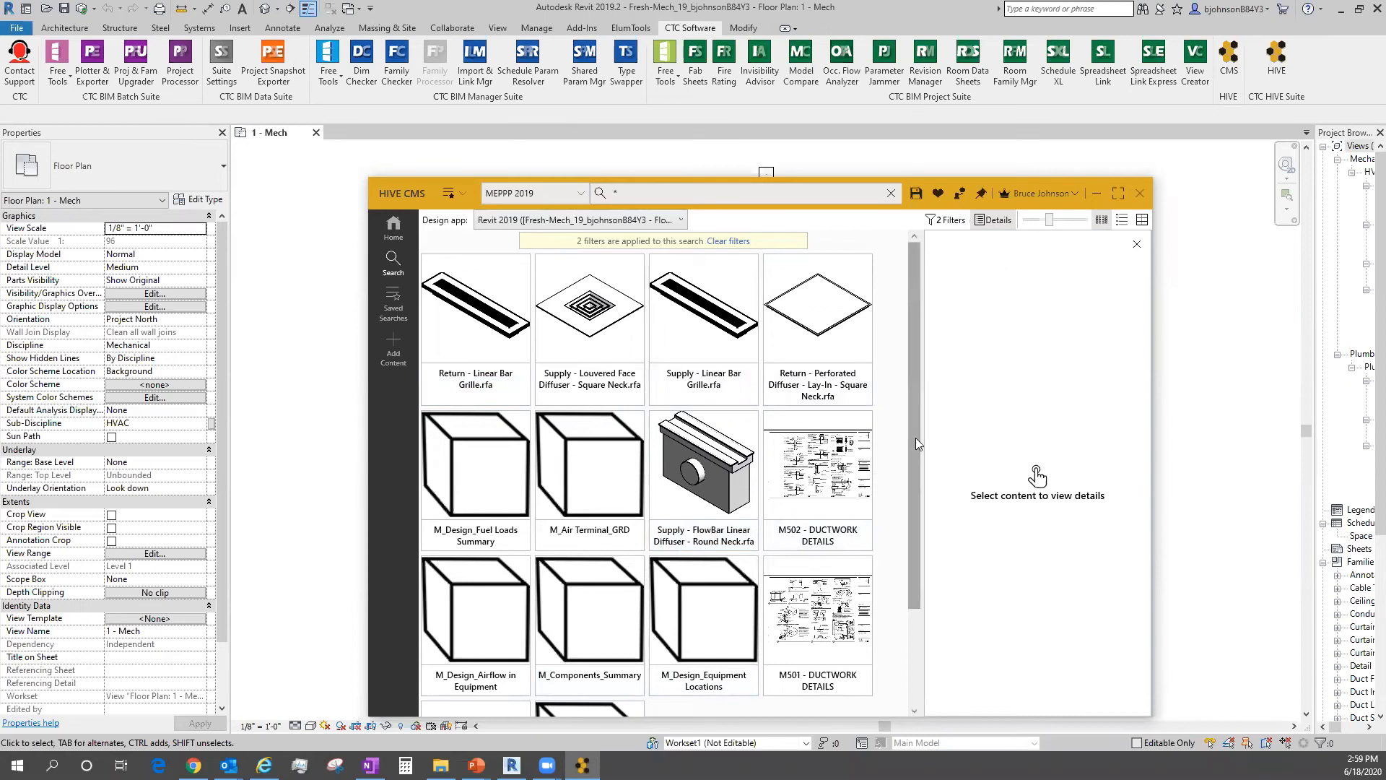
# Select the filtered content from Return - Linear Bar Grille through M_Component_Energy Recovery and view its actions without running any.
pyautogui.click(511, 305)
pyautogui.scroll(-1, 568, 470)
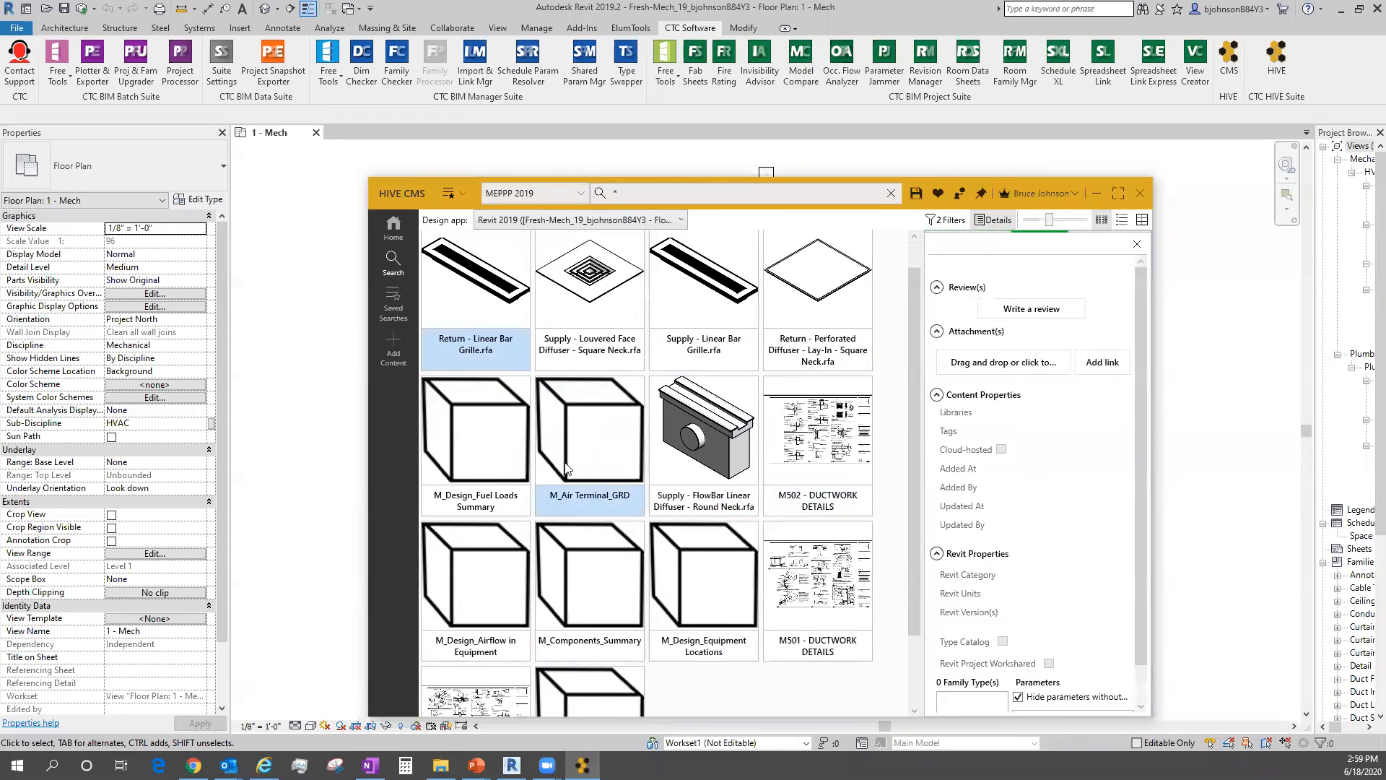
pyautogui.scroll(-3, 632, 665)
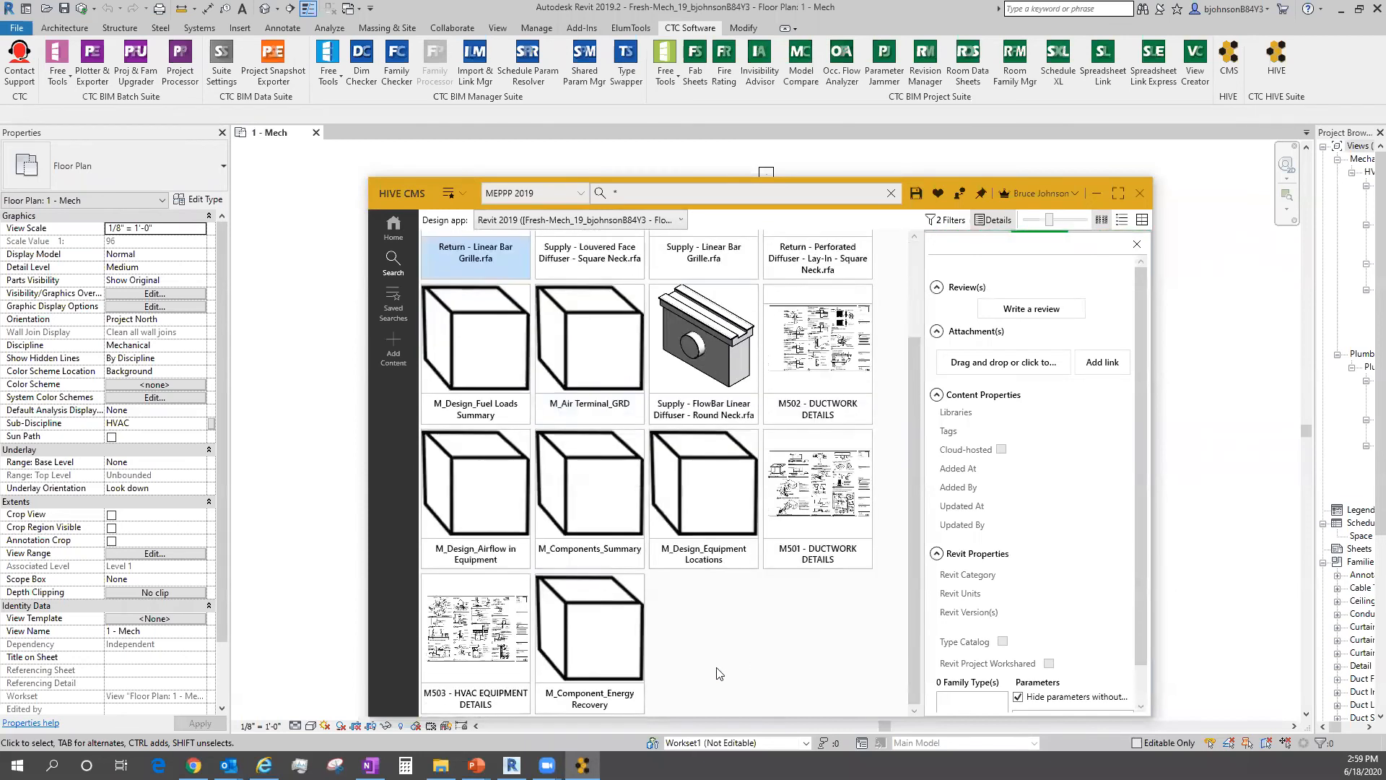
pyautogui.keyDown('shift'); pyautogui.click(633, 649); pyautogui.keyUp('shift')
pyautogui.rightClick(639, 633)
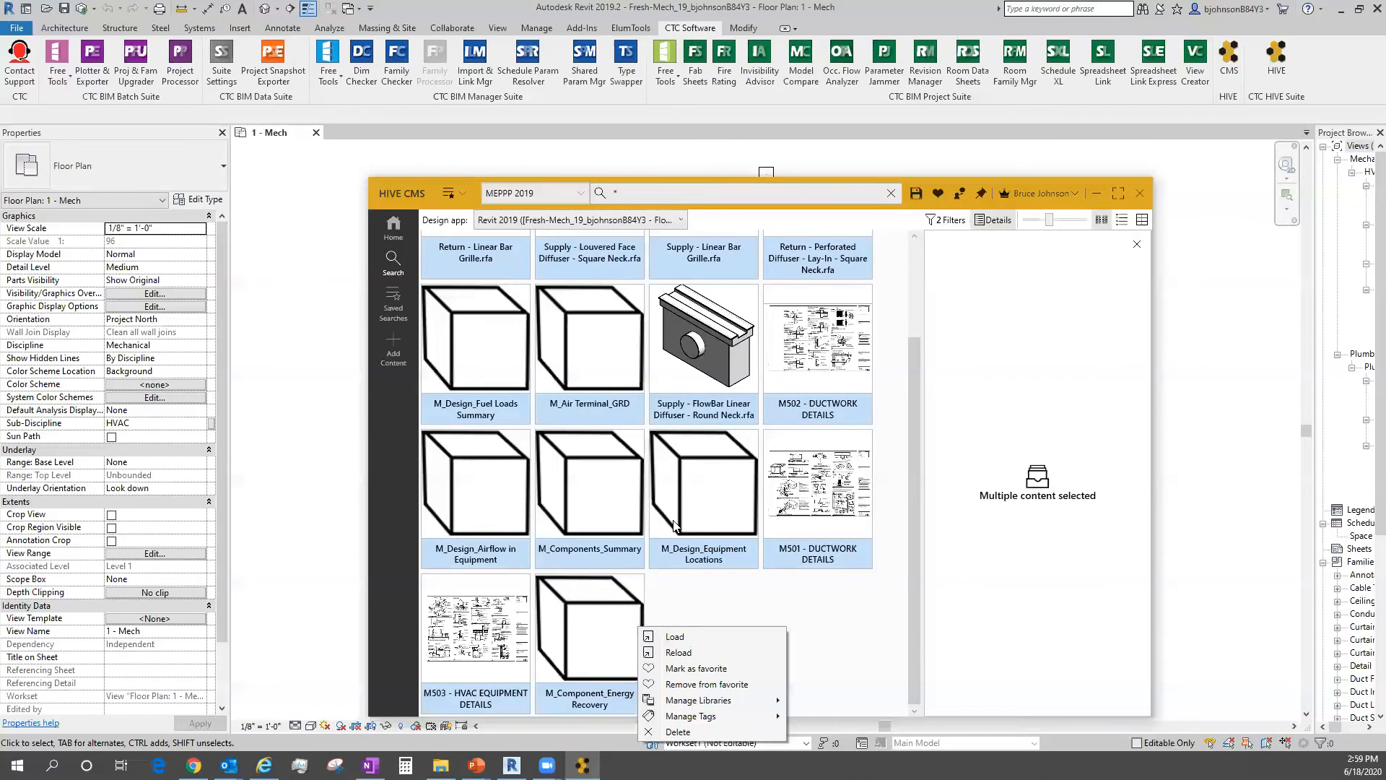
pyautogui.click(846, 668)
# Load Return - Linear Bar Grille, Supply - Louvered Face Diffuser - Square Neck, M_Air Terminal_GRD and M501 - DUCTWORK DETAILS into the Fresh-Mech_19 project.
pyautogui.scroll(4, 797, 609)
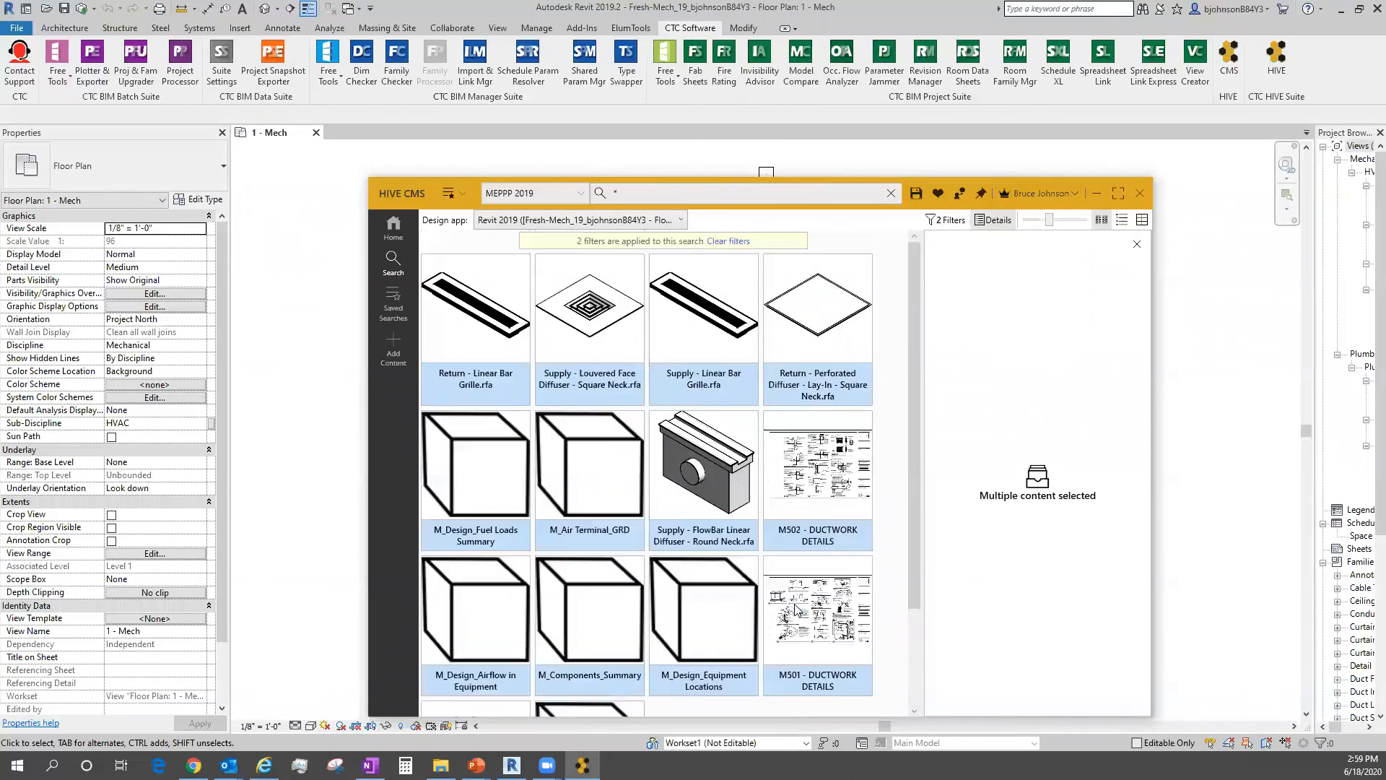
pyautogui.click(501, 333)
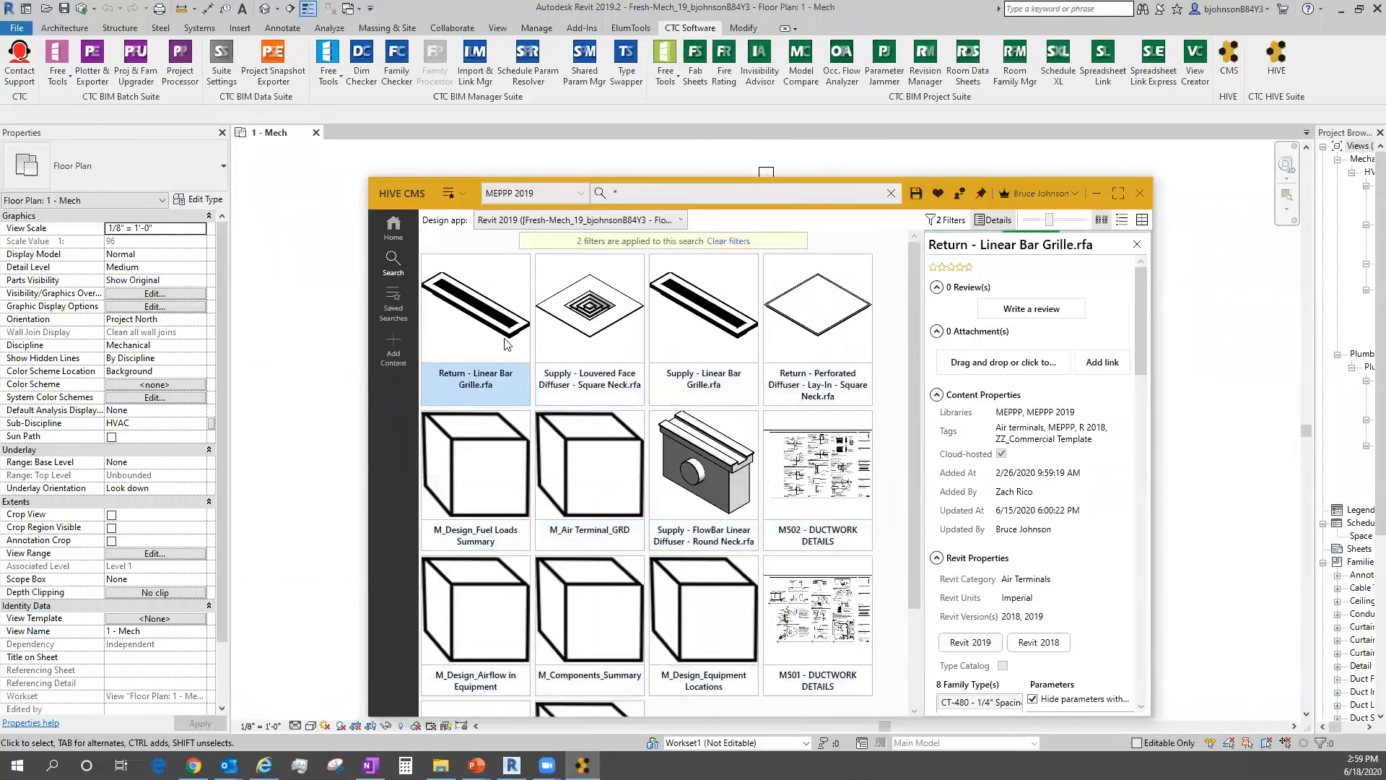
pyautogui.keyDown('ctrl'); pyautogui.click(593, 392); pyautogui.keyUp('ctrl')
pyautogui.keyDown('ctrl'); pyautogui.click(590, 532); pyautogui.keyUp('ctrl')
pyautogui.keyDown('ctrl'); pyautogui.click(715, 529); pyautogui.keyUp('ctrl')
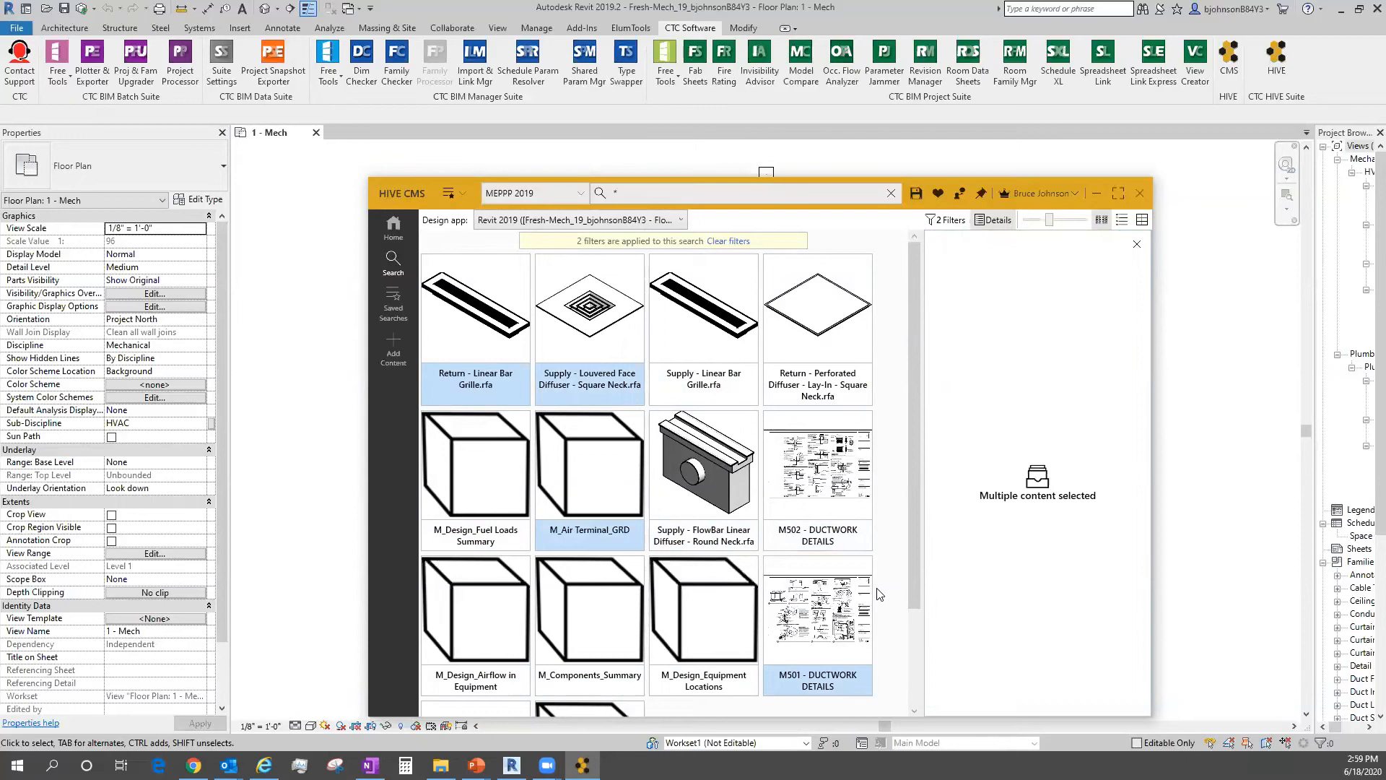
pyautogui.rightClick(828, 608)
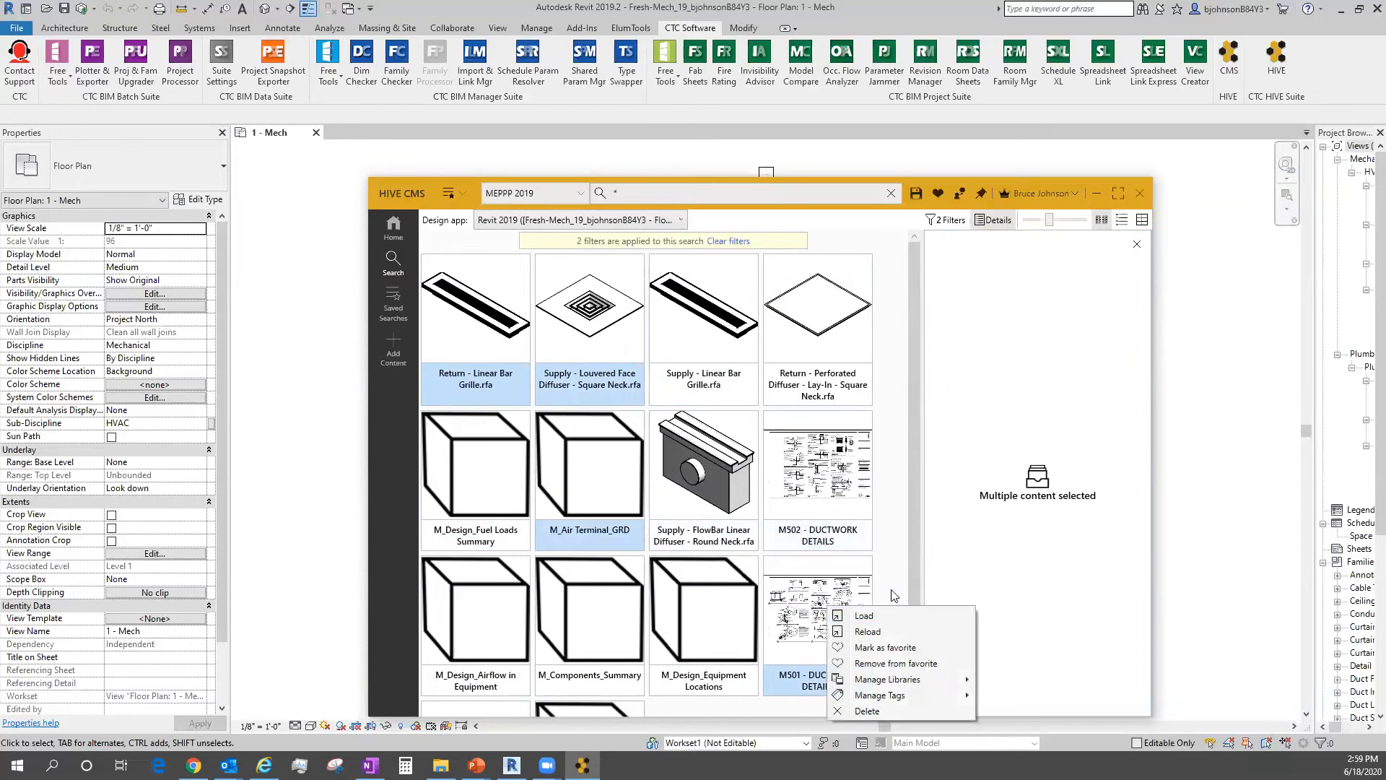
pyautogui.keyDown('ctrl'); pyautogui.click(831, 431); pyautogui.keyUp('ctrl')
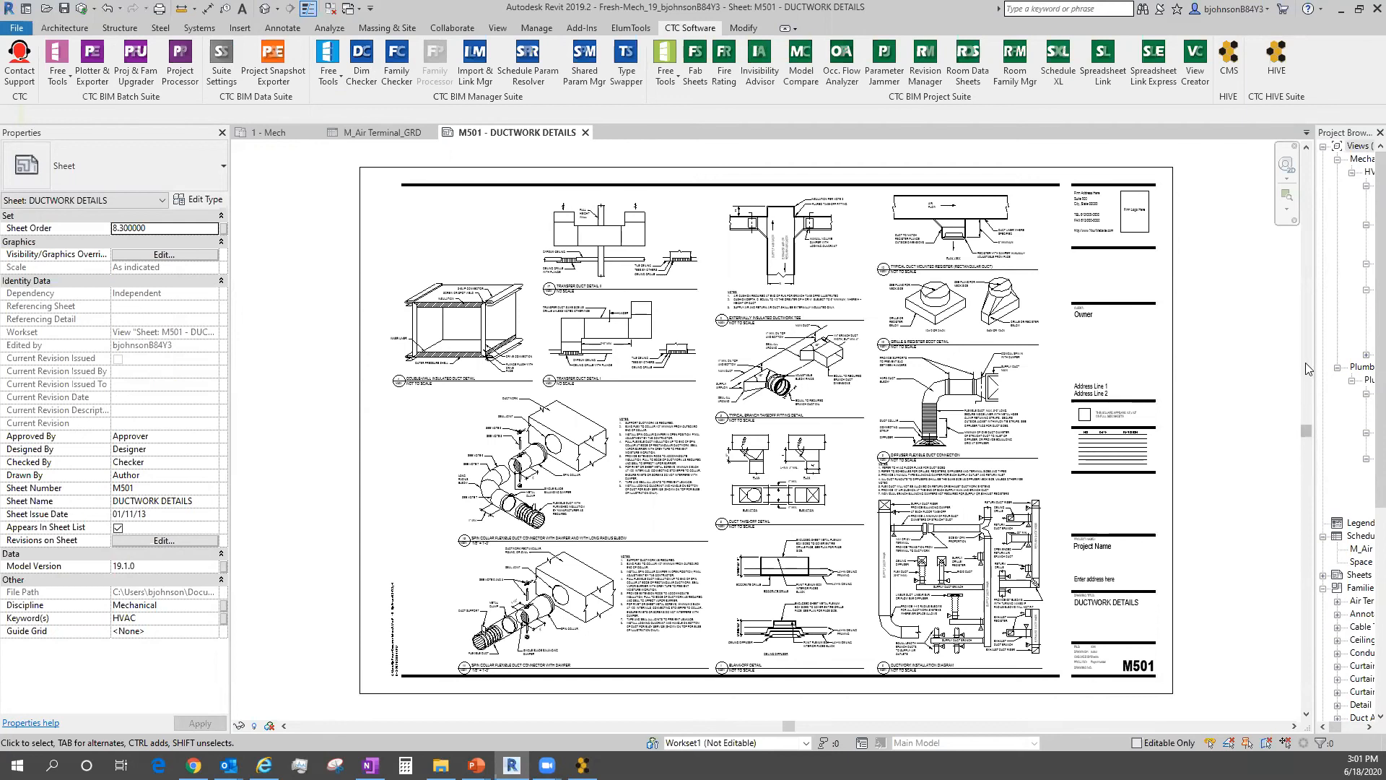
# Undock the Project Browser, widen it so the full view names fit, and dock it again beside the drawing area.
pyautogui.moveTo(1345, 136); pyautogui.dragTo(1195, 192)
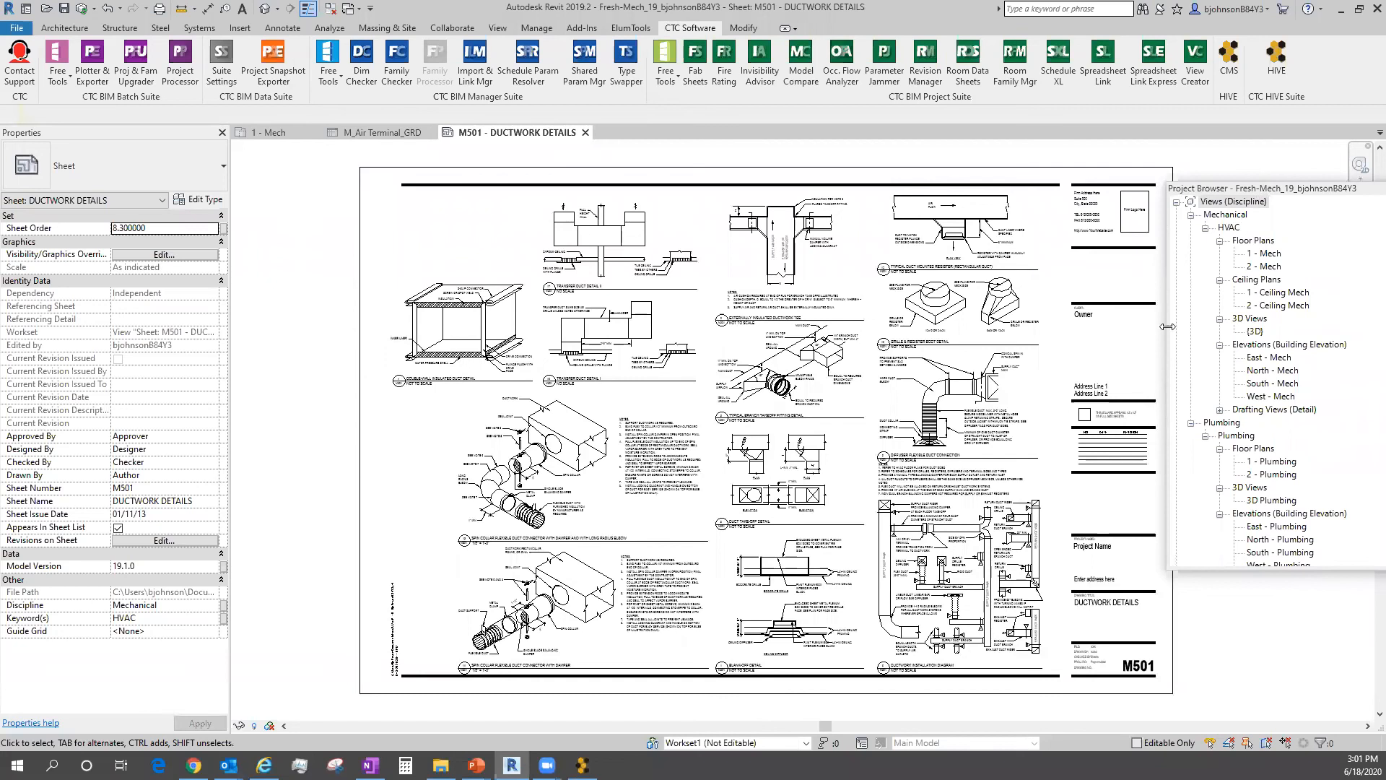
pyautogui.moveTo(1167, 371); pyautogui.dragTo(1034, 381)
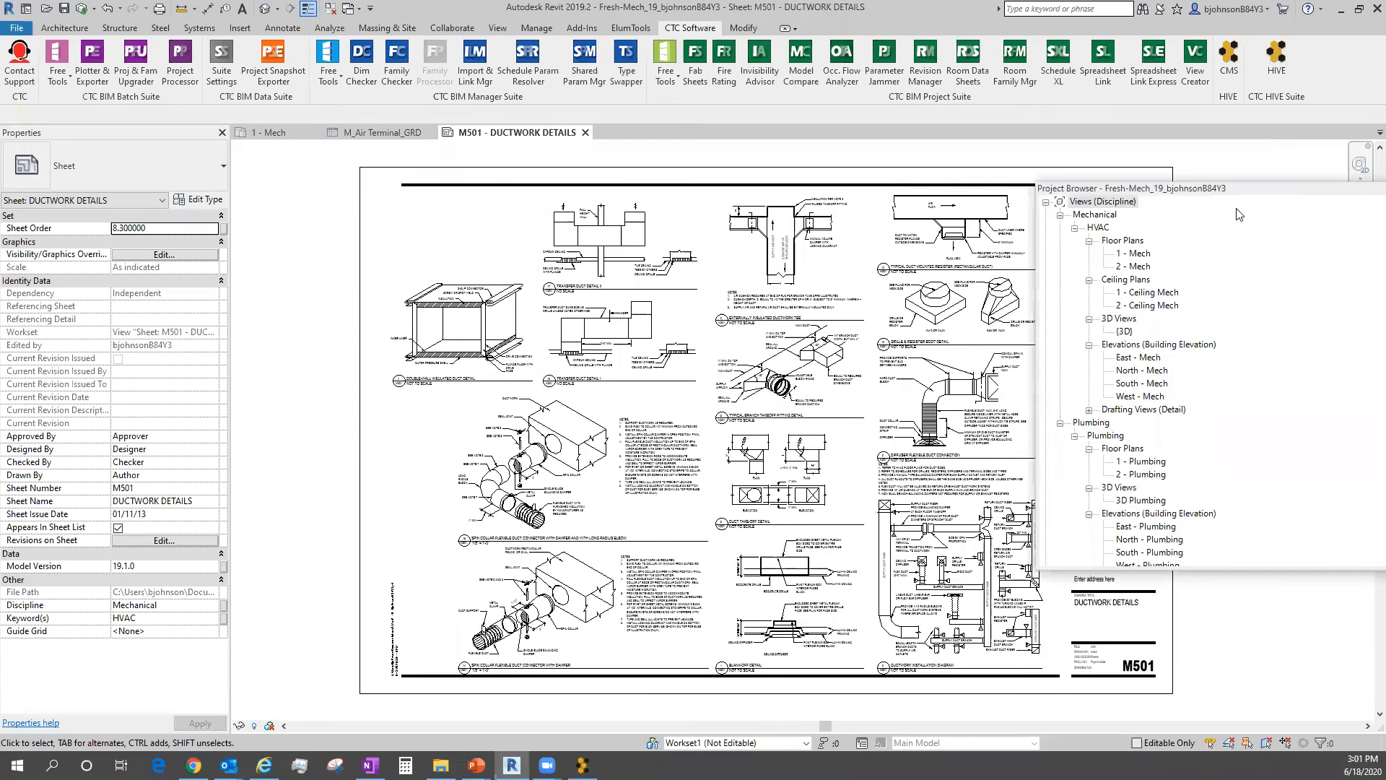
pyautogui.moveTo(1244, 199); pyautogui.dragTo(1250, 219)
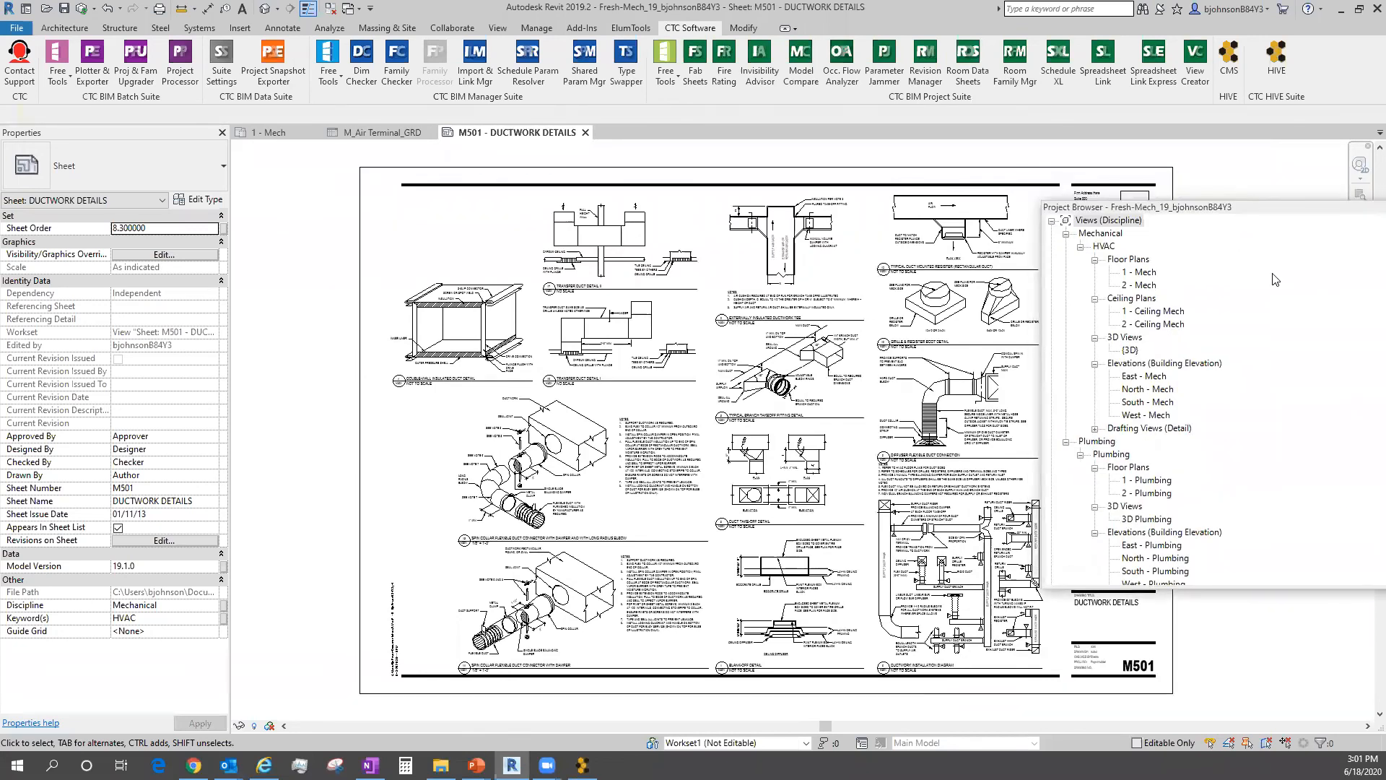
pyautogui.moveTo(1274, 278); pyautogui.dragTo(1352, 422)
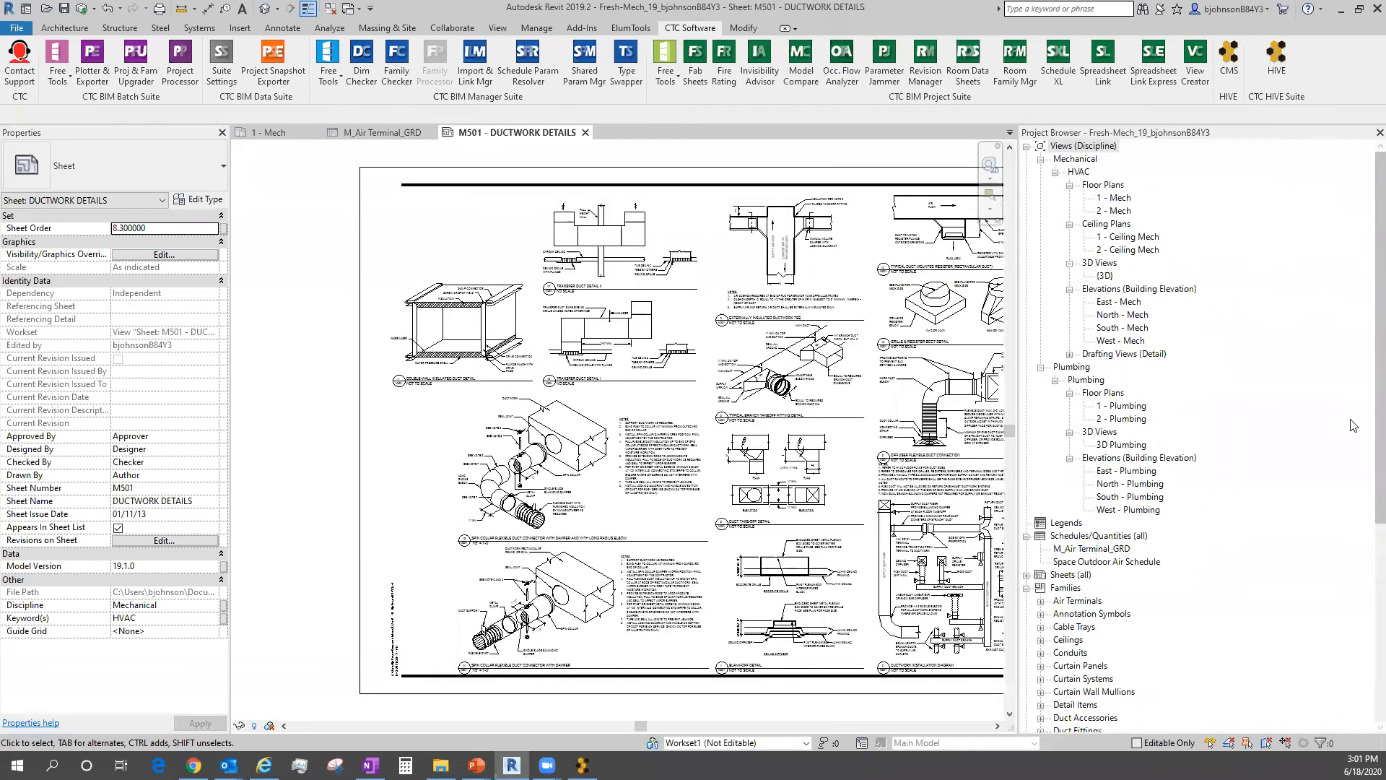
# Examine the loaded M_Air Terminal_GRD schedule, the ductwork drafting views and sheet M501 in the Project Browser and drawing area.
pyautogui.click(1080, 550)
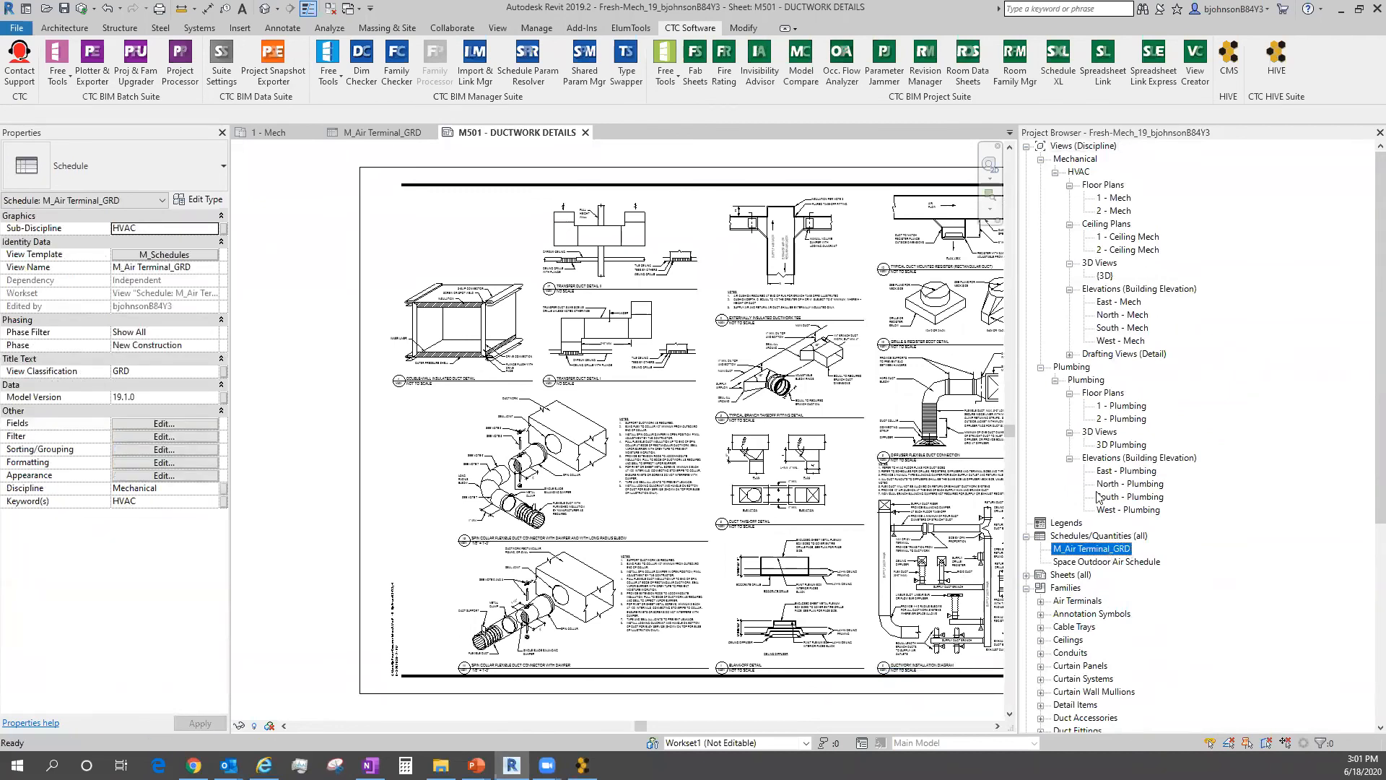
pyautogui.click(1069, 354)
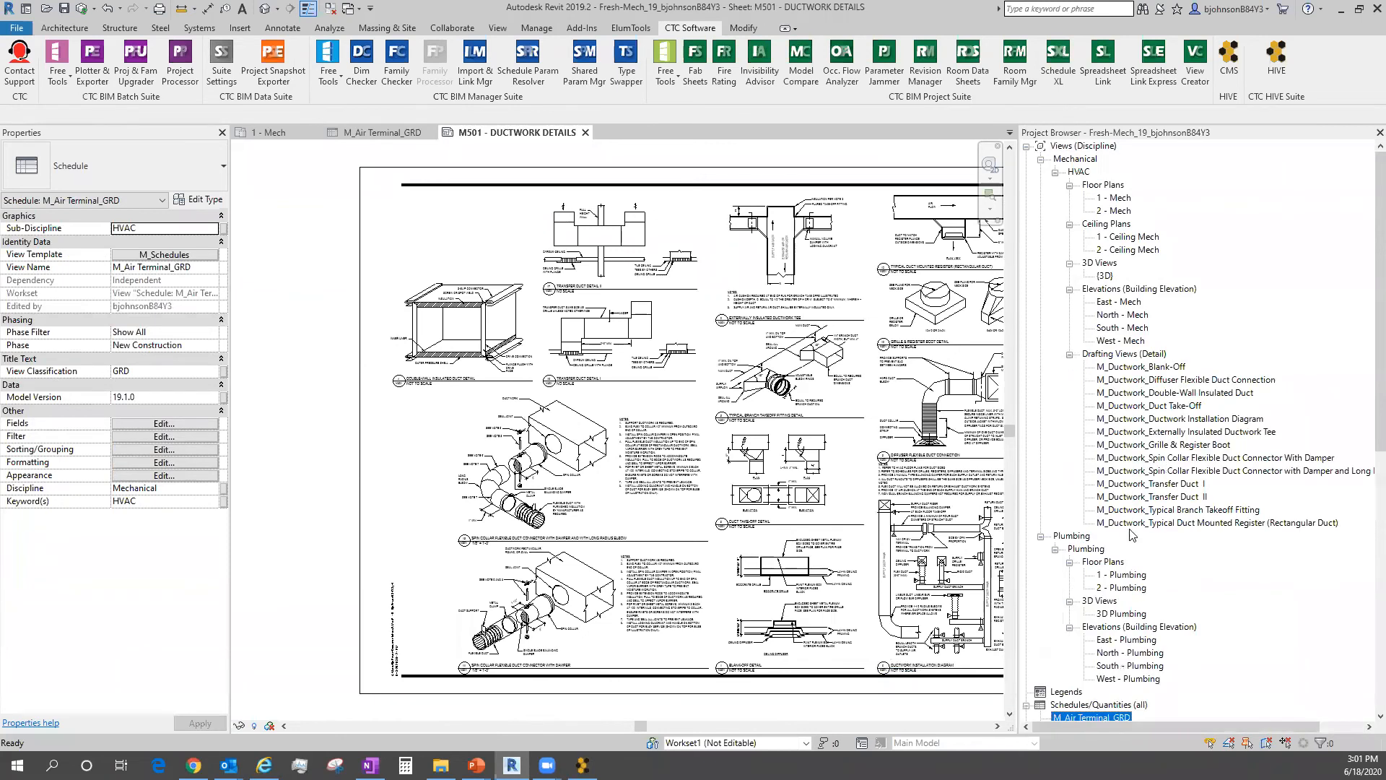
pyautogui.scroll(-2, 1132, 538)
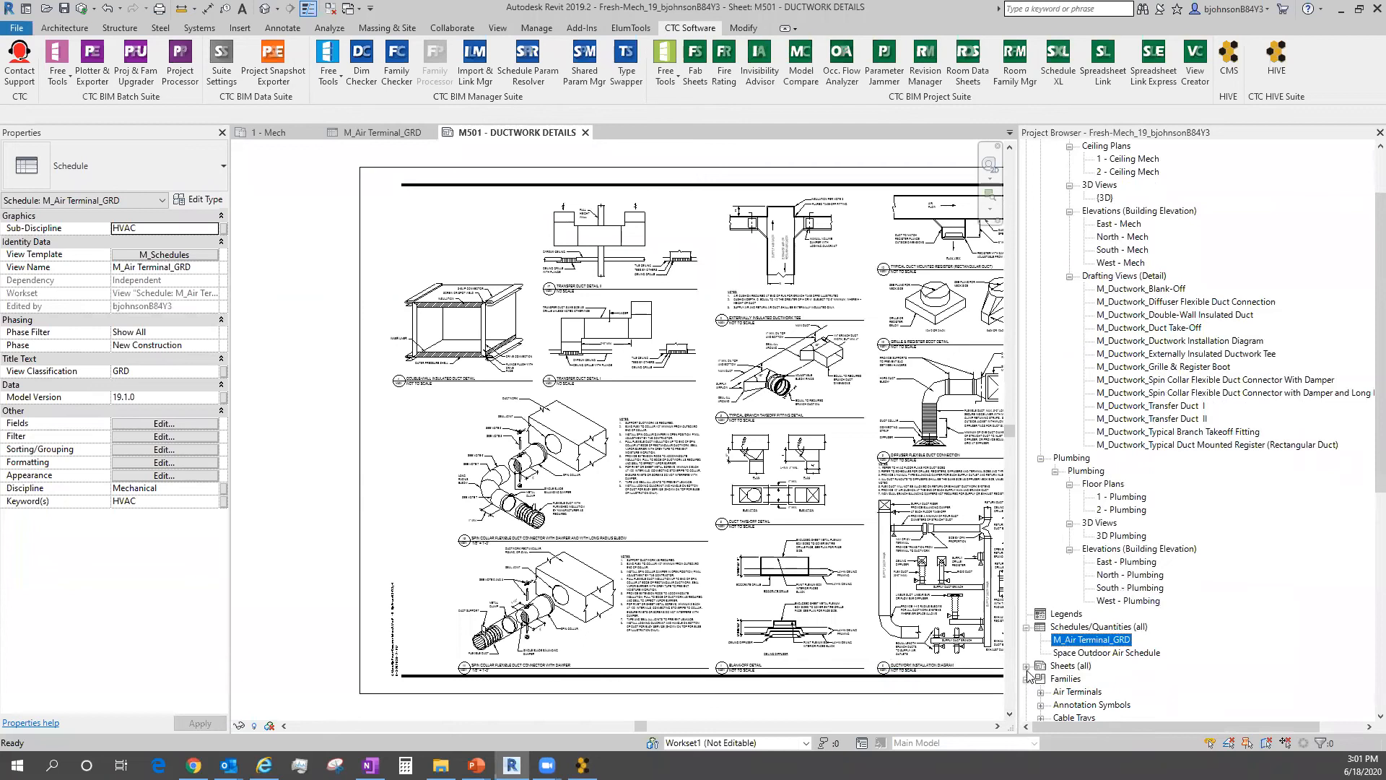
pyautogui.click(1026, 666)
pyautogui.scroll(-2, 1063, 670)
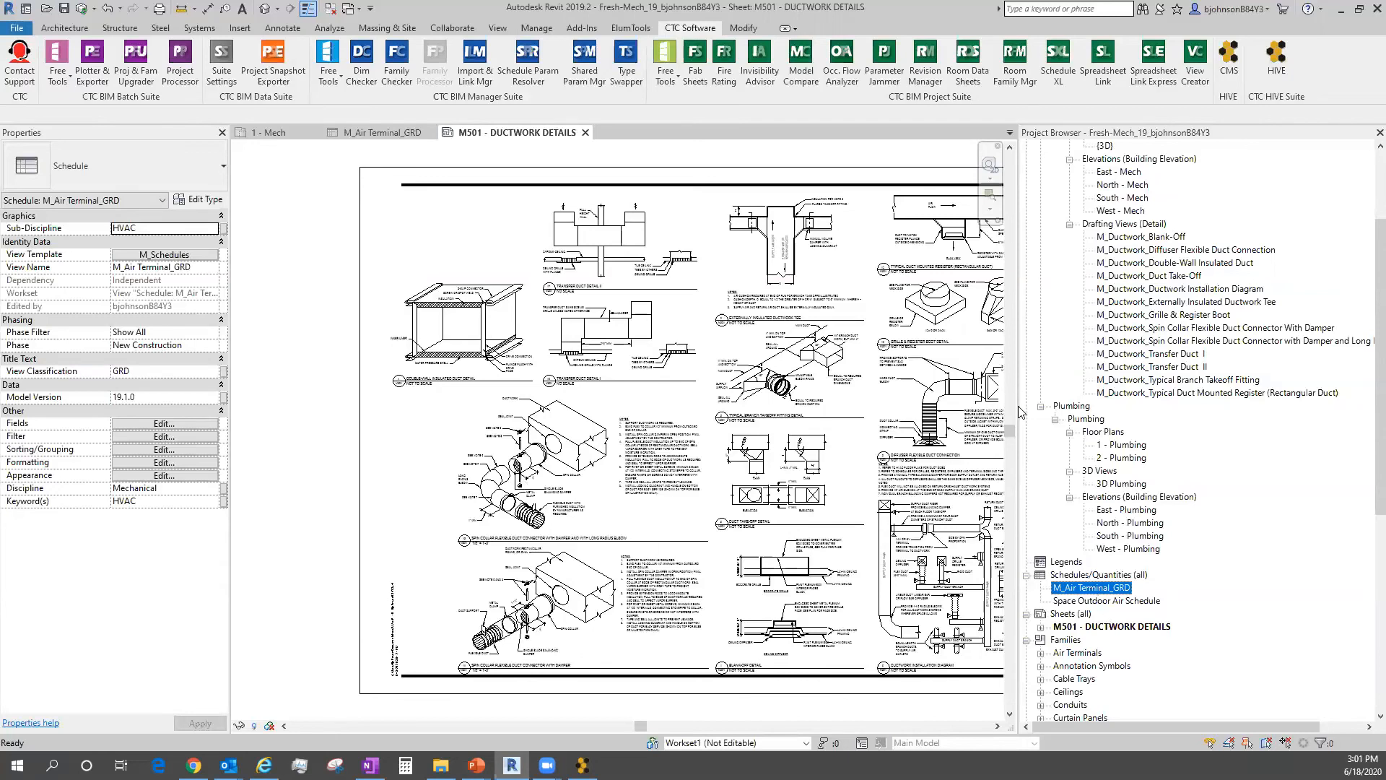
pyautogui.scroll(-1, 302, 473)
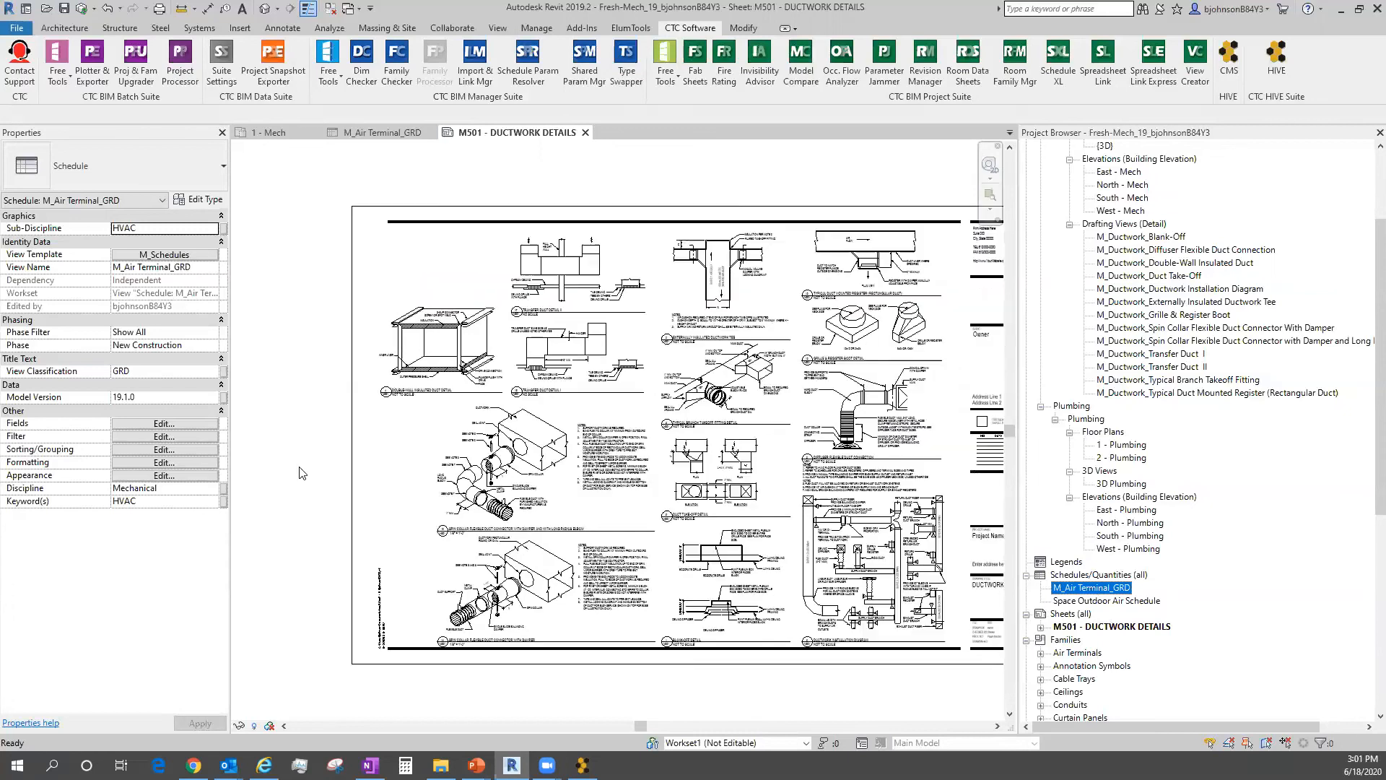
pyautogui.scroll(-2, 302, 473)
pyautogui.scroll(1, 302, 472)
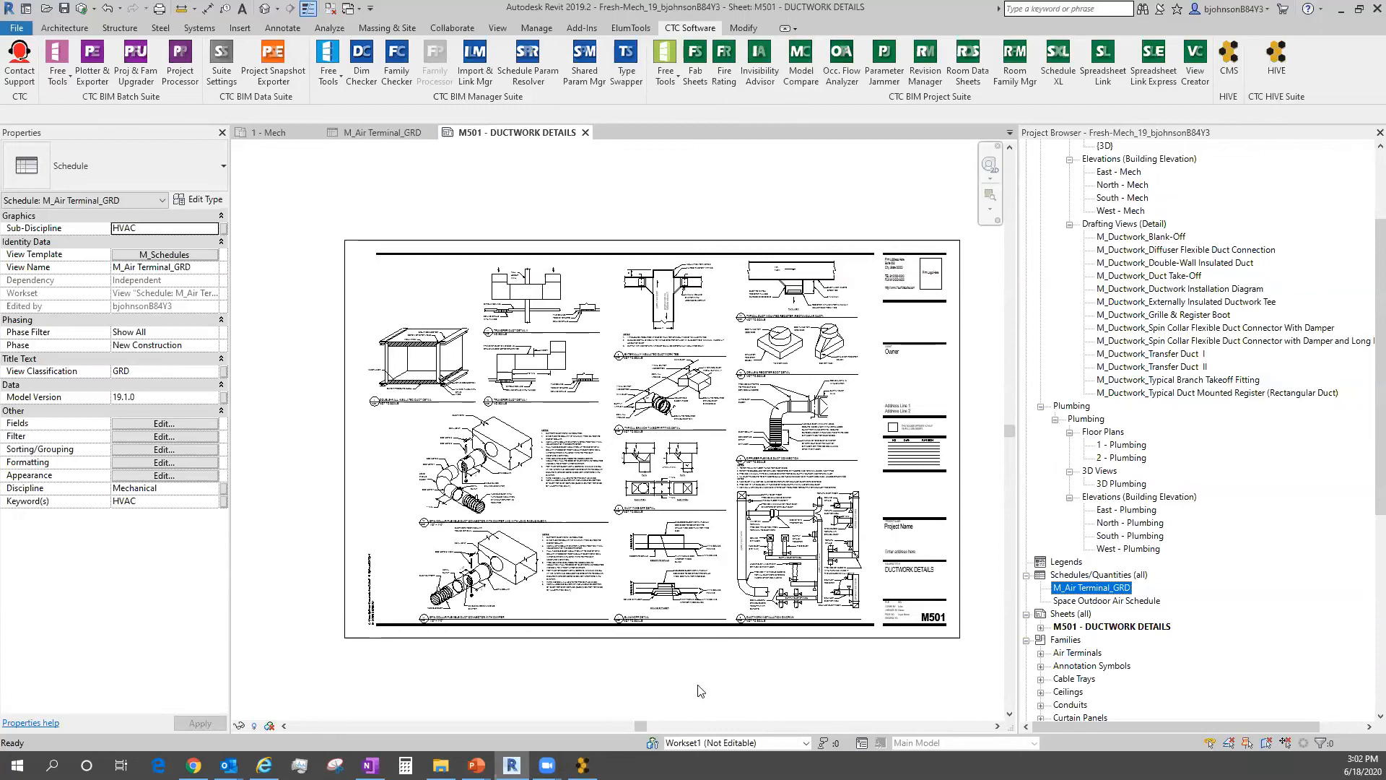
# Switch to HIVE CMS and review the properties, family types and parameters of Supply - FlowBar Linear Diffuser - Round Neck.
pyautogui.click(582, 765)
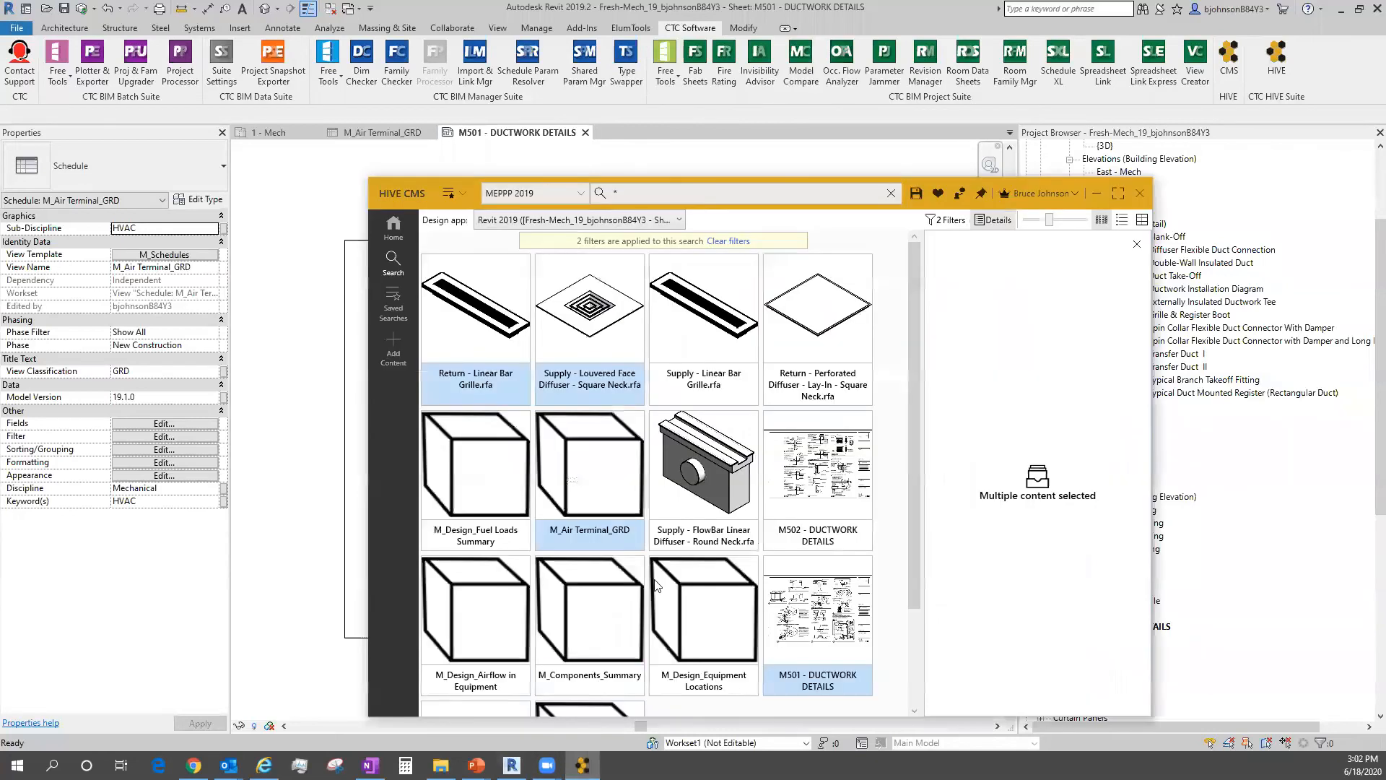
pyautogui.scroll(-3, 541, 397)
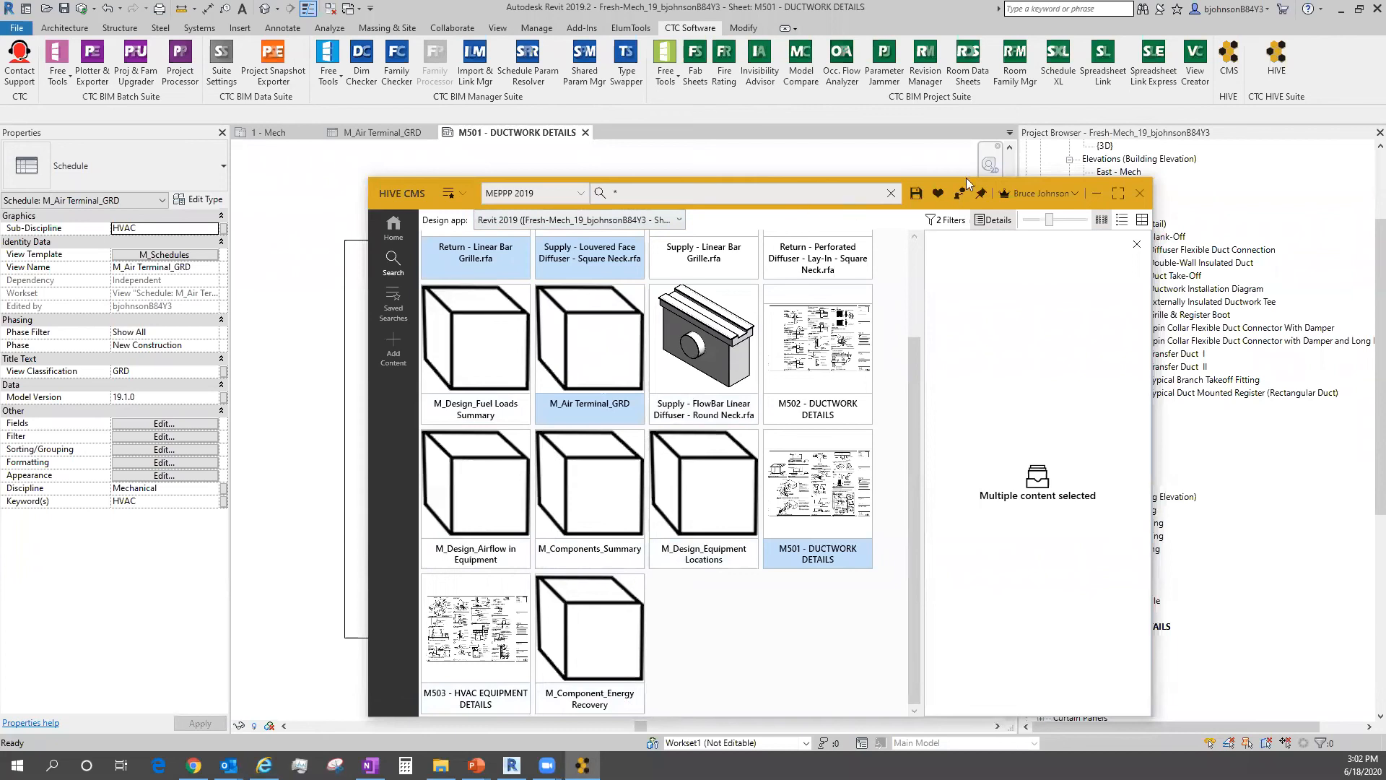
pyautogui.click(694, 351)
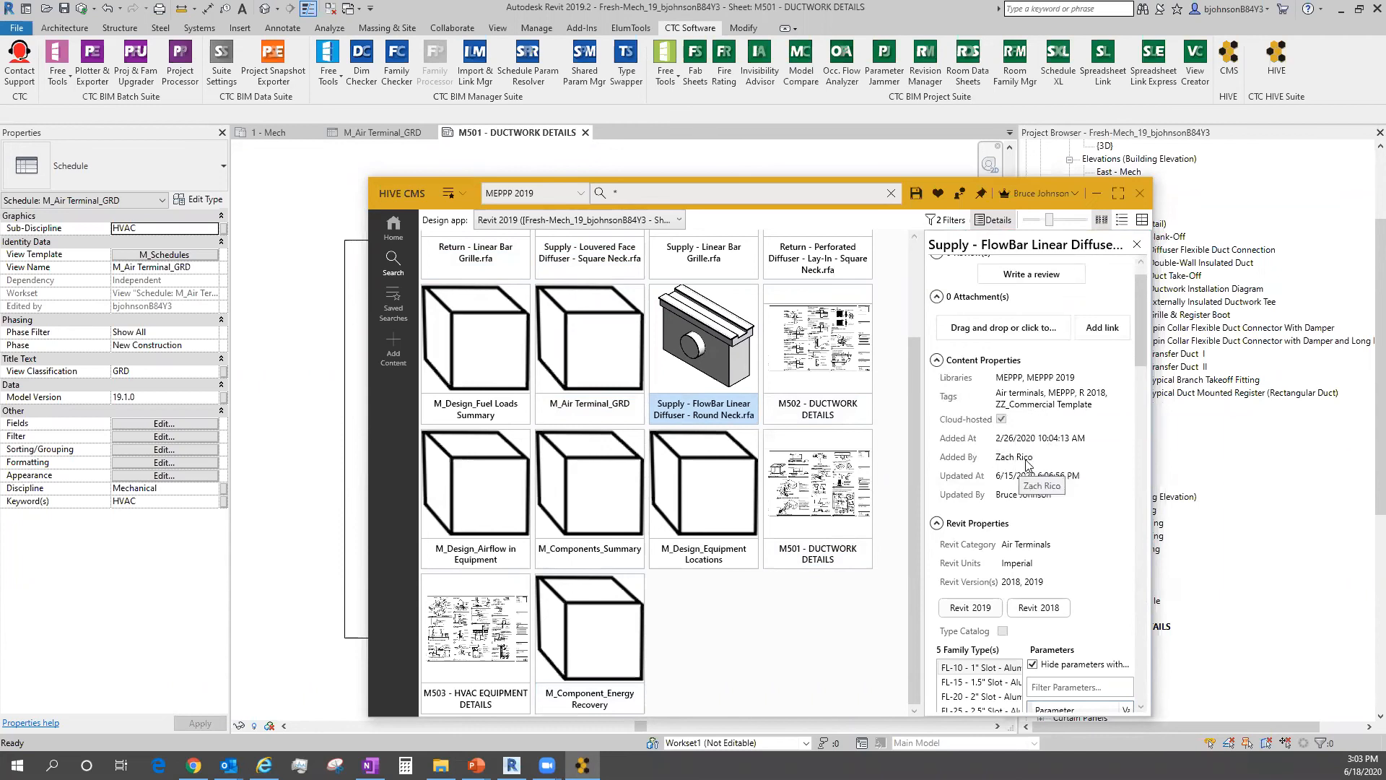
pyautogui.scroll(-4, 1026, 463)
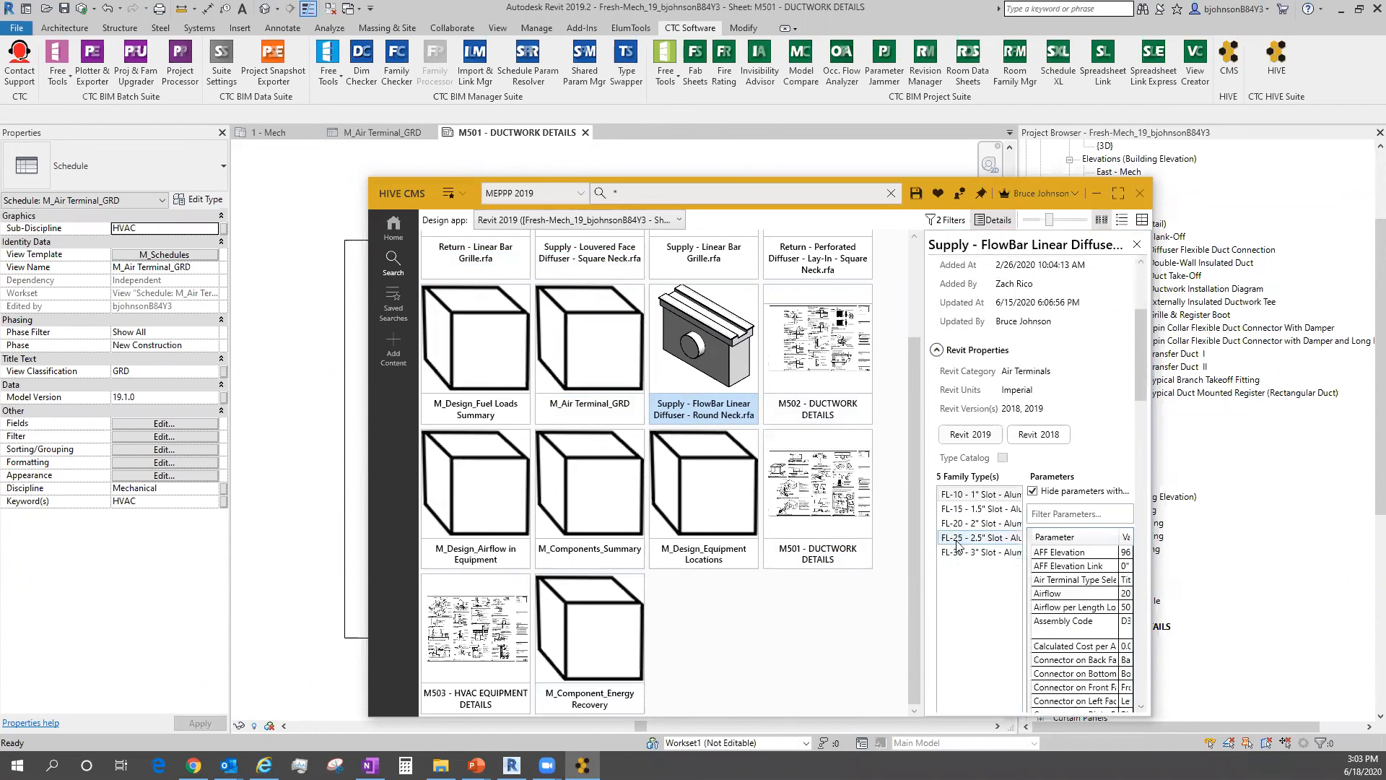
pyautogui.click(971, 508)
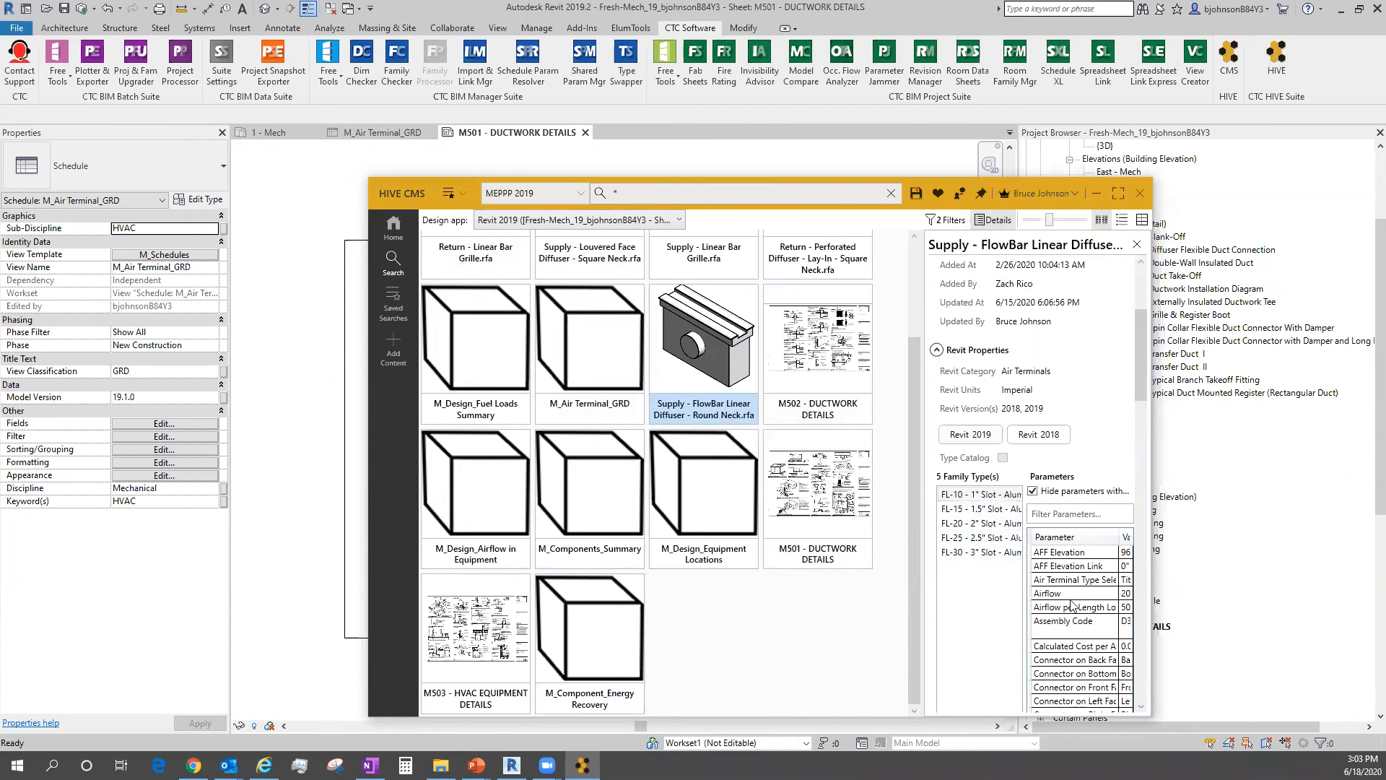
pyautogui.moveTo(1140, 397); pyautogui.dragTo(1145, 715)
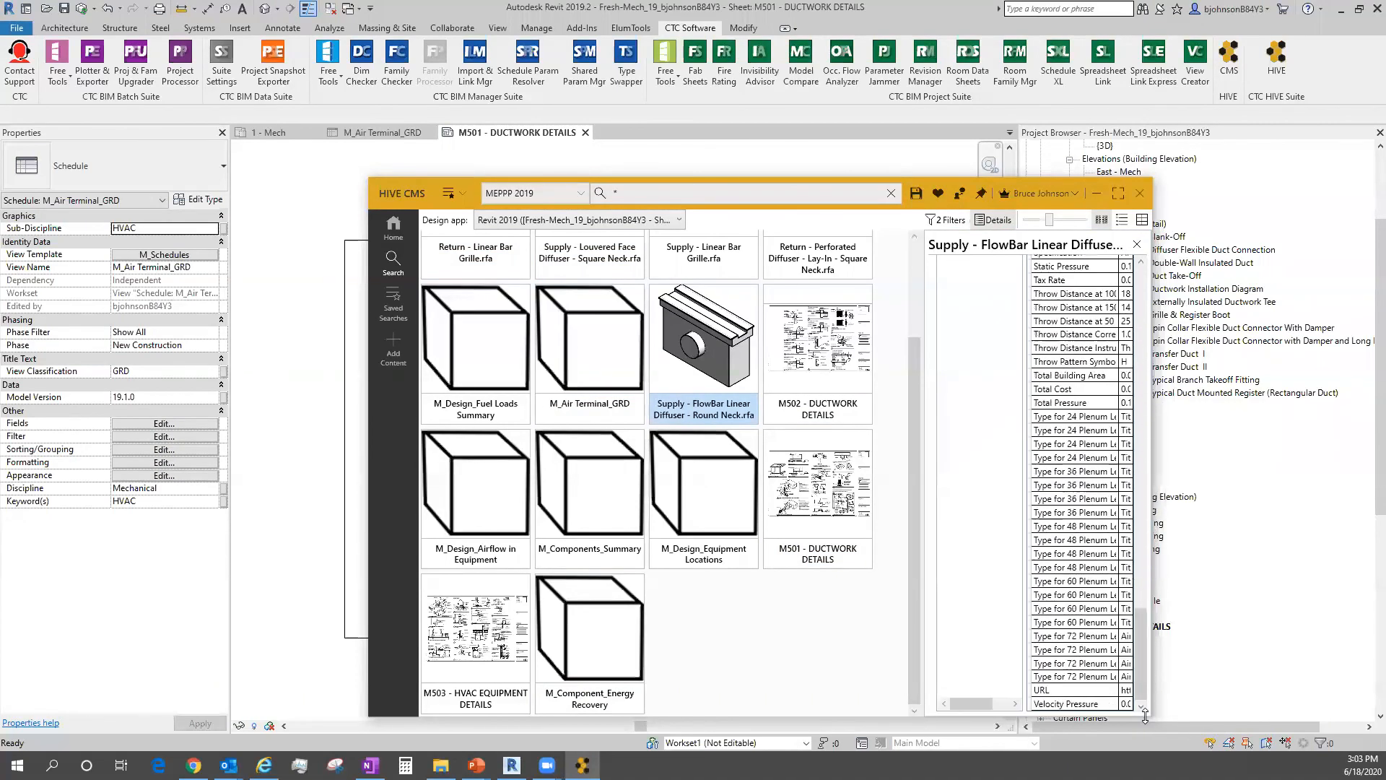
# Widen the HIVE CMS window and its details pane to make the diffuser's parameter names readable.
pyautogui.moveTo(1122, 297)
pyautogui.moveTo(368, 470); pyautogui.dragTo(139, 470)
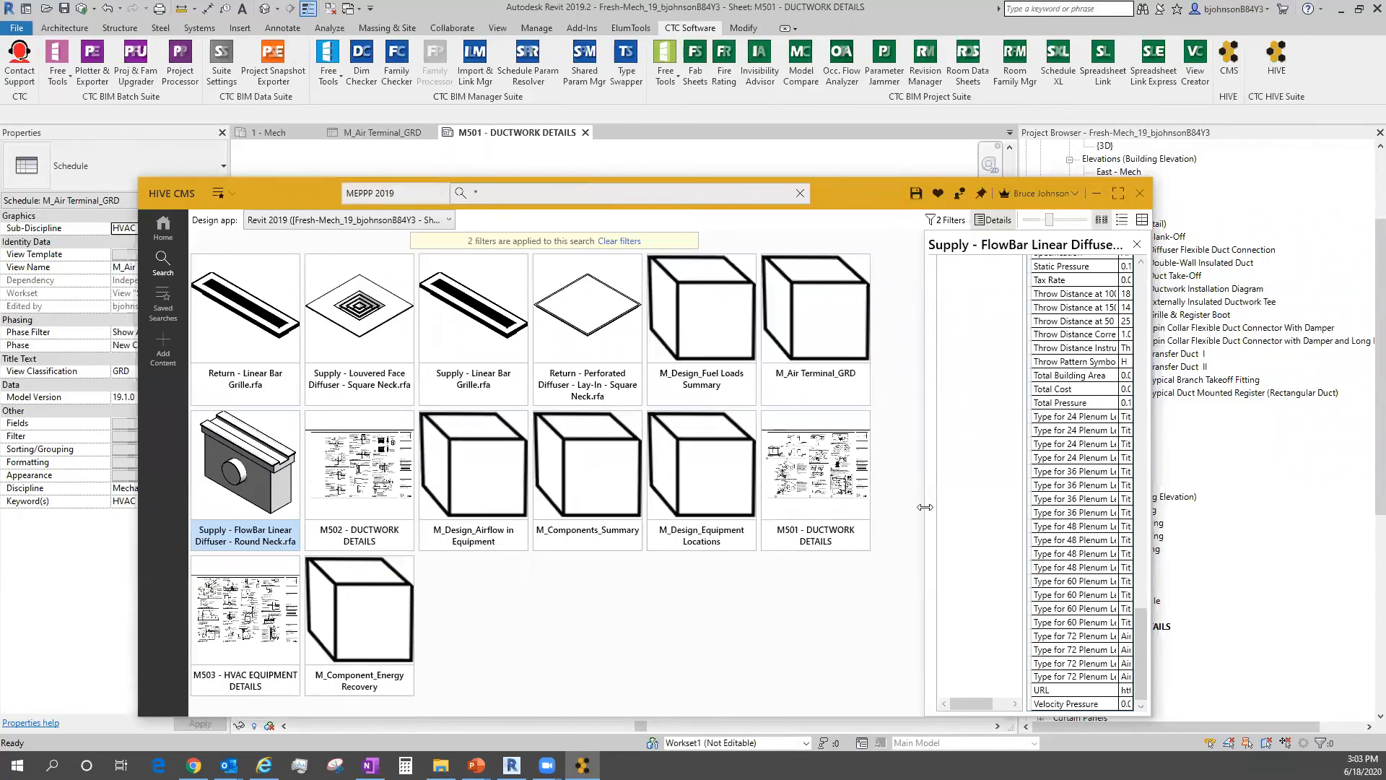
pyautogui.moveTo(928, 511); pyautogui.dragTo(856, 511)
# Review the available search filters, including tags, minimum rating, Revit categories, dates and added-by or updated-by fields.
pyautogui.click(951, 220)
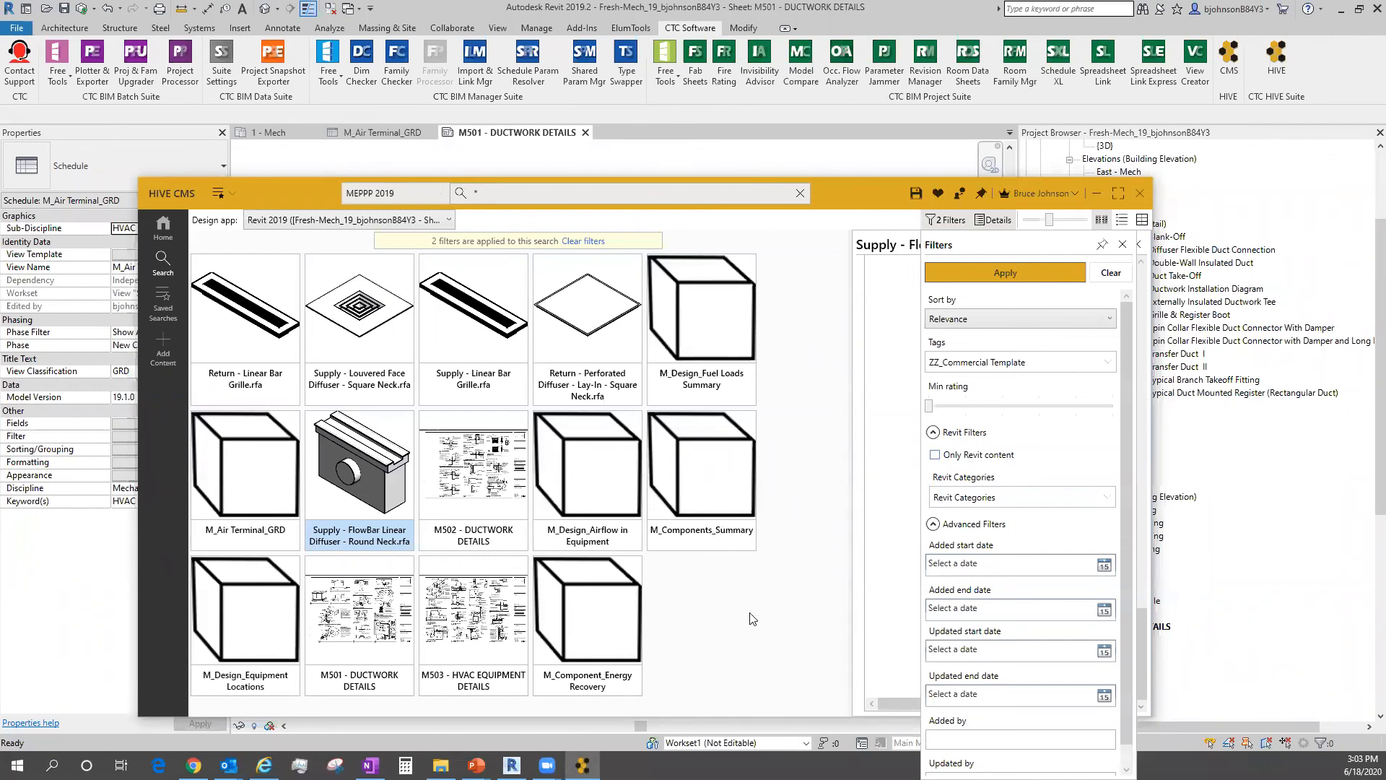
pyautogui.scroll(-1, 1057, 664)
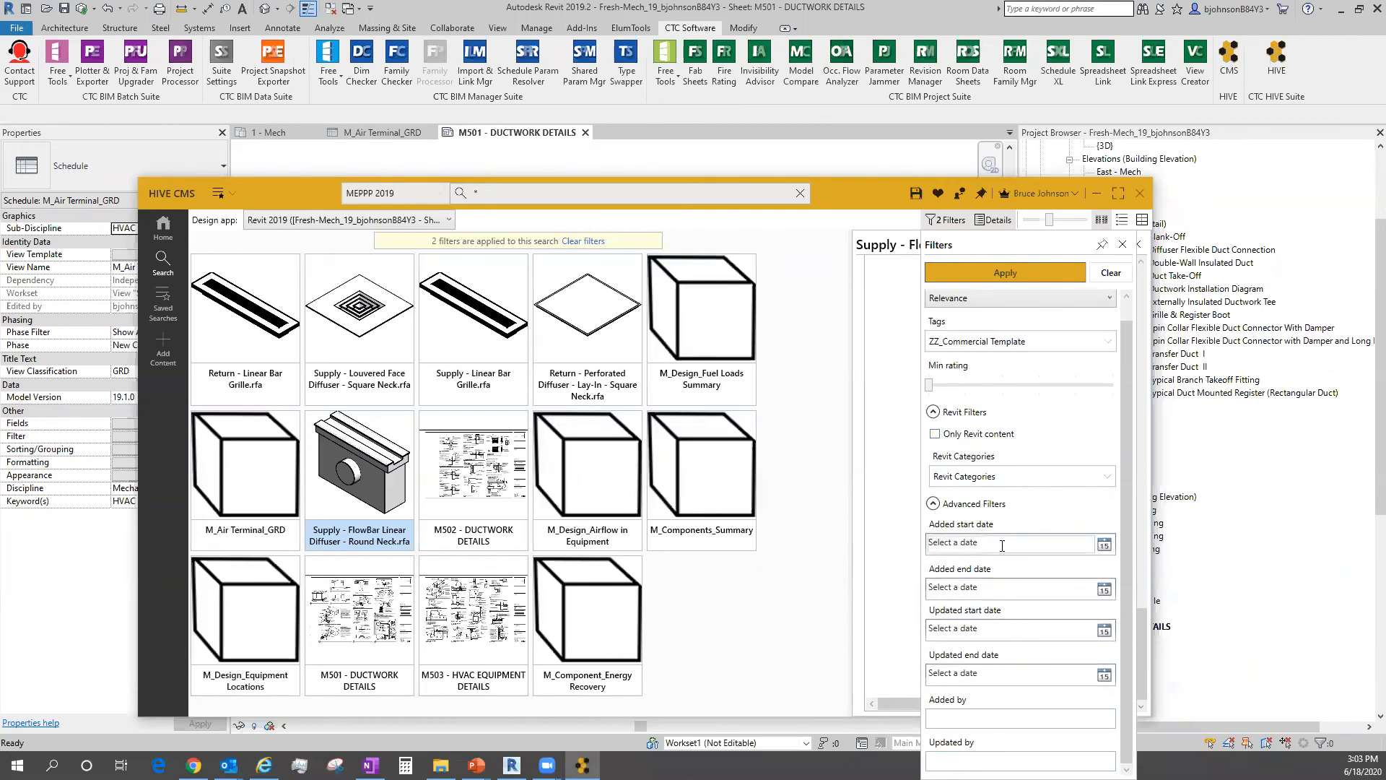
pyautogui.scroll(1, 1002, 551)
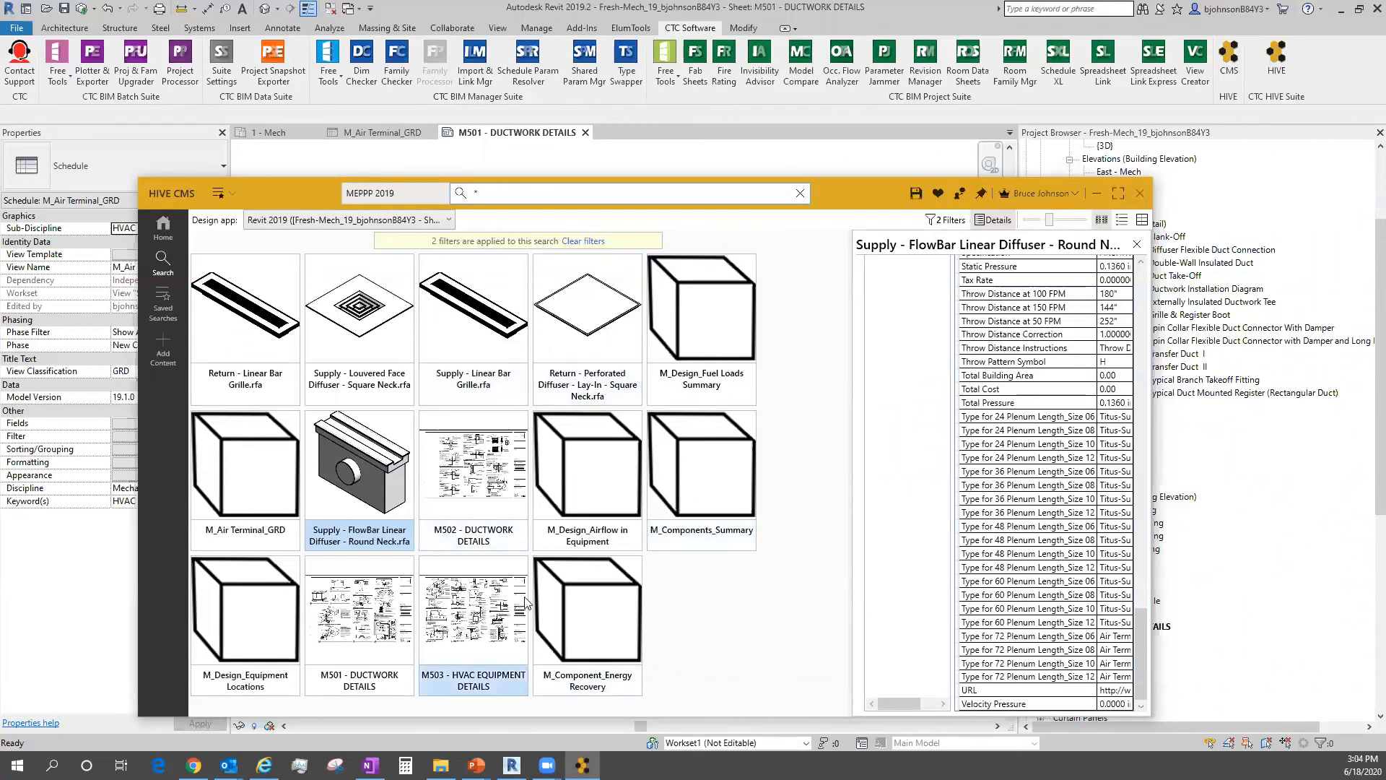
# Try searching for *door within the MEPPP 2019 library.
pyautogui.click(173, 229)
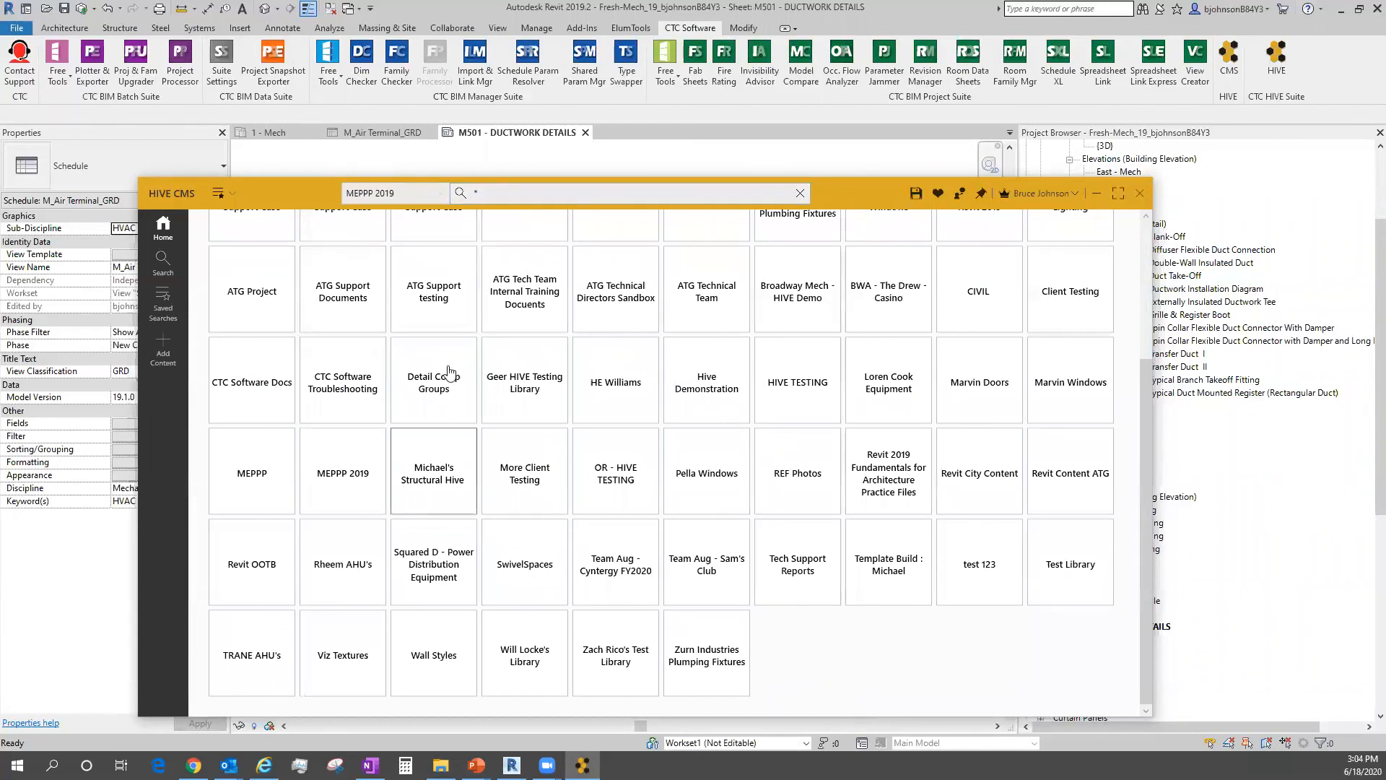
pyautogui.click(488, 192)
pyautogui.write('*door')
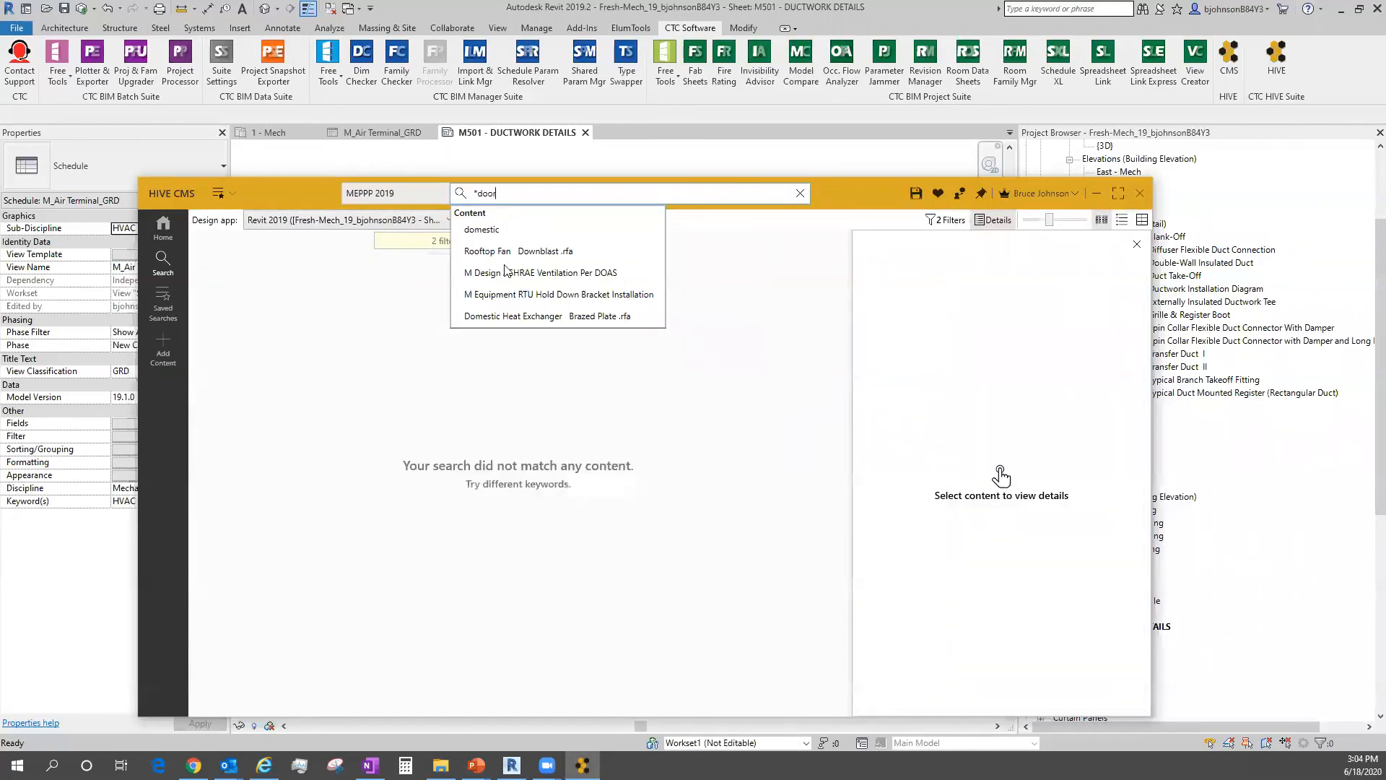
pyautogui.click(588, 521)
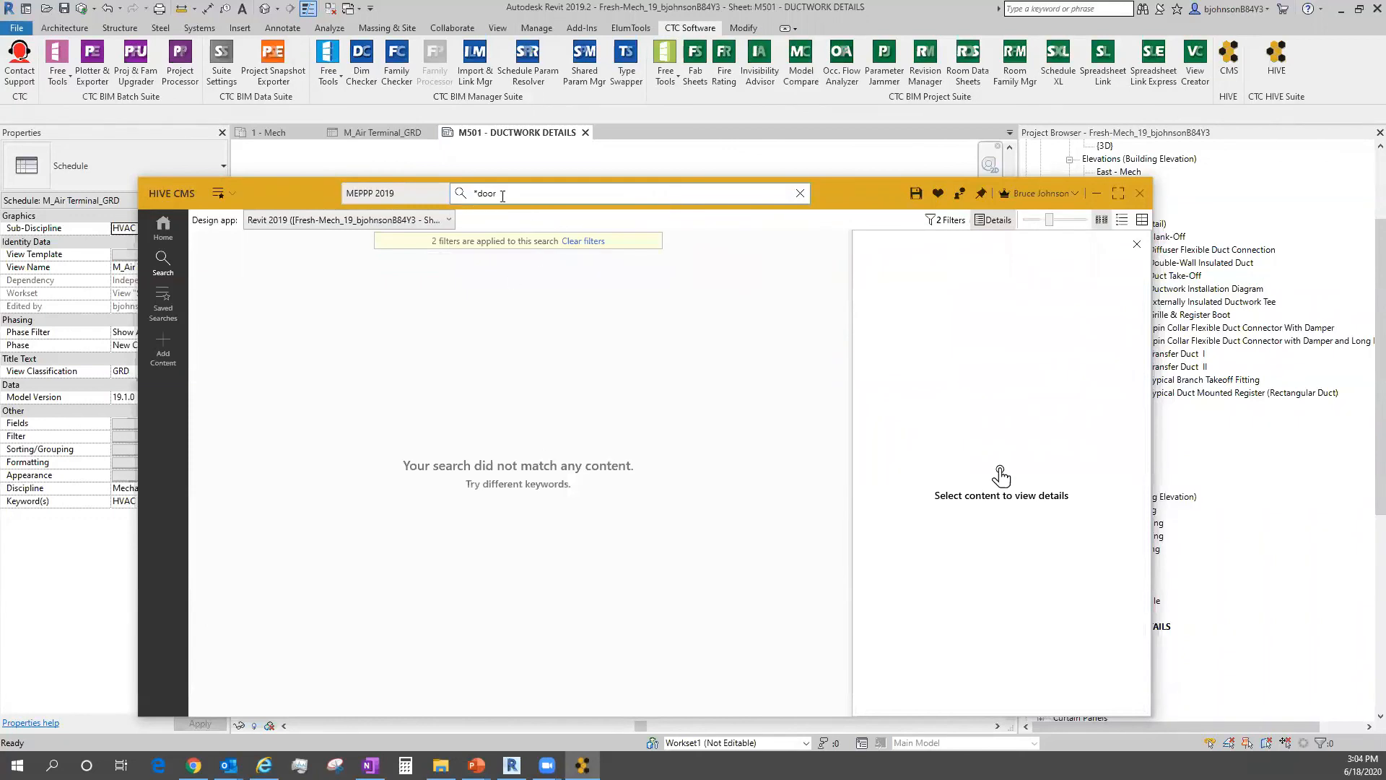
# Open the 2018 OOTB Architectural library, search it for *door without the template tag filter, and browse the door and cabinet content.
pyautogui.click(162, 226)
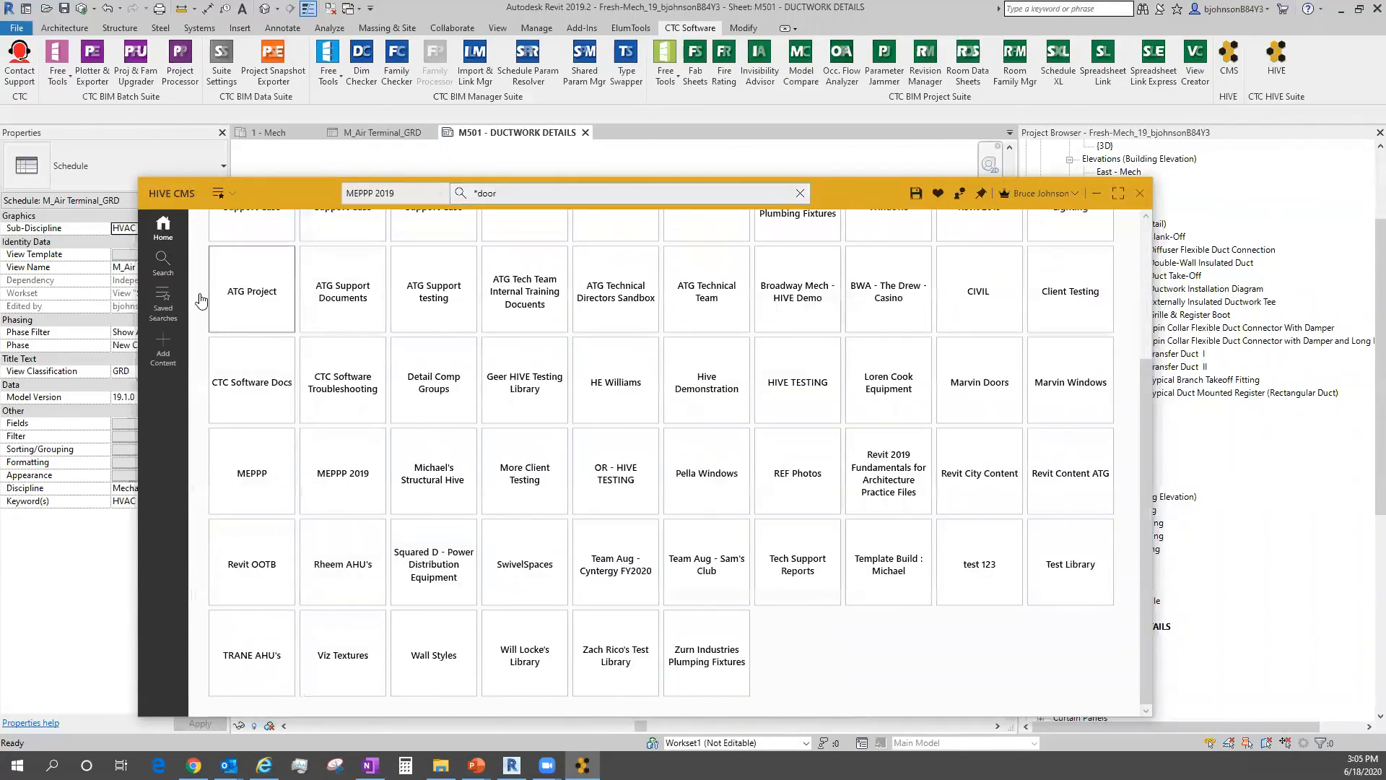
pyautogui.scroll(3, 340, 441)
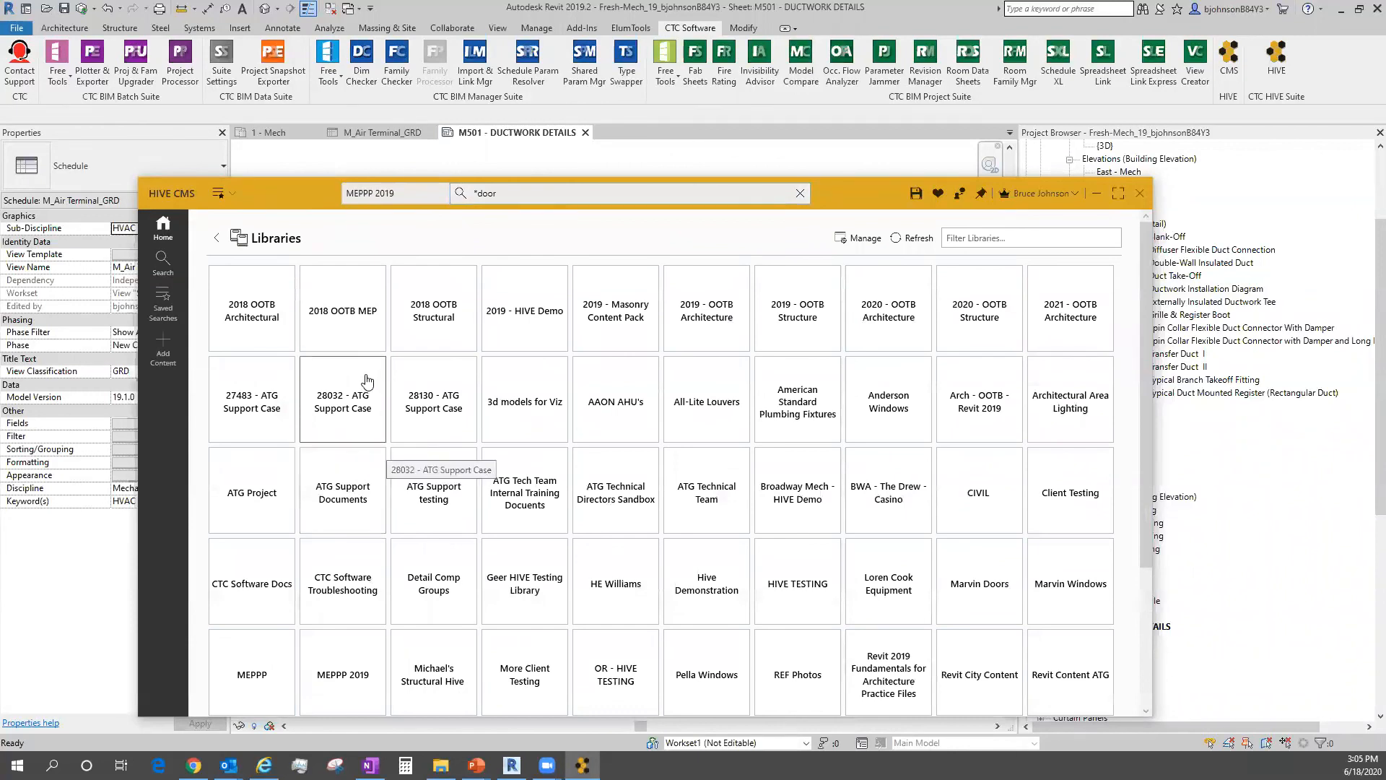
pyautogui.click(229, 336)
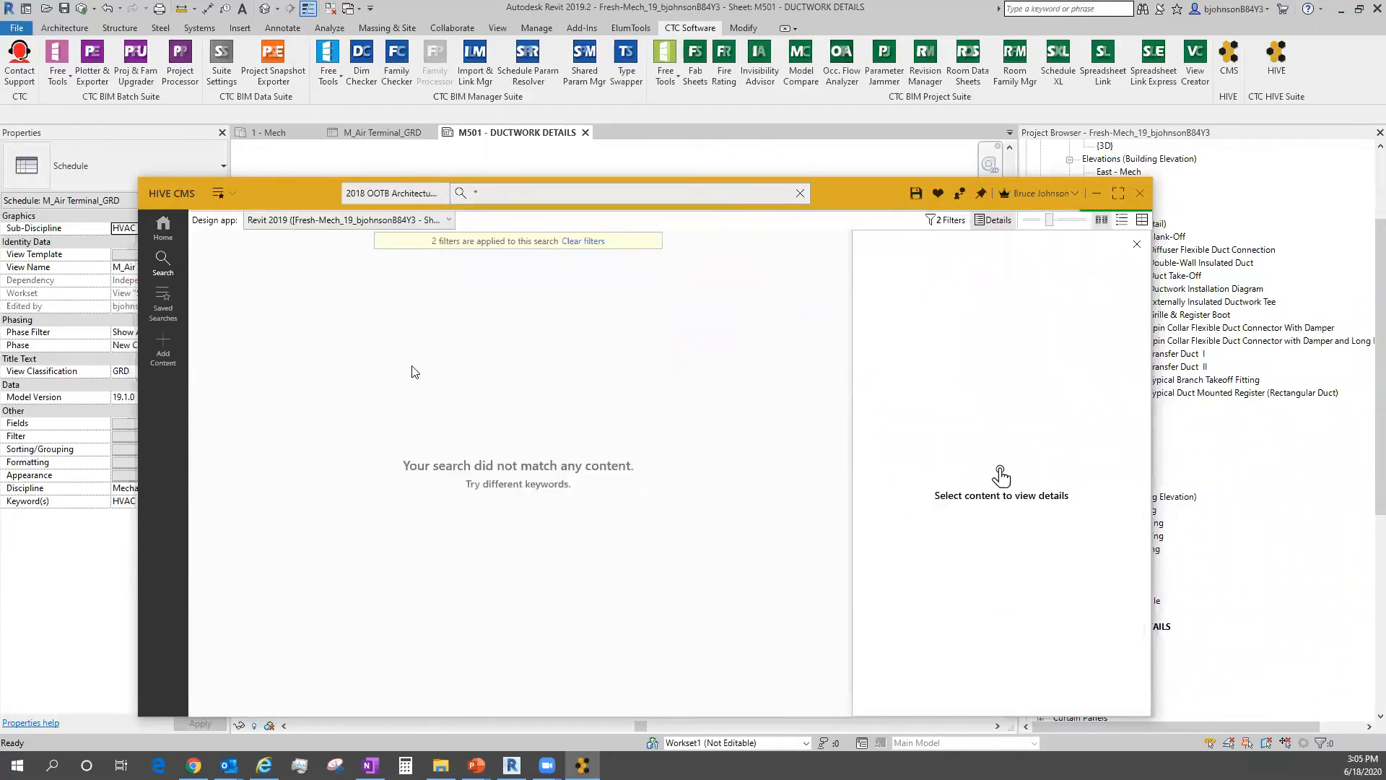
pyautogui.write('door')
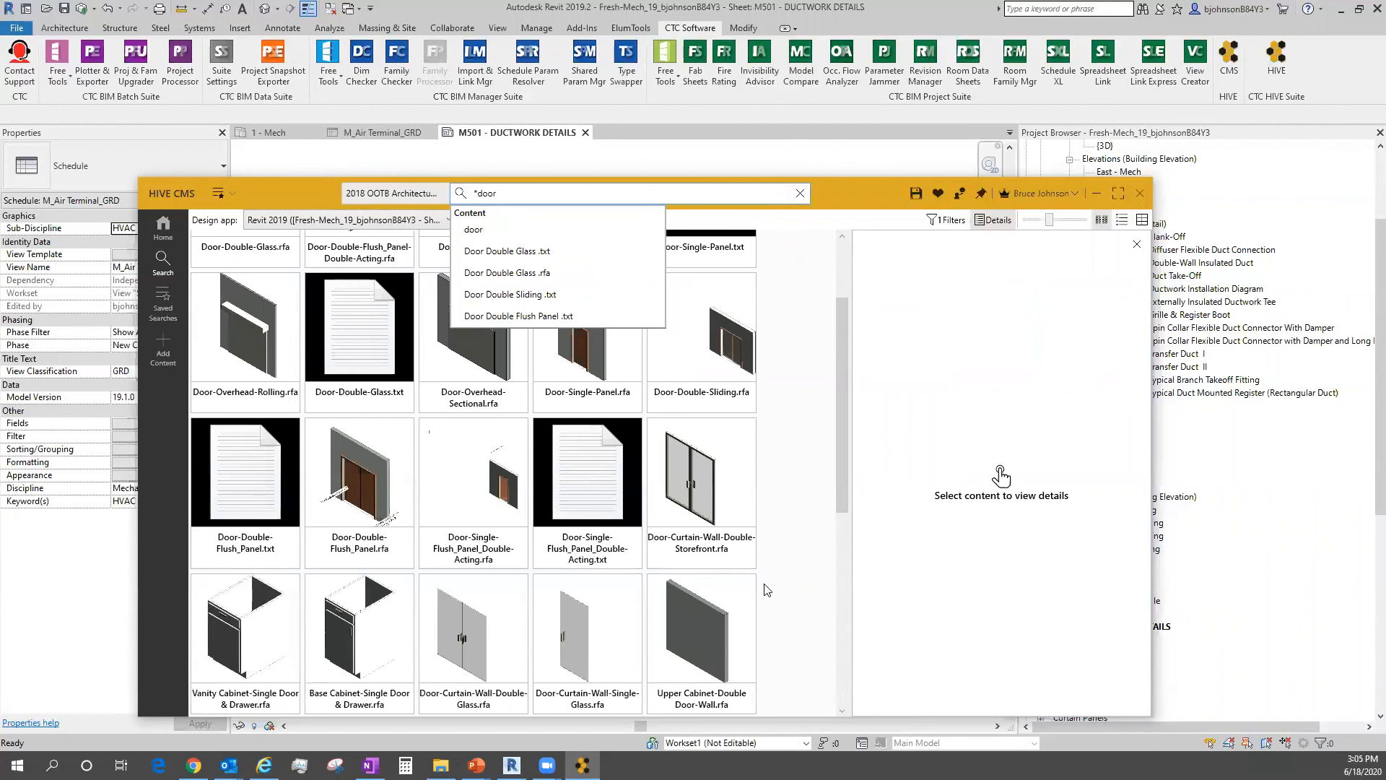
pyautogui.click(787, 541)
pyautogui.scroll(-6, 787, 541)
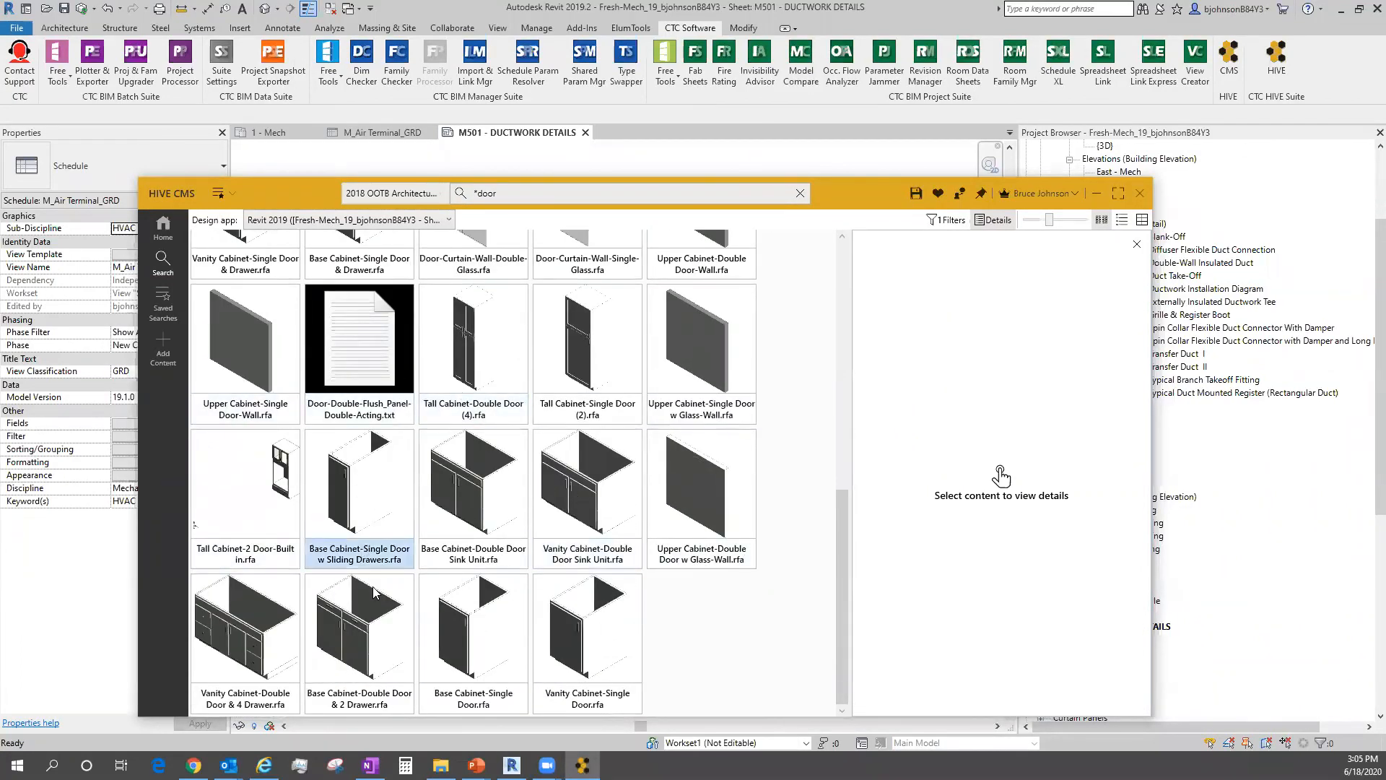
pyautogui.scroll(3, 414, 560)
pyautogui.scroll(5, 415, 555)
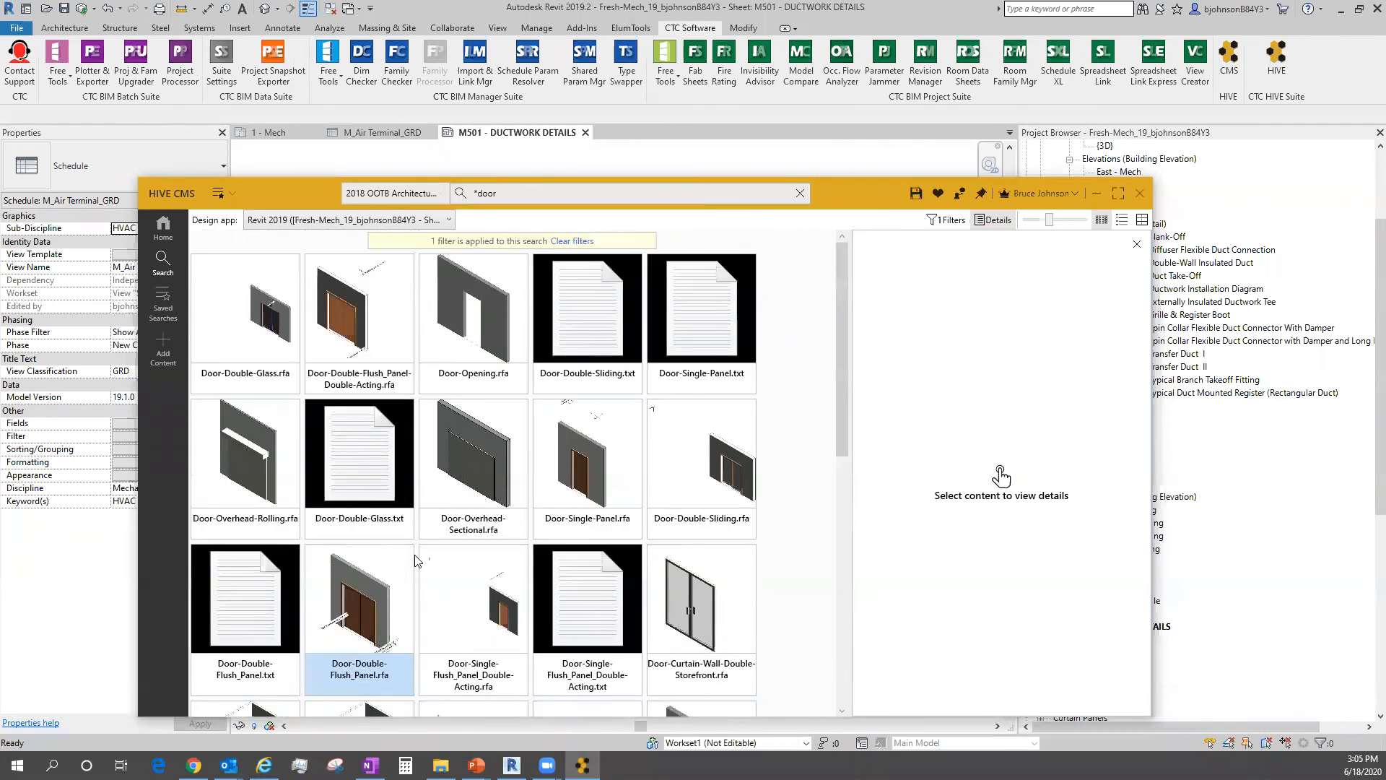